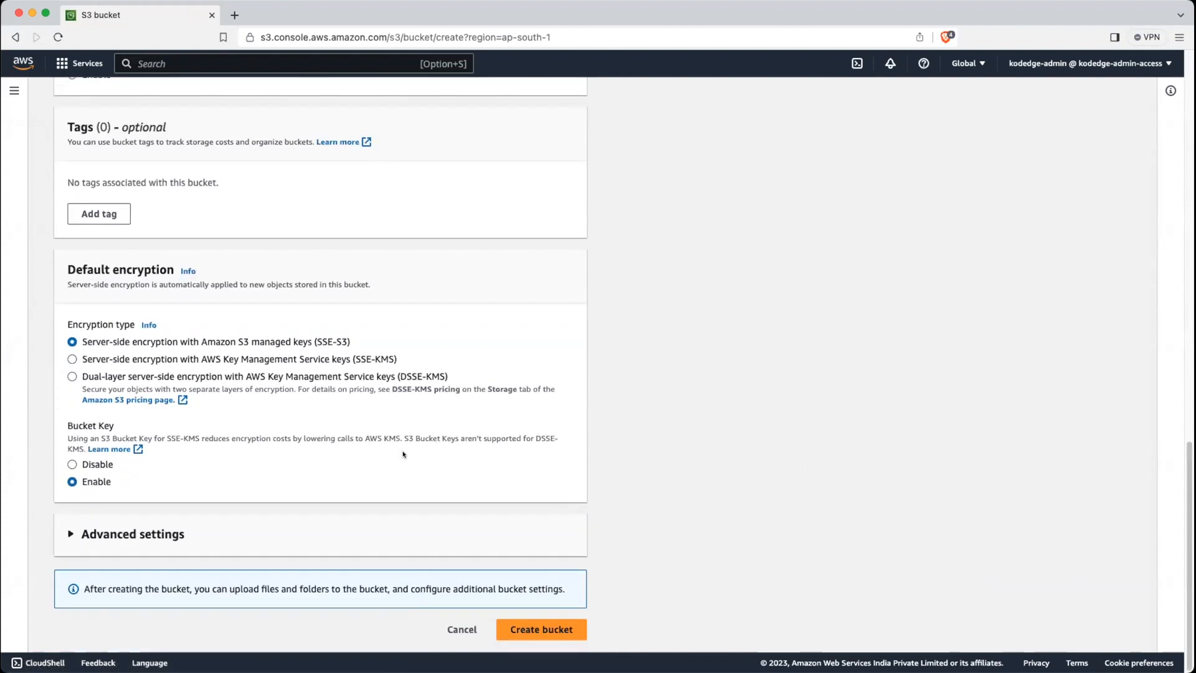
Step: Correct the bucket name to the all-lowercase kodedge-s3-demo and create the bucket in the Asia Pacific (Mumbai) region
scroll(553, 636, "up", 1)
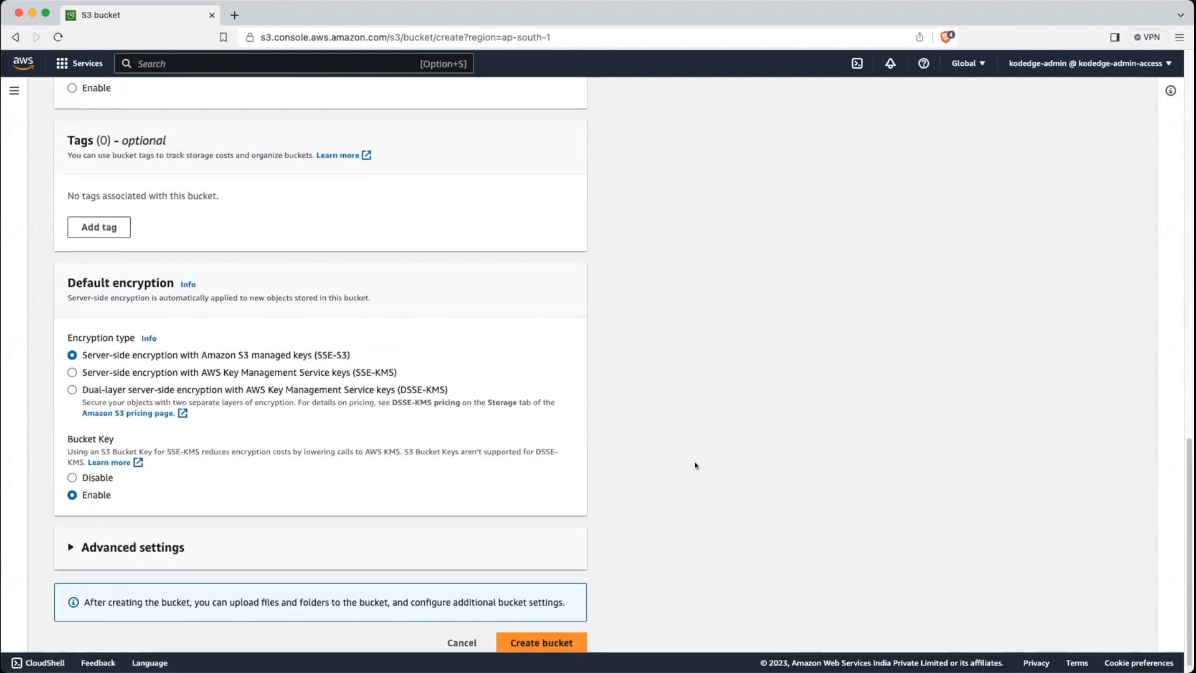
scroll(548, 617, "down", 1)
scroll(544, 627, "up", 1)
scroll(543, 627, "up", 15)
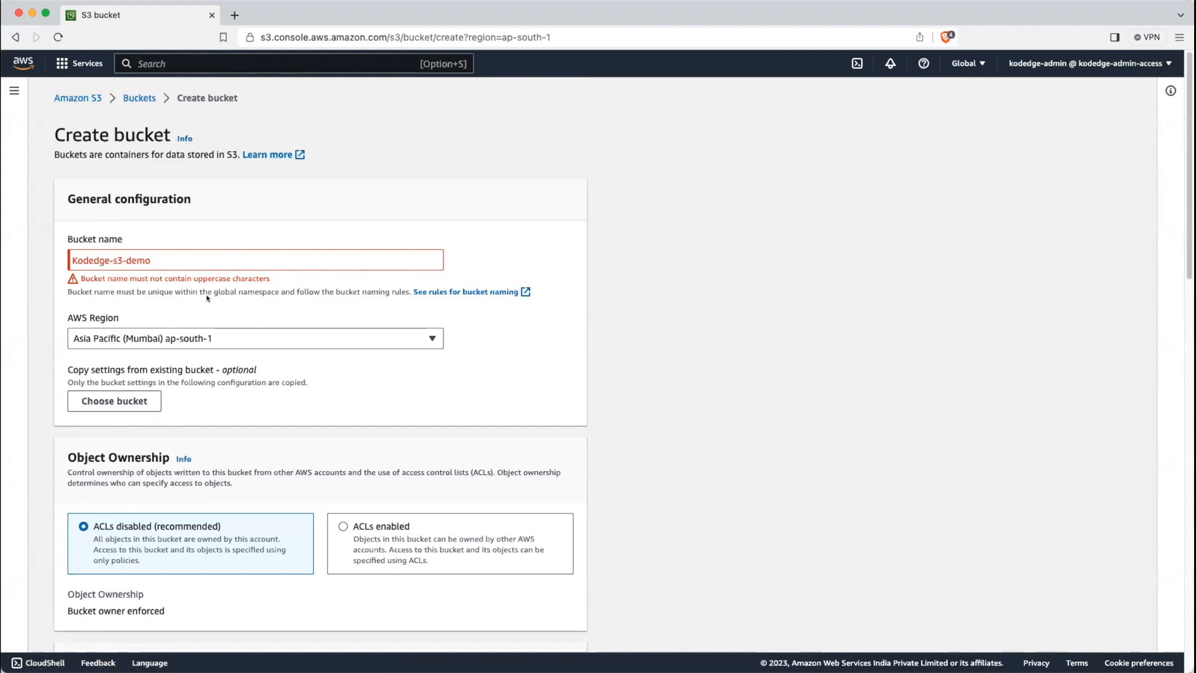
left_click(70, 255)
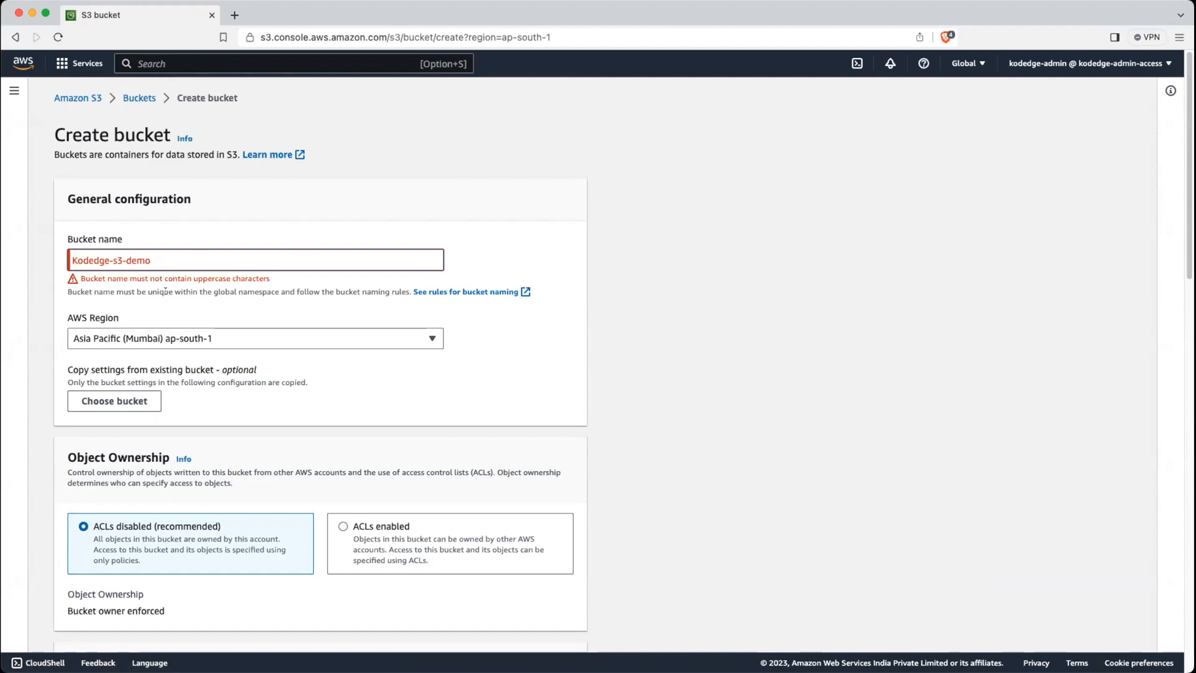
key("Delete")
type("k")
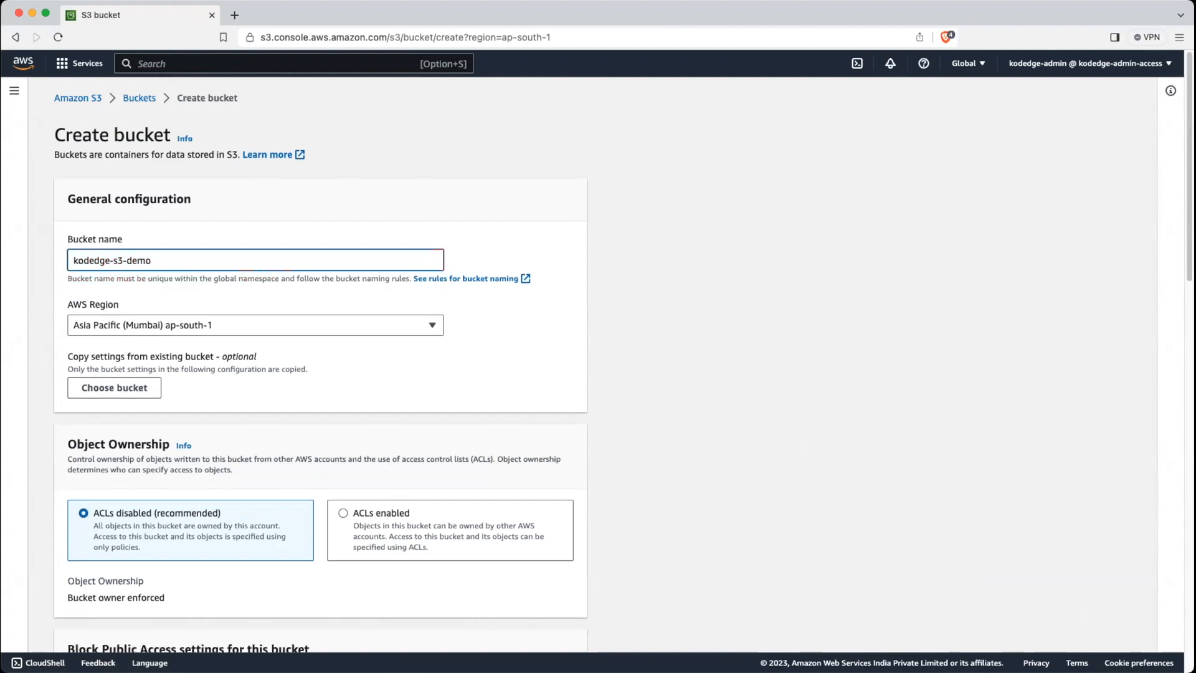
scroll(234, 338, "down", 15)
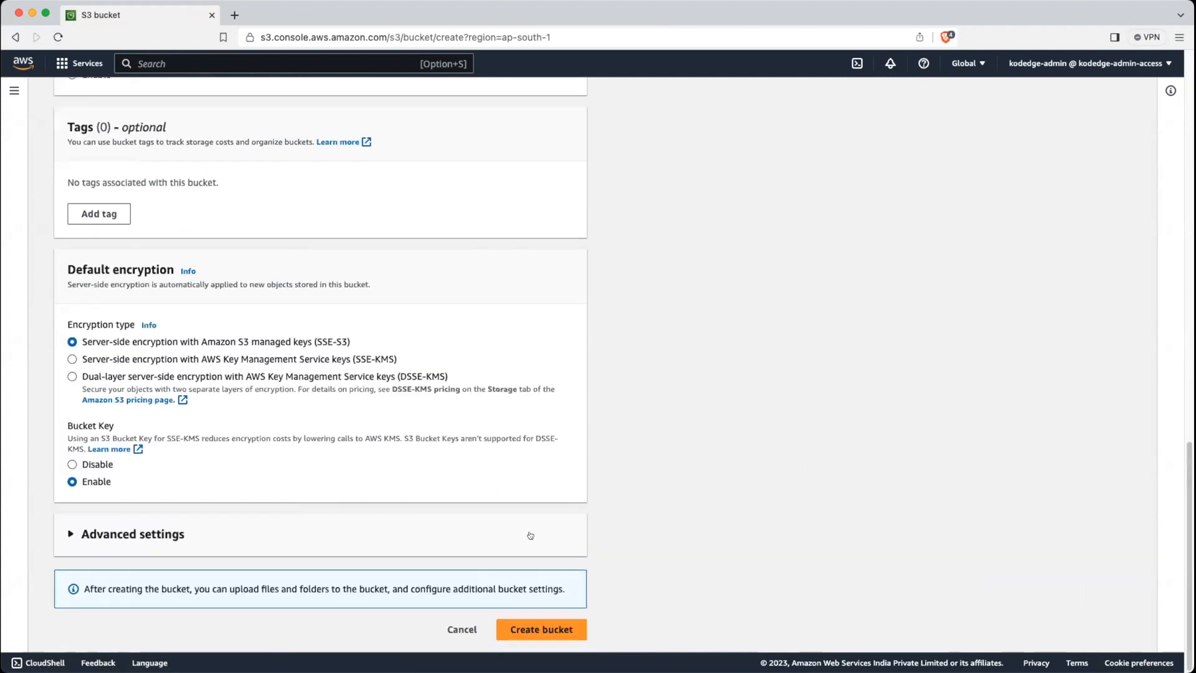
left_click(534, 627)
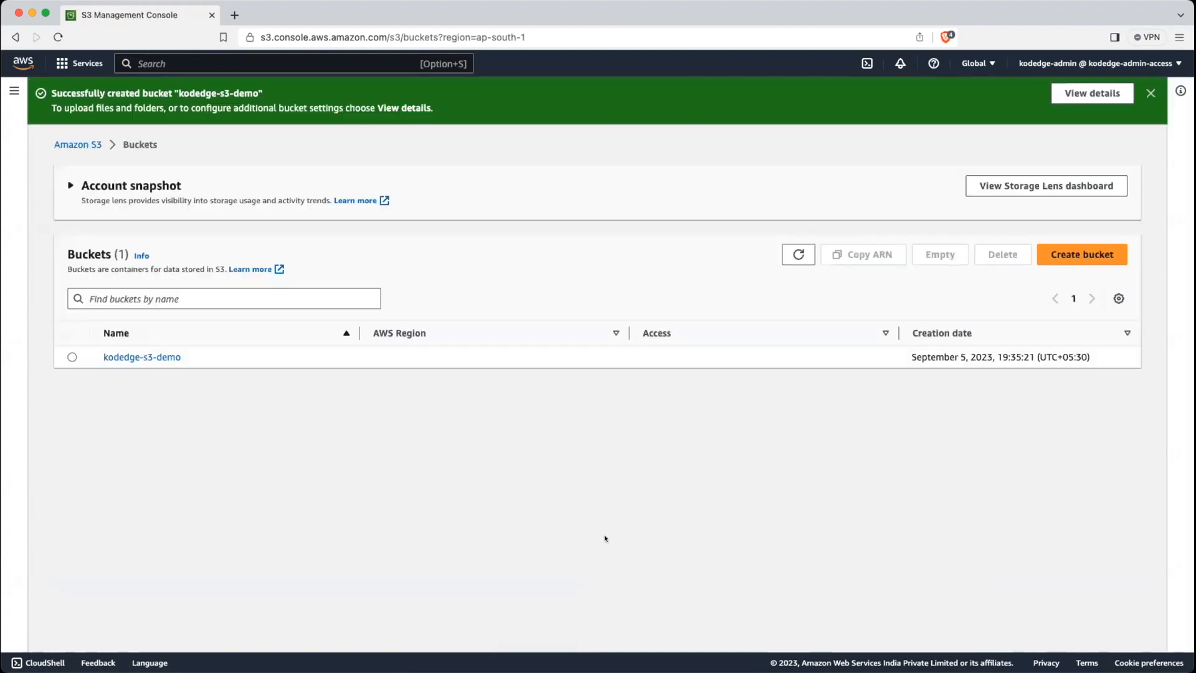
Step: Open the kodedge-s3-demo bucket, then open the Lambda service in a separate browser tab and start a new function
left_click(147, 357)
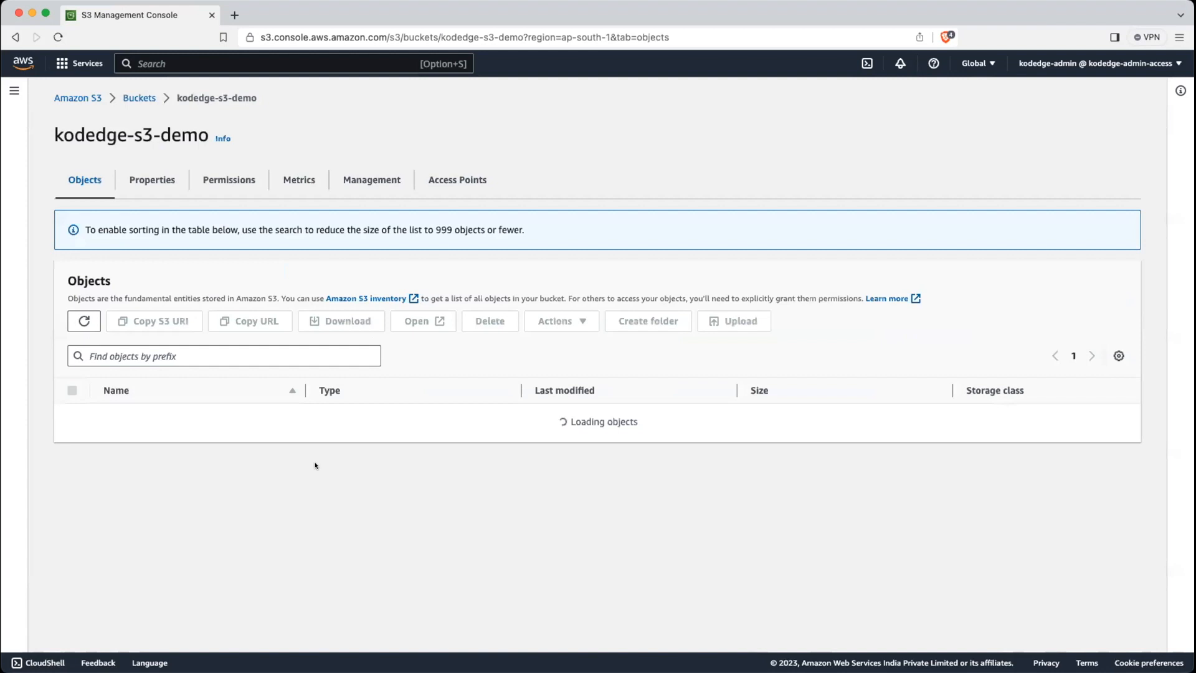
left_click(162, 60)
type("lambda")
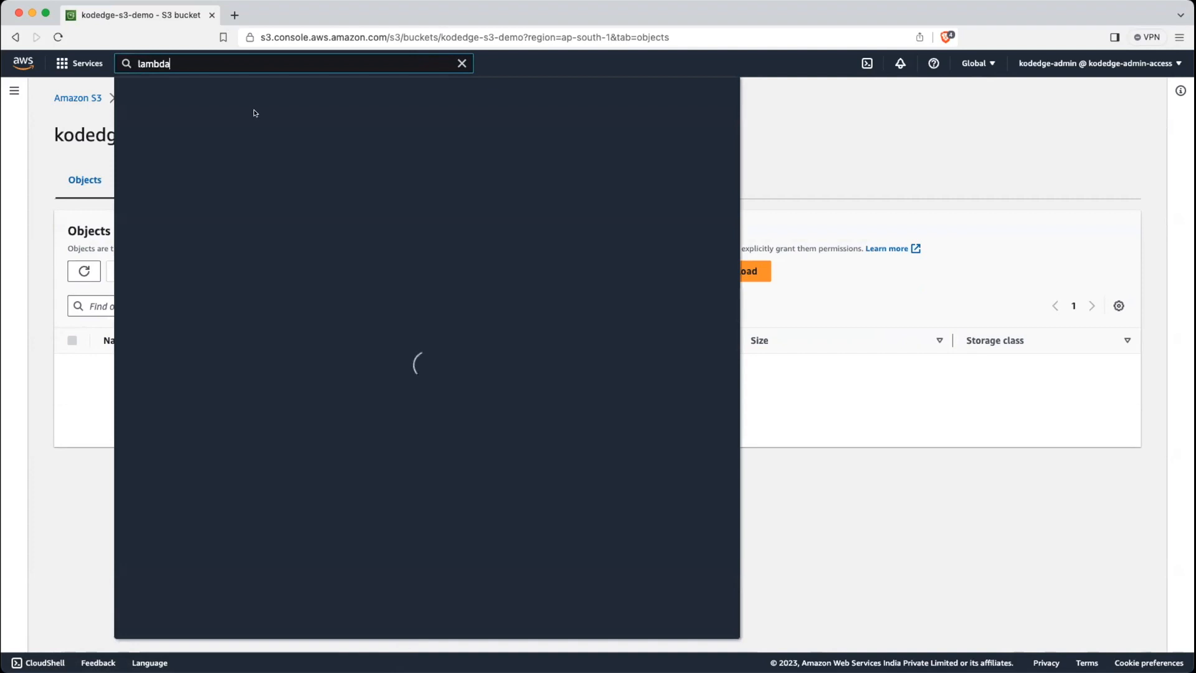
left_click(336, 191, "super")
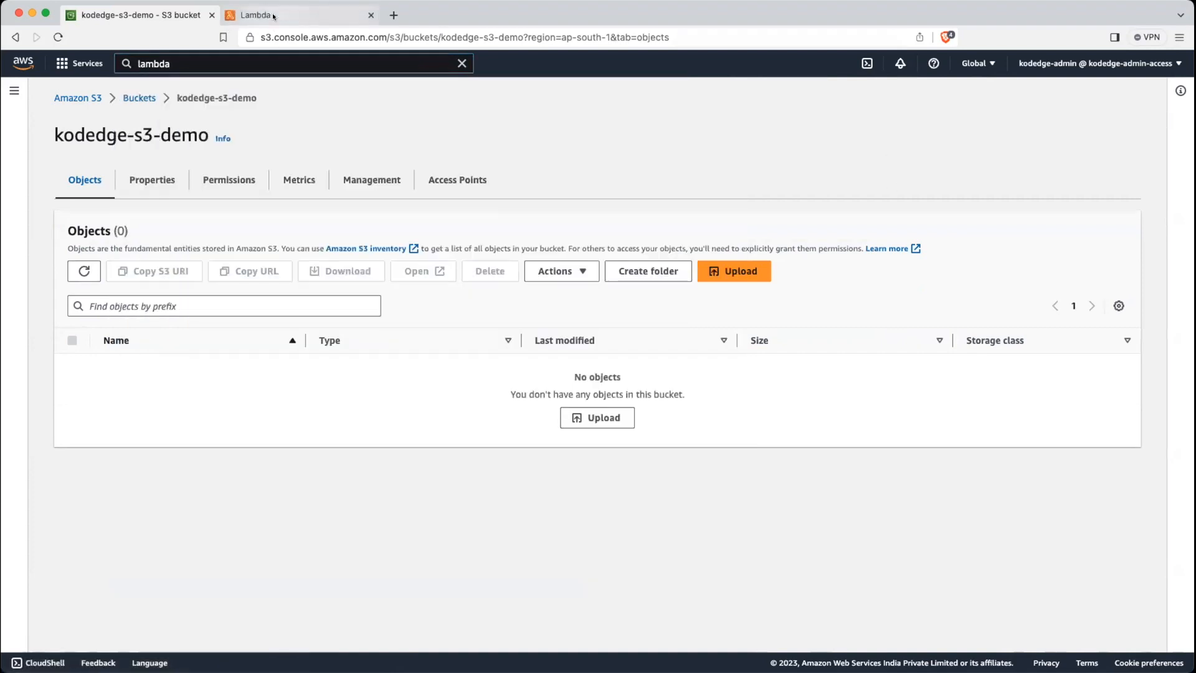
left_click(281, 15)
left_click(780, 248)
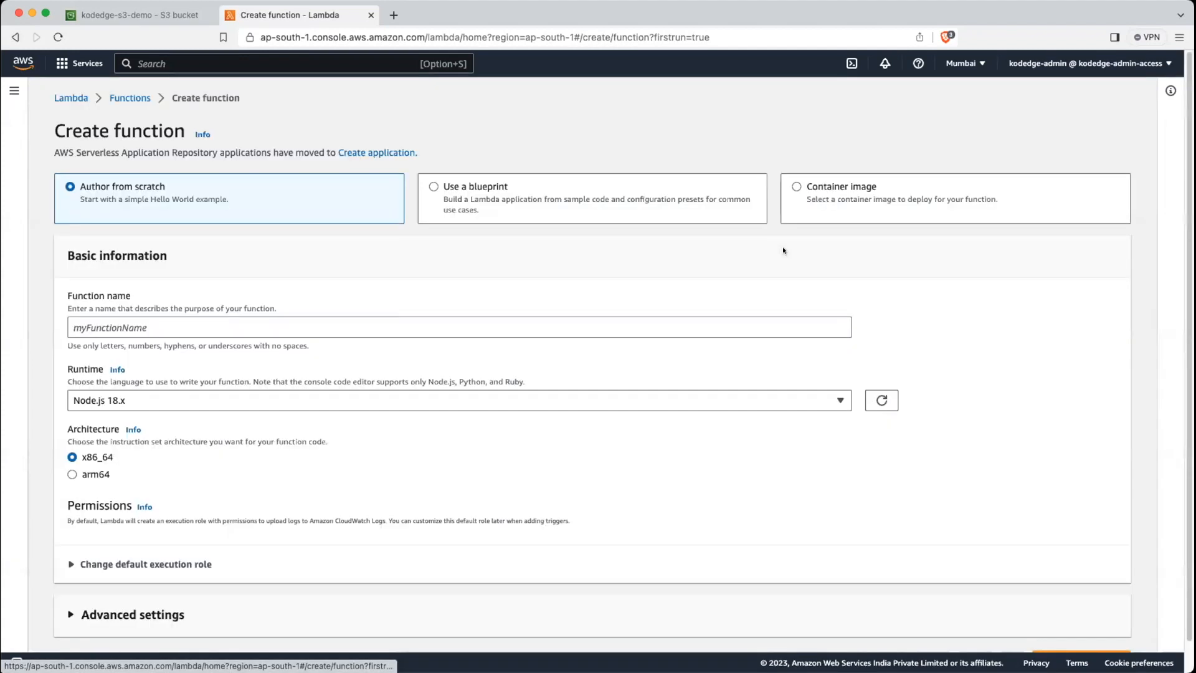
Step: Create a Lambda function named DemoS3Lambda with the Python 3.11 runtime
left_click(189, 328)
type("DemoS3Lambda")
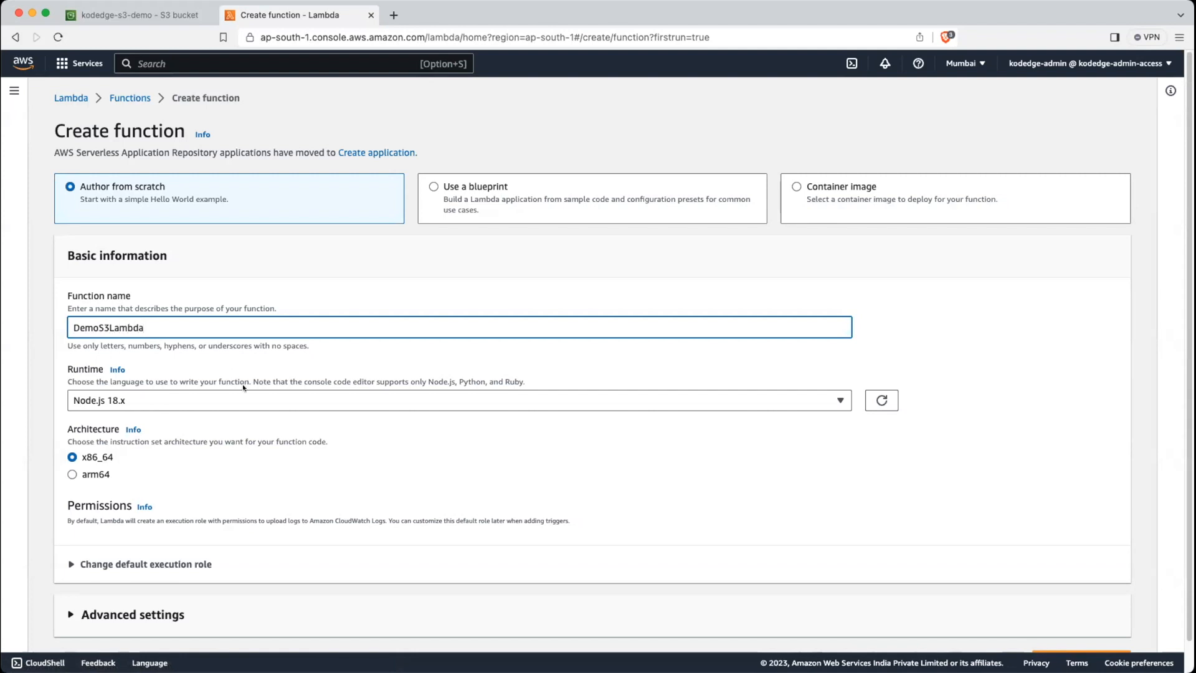
scroll(645, 404, "down", 1)
left_click(691, 372)
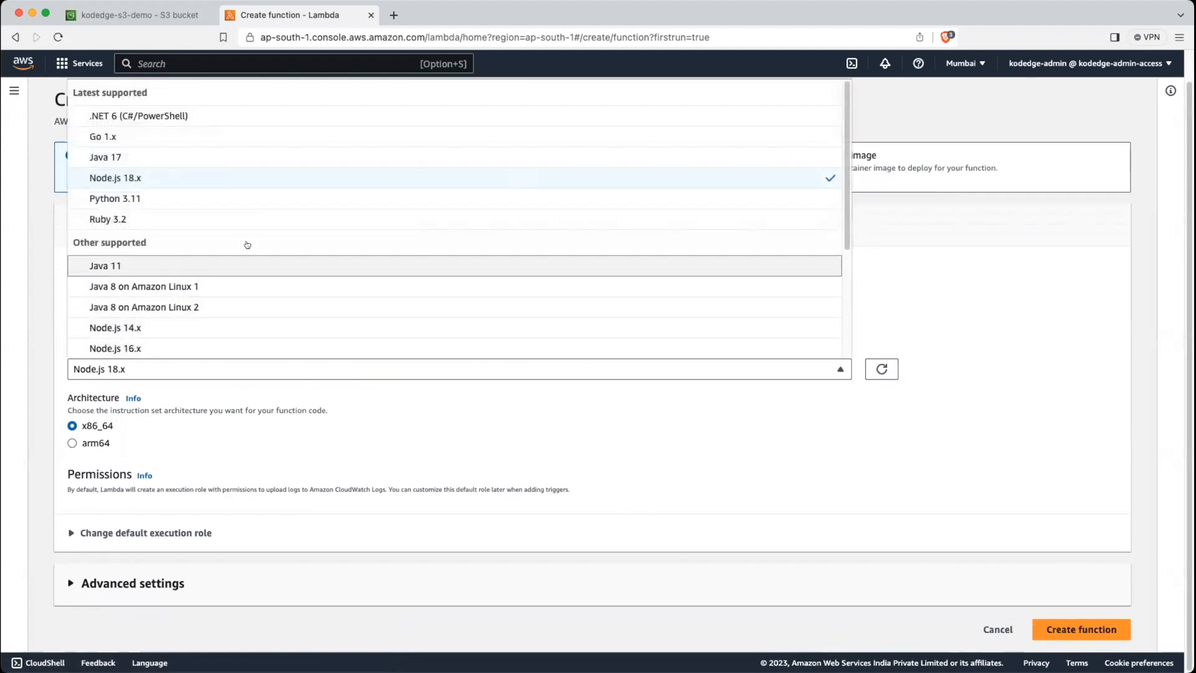
left_click(182, 199)
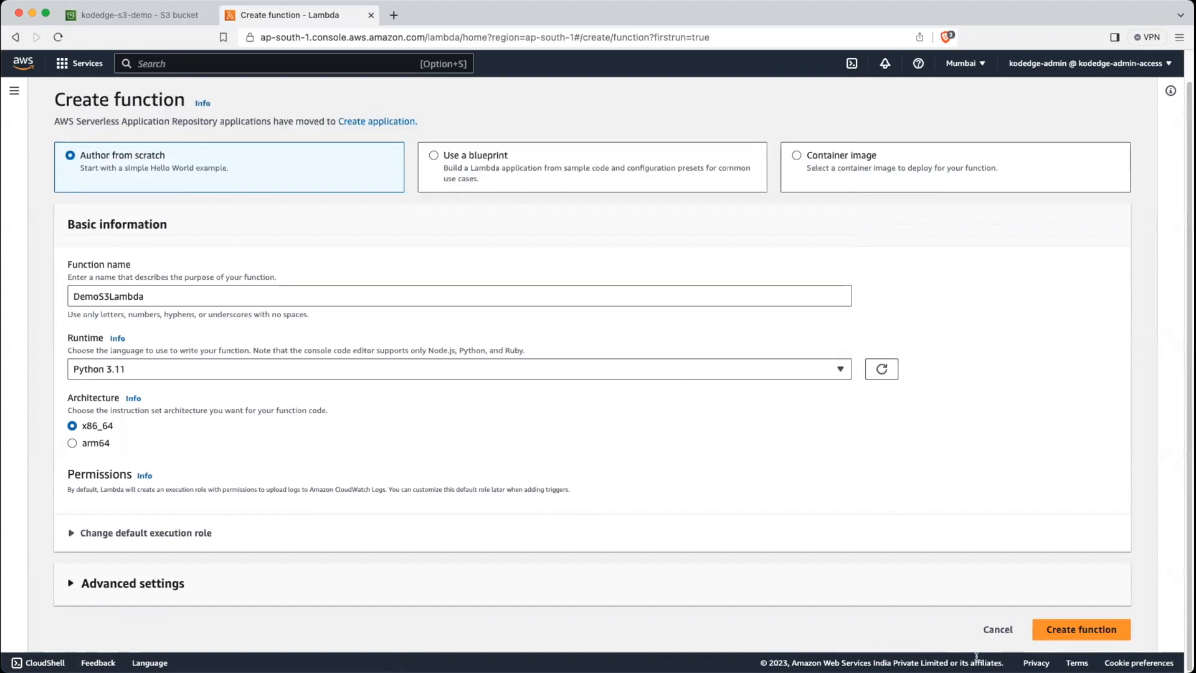
left_click(1074, 633)
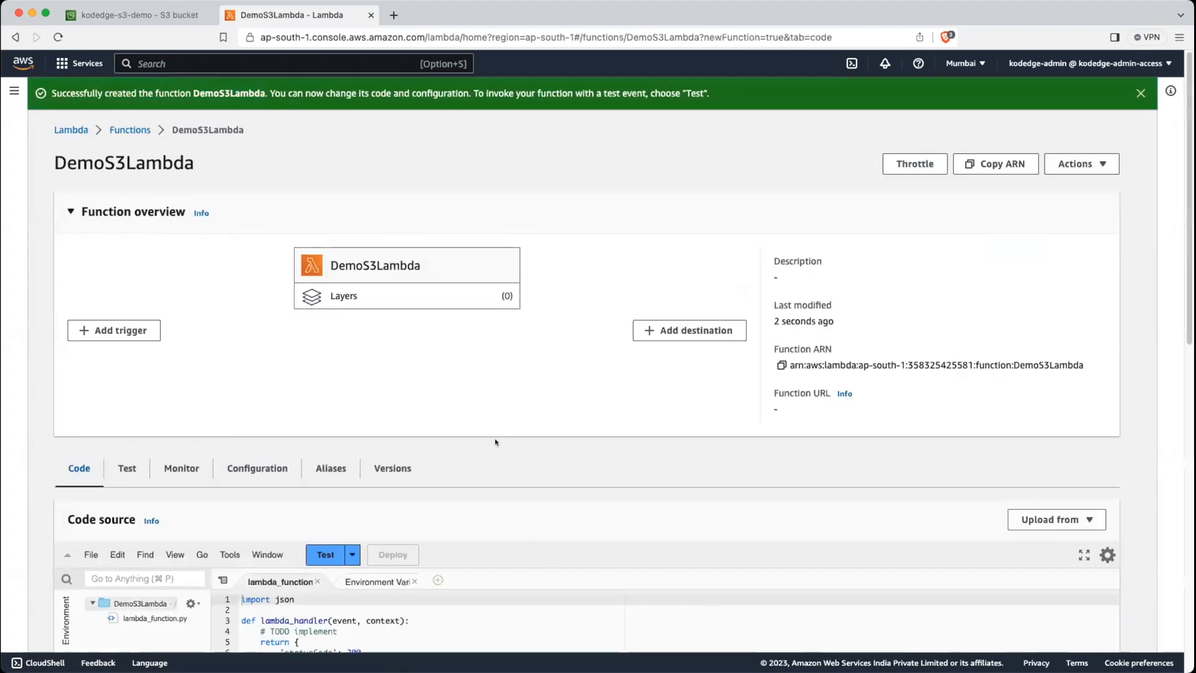
Step: Replace the TODO comment in lambda_handler with print(event) and deploy the function
scroll(485, 451, "down", 4)
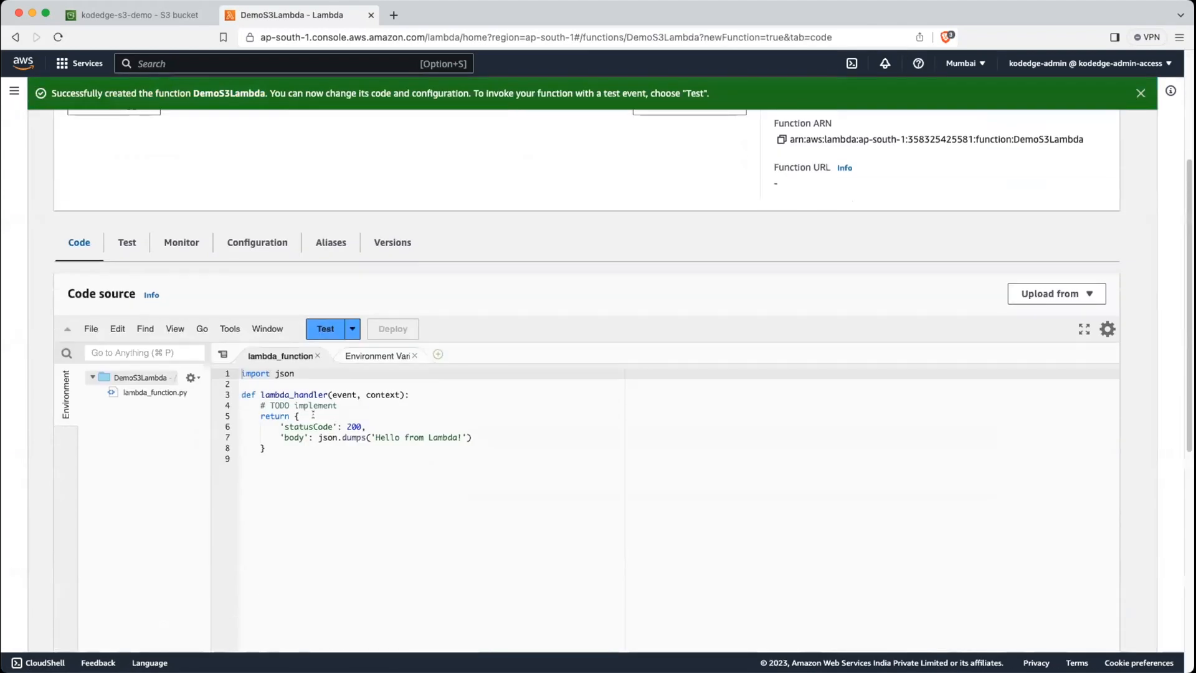
left_click_drag(260, 405, 388, 409)
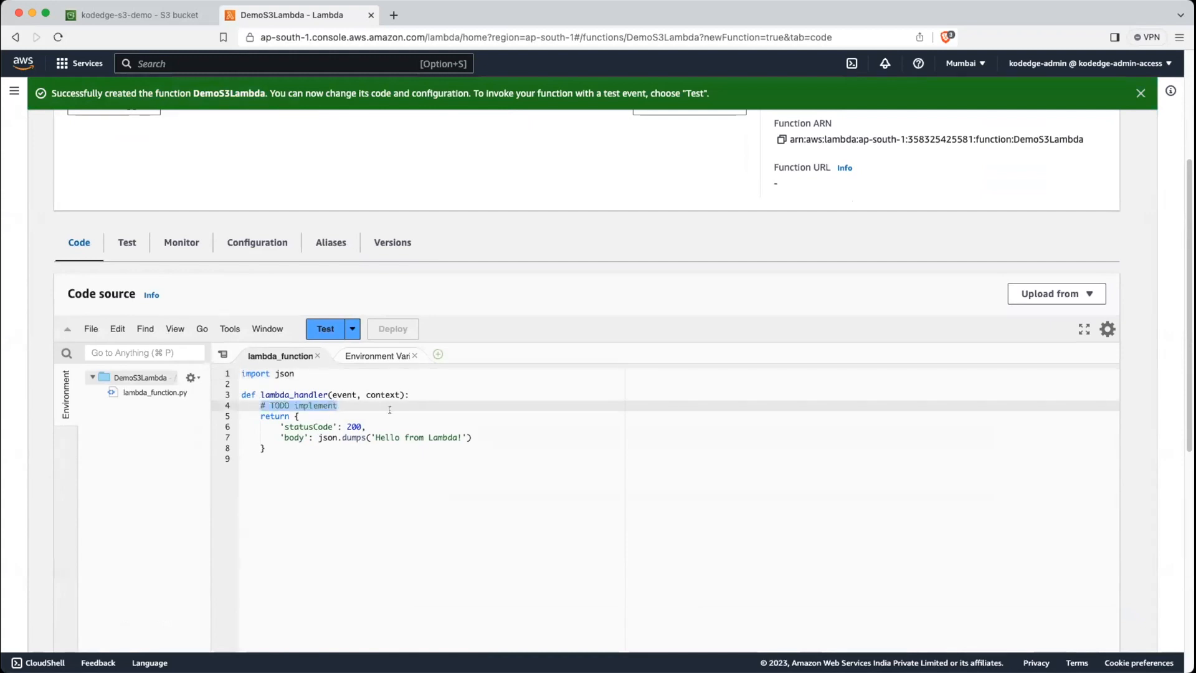
type("print")
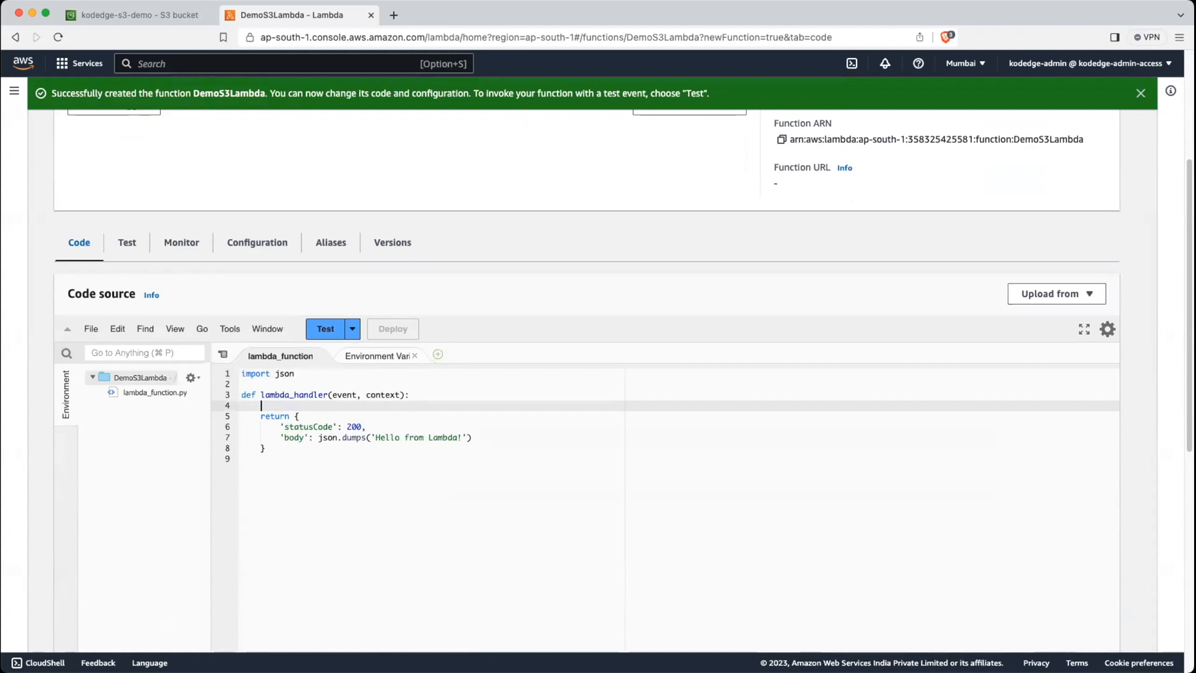
type("()")
key("Left")
type("event")
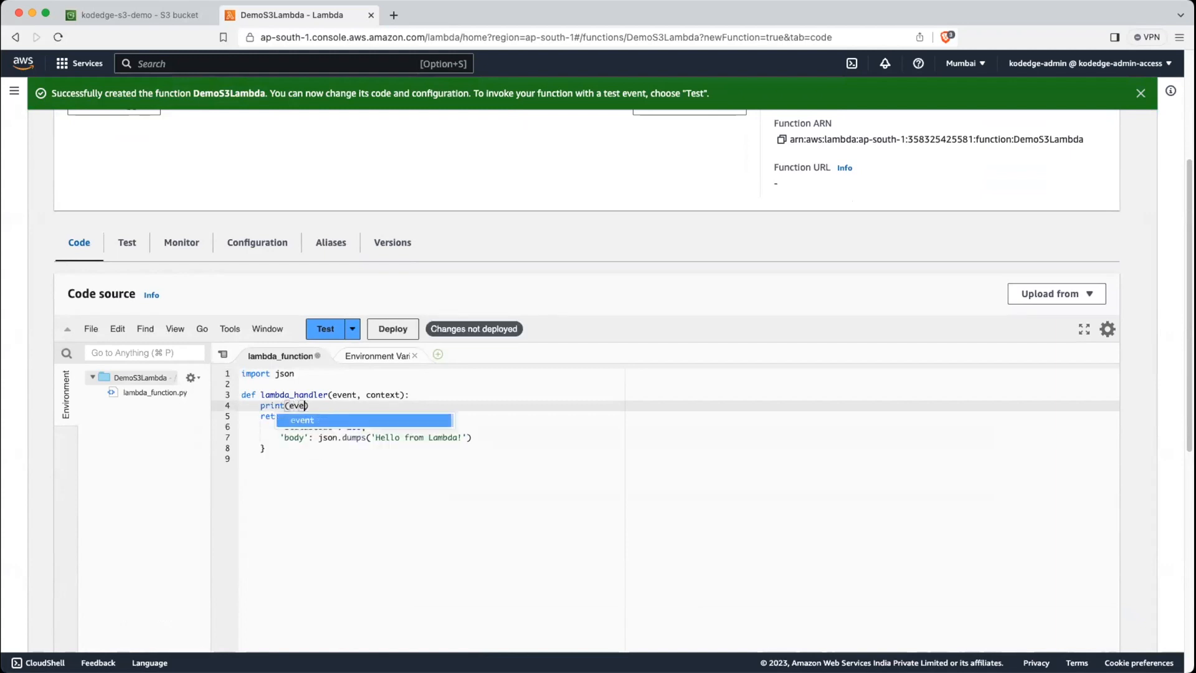
left_click(526, 440)
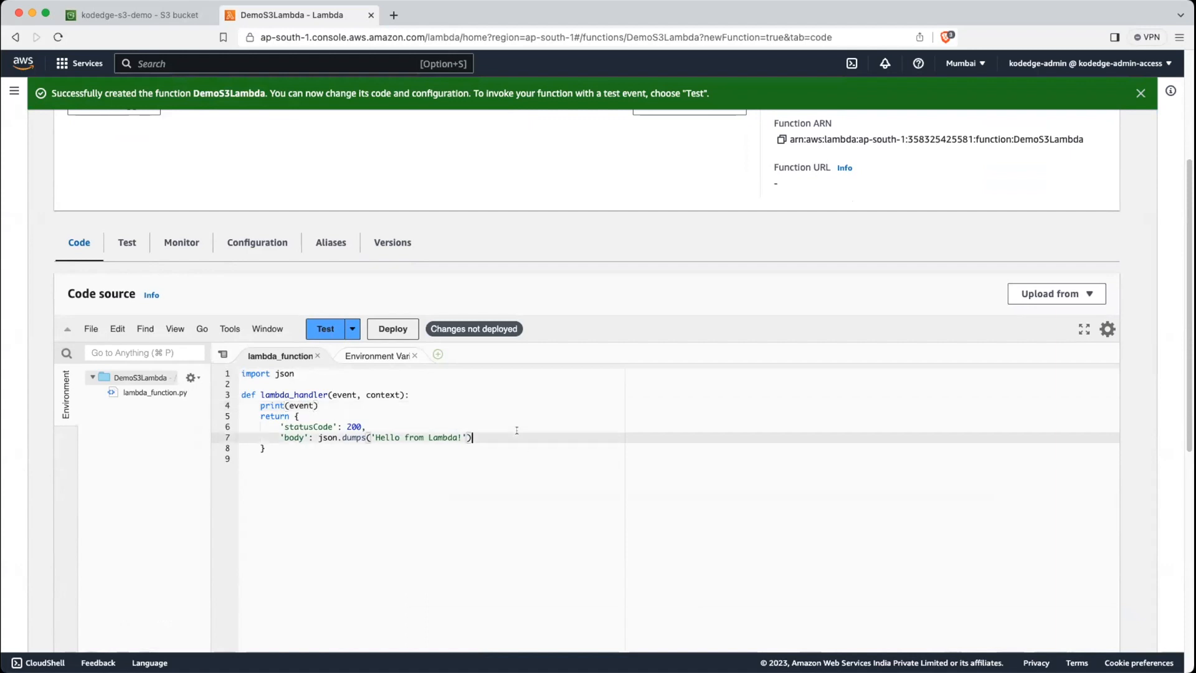
left_click(401, 328)
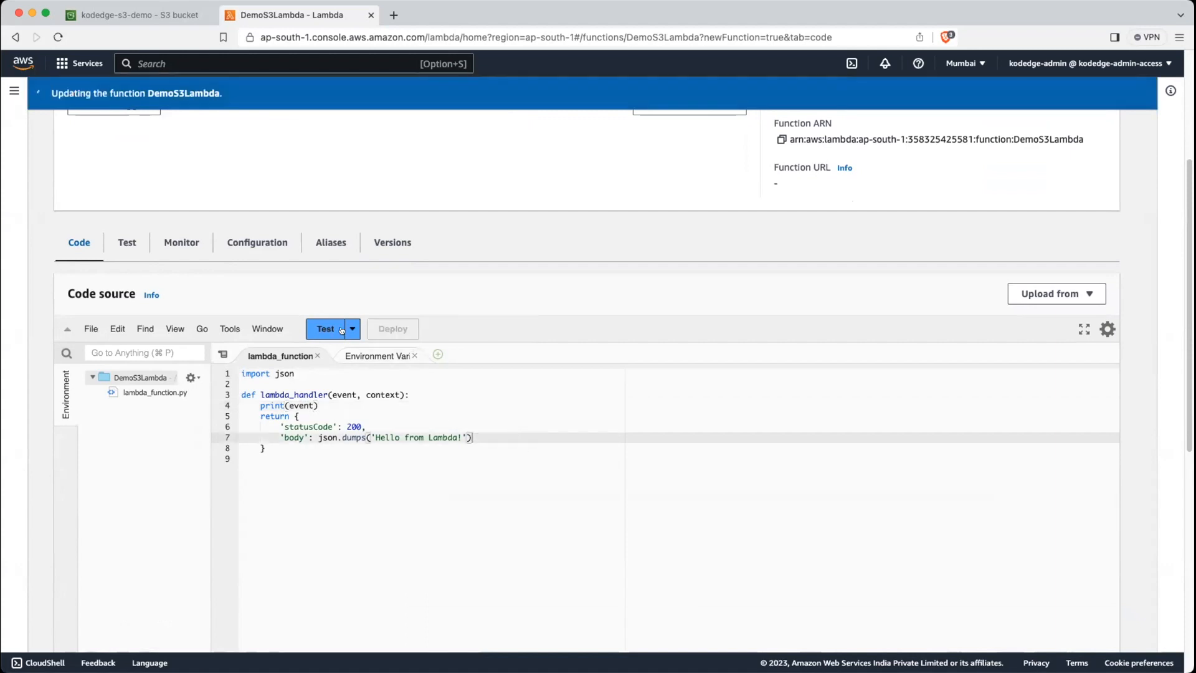
Step: Create and save a private test event named DemoEvent using the hello-world template
left_click(320, 322)
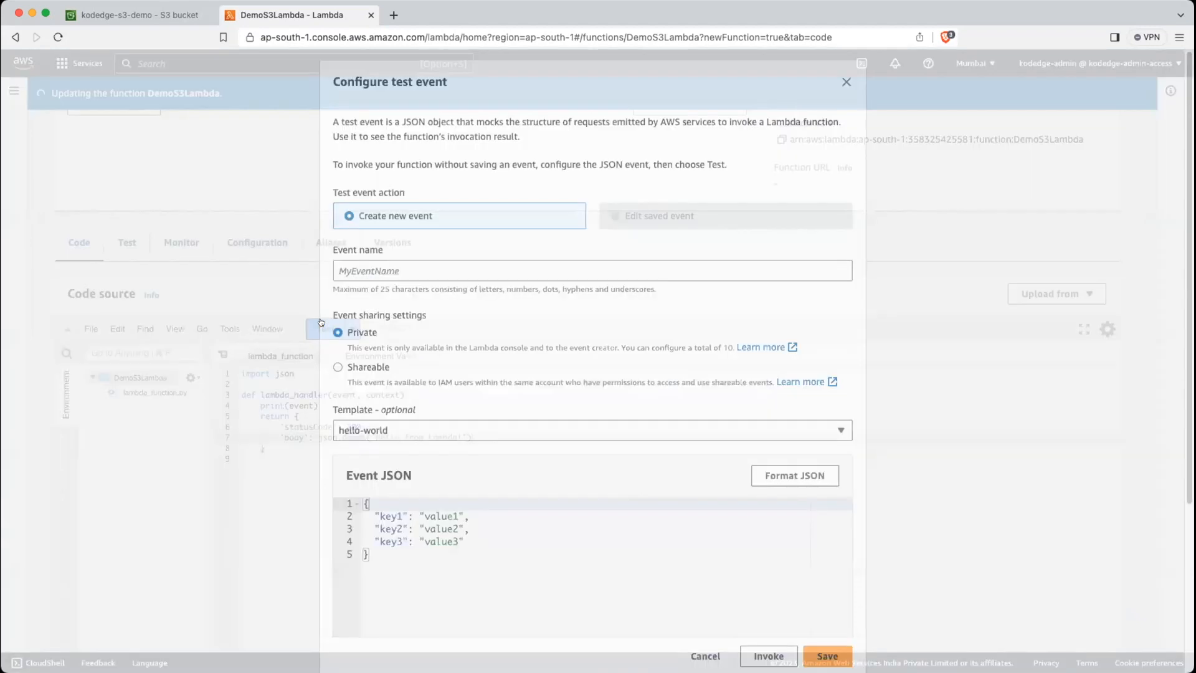
left_click(389, 264)
type("DemoEvent")
left_click(820, 649)
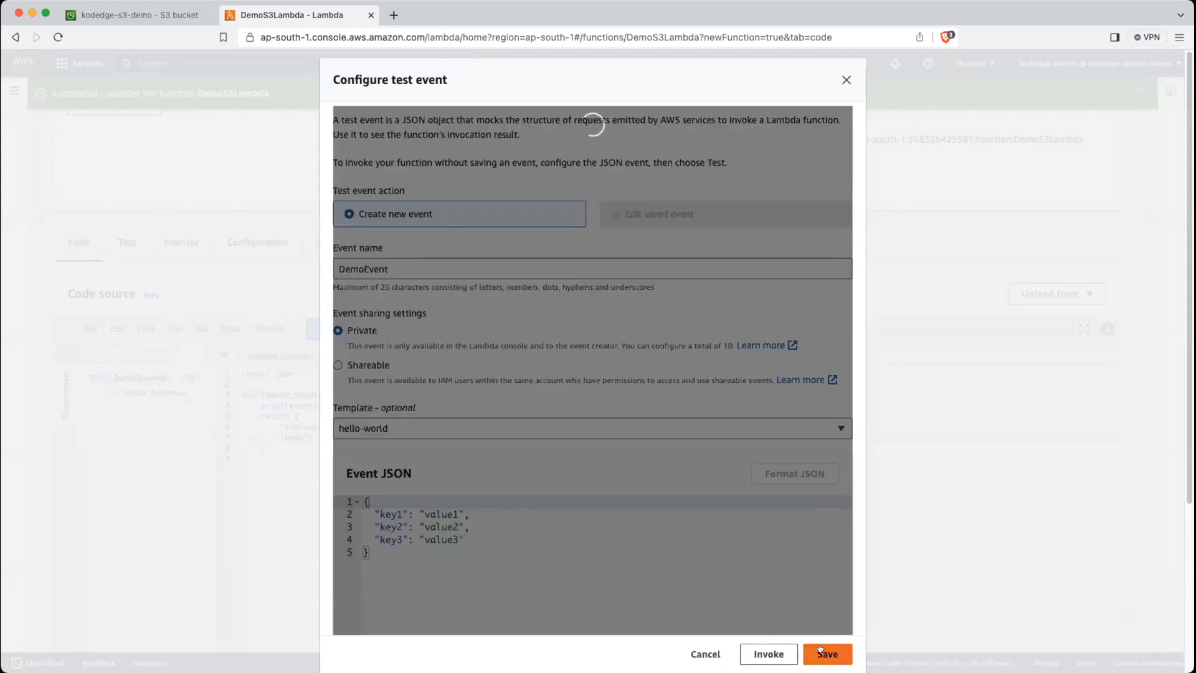
Step: Run the function with the saved test event, check the response's status code, and return to the function code
left_click(321, 330)
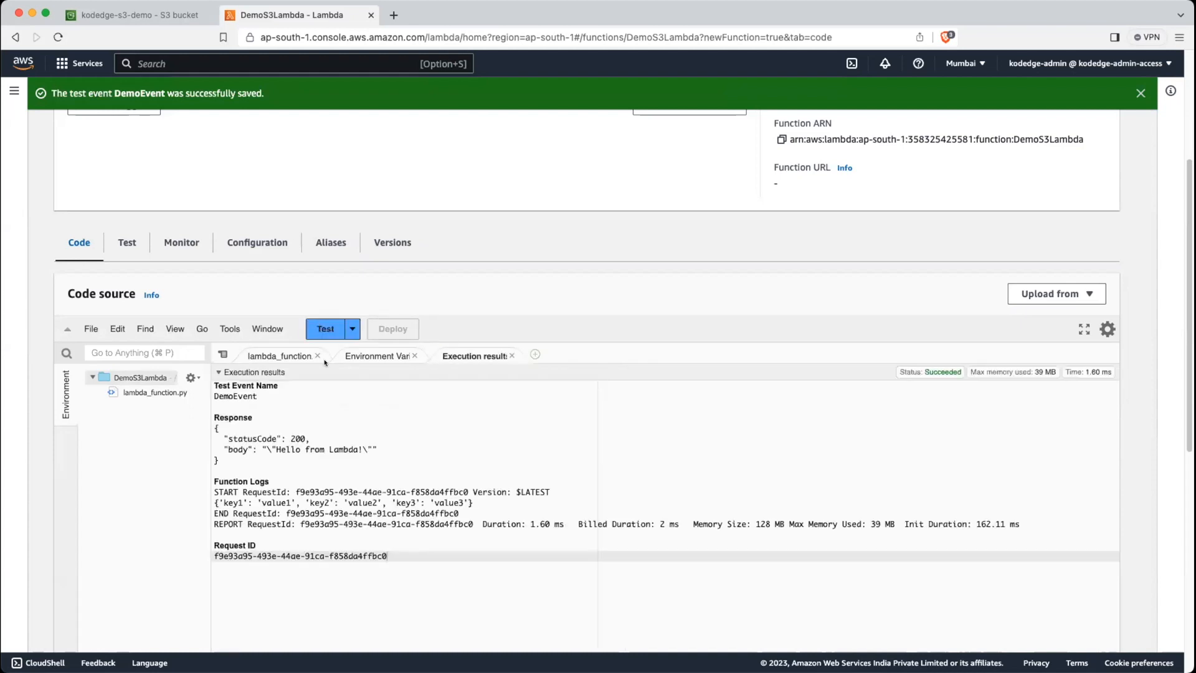
left_click_drag(224, 439, 310, 438)
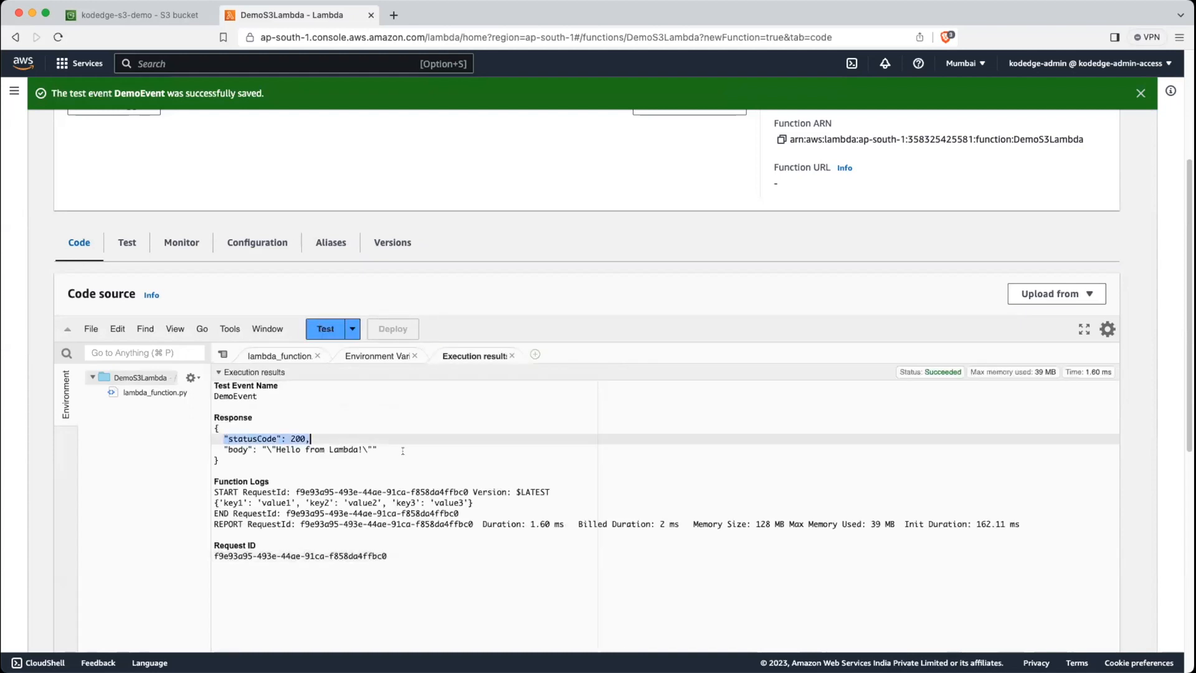
left_click(292, 353)
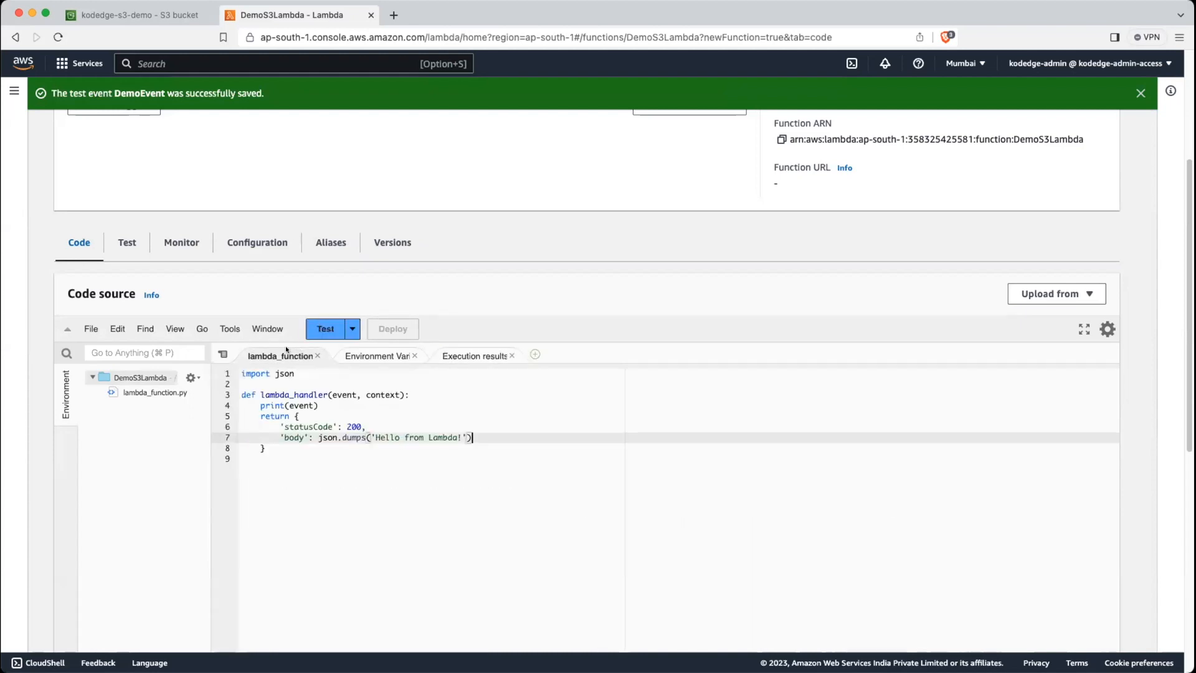
Step: Switch back to the S3 bucket and start a new event notification from its properties
left_click(148, 16)
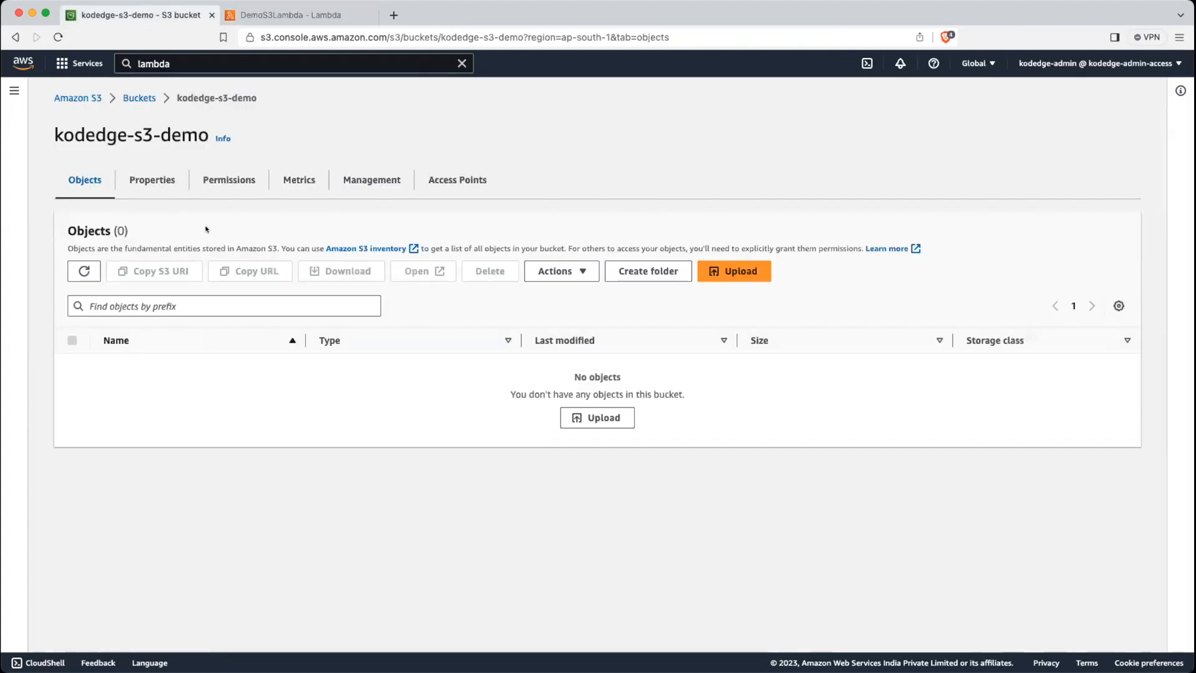
left_click(156, 180)
scroll(284, 473, "down", 10)
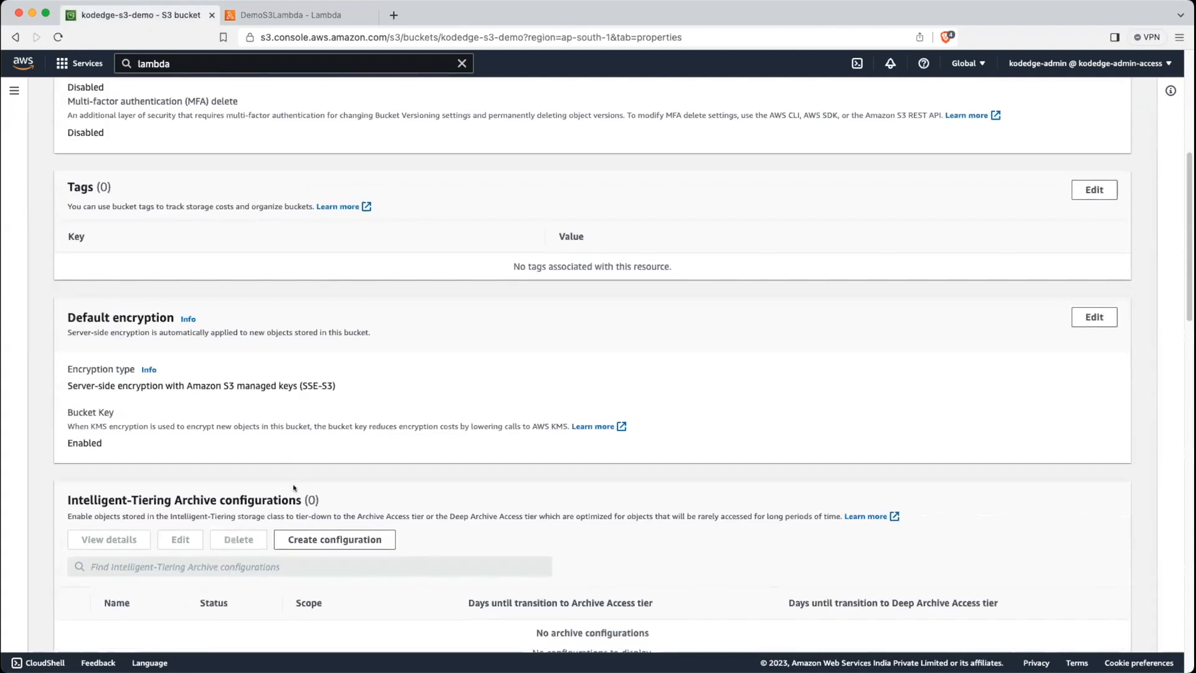
scroll(293, 485, "down", 5)
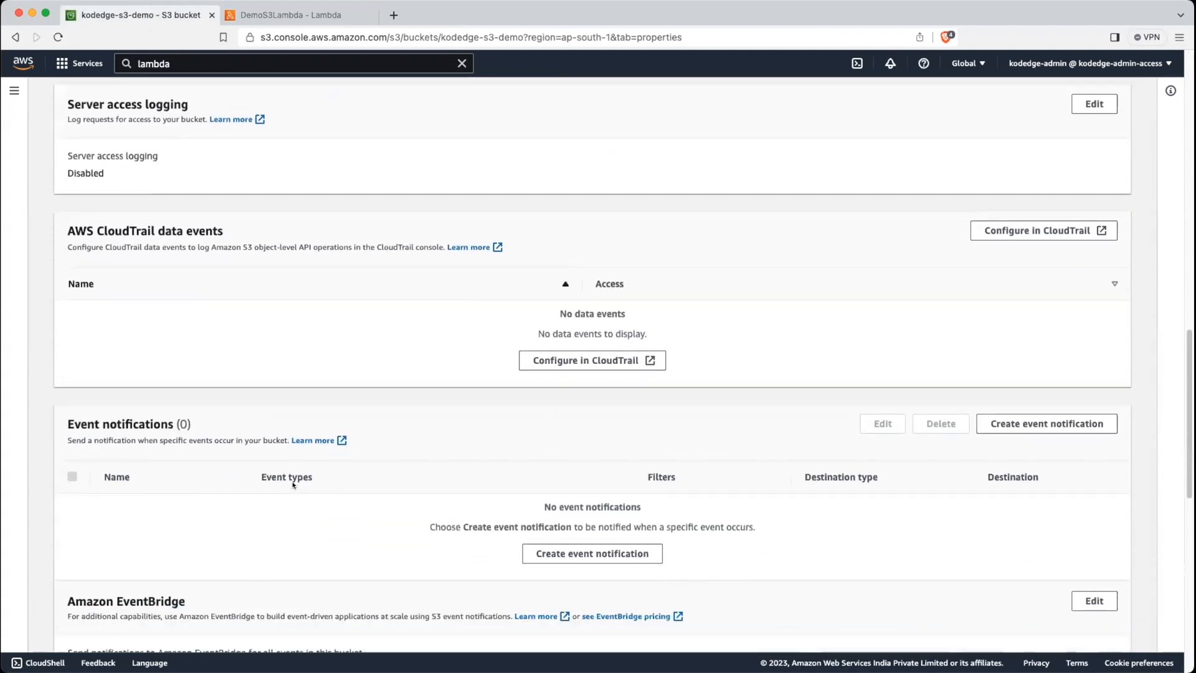
left_click_drag(62, 380, 183, 386)
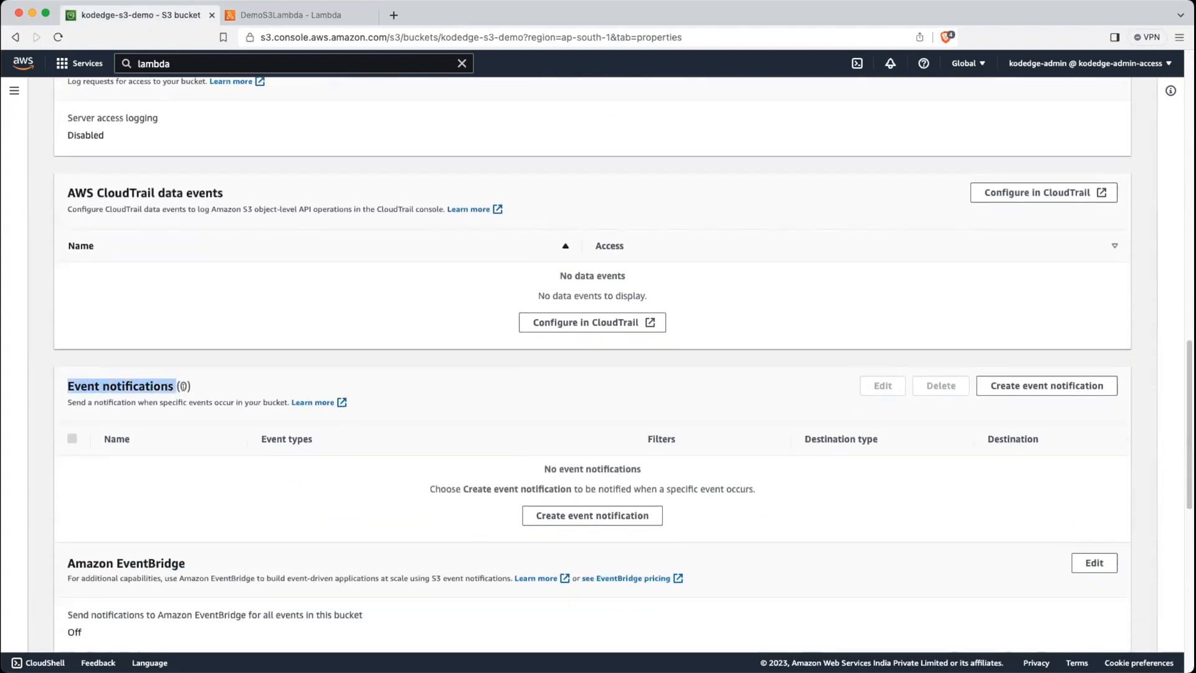
left_click(607, 517)
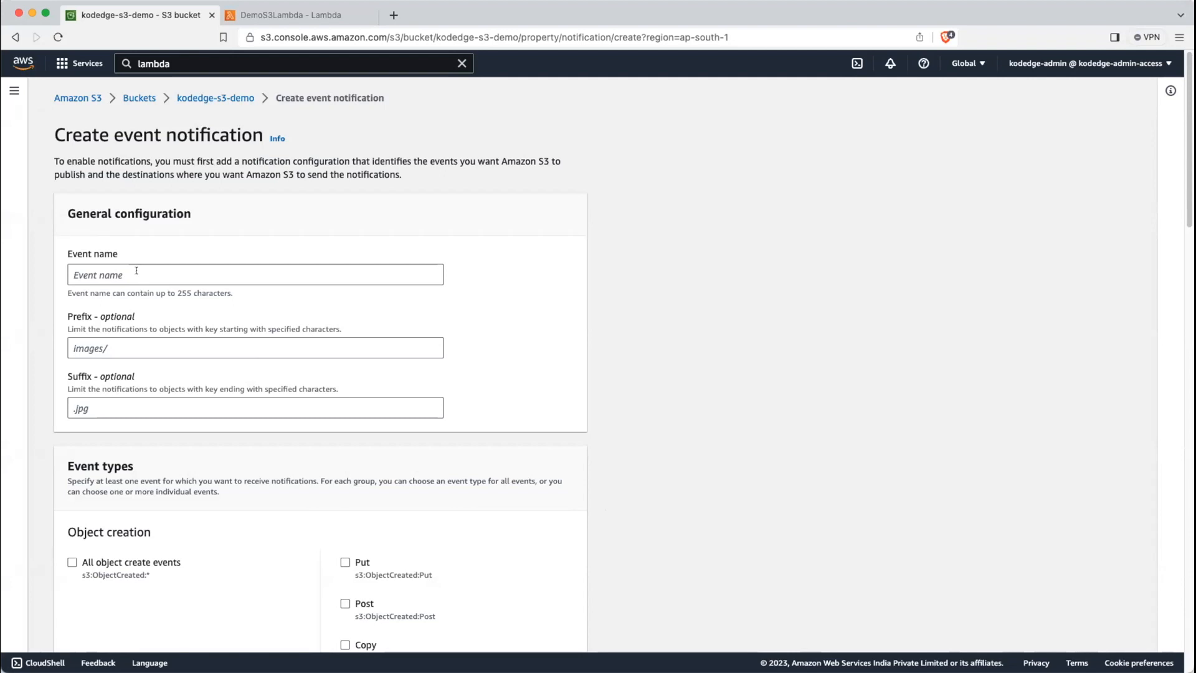
Step: Name the event notification LambdaEvent and review the available event types
scroll(132, 261, "down", 1)
left_click(125, 253)
type("Lam")
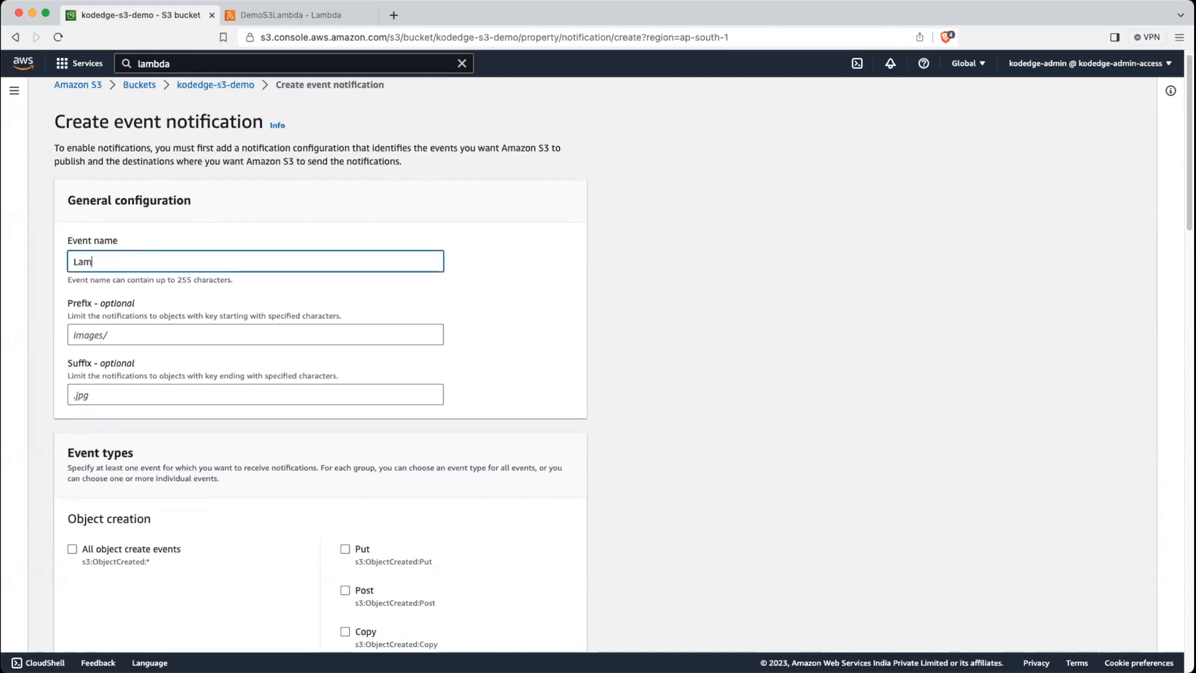
type("bdaEvent")
scroll(208, 347, "down", 10)
scroll(208, 346, "up", 2)
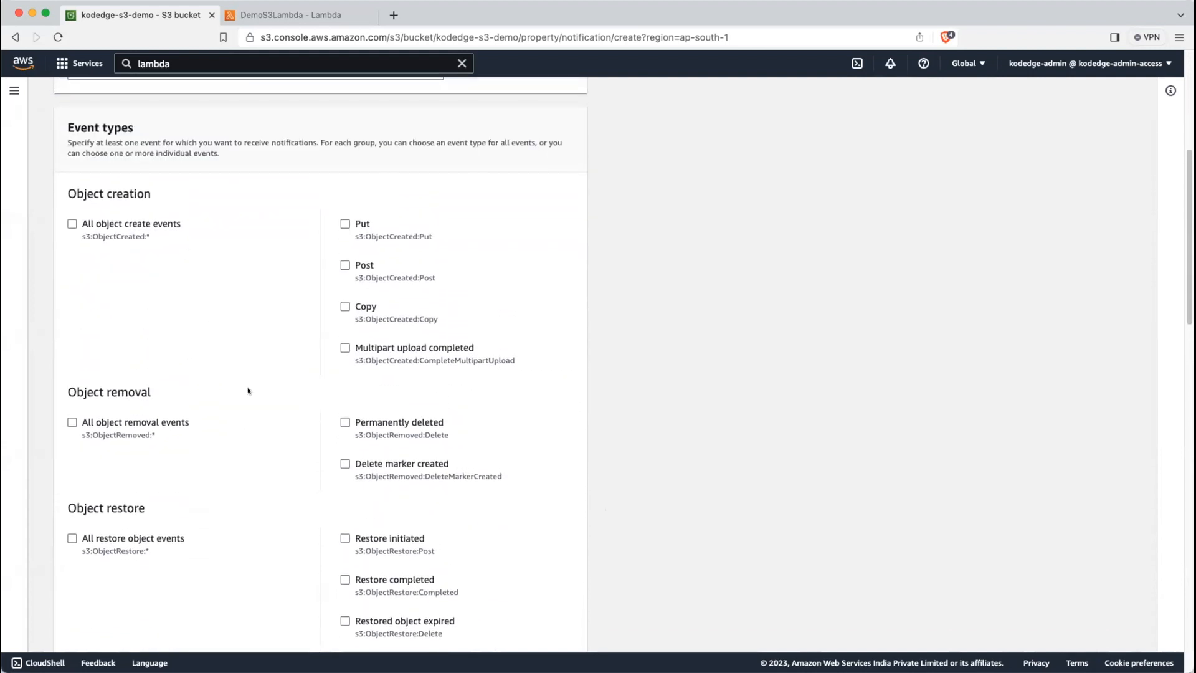
scroll(248, 392, "down", 2)
scroll(248, 391, "down", 4)
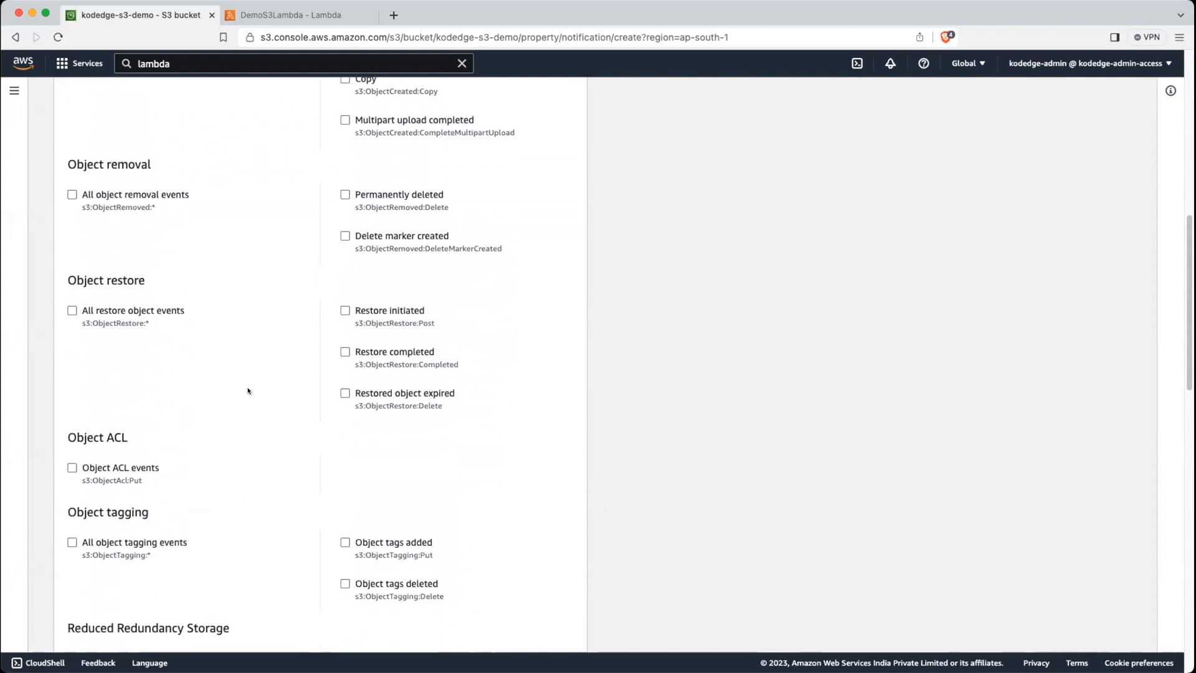
scroll(248, 391, "up", 5)
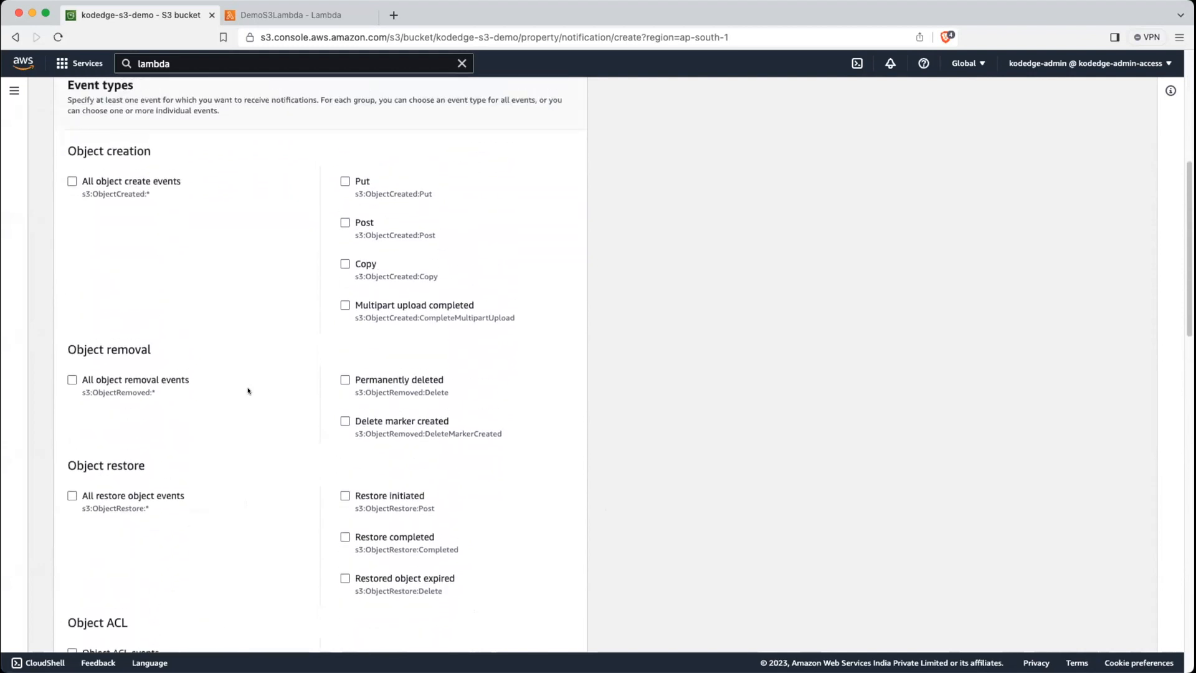
scroll(248, 391, "up", 2)
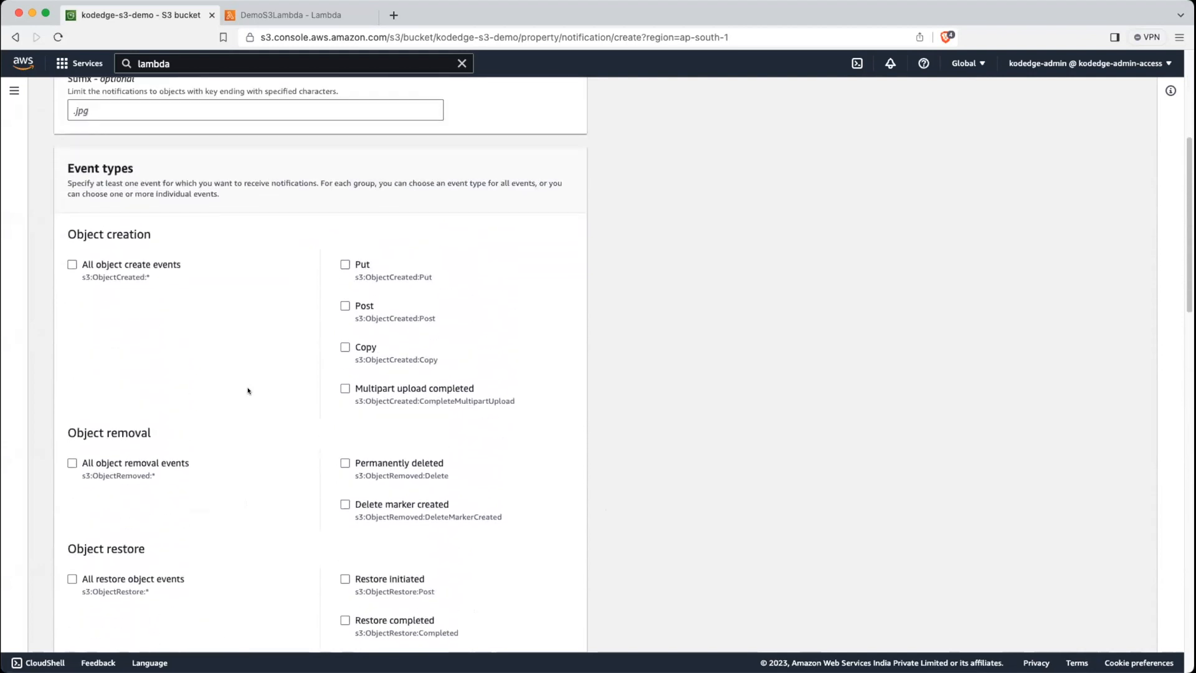
Step: Set the notification to send all object create events to the DemoS3Lambda function, save it, and show the bucket's objects
left_click(71, 263)
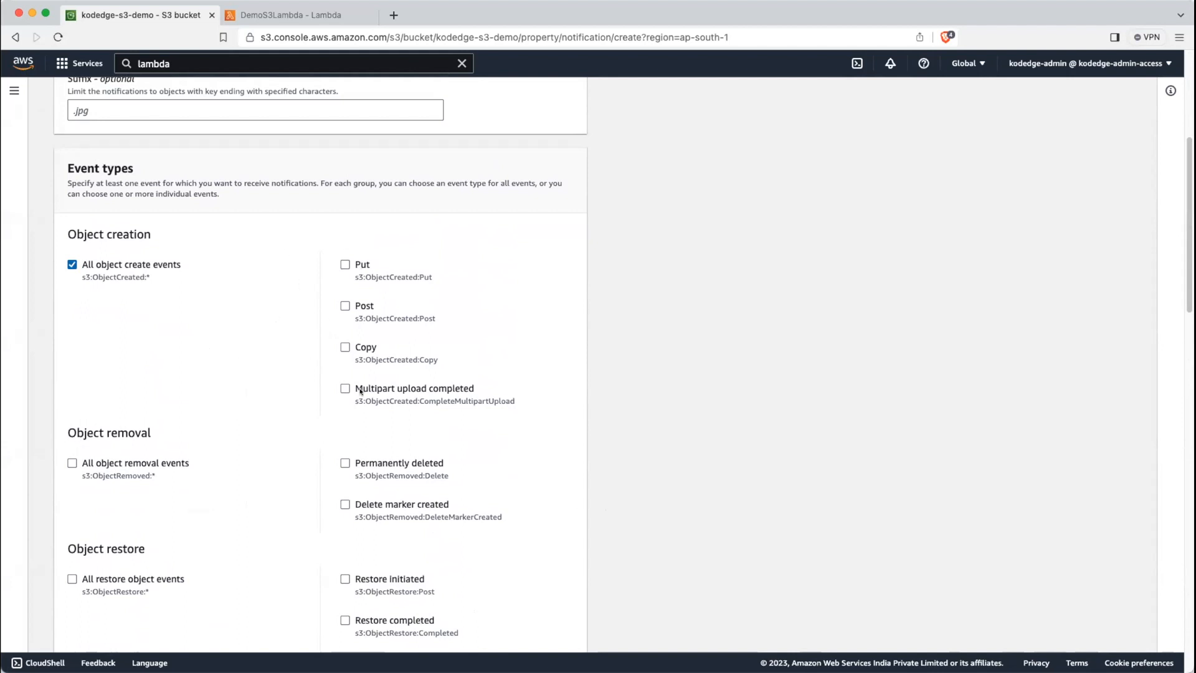
scroll(271, 370, "down", 10)
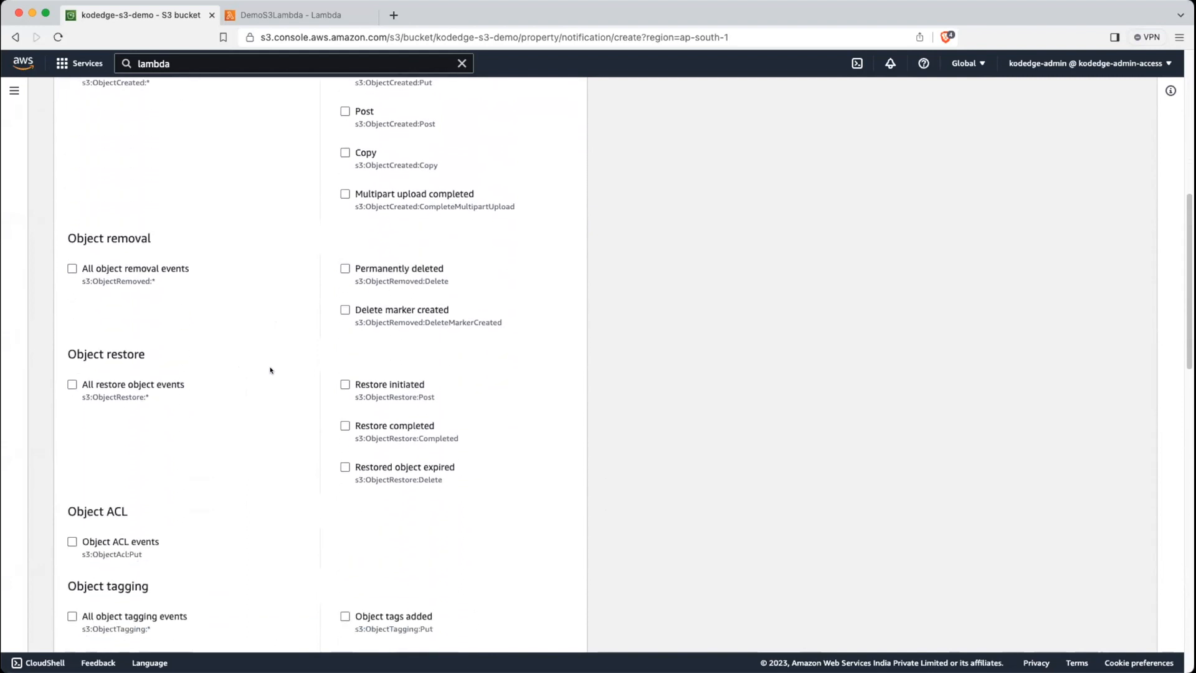
scroll(270, 370, "down", 10)
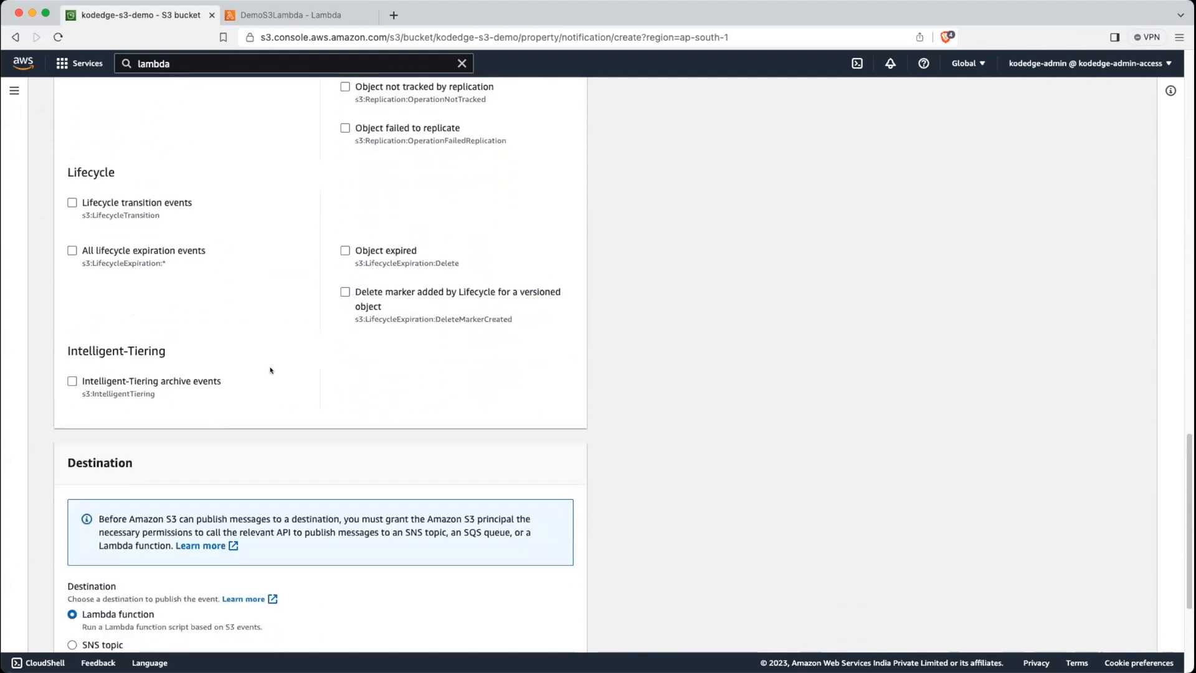
left_click(155, 579)
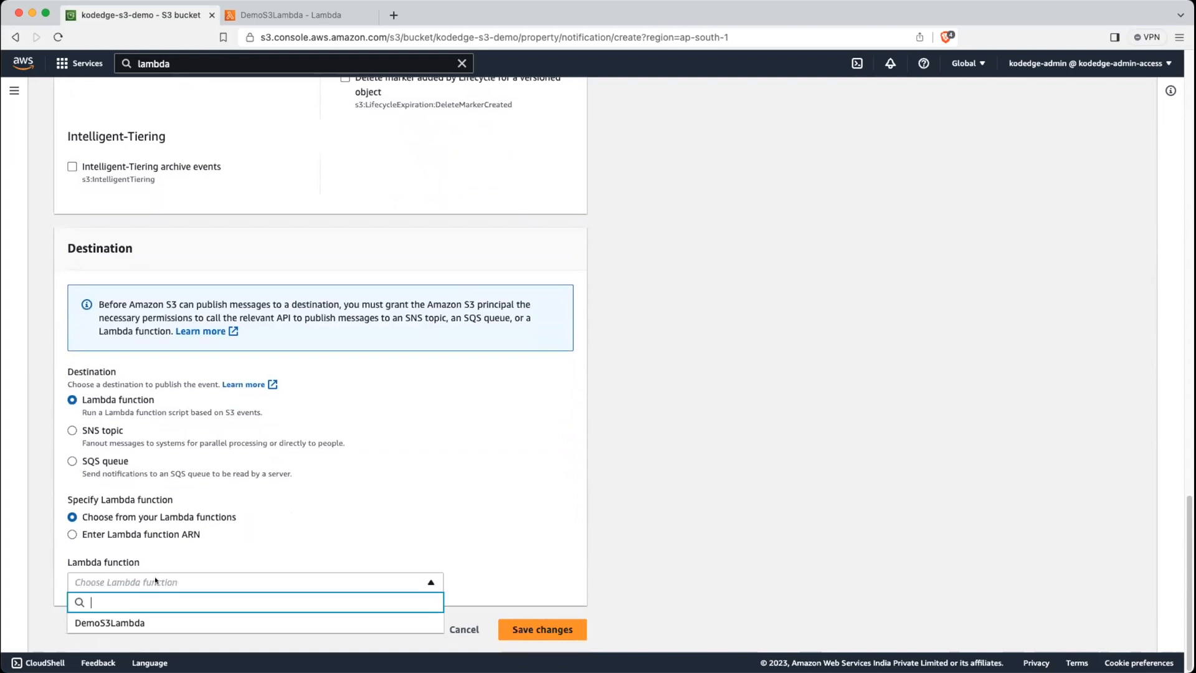
left_click(133, 623)
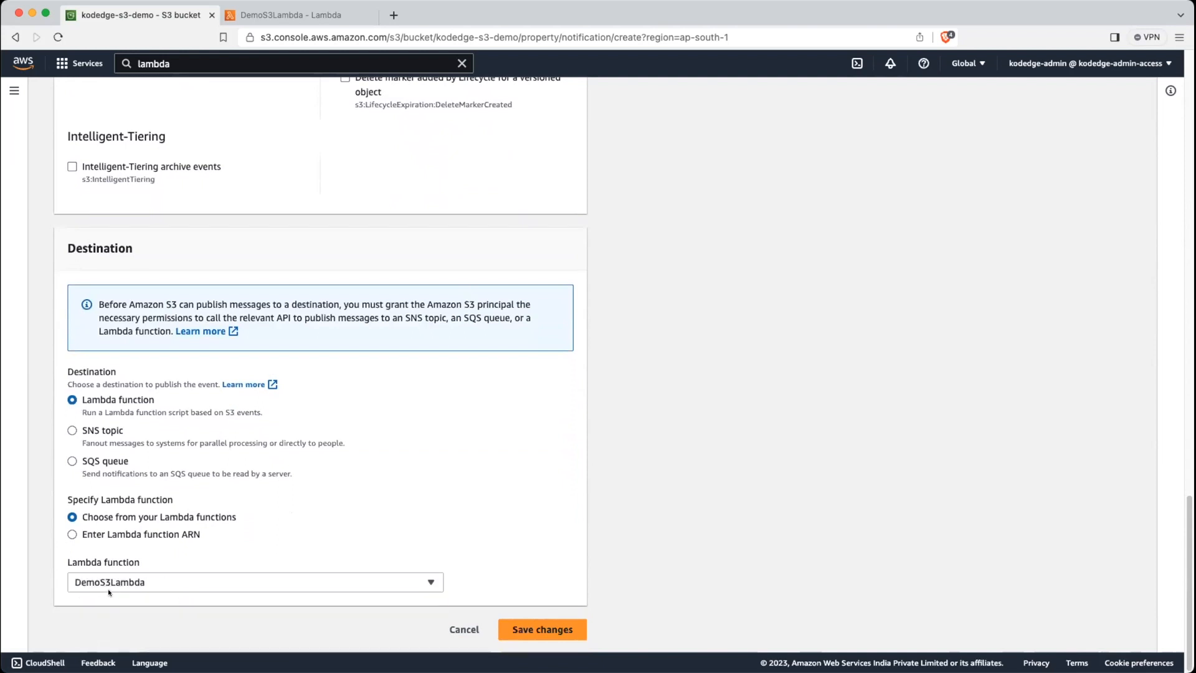
left_click(542, 629)
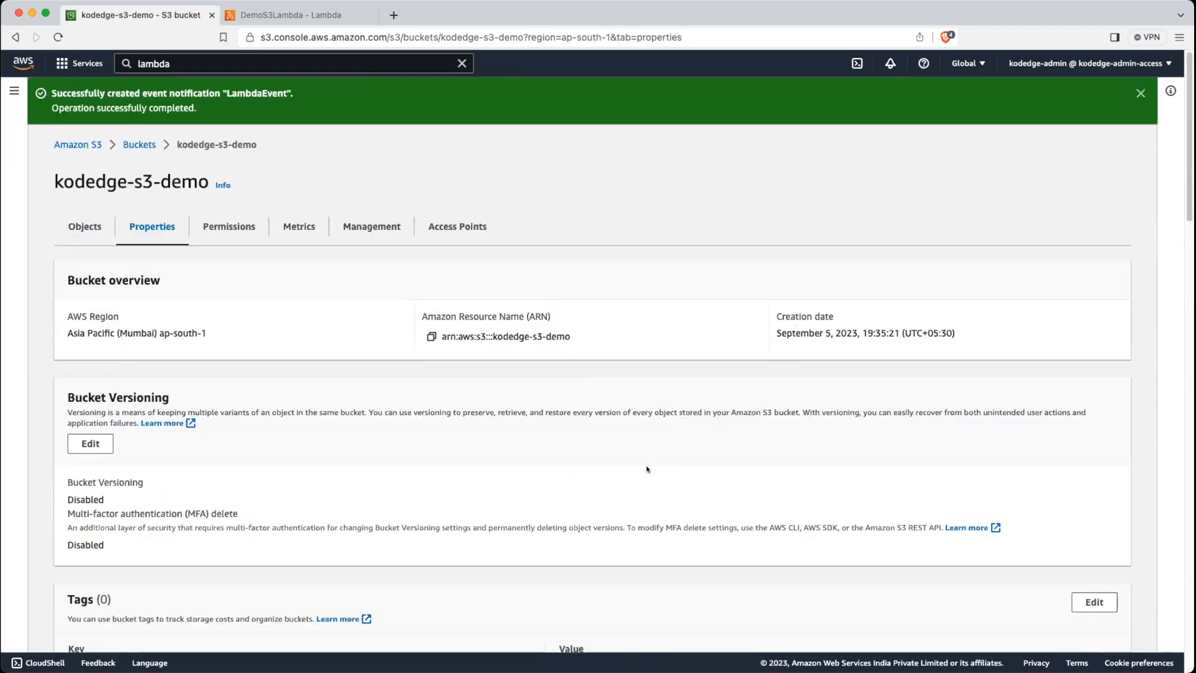
left_click(78, 223)
Step: Switch to the DemoS3Lambda function and review its execution role and resource-based policy statements in the permissions configuration
left_click(290, 15)
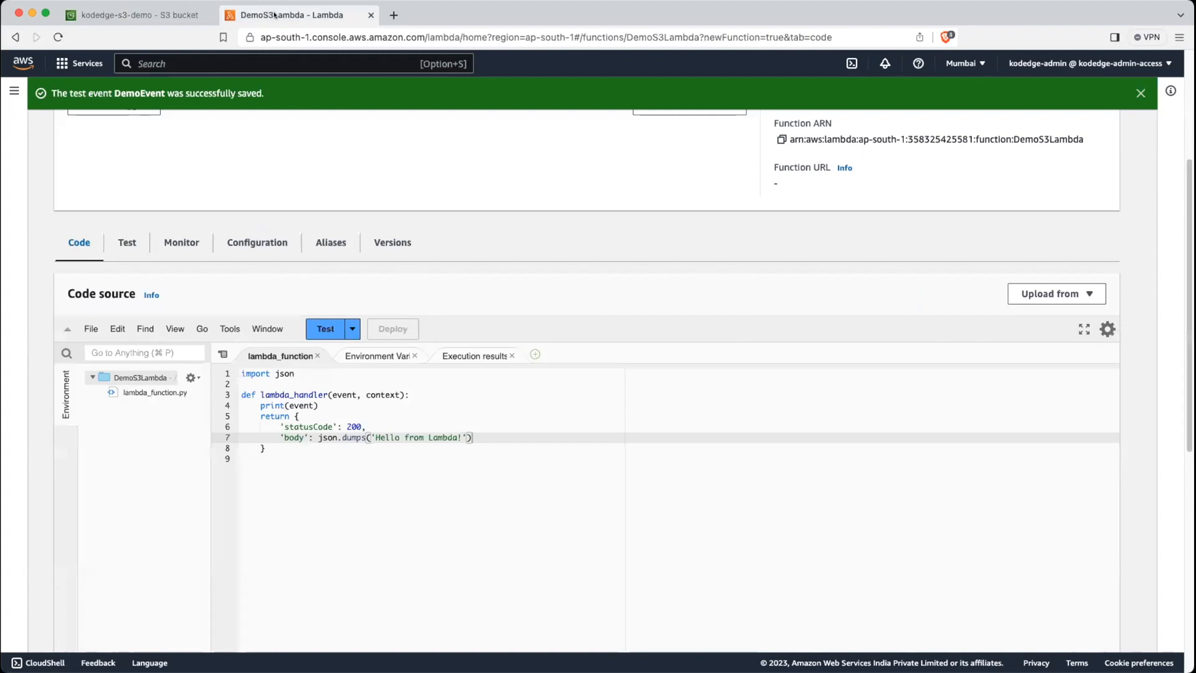
left_click(267, 245)
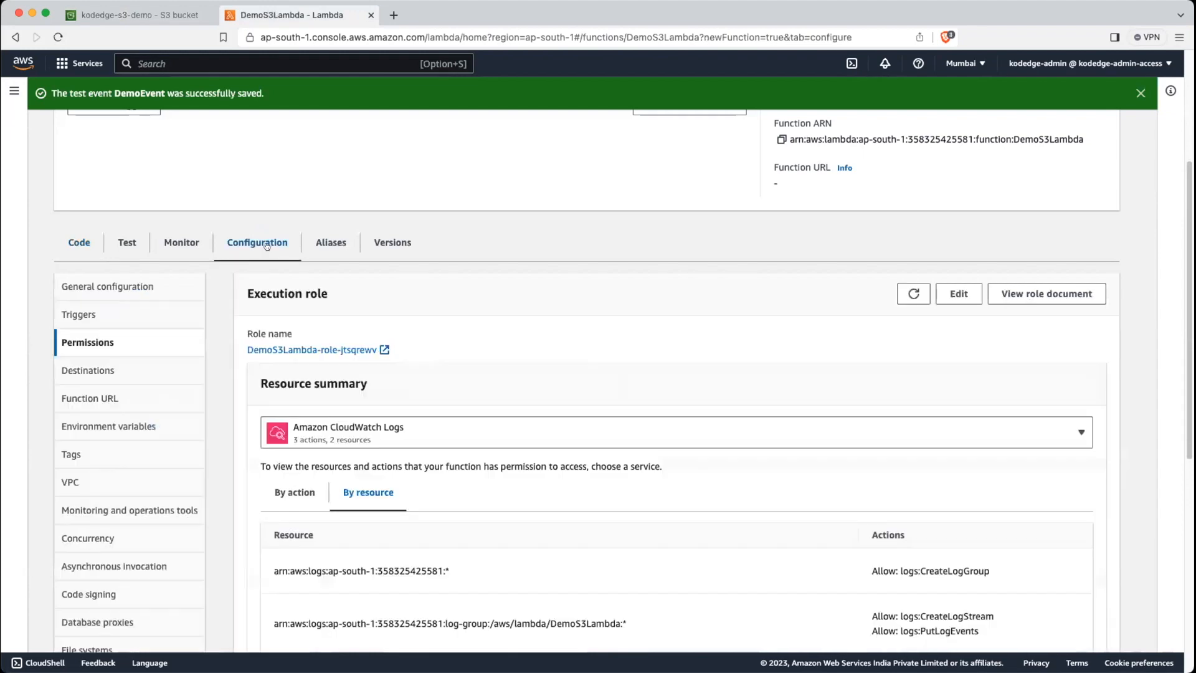
scroll(578, 508, "down", 6)
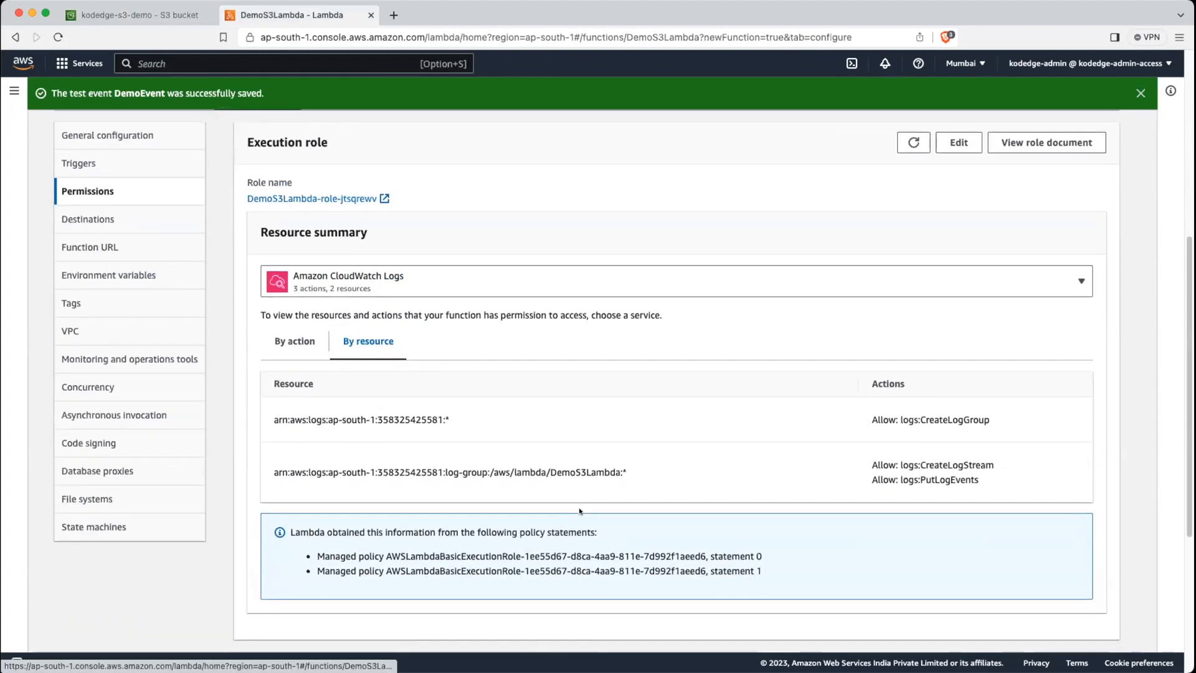
scroll(578, 507, "down", 1)
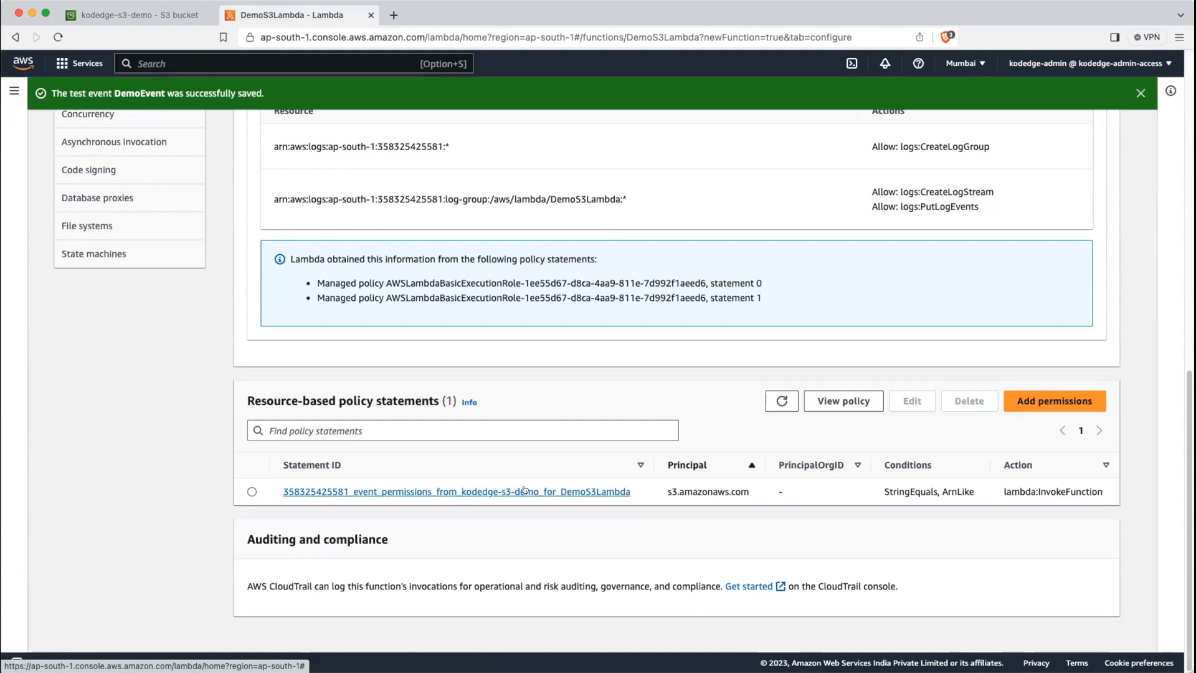
Step: Examine the service principal, action and resource in the function's resource-based policy document, and return to the function overview
left_click(839, 401)
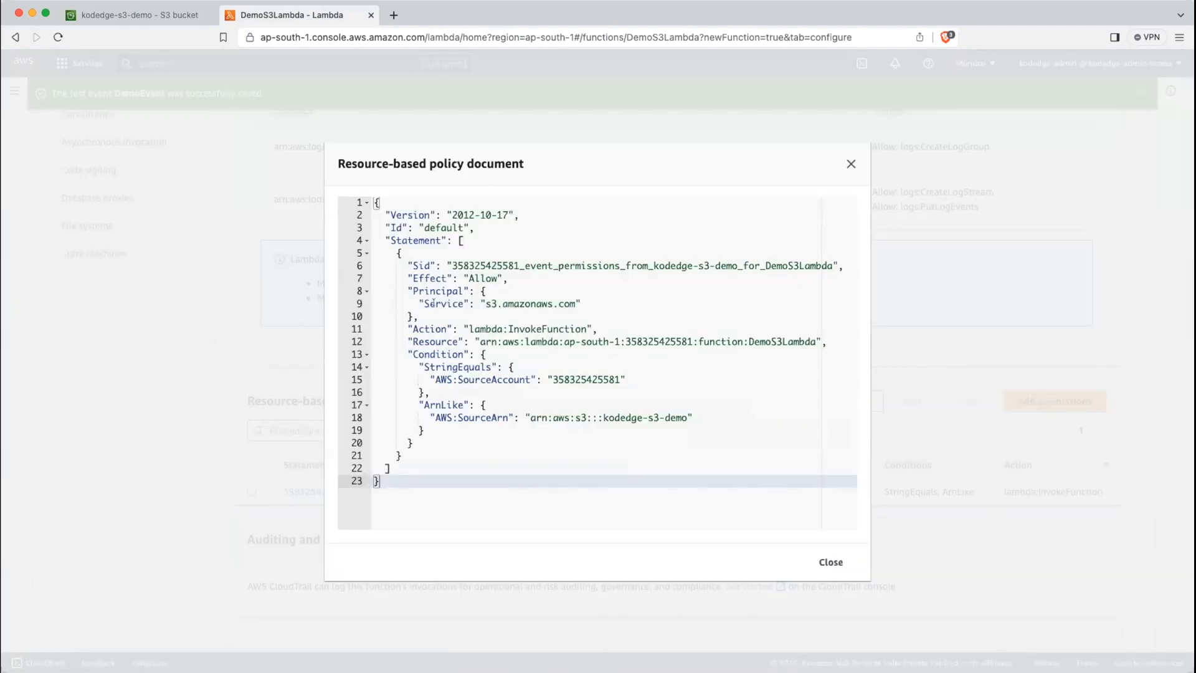
left_click_drag(417, 303, 593, 298)
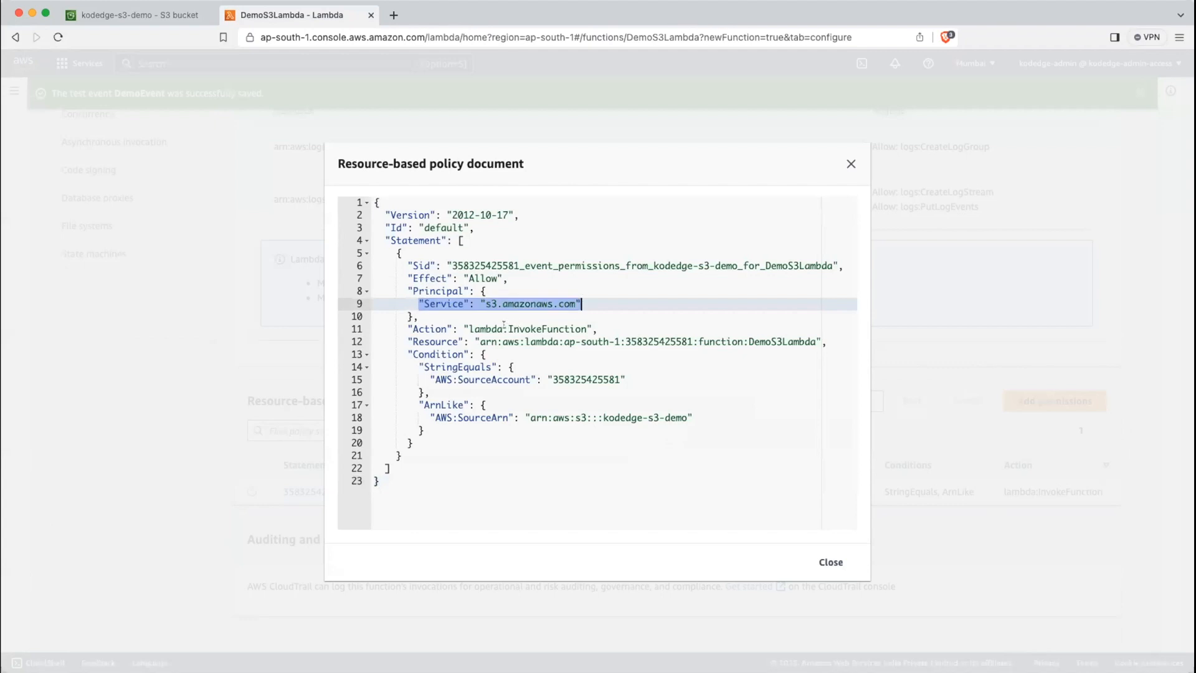
left_click_drag(508, 329, 593, 329)
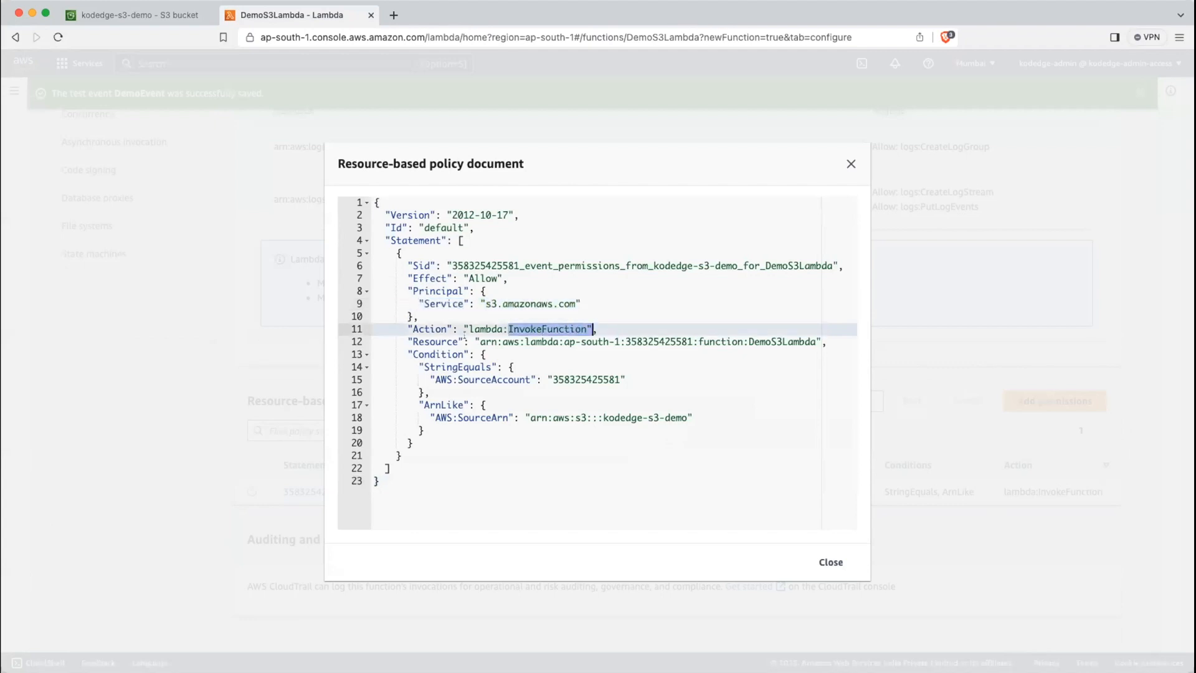
left_click_drag(748, 341, 818, 341)
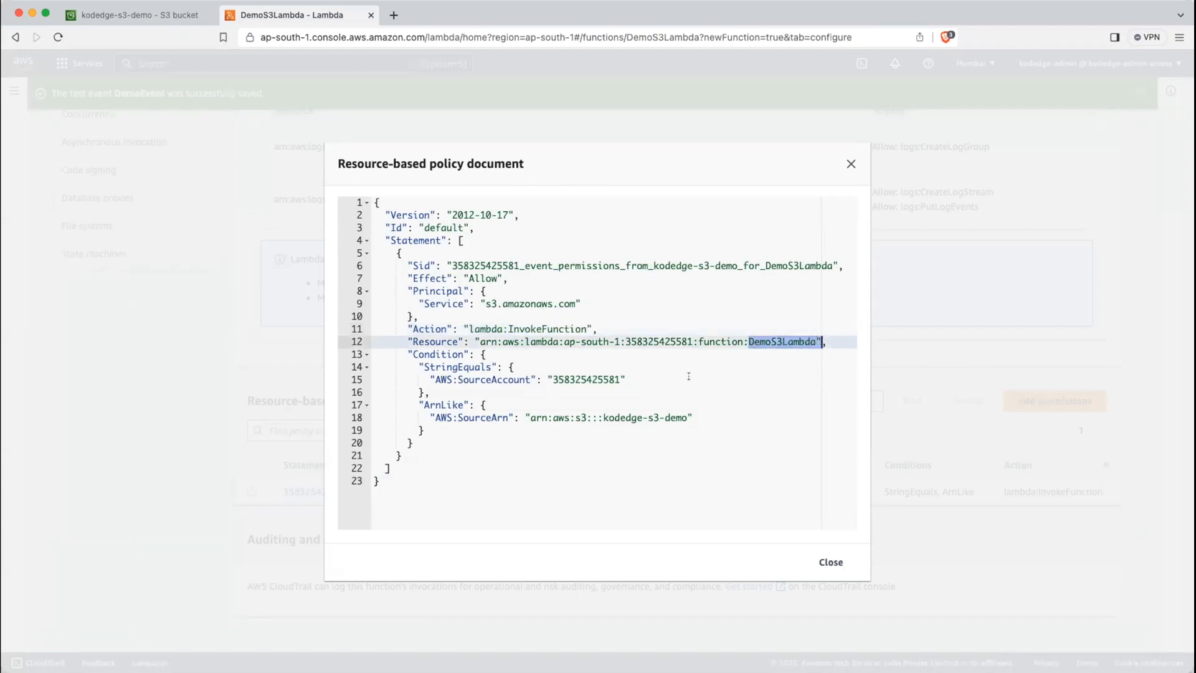
left_click(813, 561)
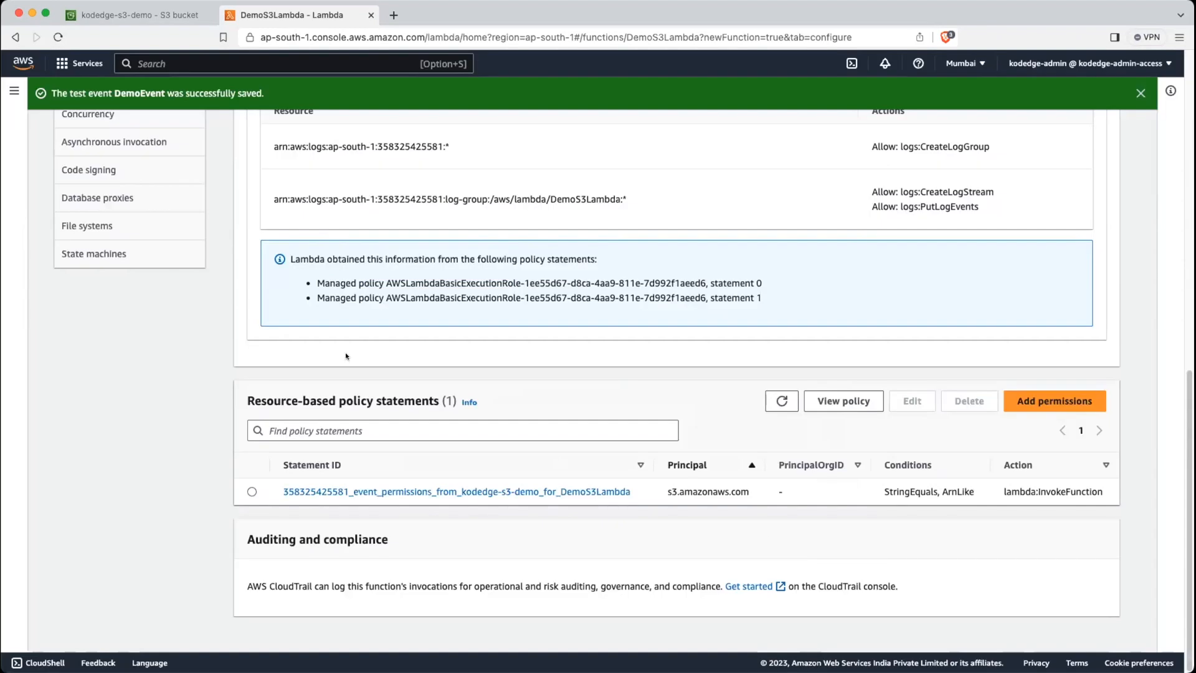
scroll(346, 353, "up", 10)
scroll(345, 353, "up", 3)
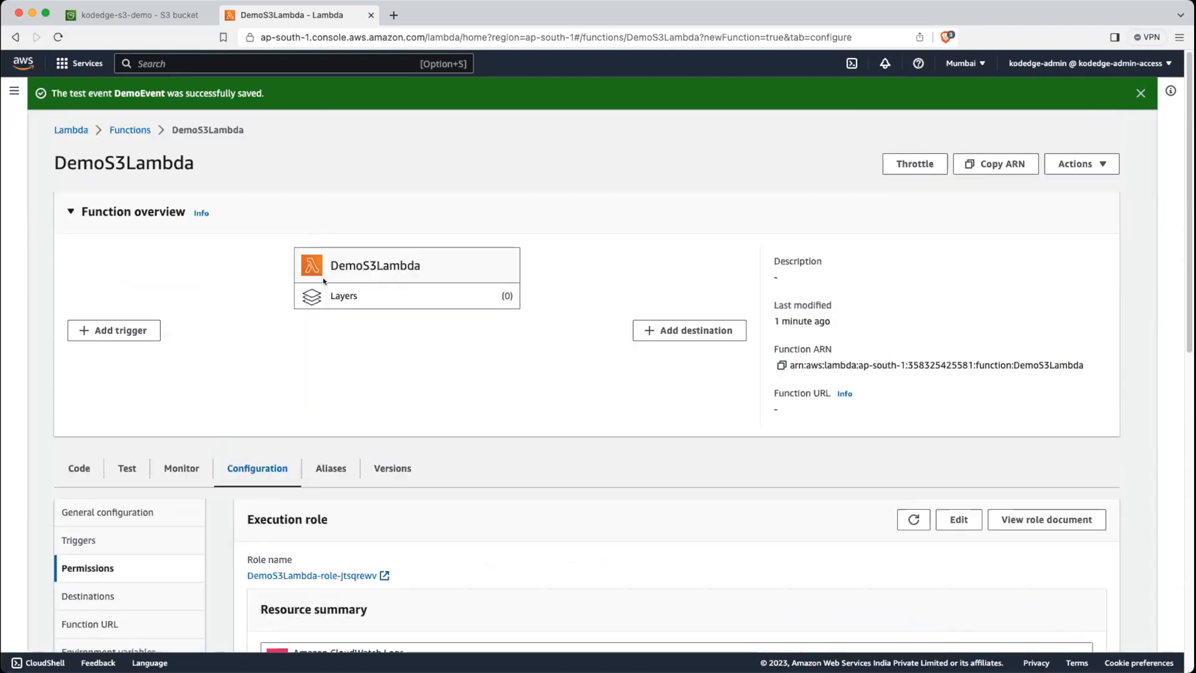
Step: Upload lambda_service.png from the s3Demo folder to the kodedge-s3-demo bucket and close the upload status
left_click(176, 15)
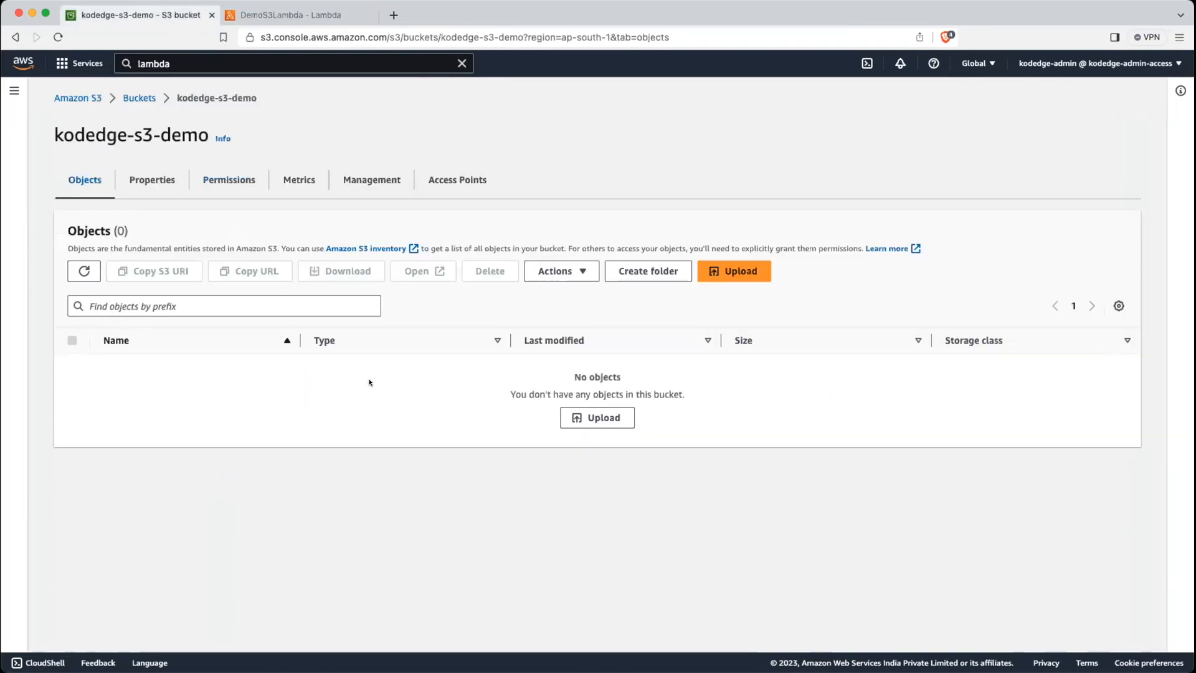
left_click(593, 424)
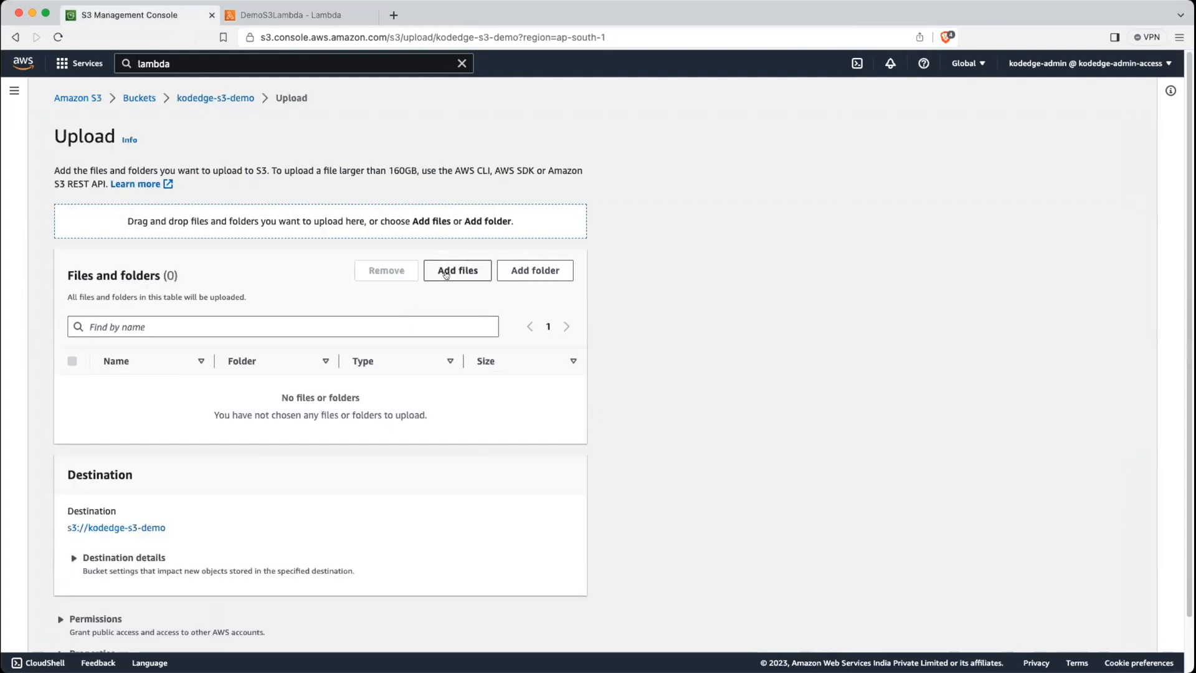
left_click(446, 274)
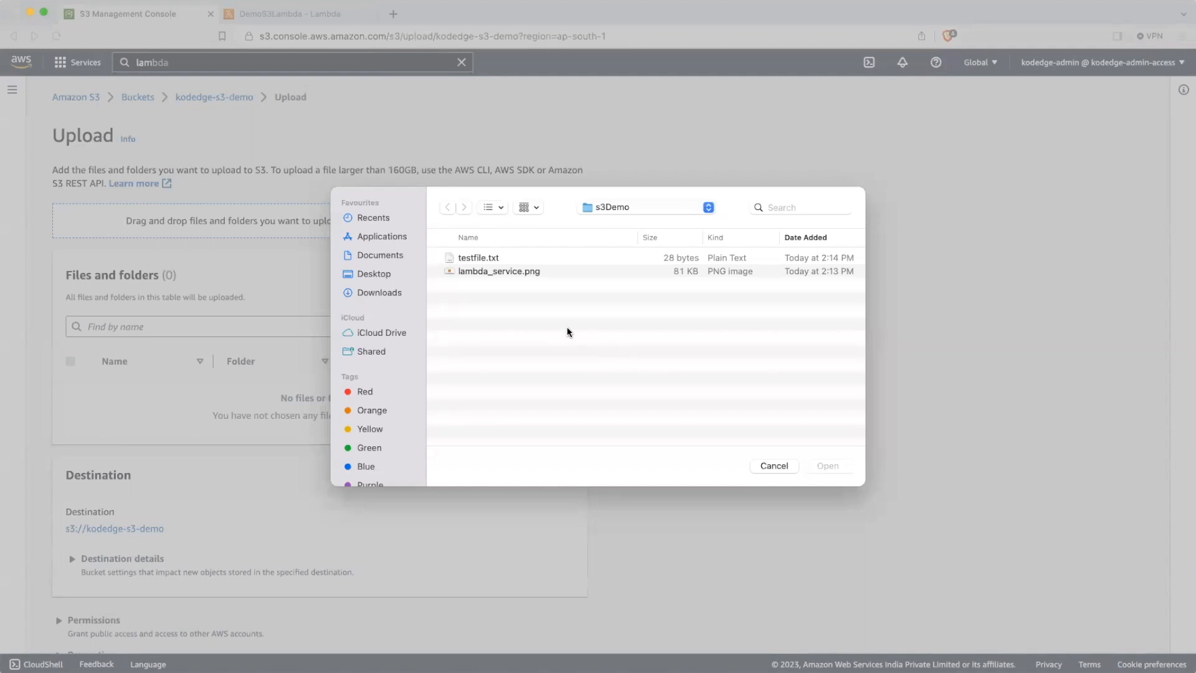
left_click(495, 271)
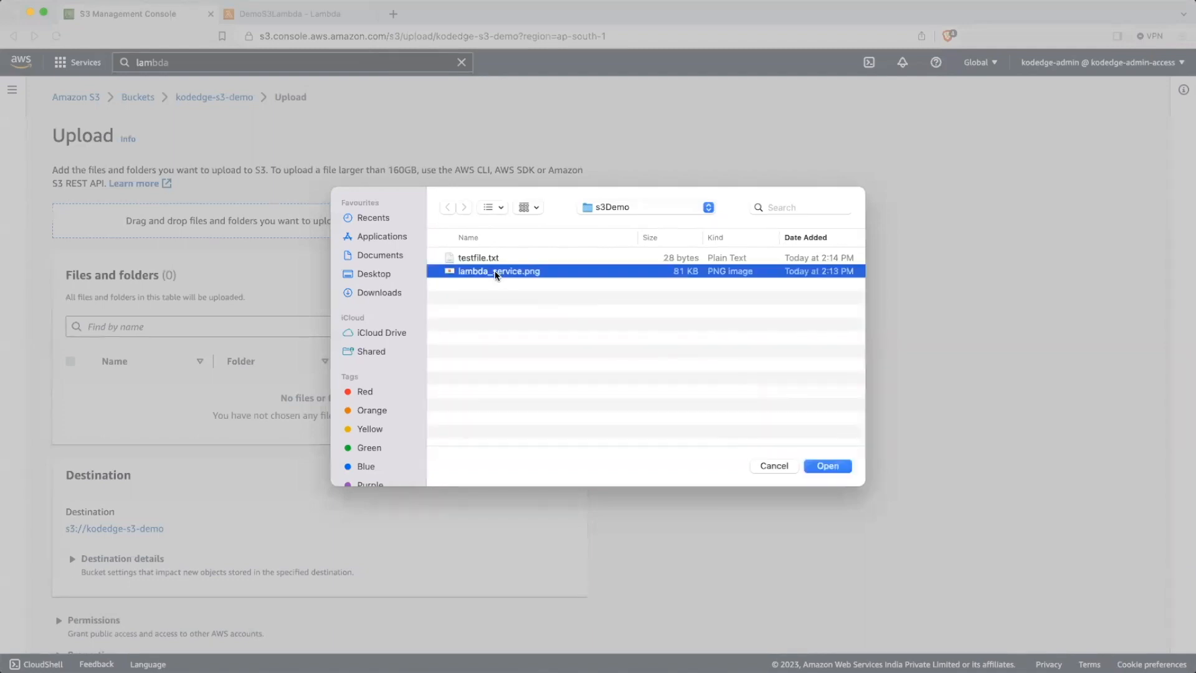
left_click(822, 467)
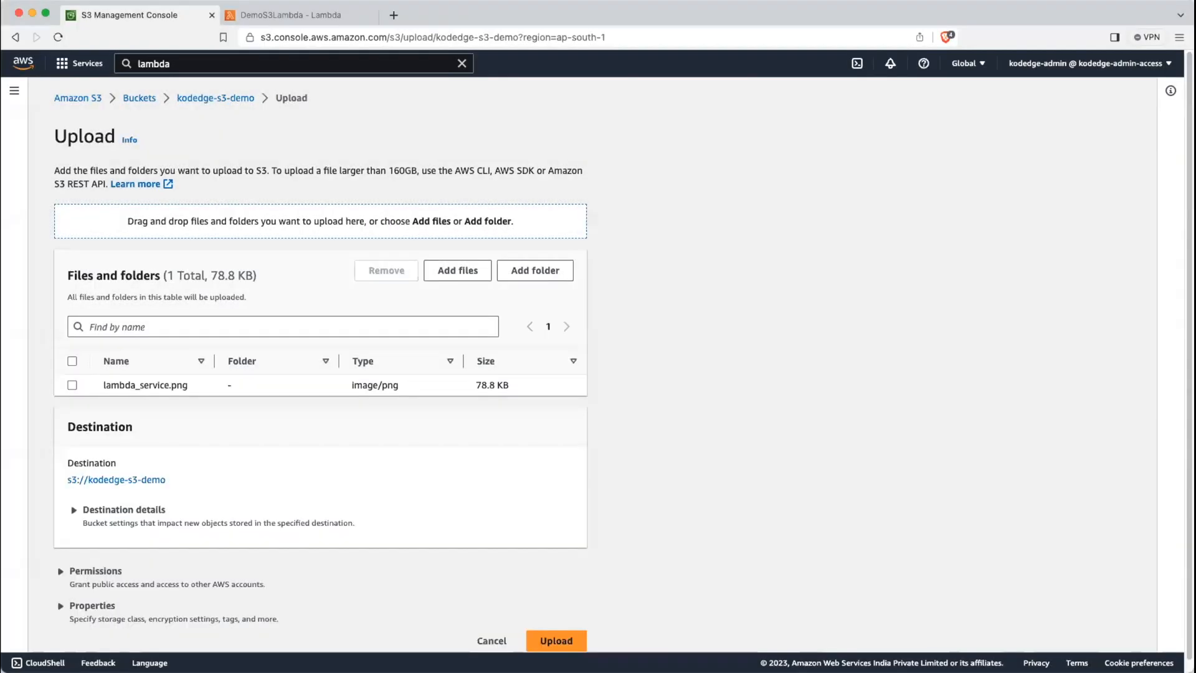
scroll(704, 455, "down", 1)
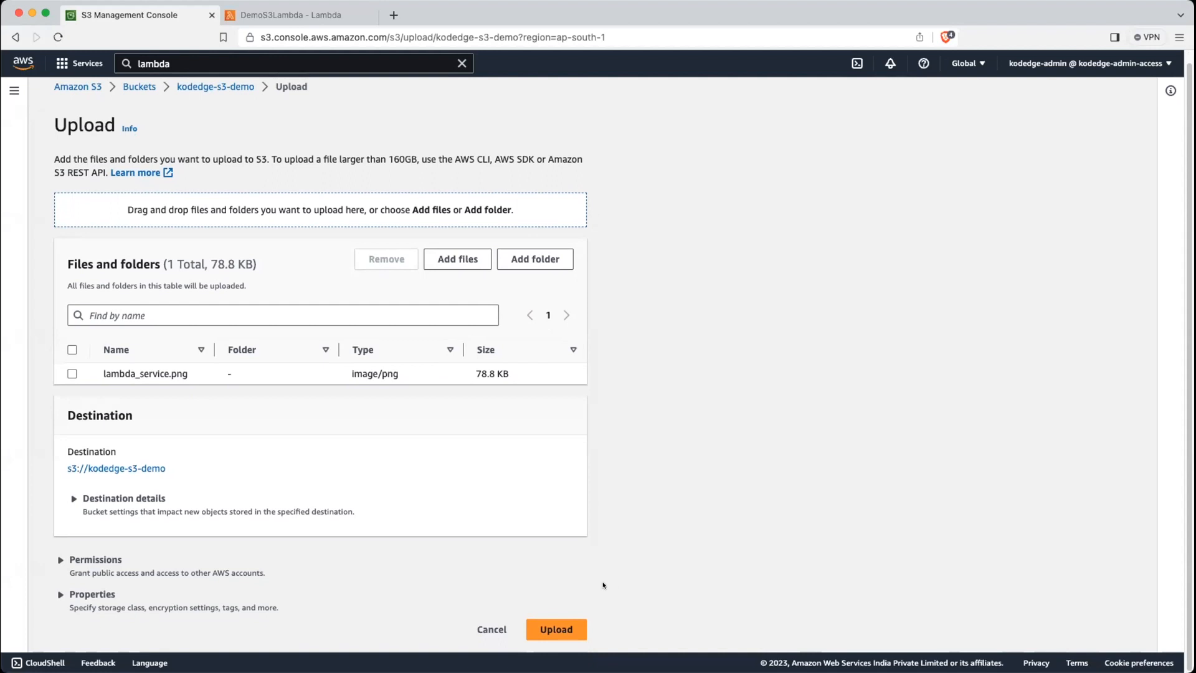
left_click(556, 630)
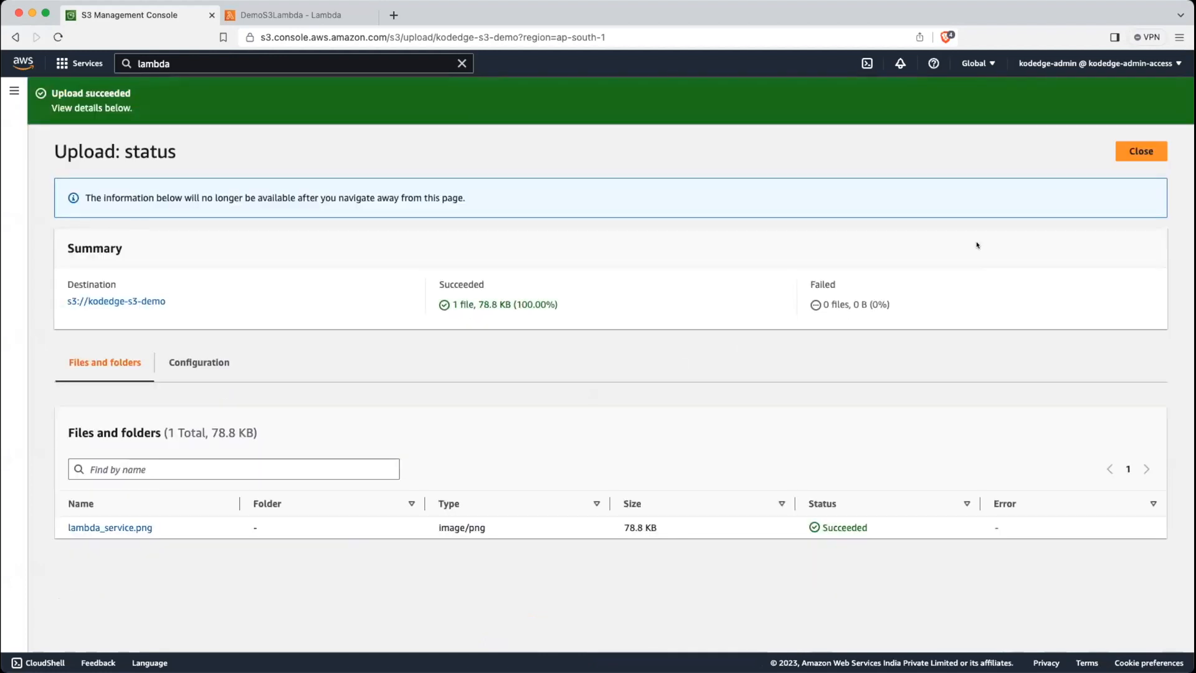
left_click(1140, 151)
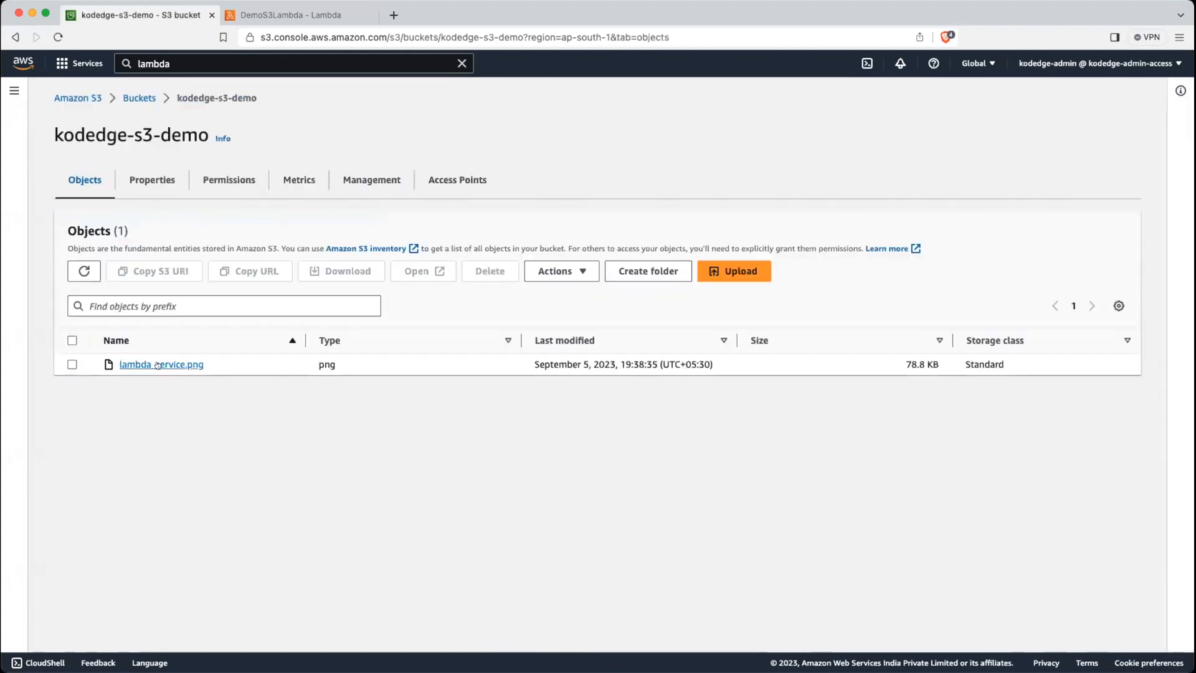
Step: Open the DemoS3Lambda function's CloudWatch logs from its monitoring page and open the log stream
left_click(290, 15)
scroll(237, 389, "down", 3)
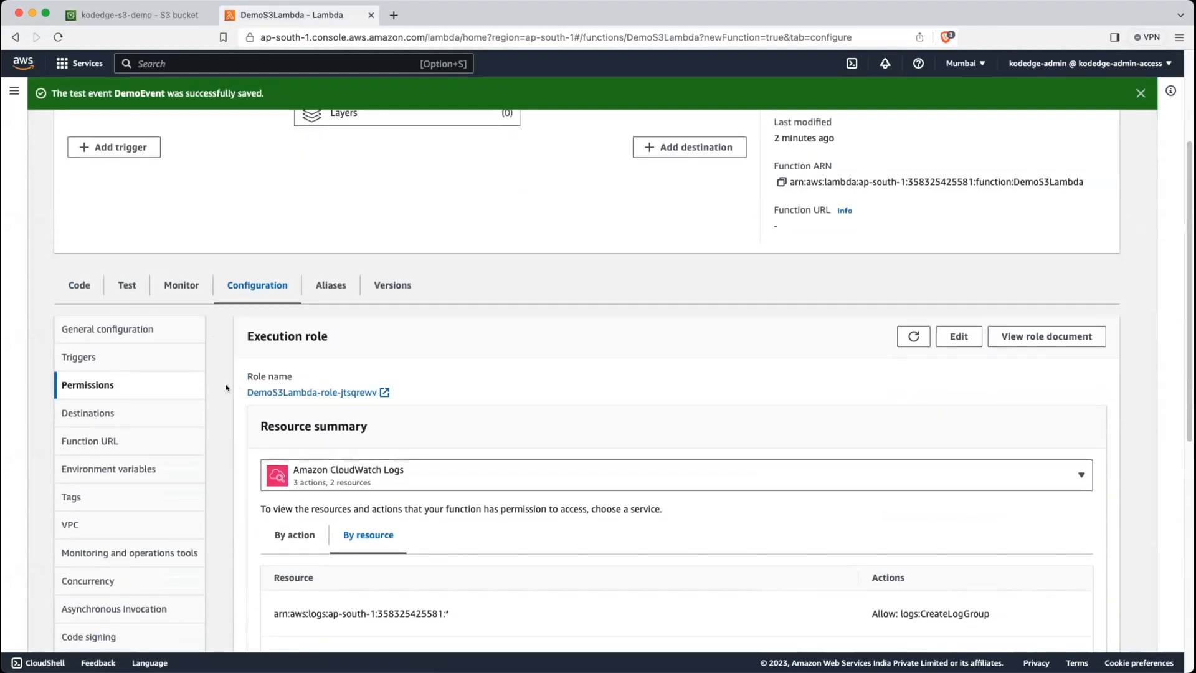
left_click(182, 286)
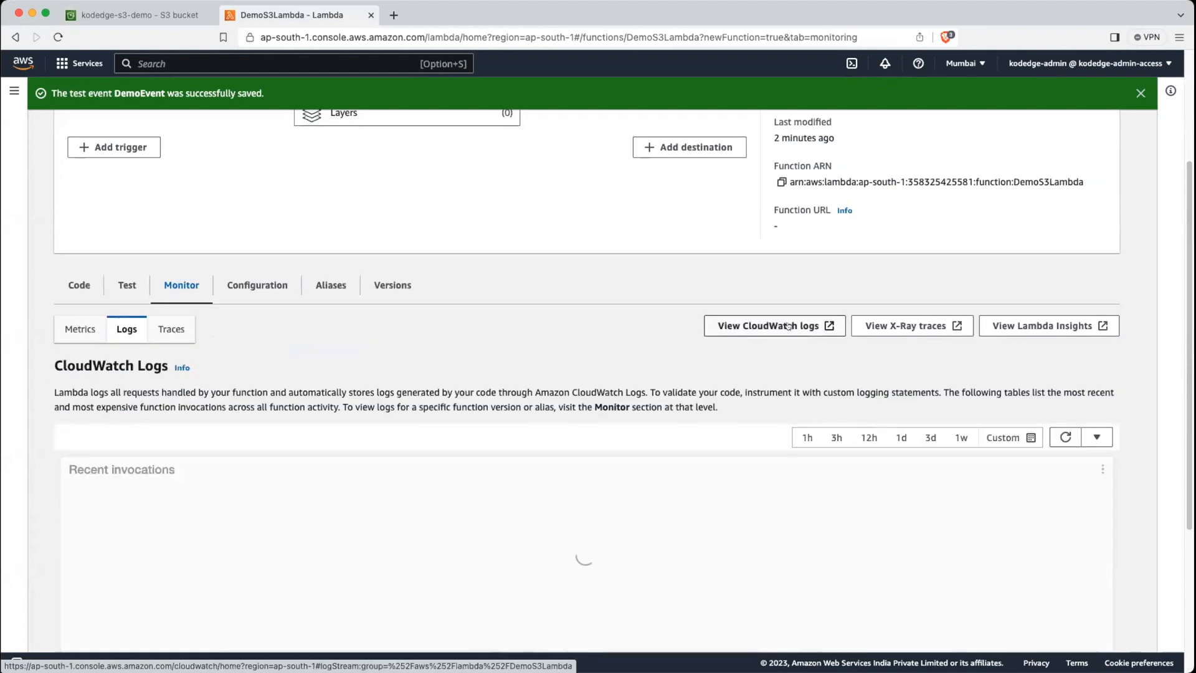
left_click(747, 324)
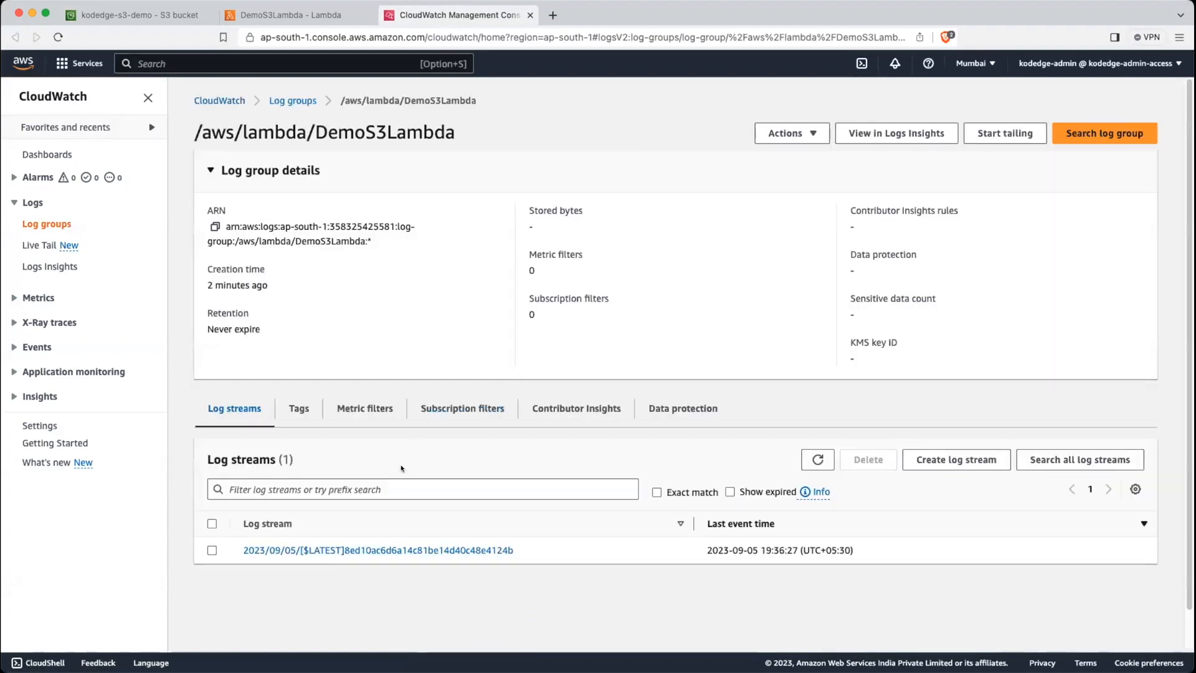
scroll(402, 468, "down", 1)
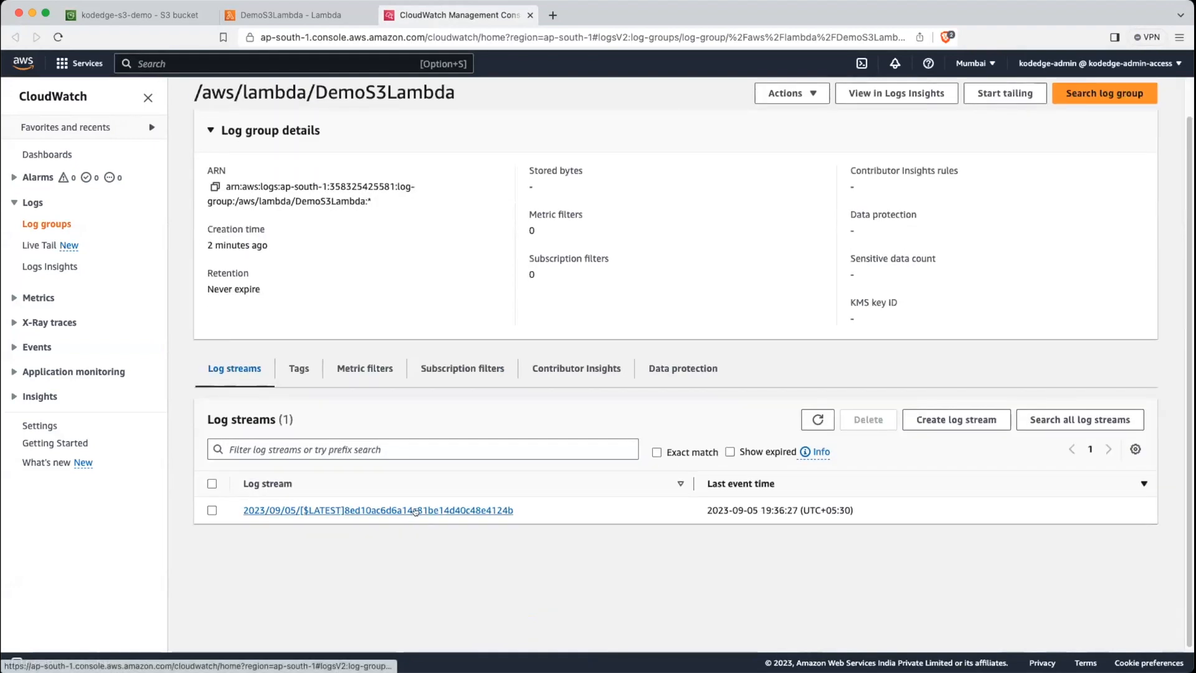
left_click(405, 511)
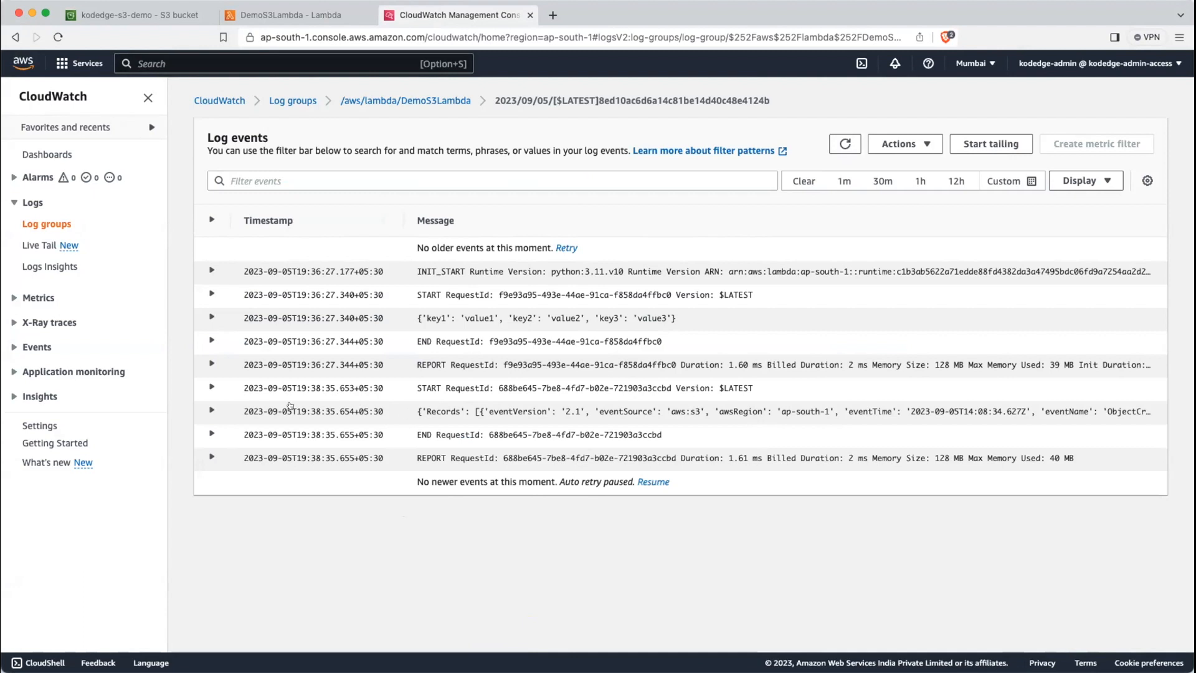
Step: Expand the log event containing the S3 records and examine its event name and object key
left_click(211, 411)
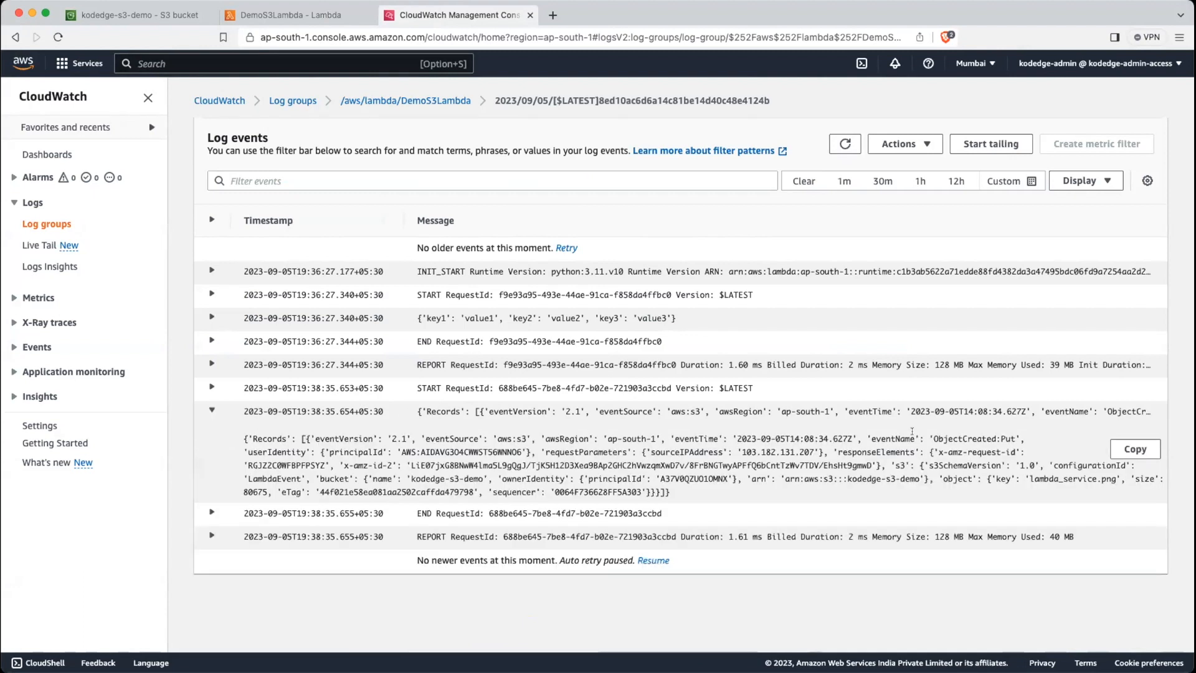
left_click_drag(867, 438, 930, 440)
left_click(955, 436)
triple_click(956, 436)
left_click(1004, 432)
double_click(1004, 434)
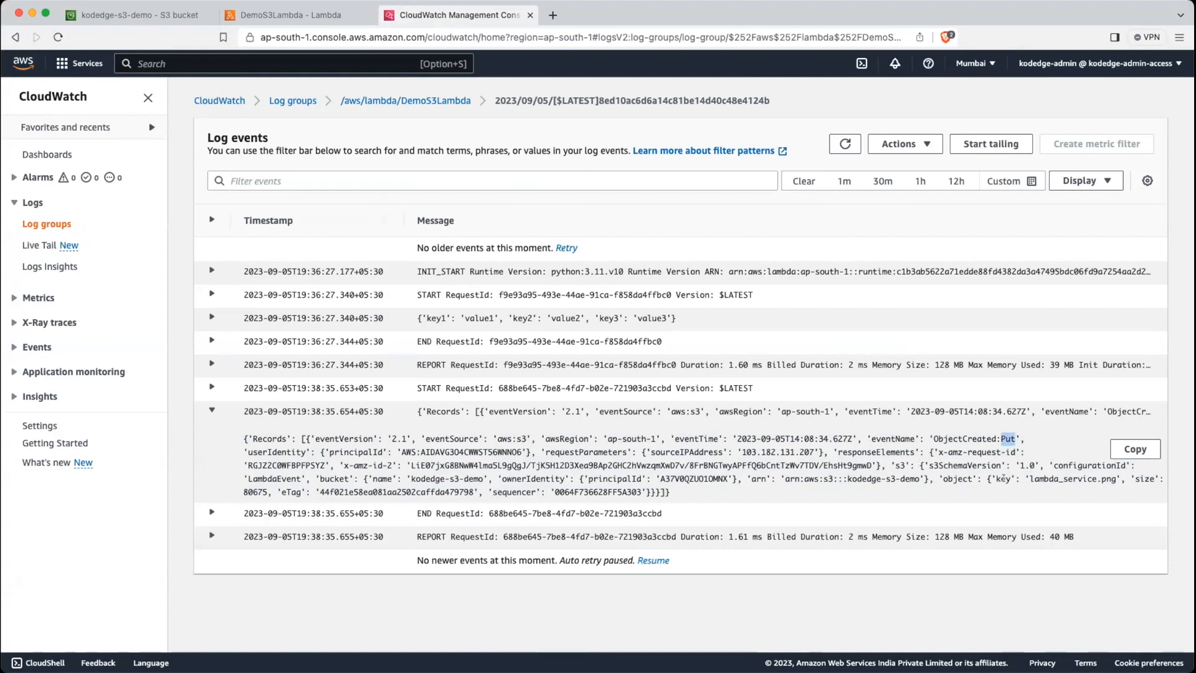
left_click_drag(992, 476, 1113, 475)
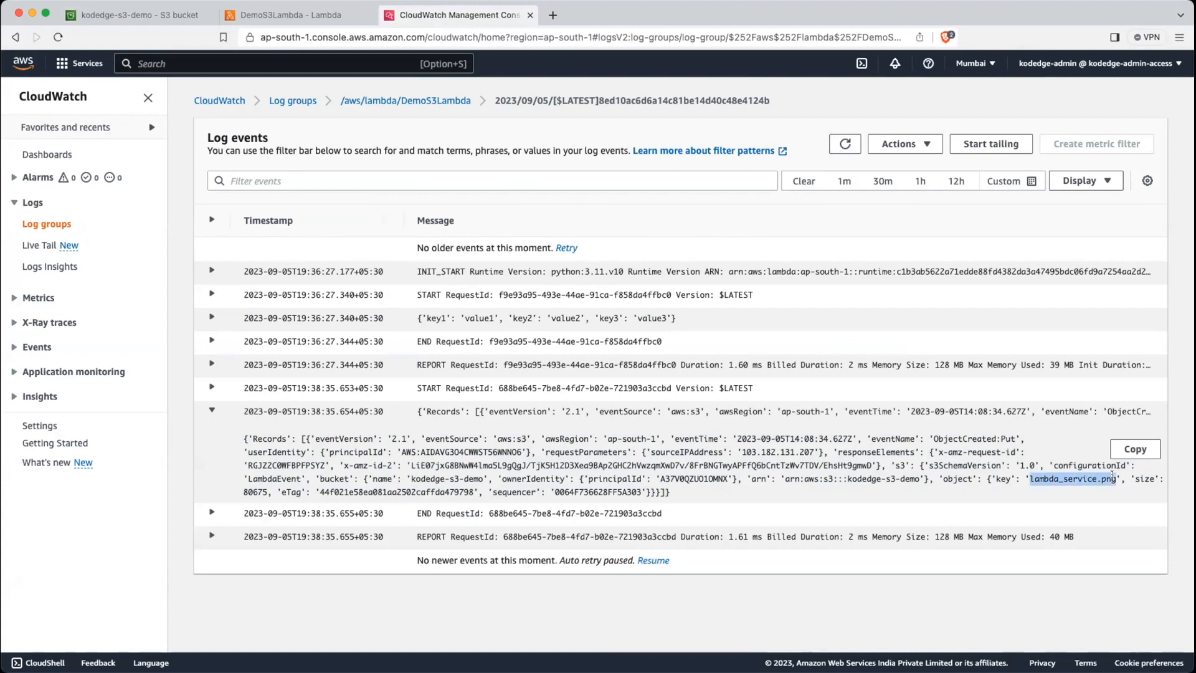
Step: Compare the uploaded file in the bucket's object list with the object key and size in the logged event
left_click(140, 15)
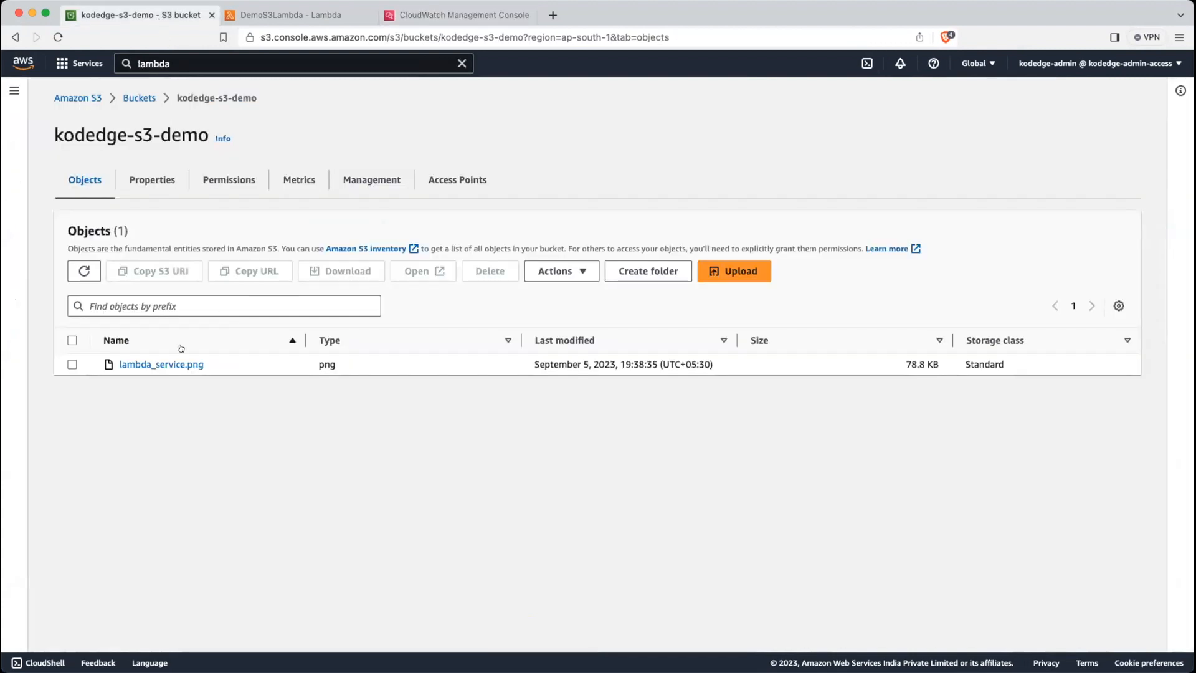
left_click(457, 14)
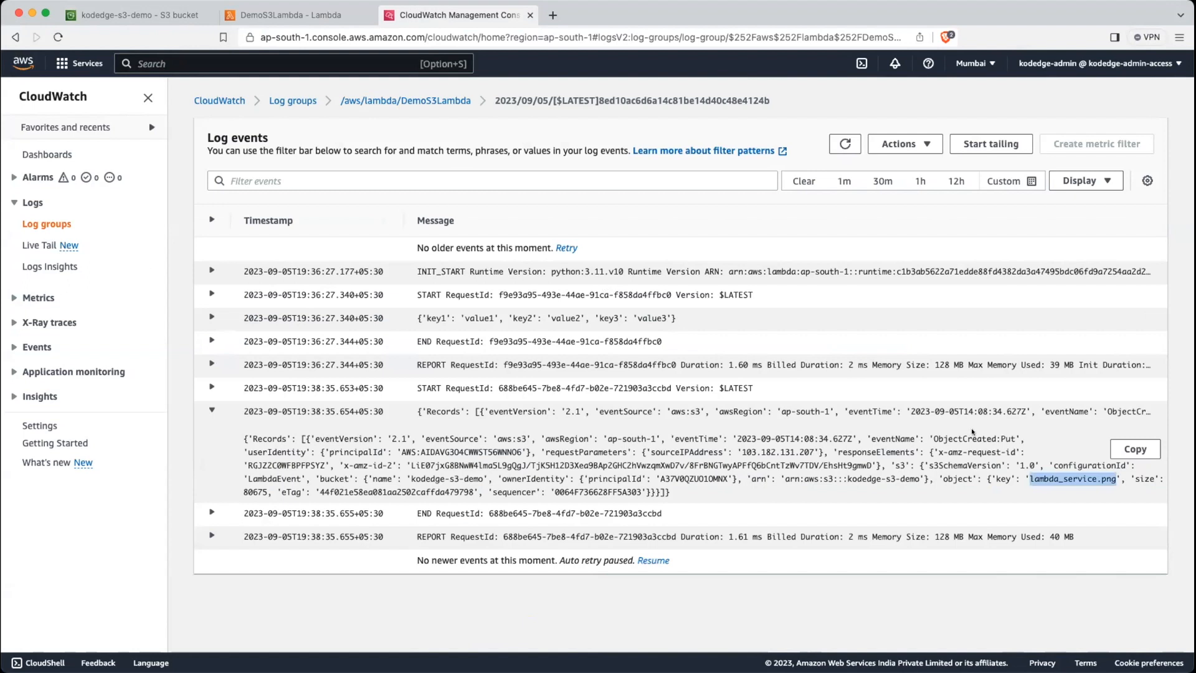
left_click_drag(1134, 477, 1147, 475)
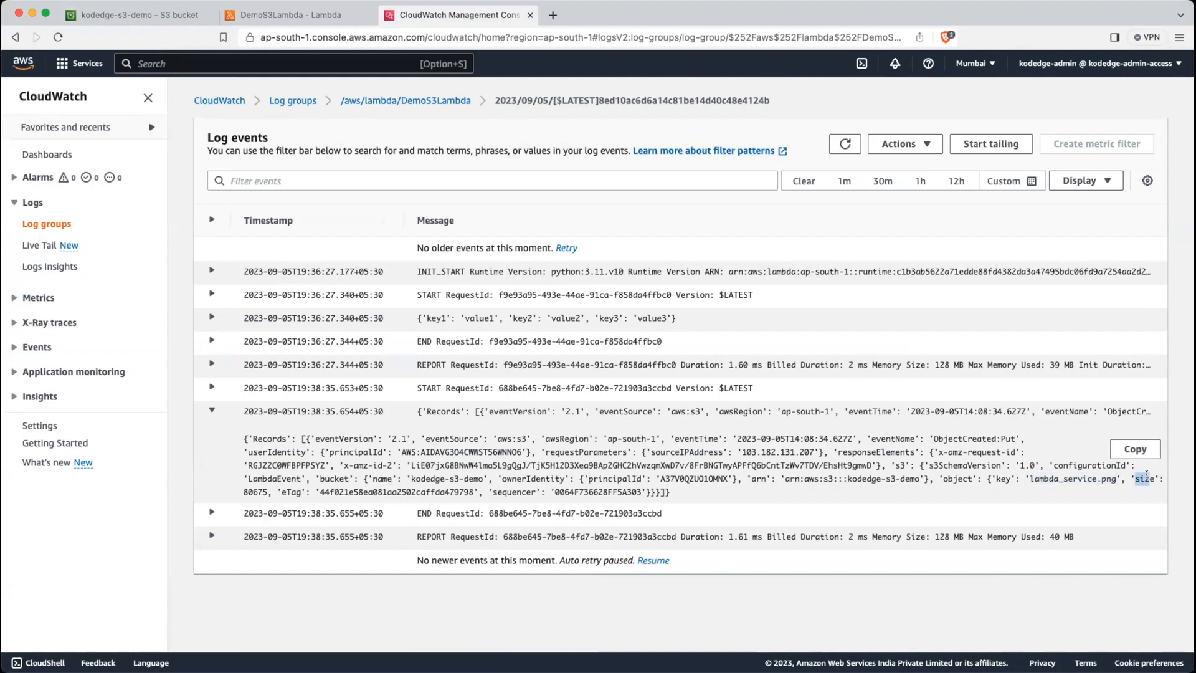
Step: Examine the bucket name and object key in the expanded S3 log event
double_click(256, 492)
left_click(375, 477)
left_click_drag(411, 476, 481, 478)
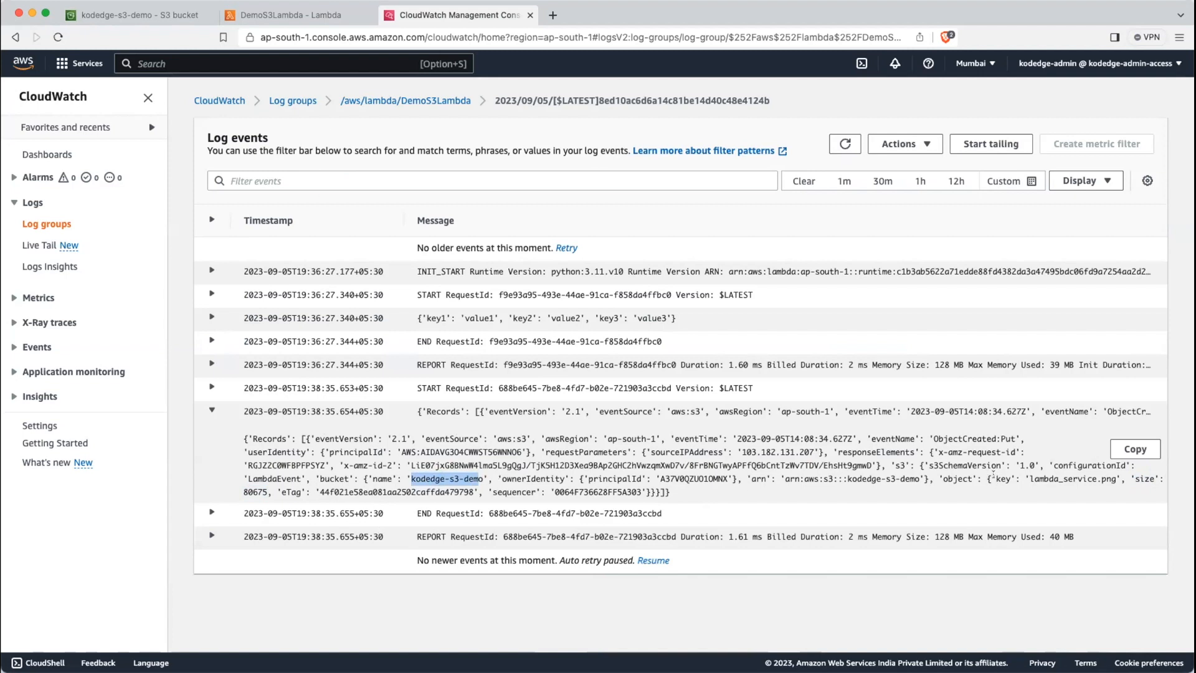
left_click_drag(995, 477, 1096, 478)
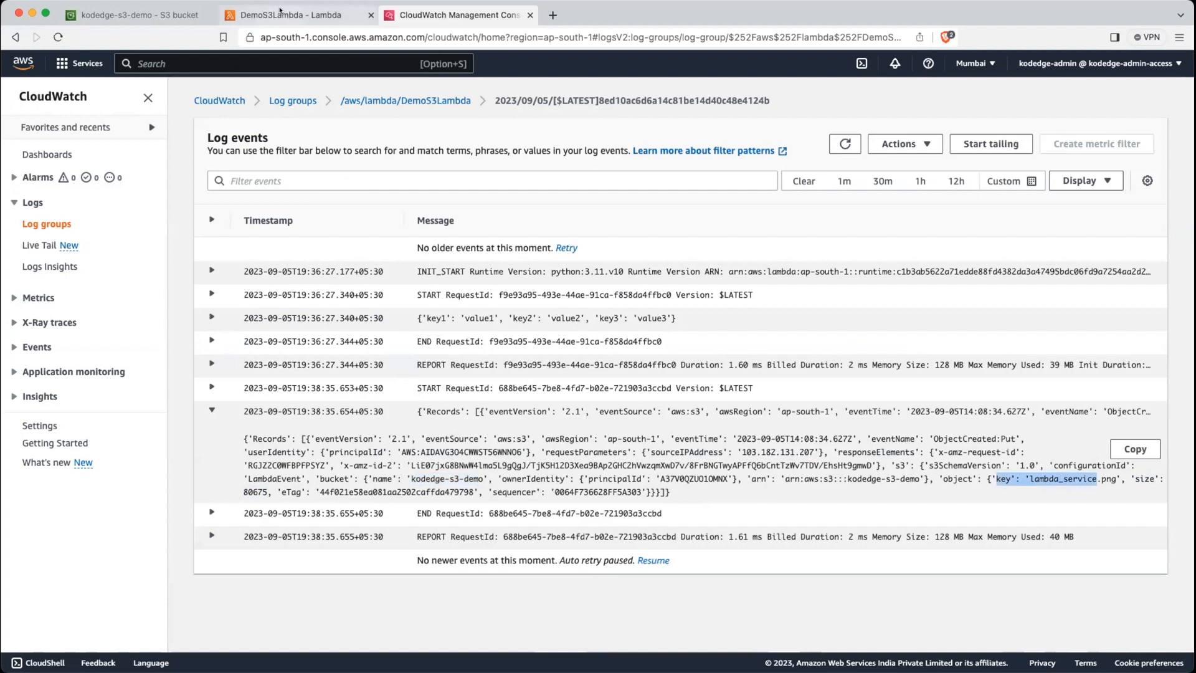
left_click(1093, 456)
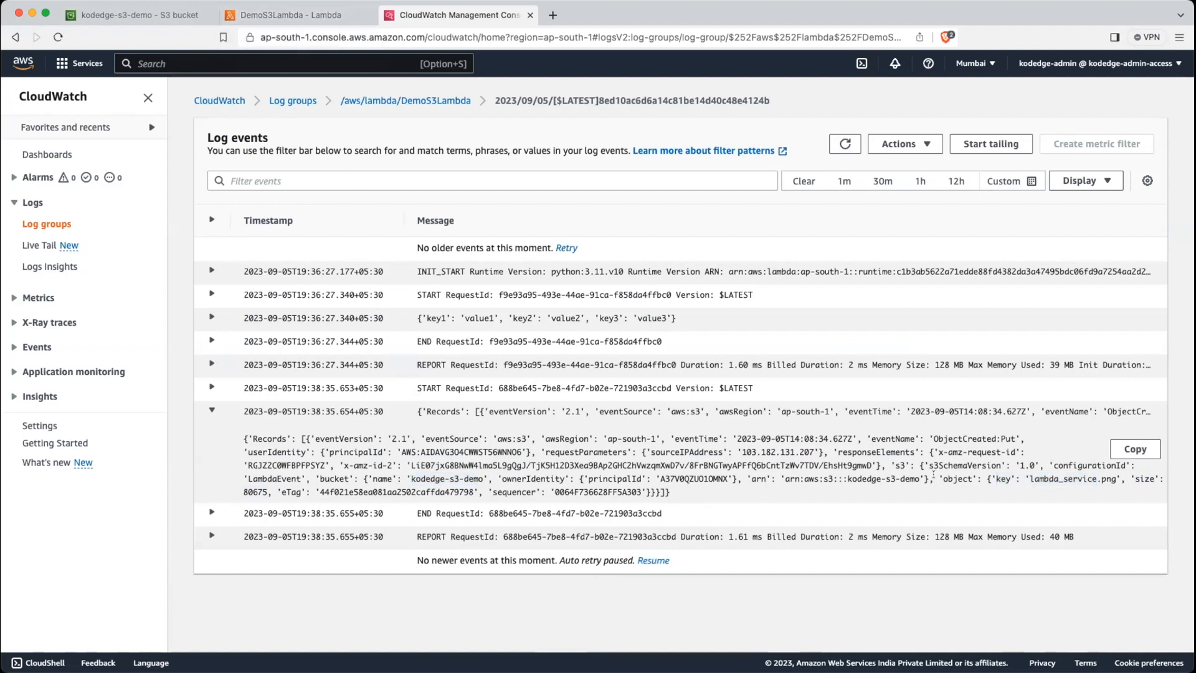
Step: Copy the expanded log message, paste it into a Sublime Text file and format it with Pretty JSON: Format JSON
left_click(1116, 449)
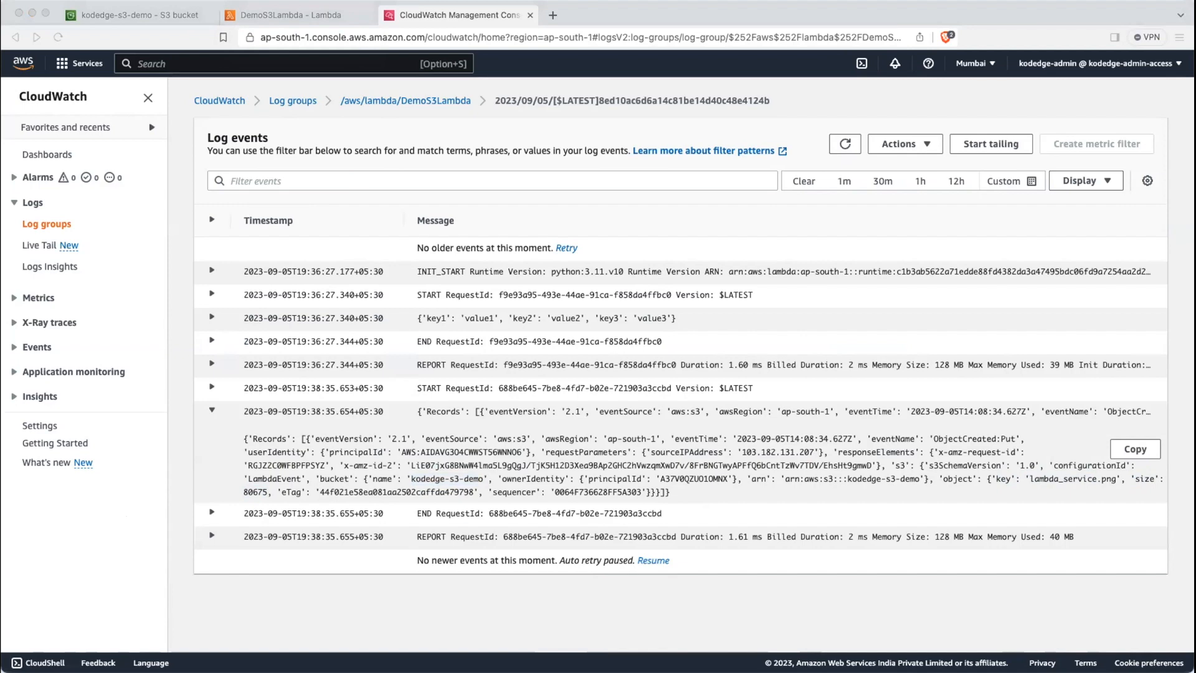
key("super+v")
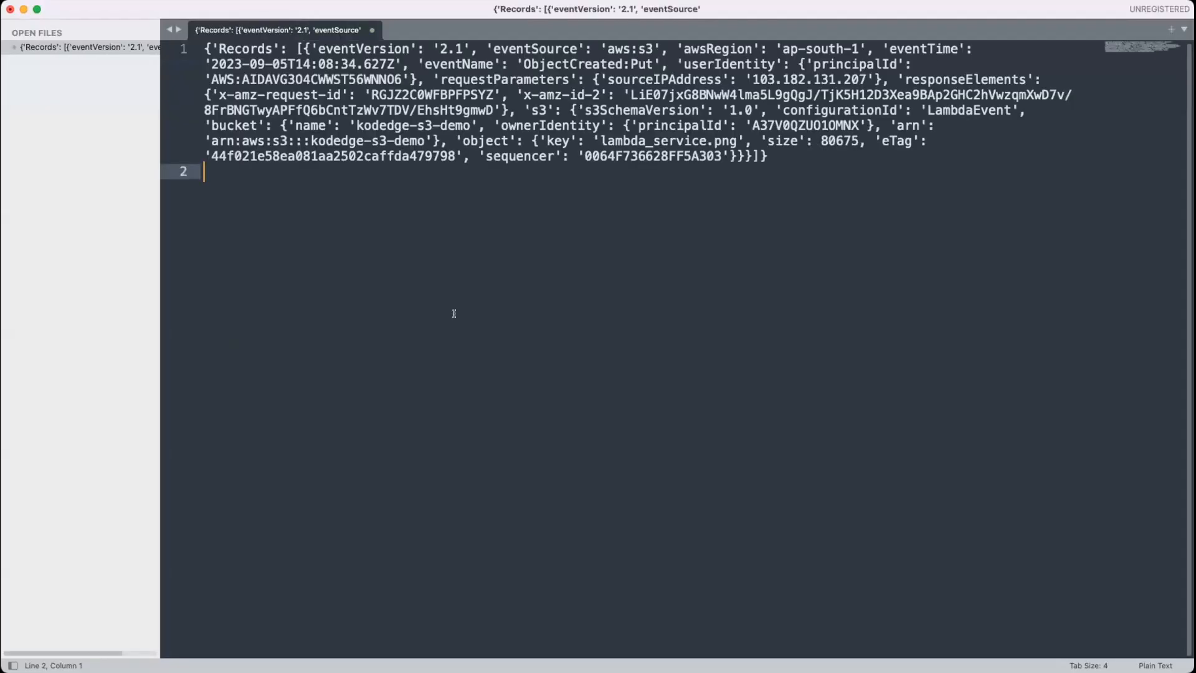
key("super+a")
key("super+shift+p")
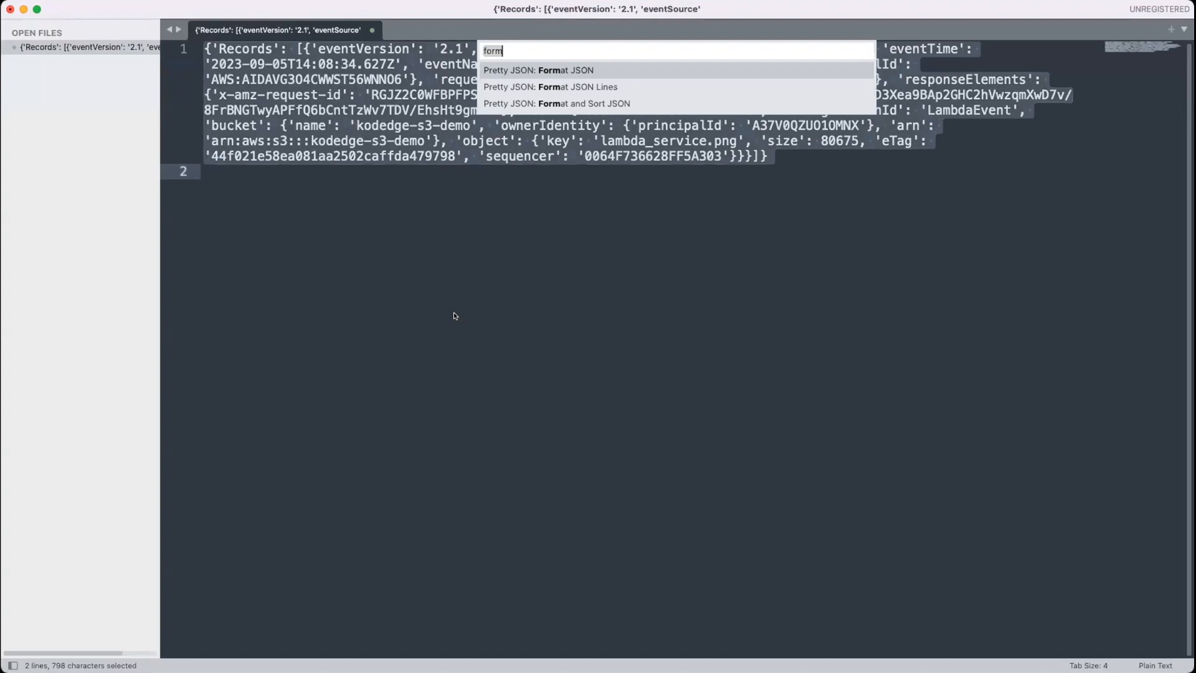
type("fo")
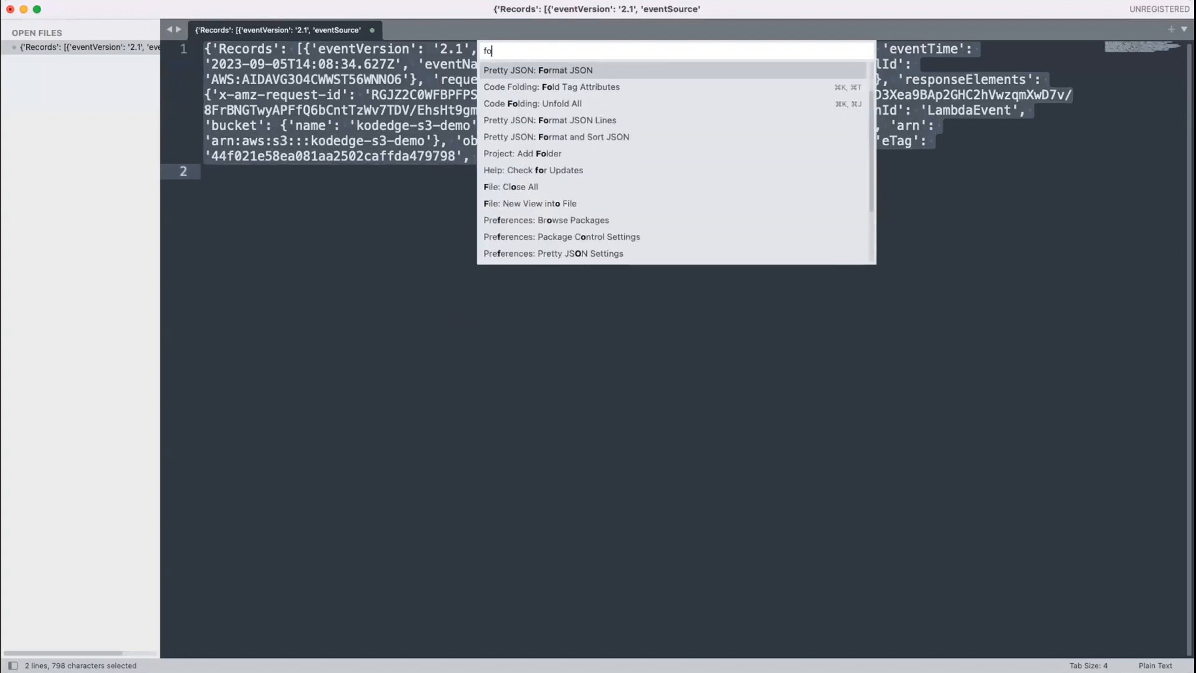
key("Return")
left_click(616, 340)
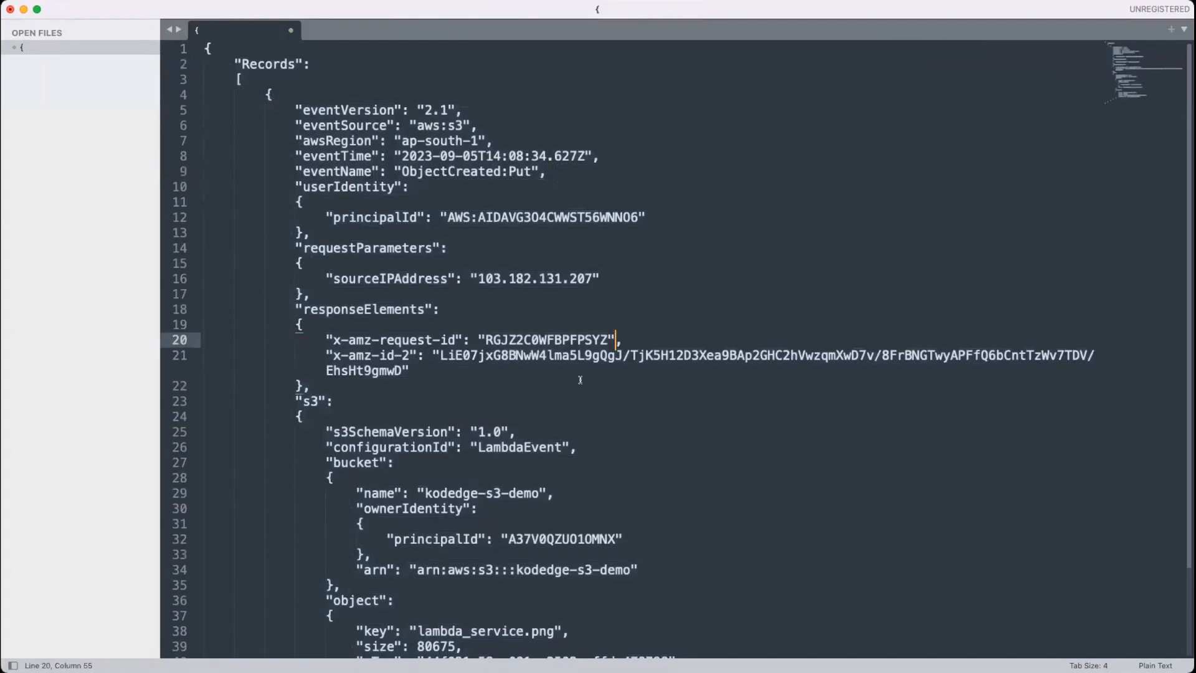
Step: Examine the Records array in the formatted JSON down to the s3 bucket name, object key and object size
double_click(247, 63)
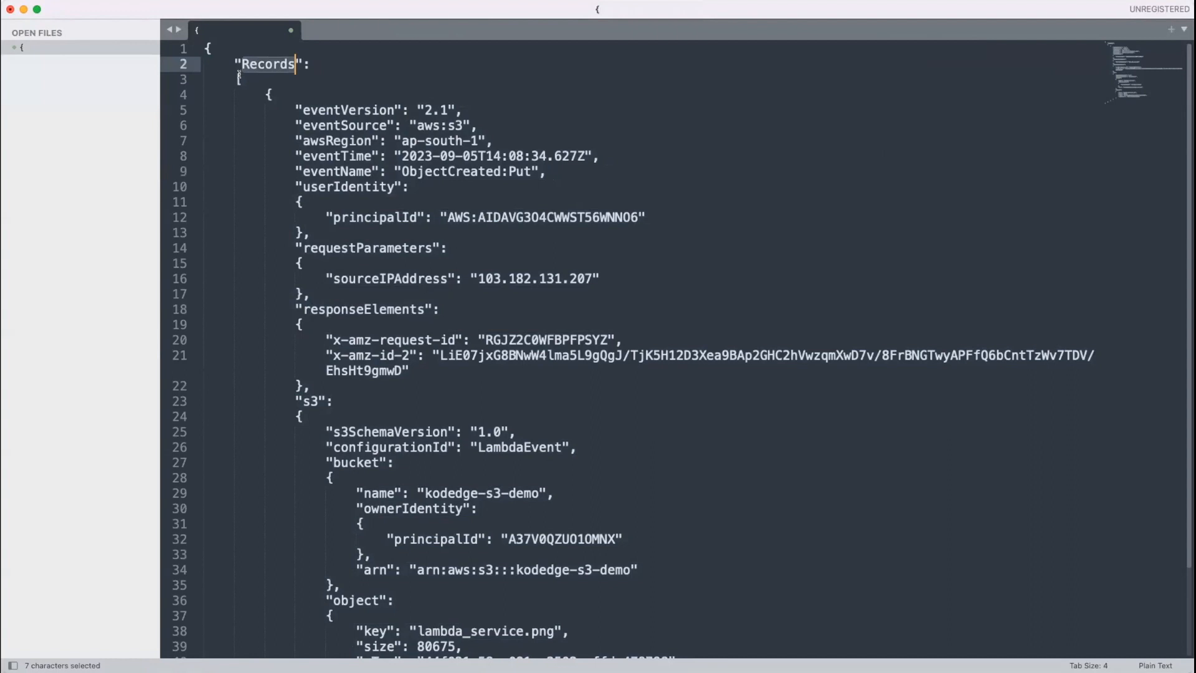
left_click(240, 79)
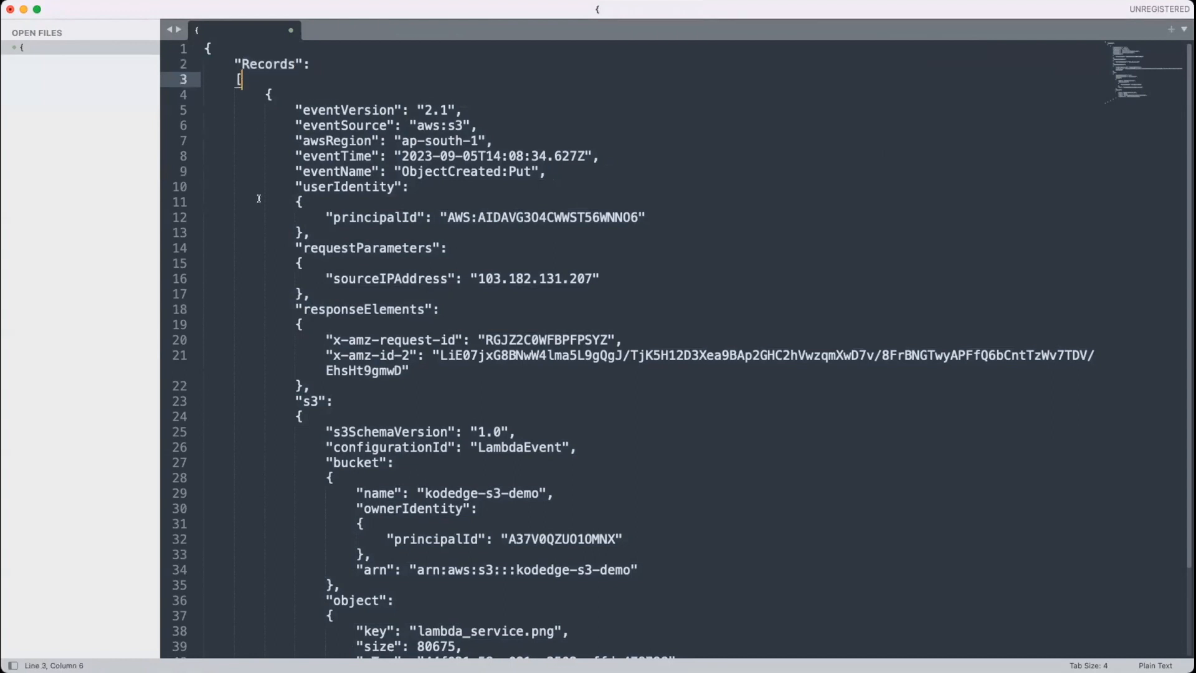
scroll(265, 212, "down", 4)
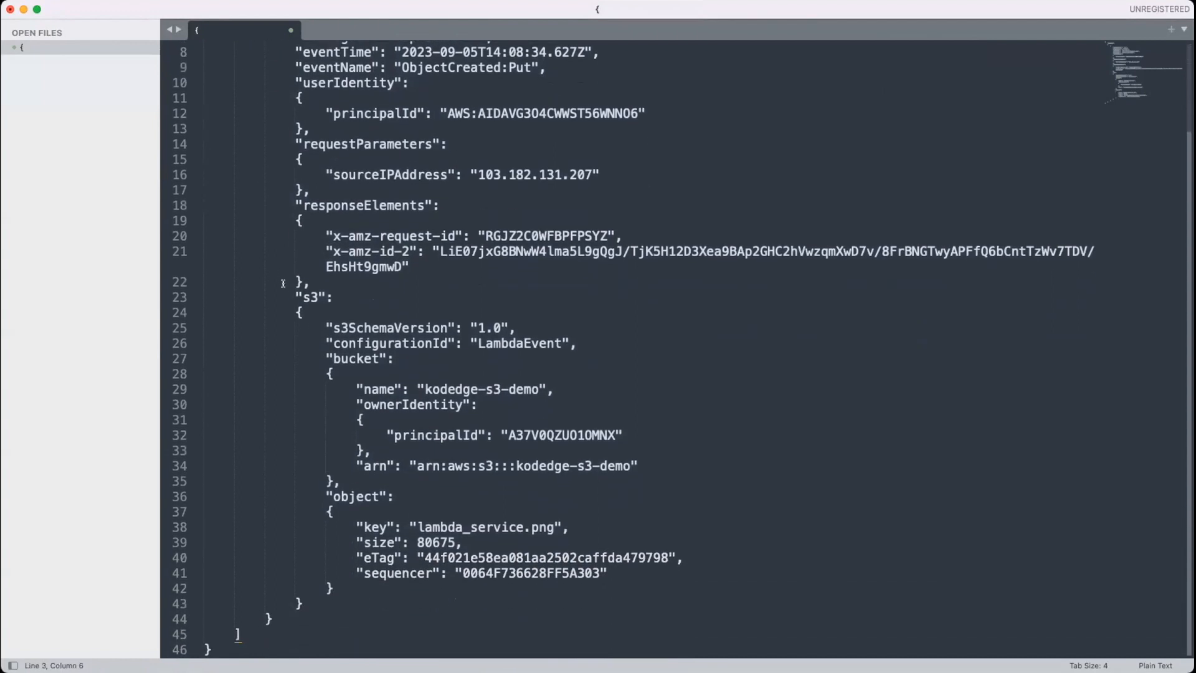
double_click(311, 297)
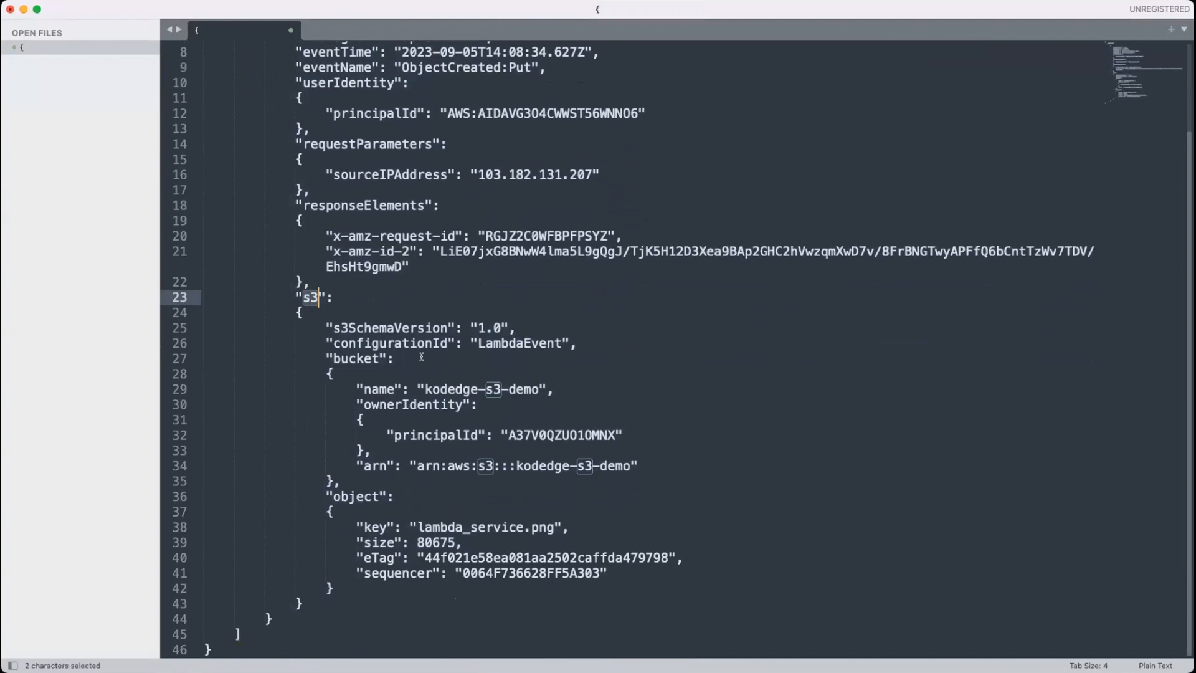
left_click(447, 389)
left_click(522, 388)
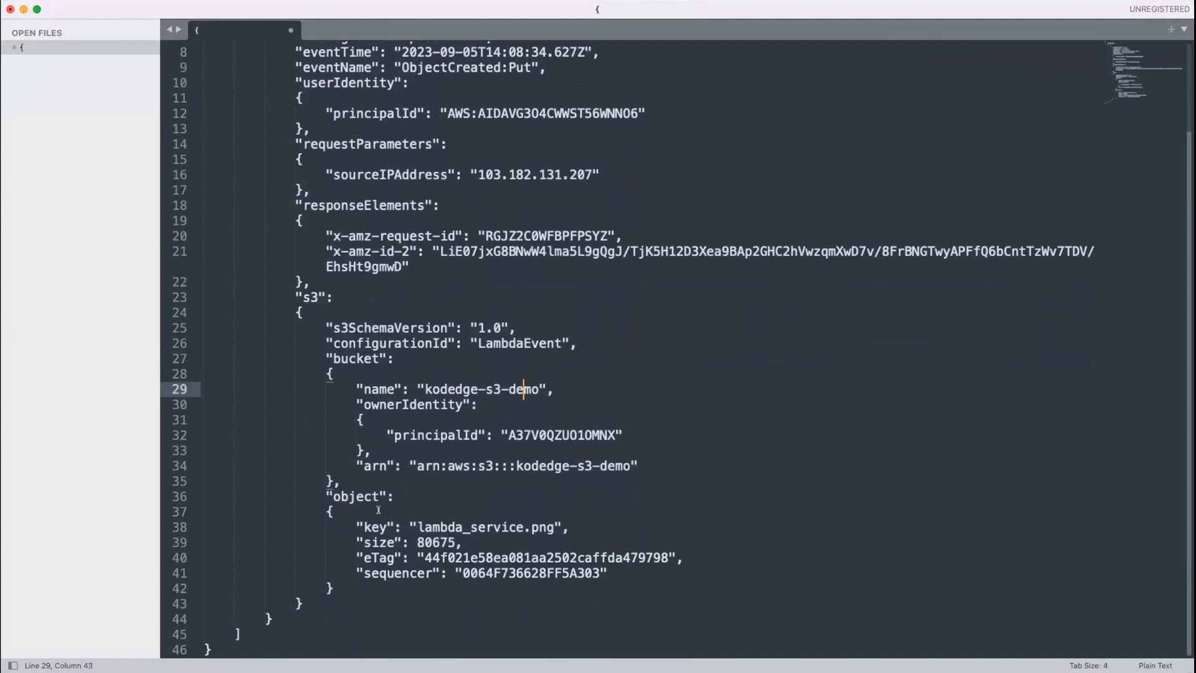
left_click_drag(418, 527, 550, 528)
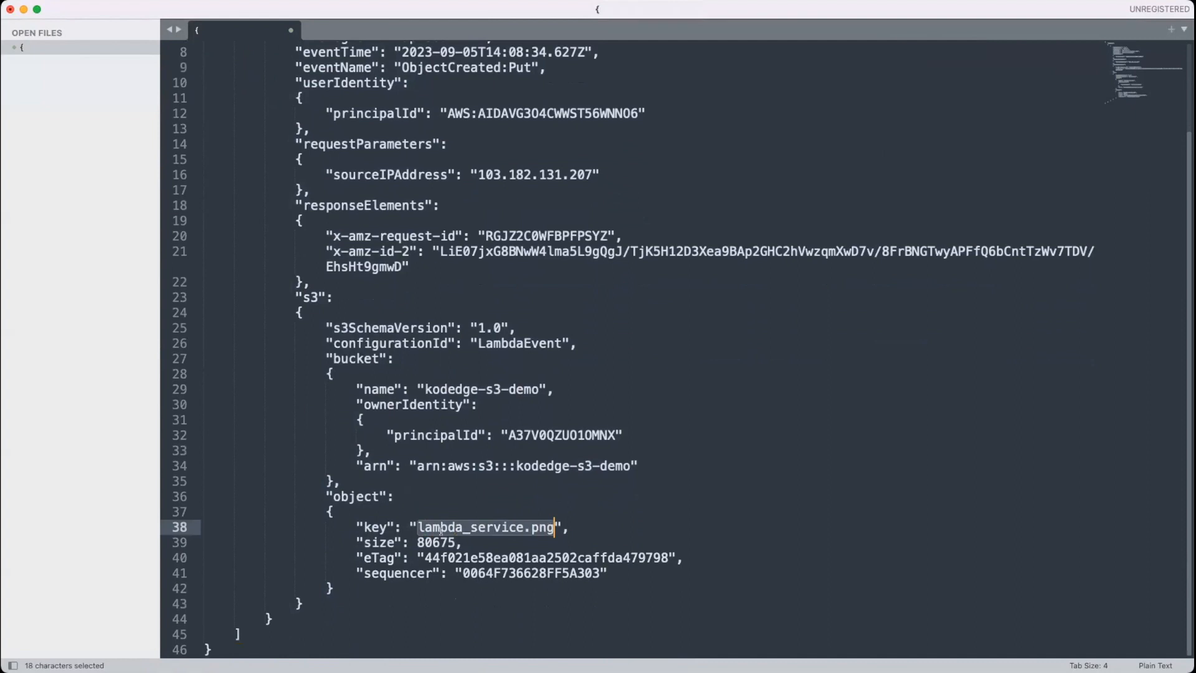
double_click(427, 541)
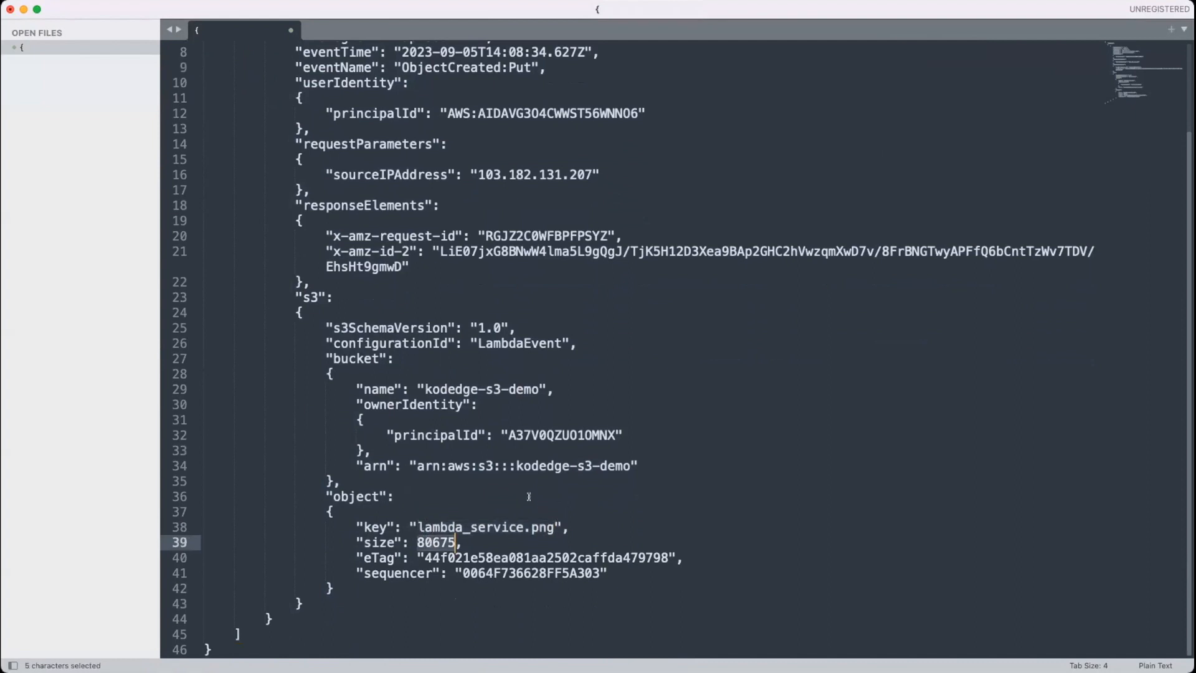
Step: Examine the eventName key and its value near the start of the formatted record
scroll(529, 497, "up", 3)
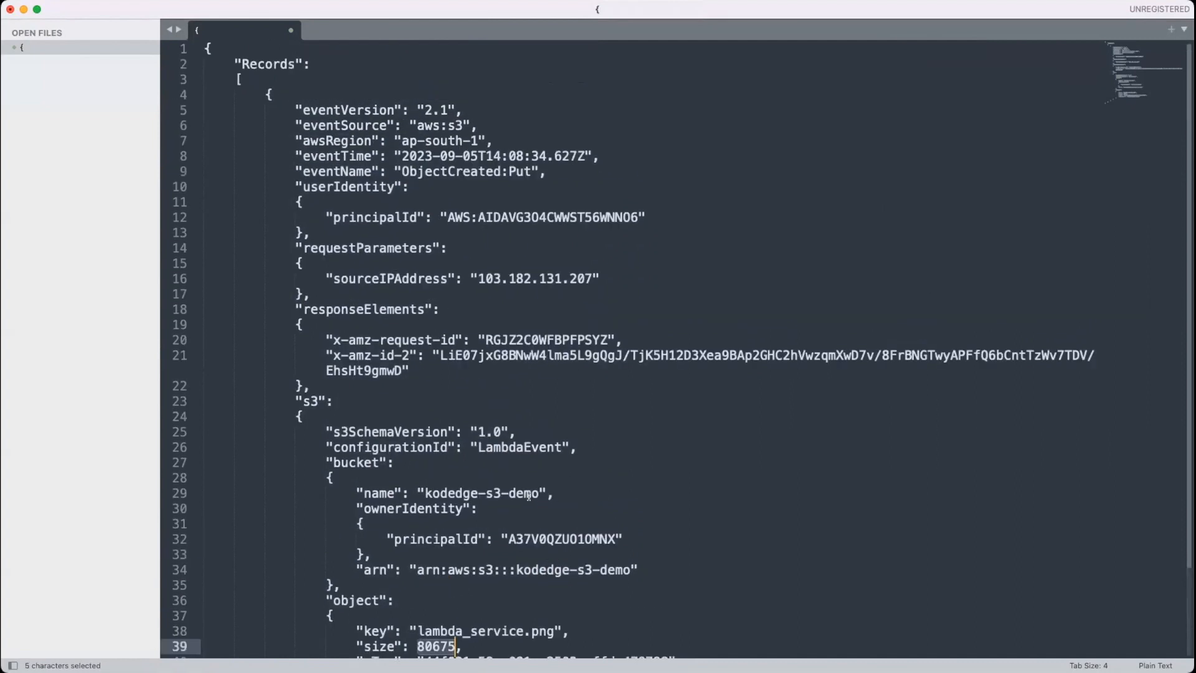
double_click(359, 169)
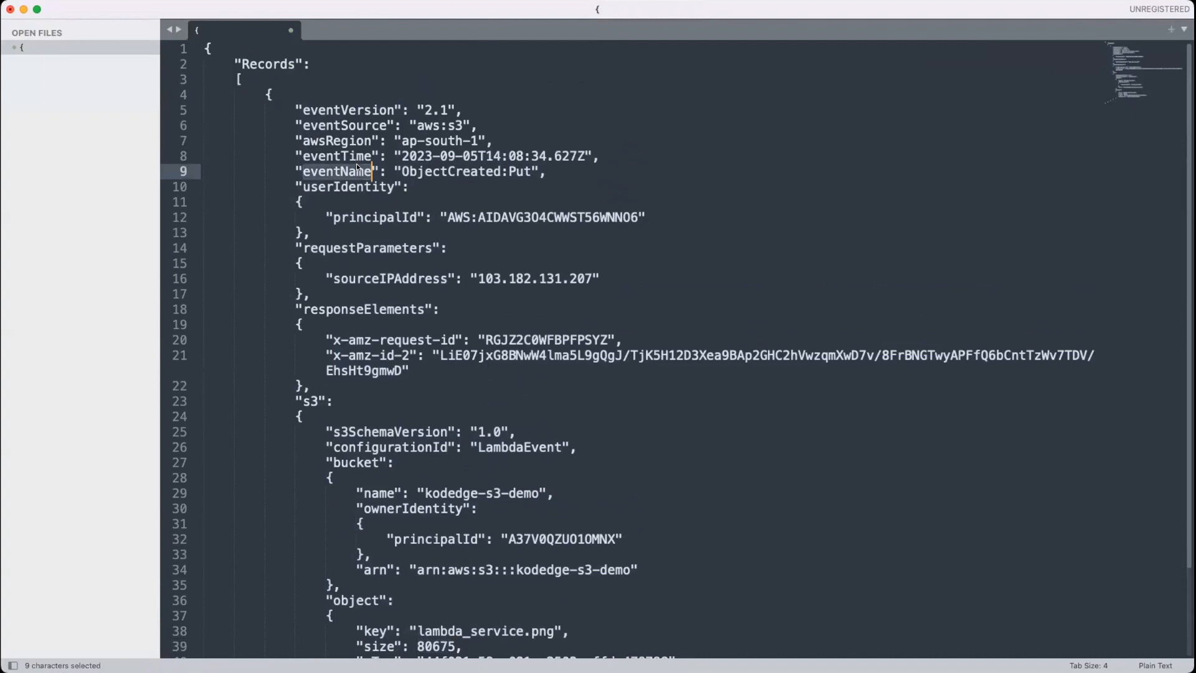
double_click(518, 170)
left_click(589, 147)
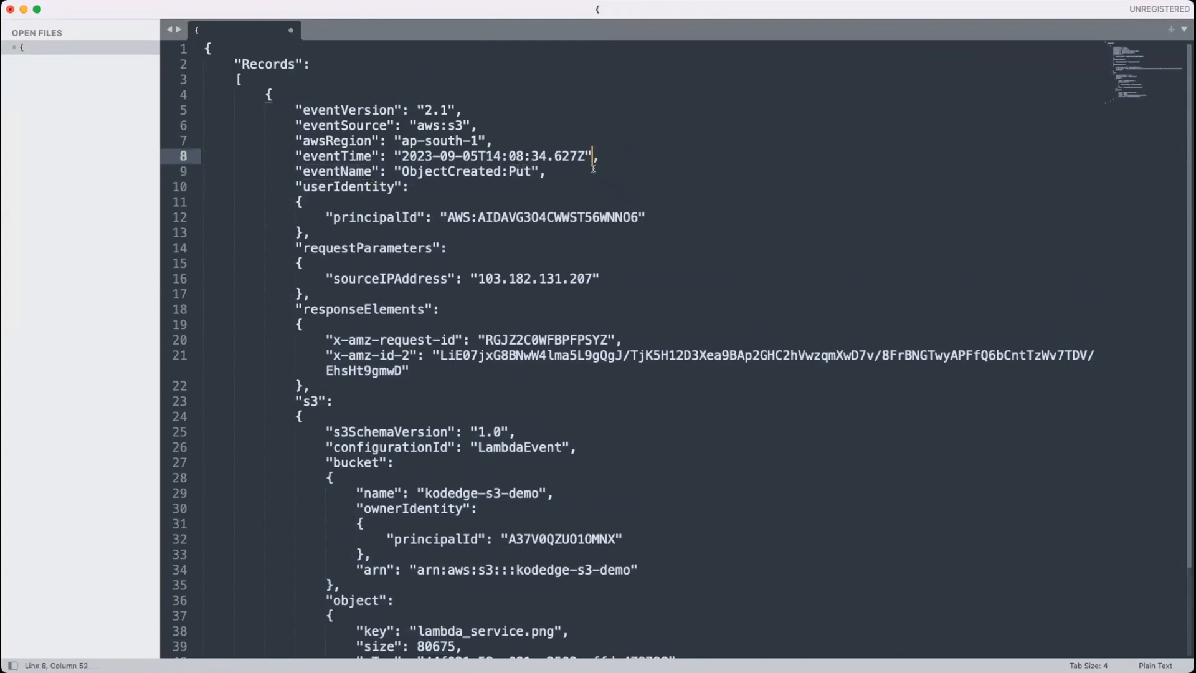
left_click(475, 274)
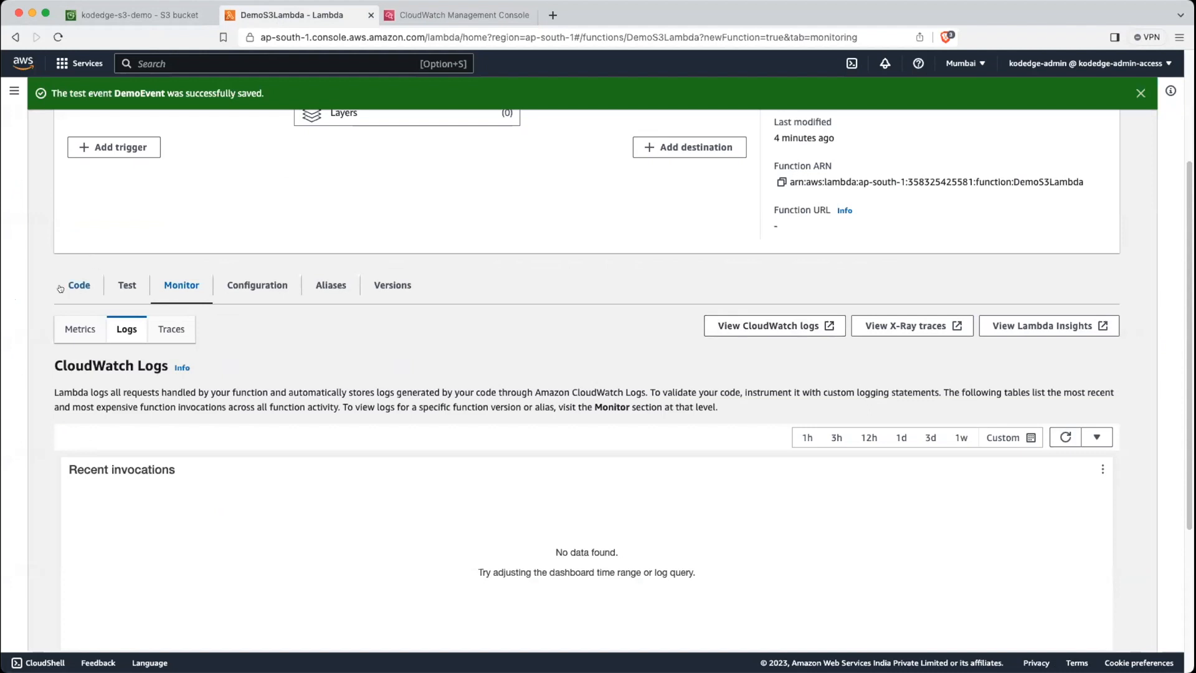
Step: Open the DemoS3Lambda function's code in the browser and add "import boto3" below the json import
left_click(59, 287)
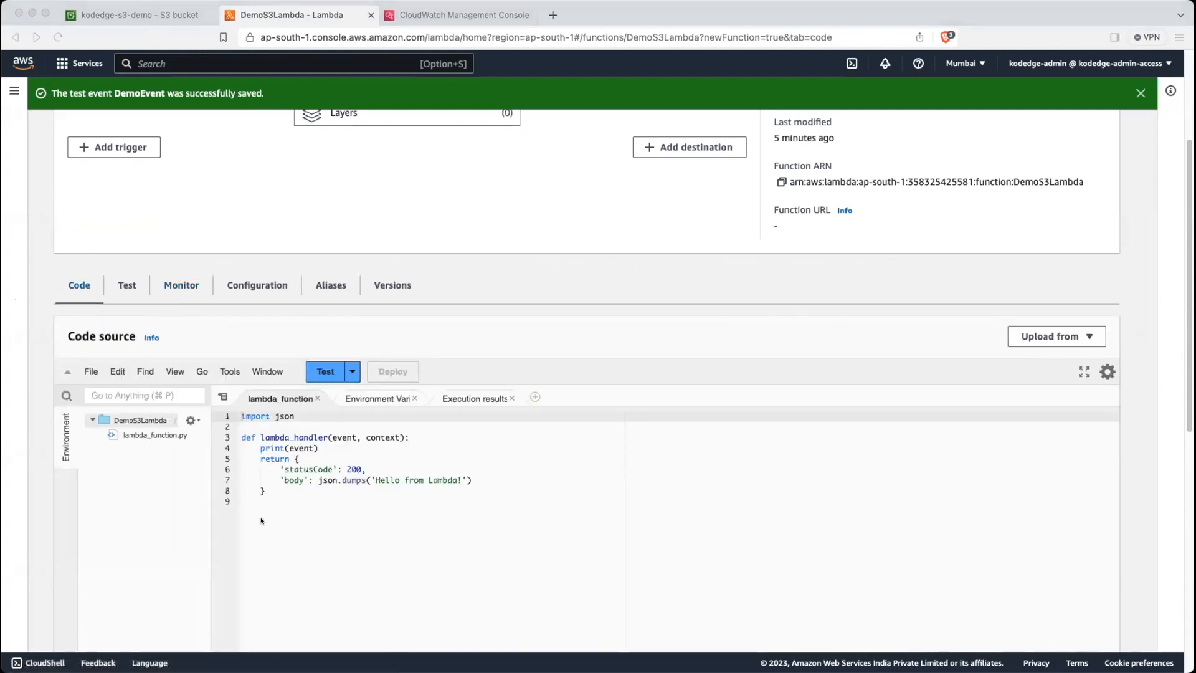
left_click(305, 415)
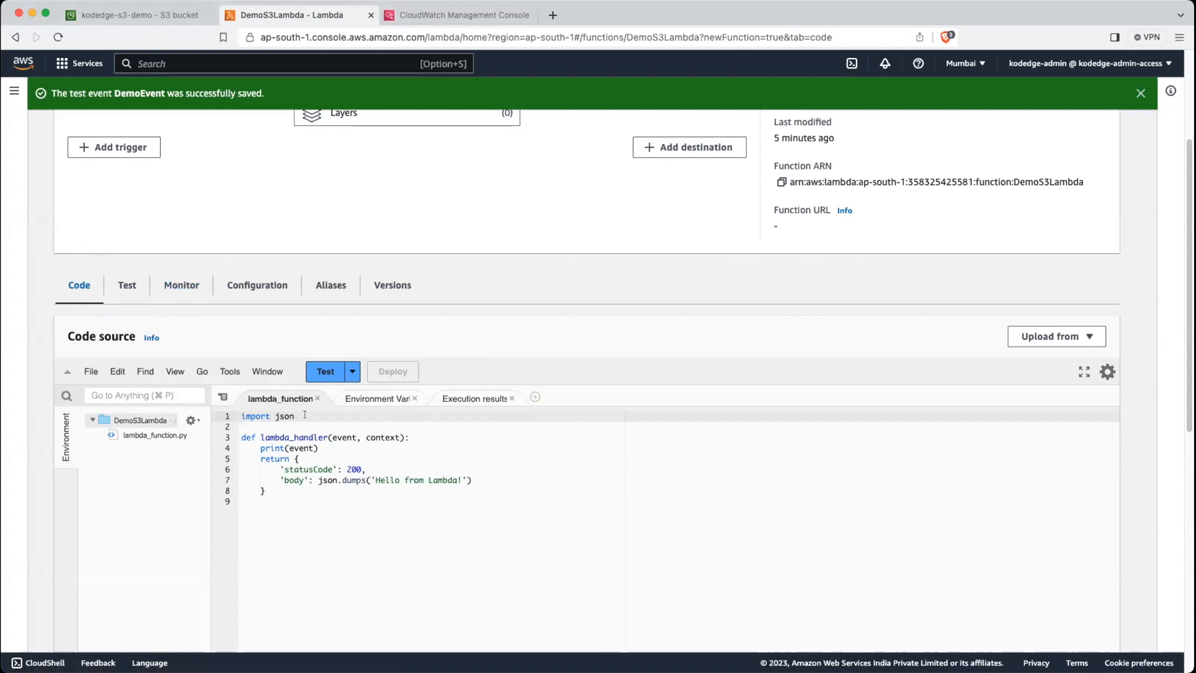
key("Return")
type("impor")
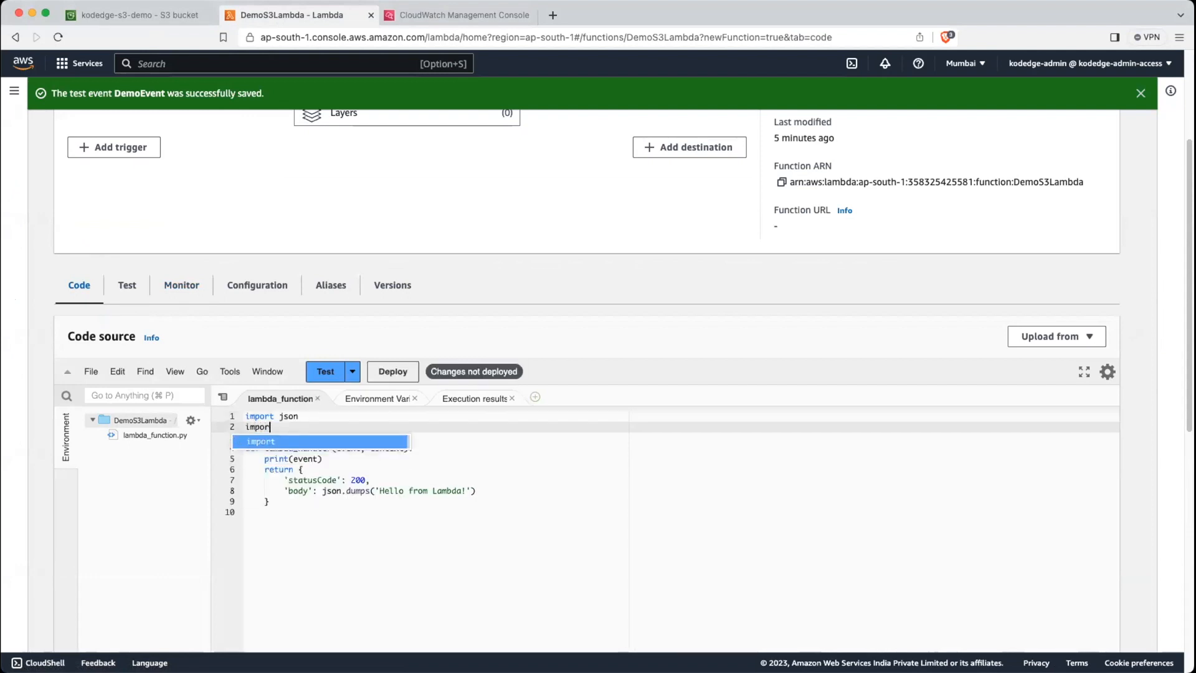
type("t boto3")
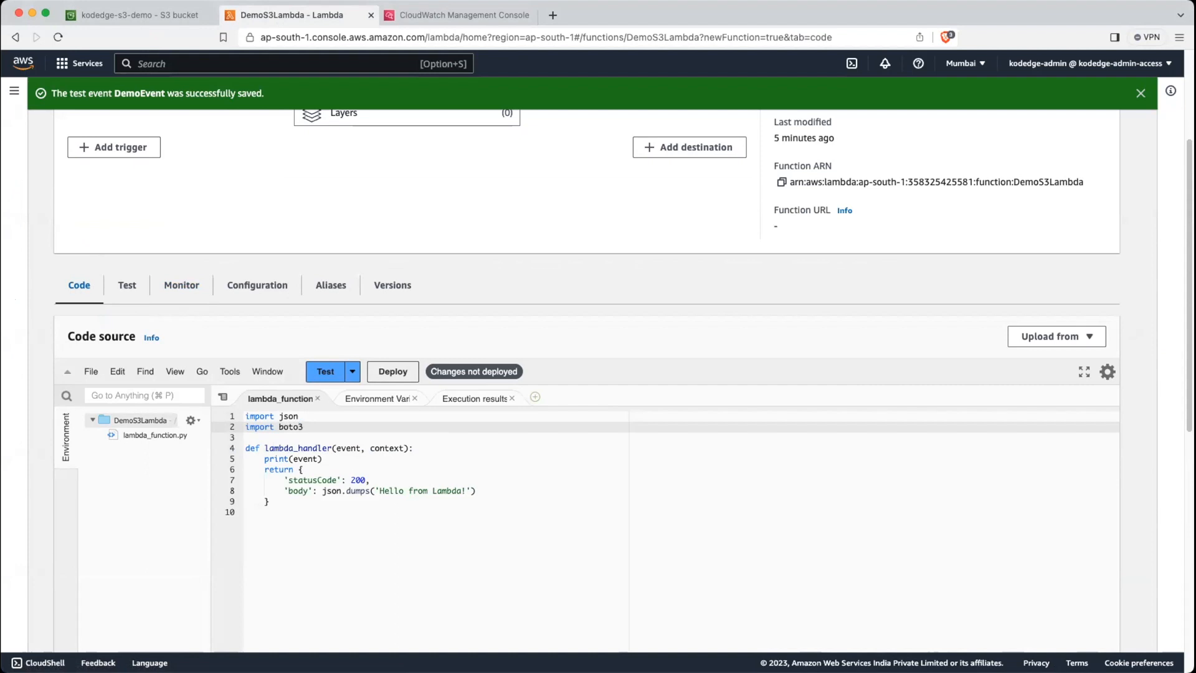
Step: Create a global S3 client above lambda_handler with s3 = boto3.client('s3')
key("Return")
key("Return")
type("s")
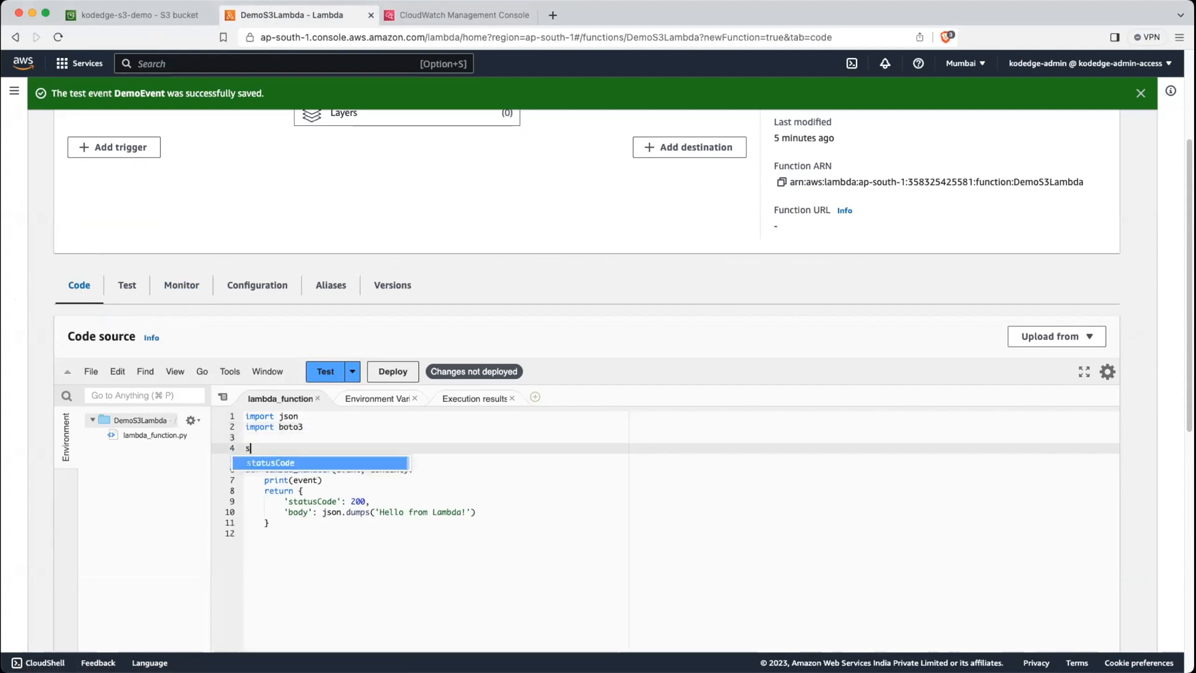
type("3")
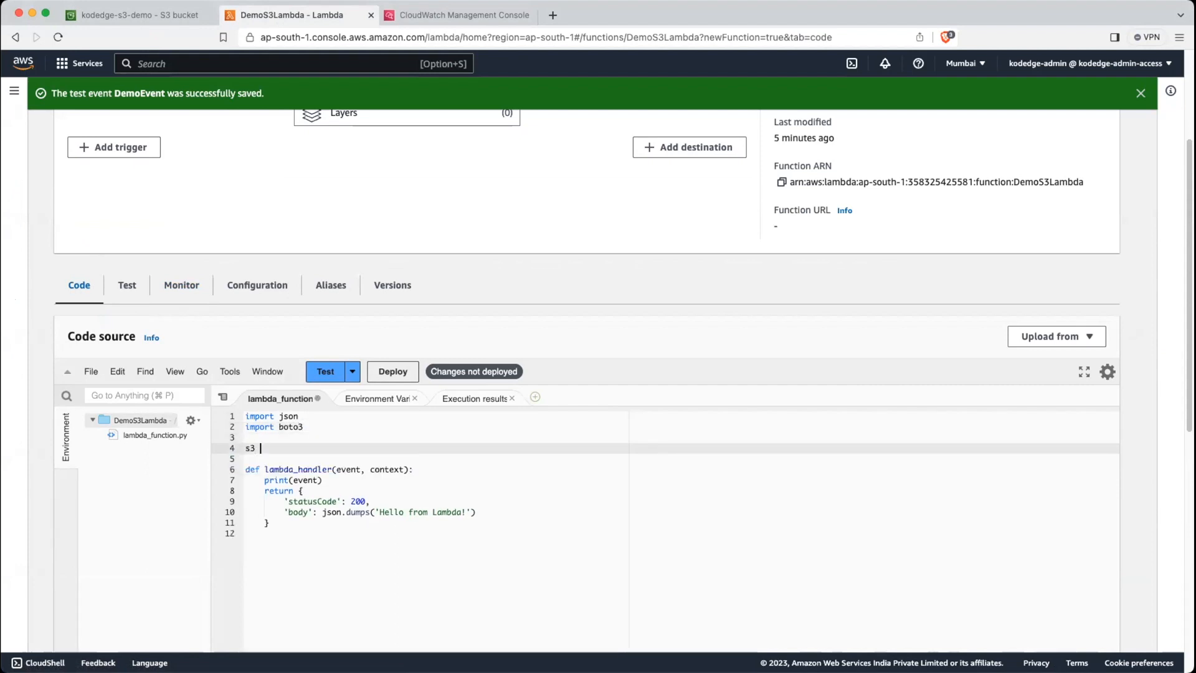
type(" = b")
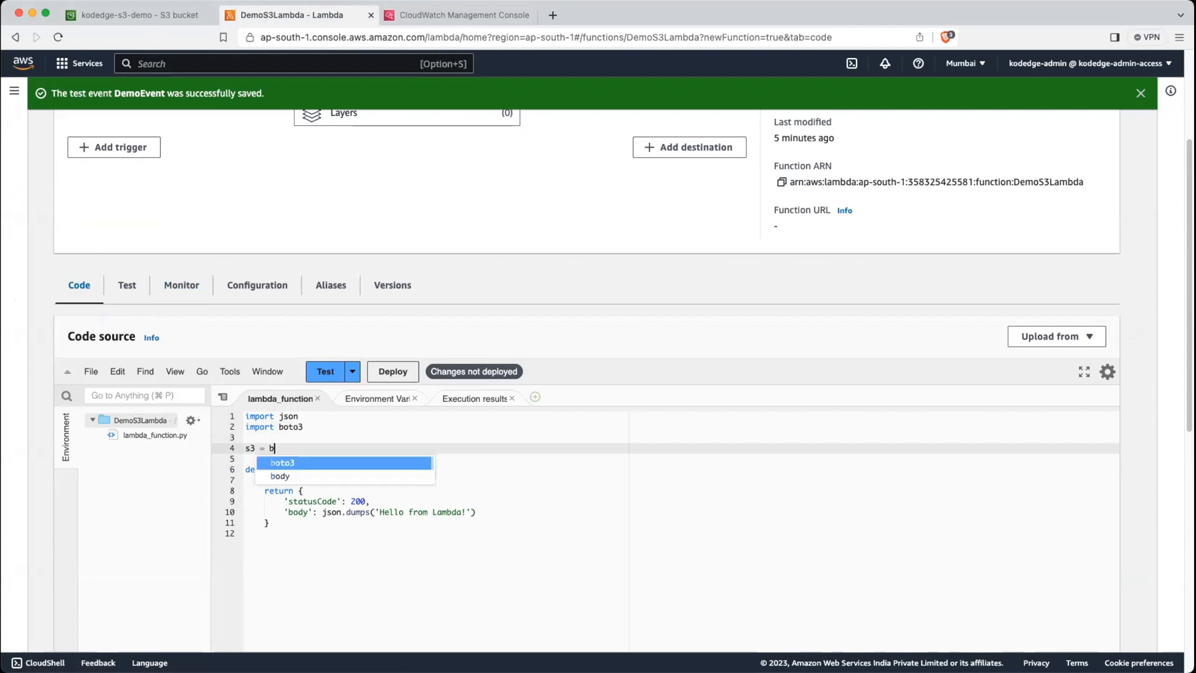
type("oto3.")
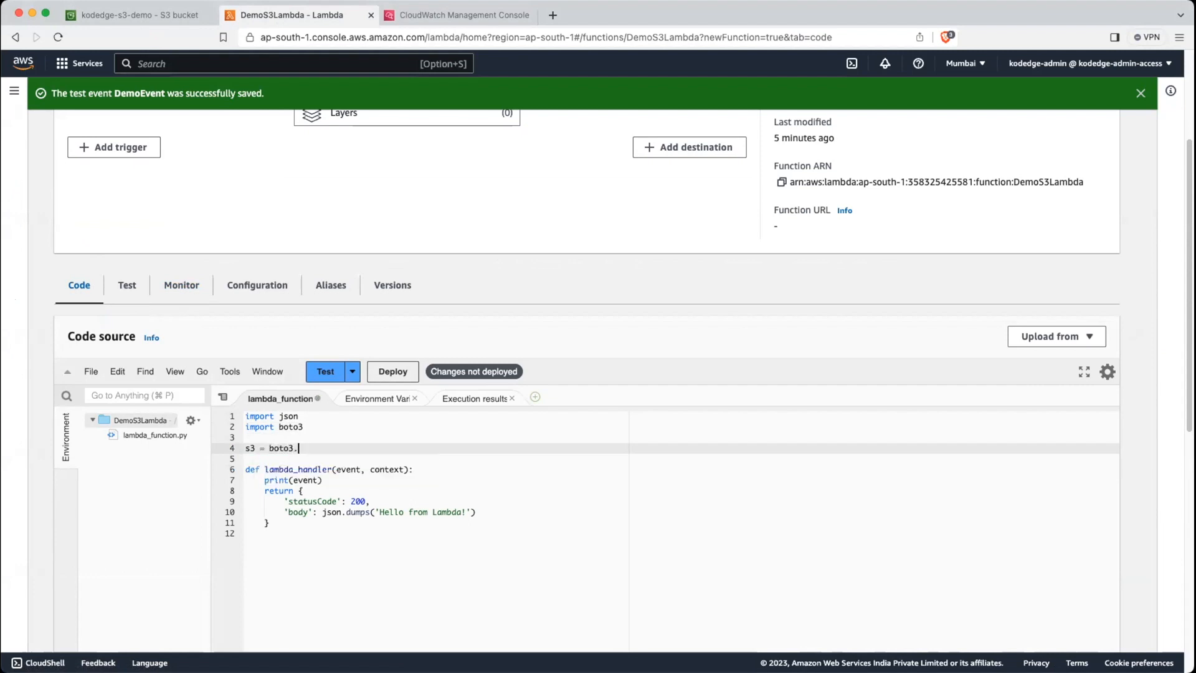
type("client('s3")
Step: Delete the whole body of lambda_handler, from the print statement through the return block
key("Down")
key("Down")
key("Down")
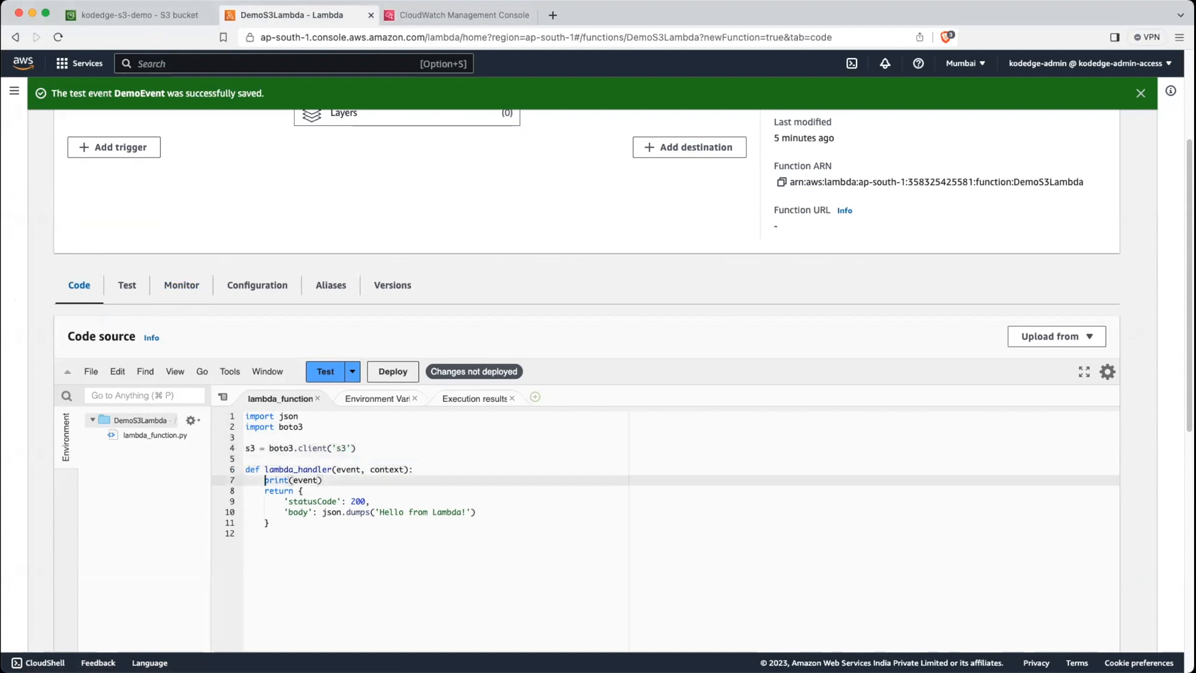
key("shift+Down")
key("shift+Down")
key("shift+Down")
key("shift+Down")
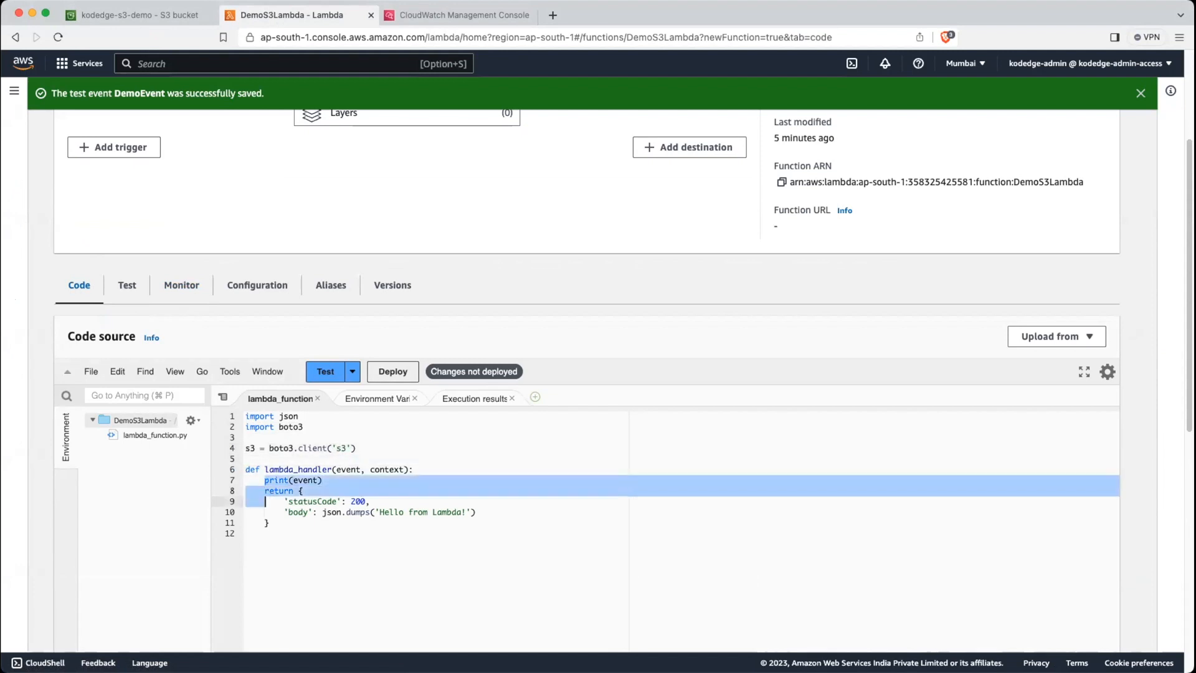
key("shift+End")
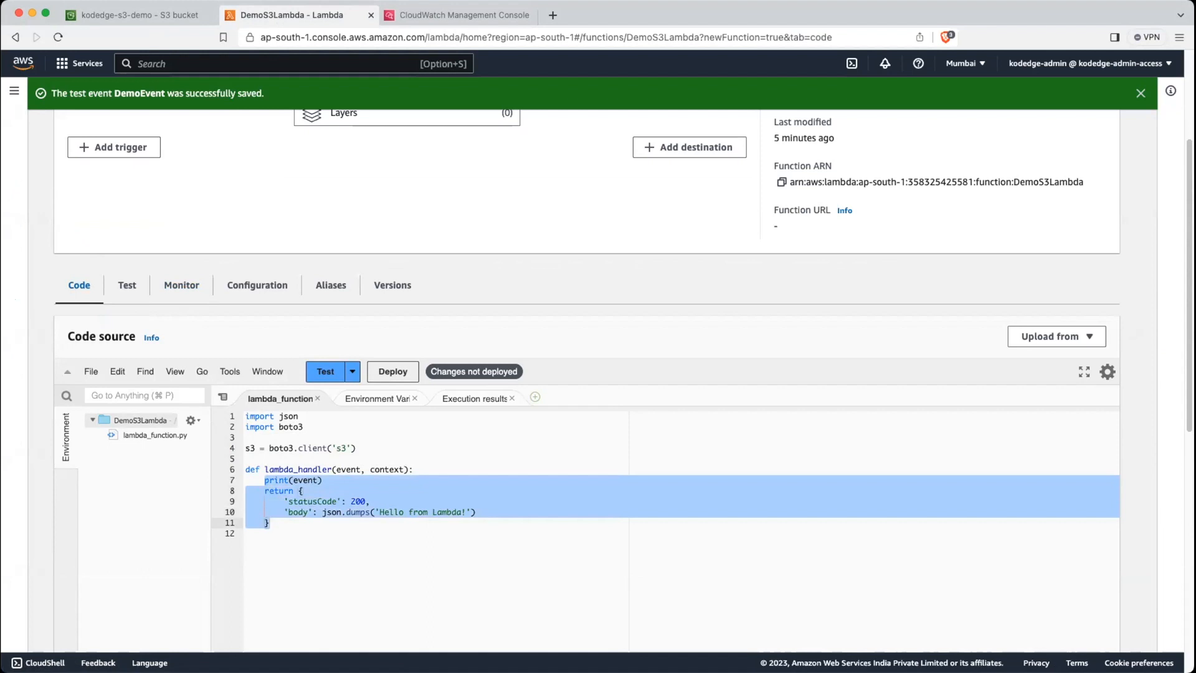
key("BackSpace")
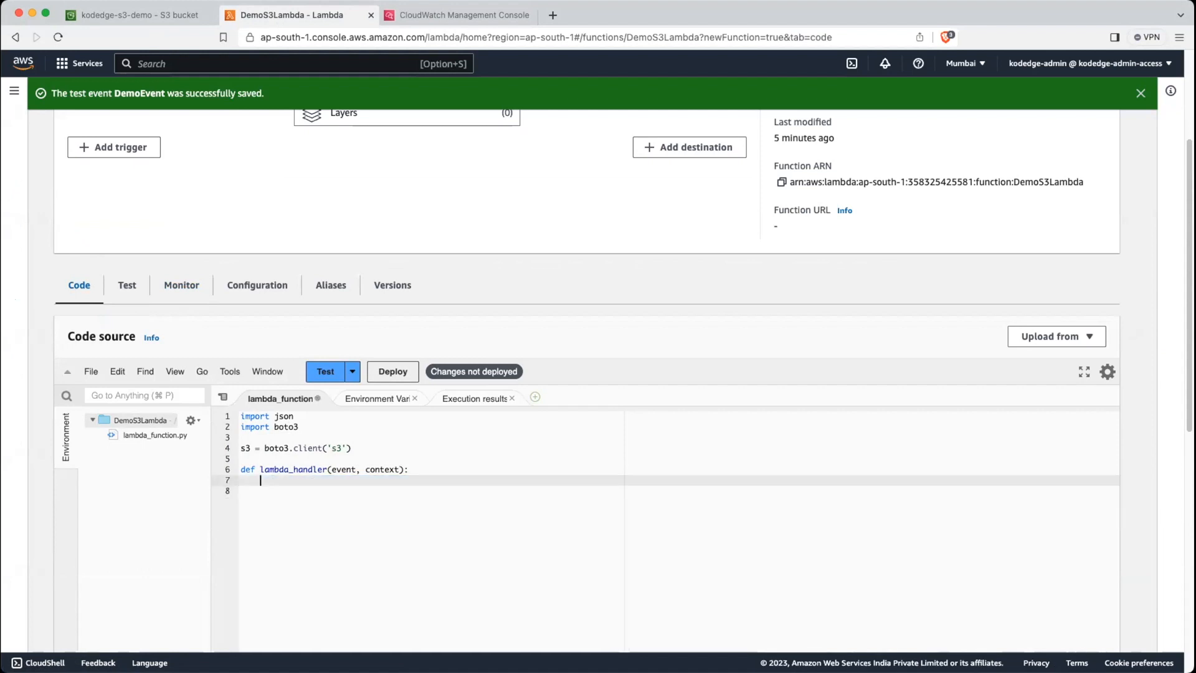
Step: Start a bucket assignment inside lambda_handler, below a blank line, with bucket = event
key("Return")
type("b")
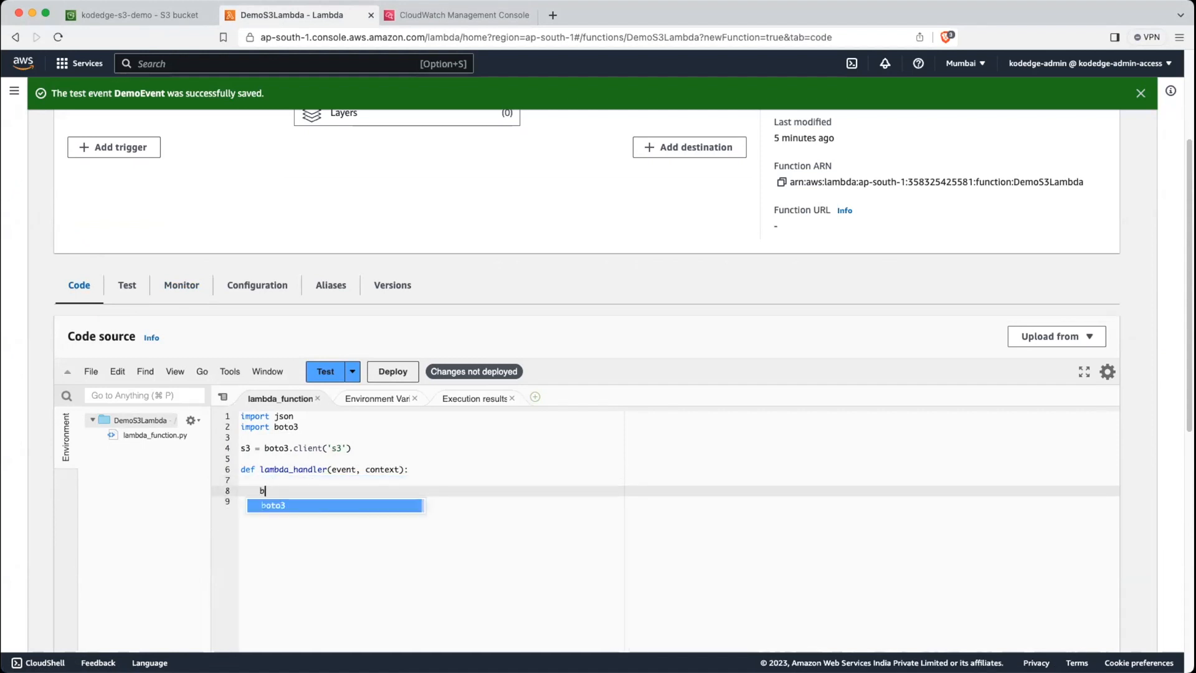
type("ucket = ")
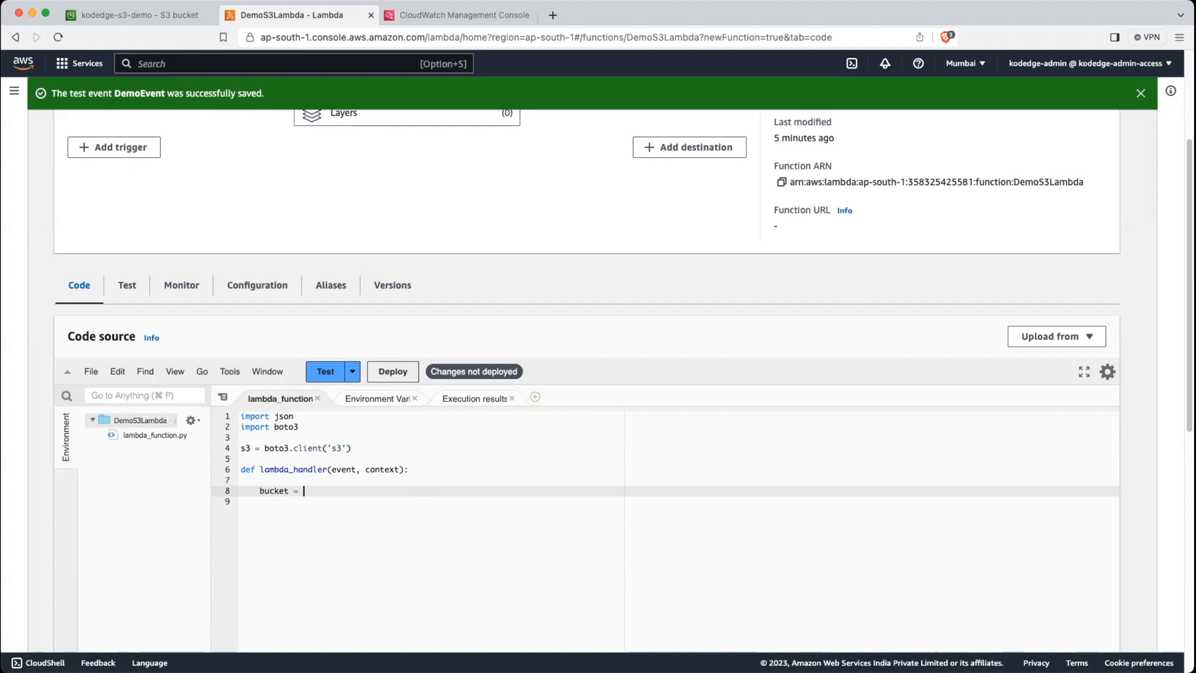
type("event")
Step: Switch to the text editor and examine the path to the bucket name in the event: Records, s3, bucket, name
key("super+Tab")
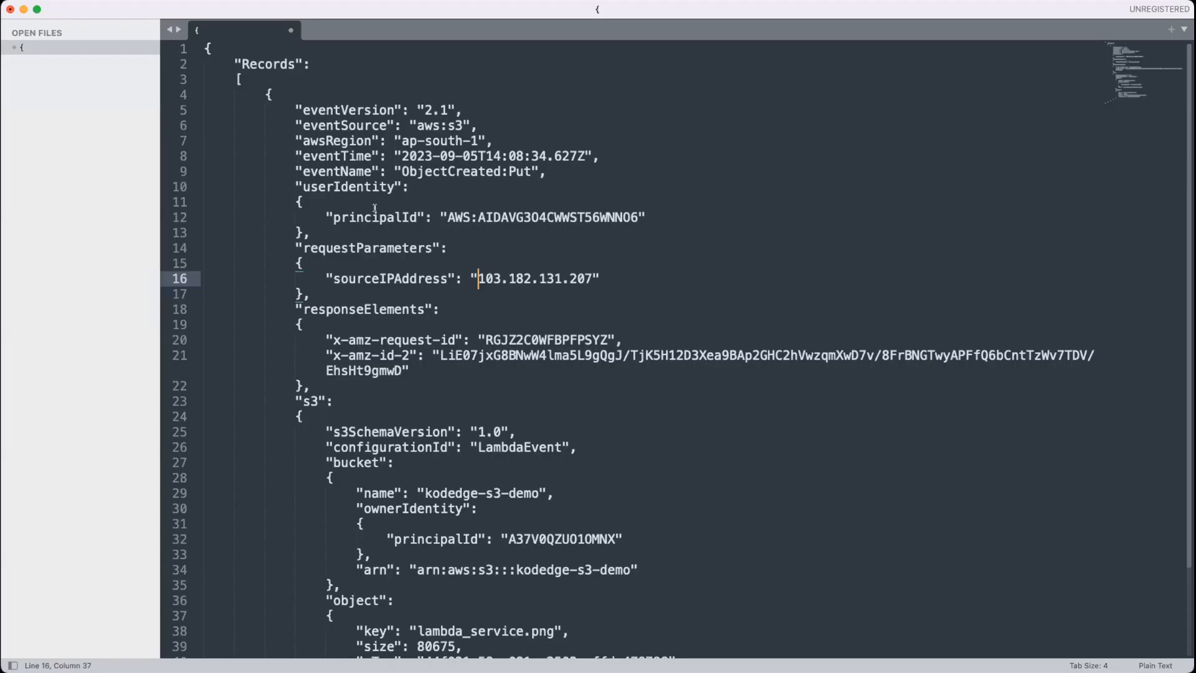
double_click(249, 61)
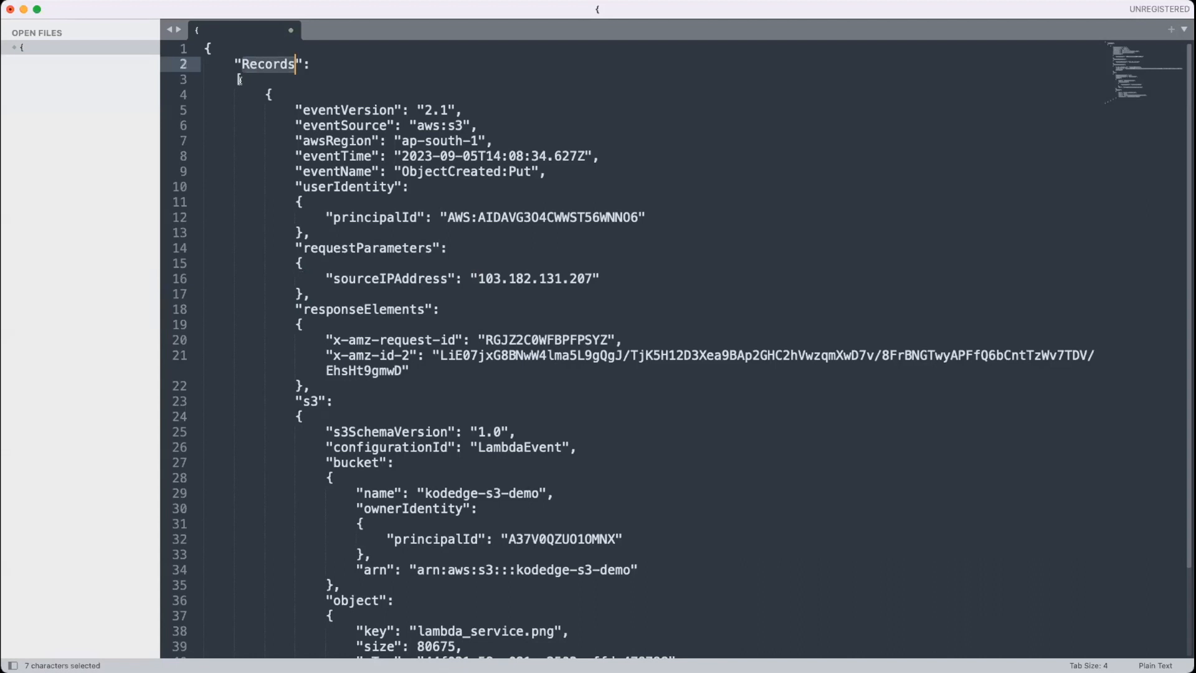
key("Down")
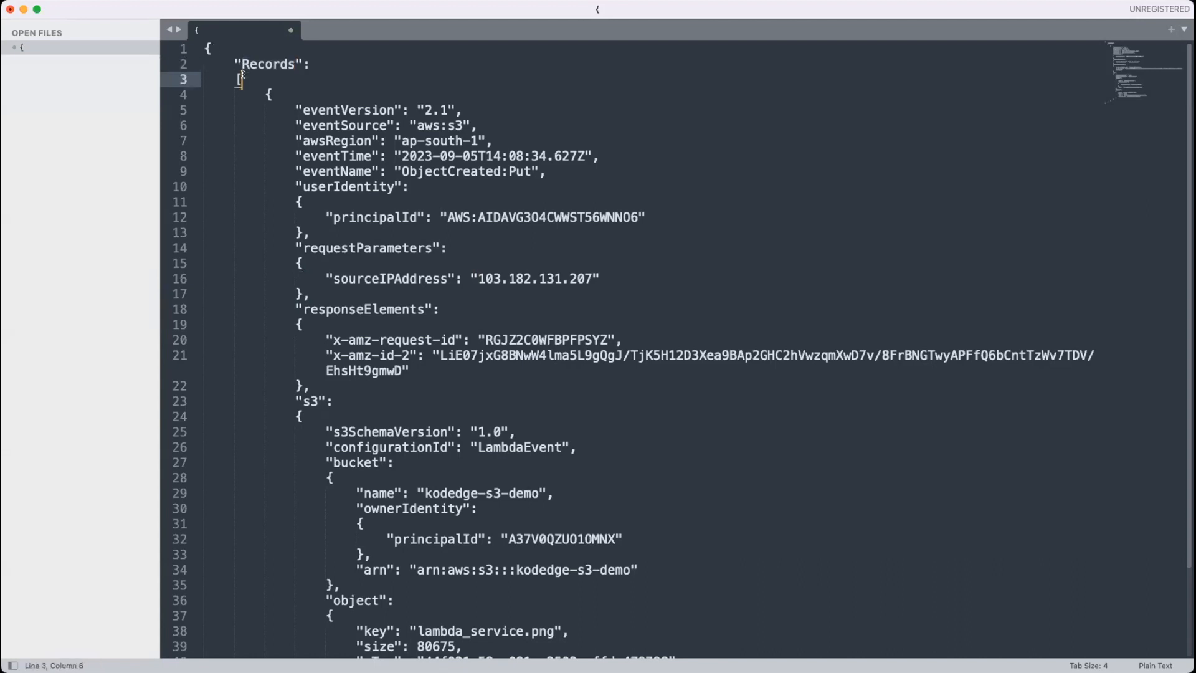
double_click(263, 62)
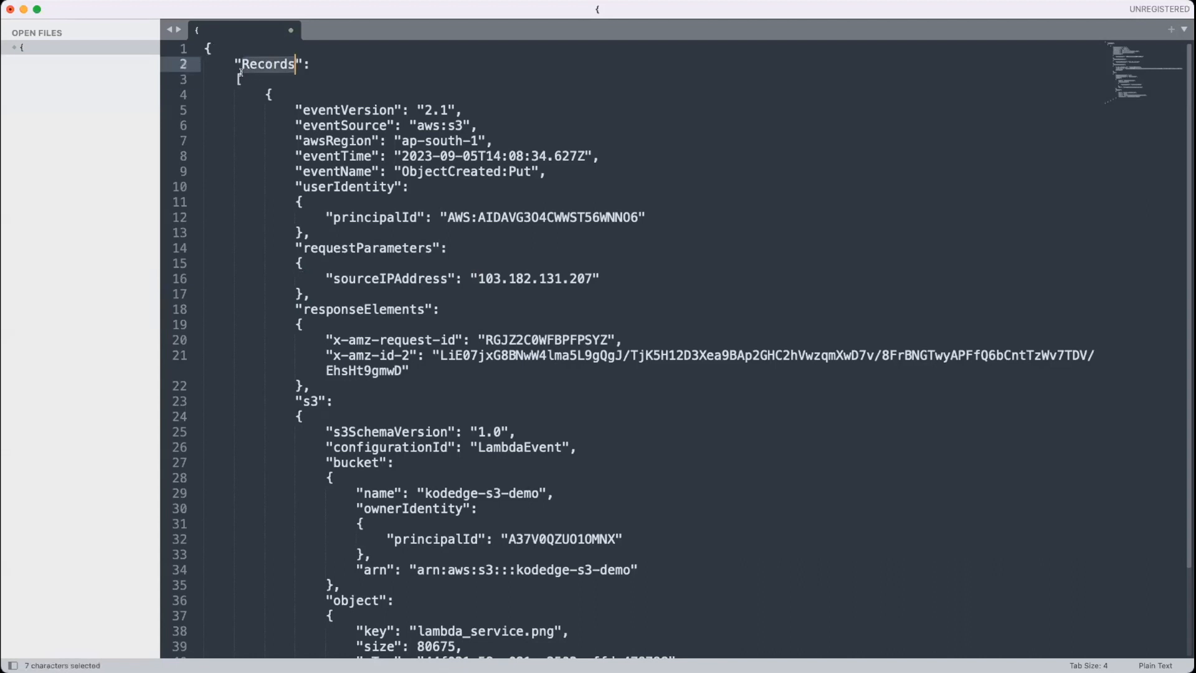
left_click(240, 73)
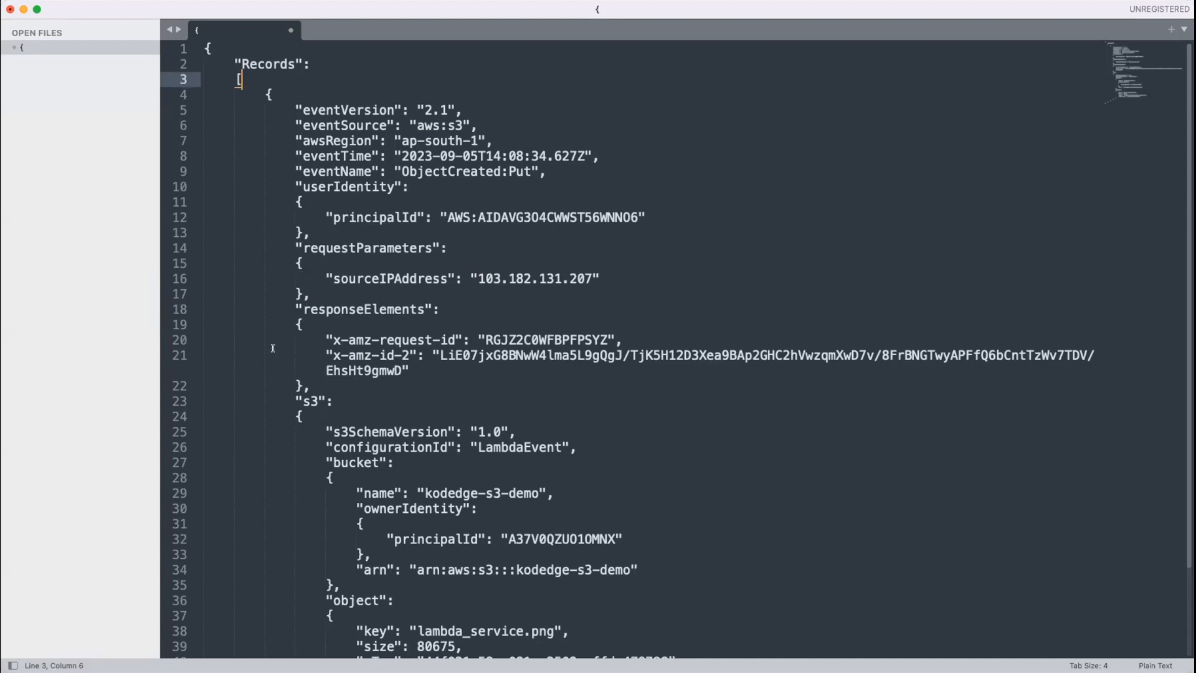
scroll(281, 390, "down", 3)
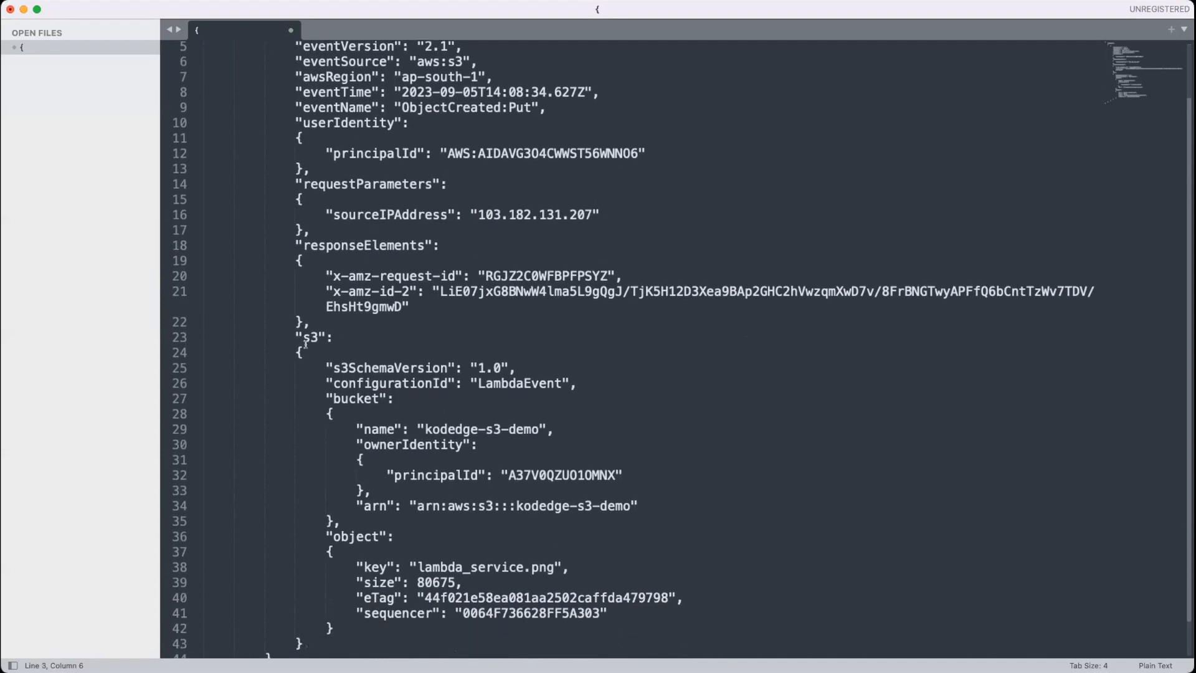
double_click(306, 336)
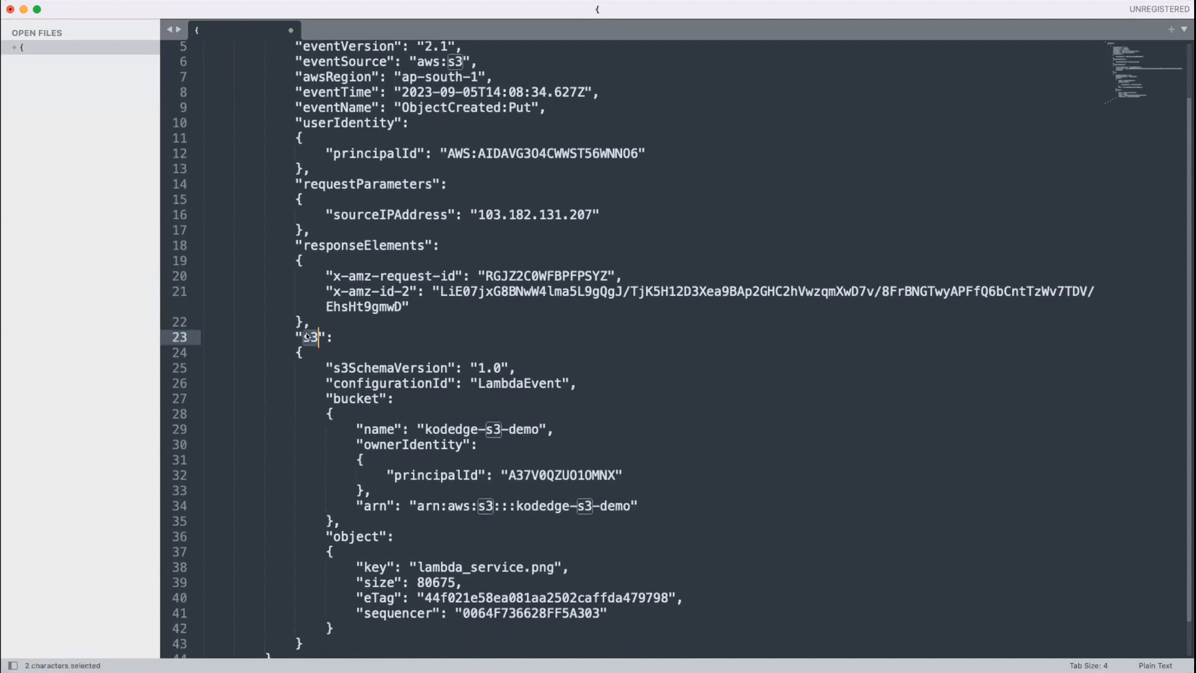
double_click(337, 398)
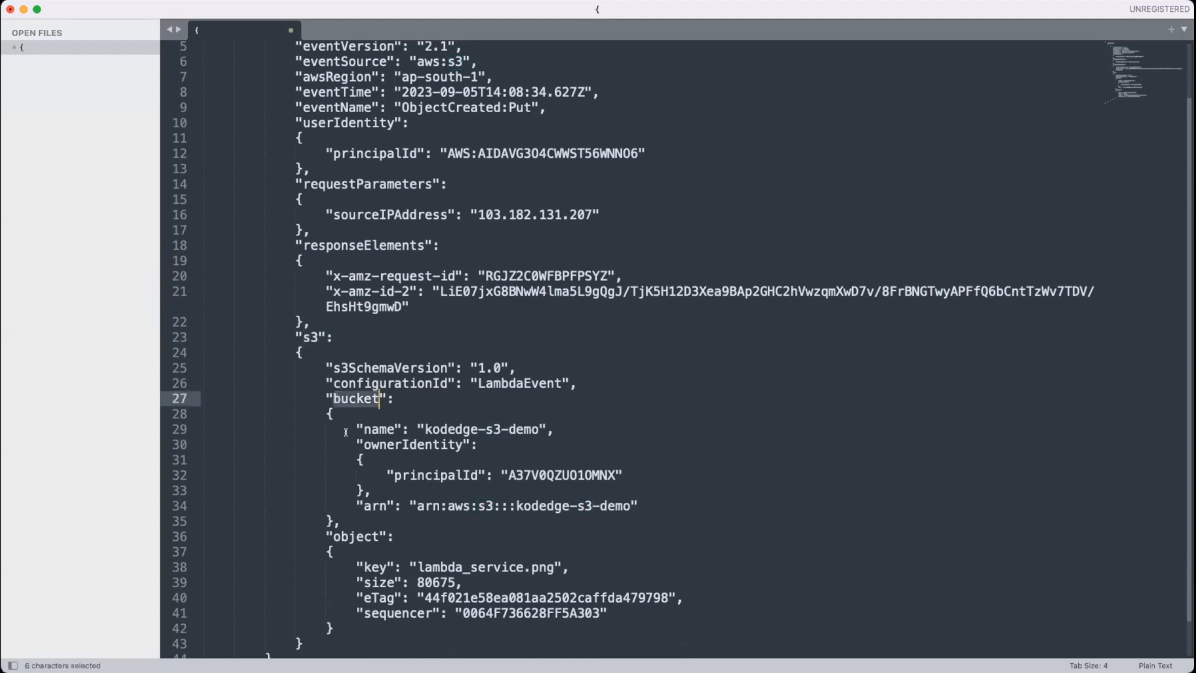
scroll(345, 432, "down", 2)
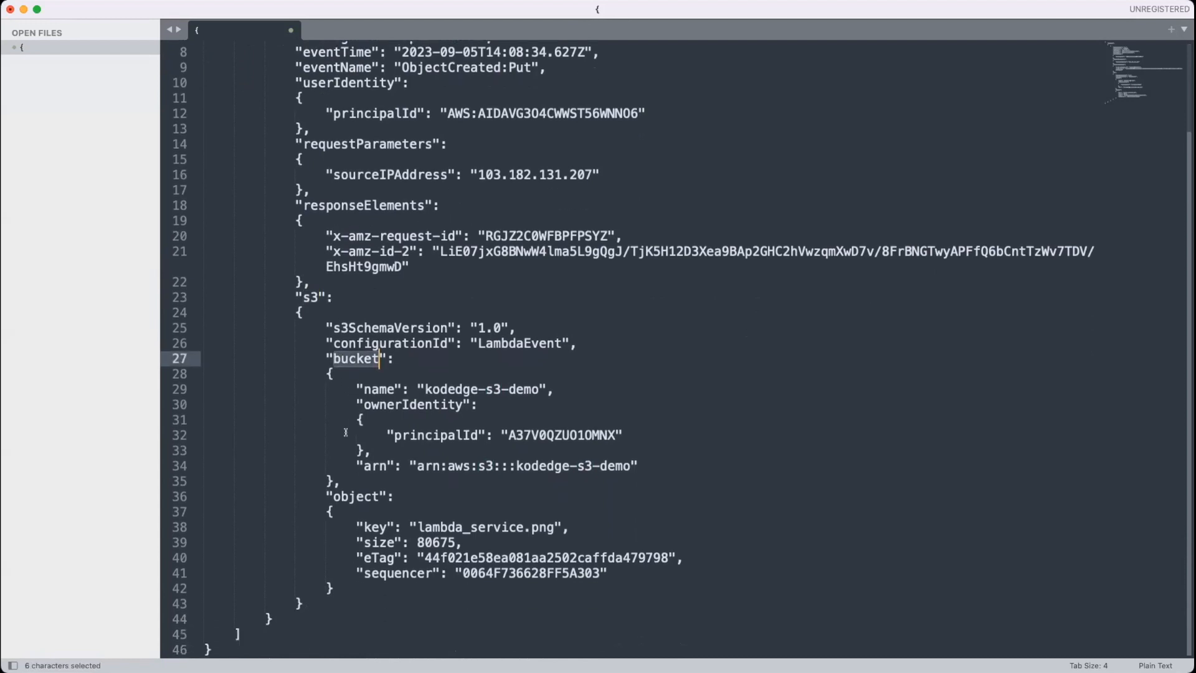
double_click(381, 390)
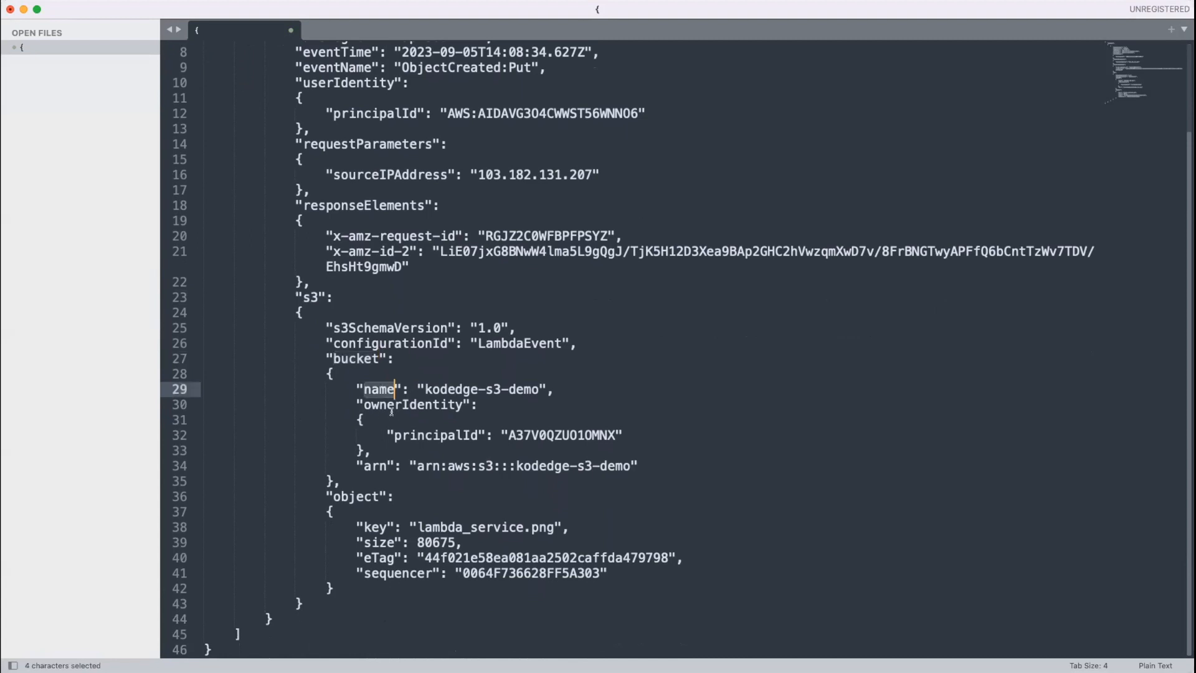
scroll(390, 379, "up", 5)
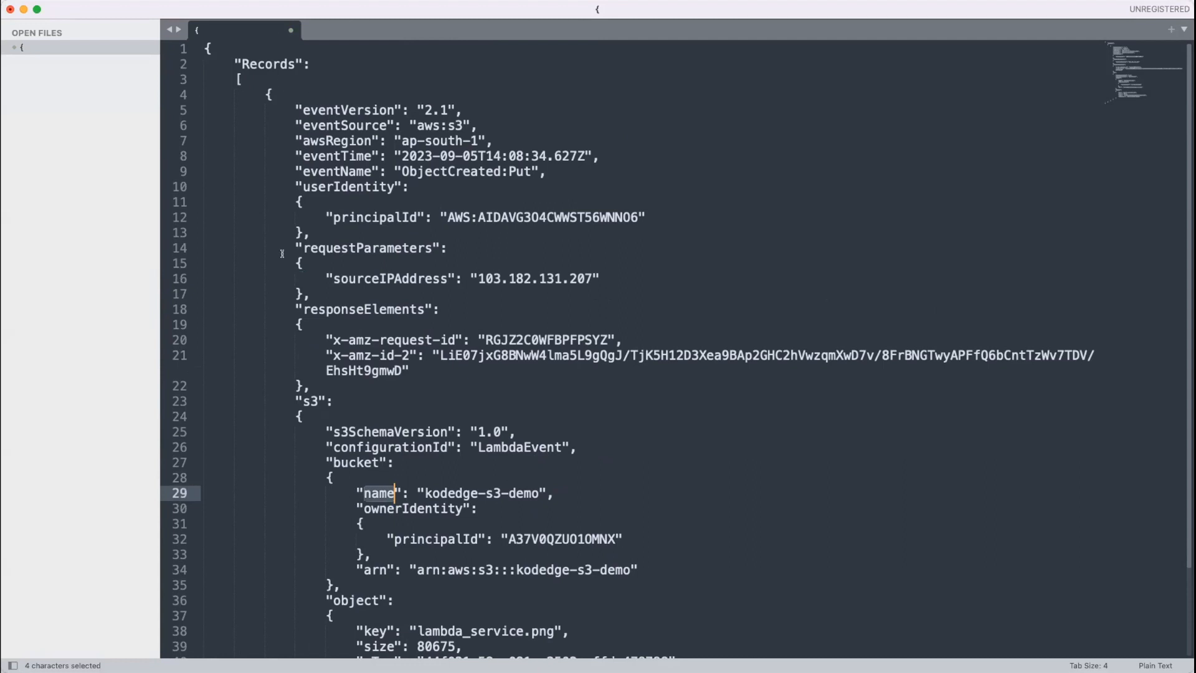
scroll(290, 362, "down", 3)
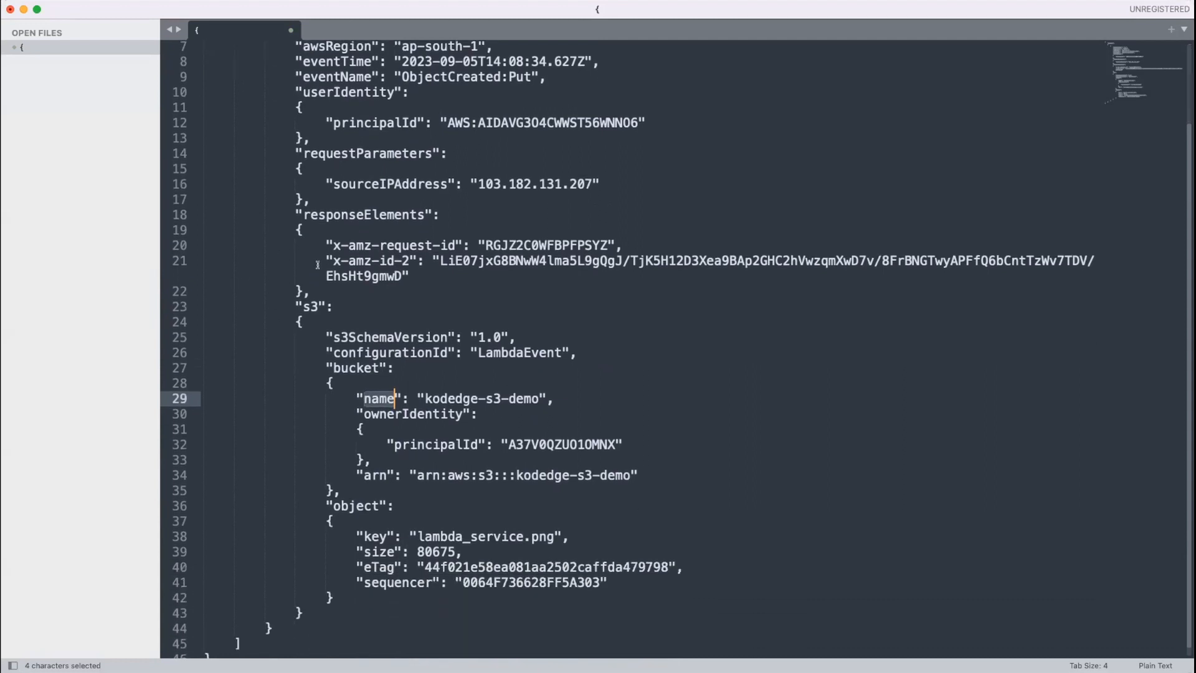
Step: Return to the Lambda code in the browser and complete the bucket line as event['Records'][0]['s3']['bucket']['name']
key("super+Tab")
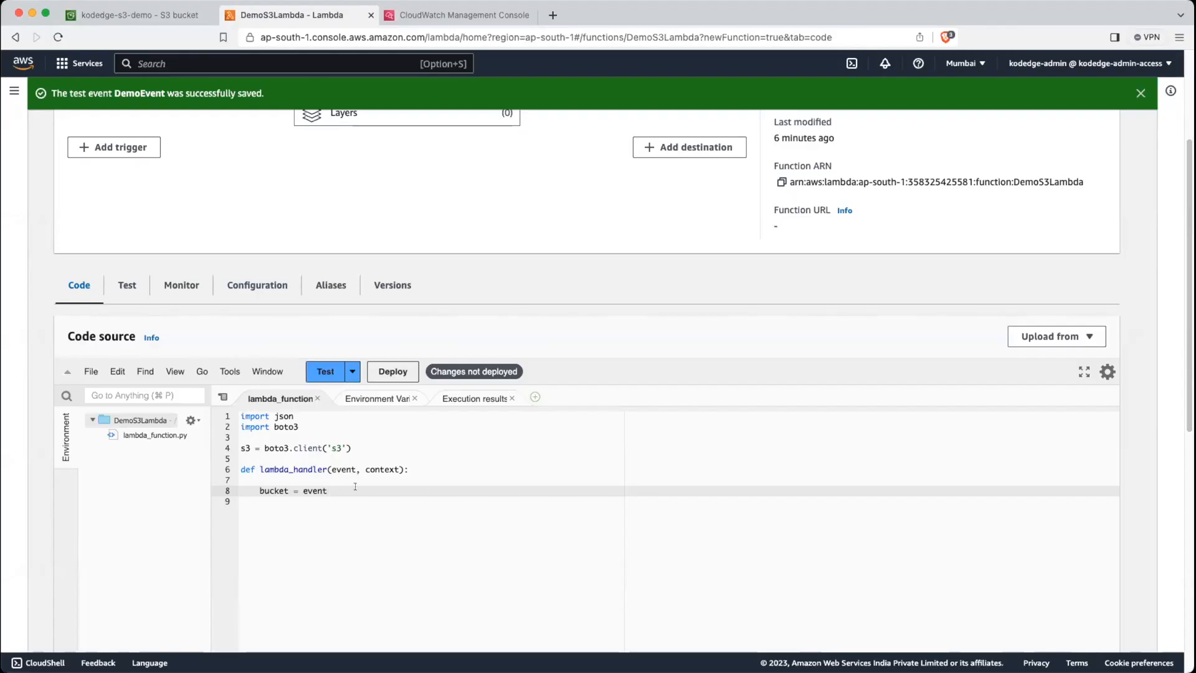
type("['Records'][0][")
type("'s3")
key("End")
type("['")
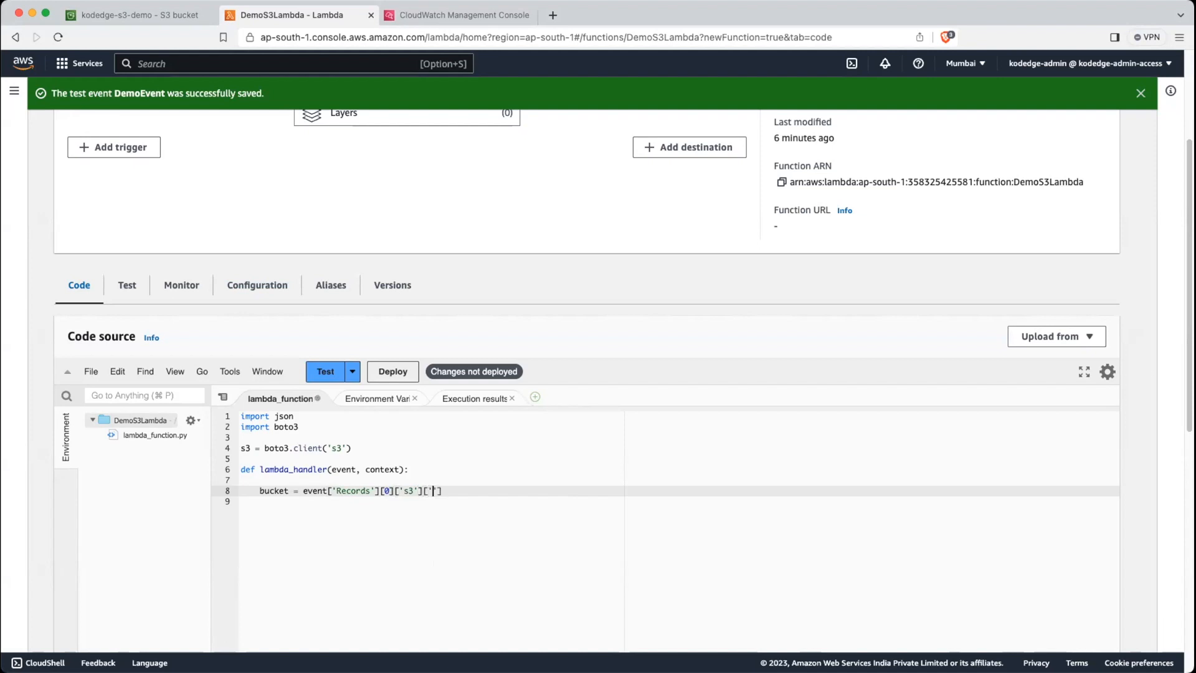
type("bucket")
key("super+s")
key("End")
type("['name")
key("End")
key("Return")
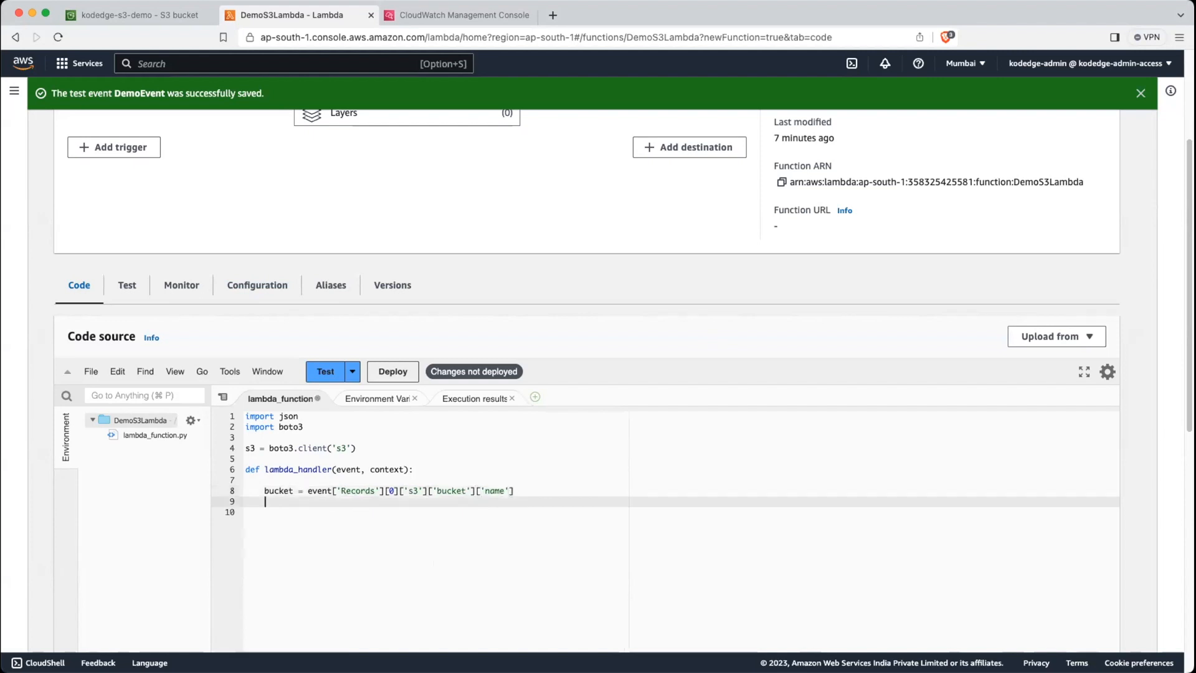
Step: Start a key assignment below the bucket line and copy the bucket line's event expression into it
type("key =")
key("Up")
key("Right")
key("Right")
key("Right")
key("shift+End")
key("super+c")
key("Down")
key("super+v")
Step: Replace the 'bucket' index with 'object' in the key line's event expression
key("Left")
key("Left")
key("Left")
key("Left")
key("Left")
key("Left")
key("Left")
key("Left")
key("Left")
key("Left")
key("shift+Left")
key("shift+Left")
key("shift+Left")
key("shift+Left")
key("shift+Left")
key("shift+Left")
type("object")
Step: Replace the final 'name' index with 'key' in the key line and add a new line below it
key("Right")
key("Right")
key("Right")
key("Right")
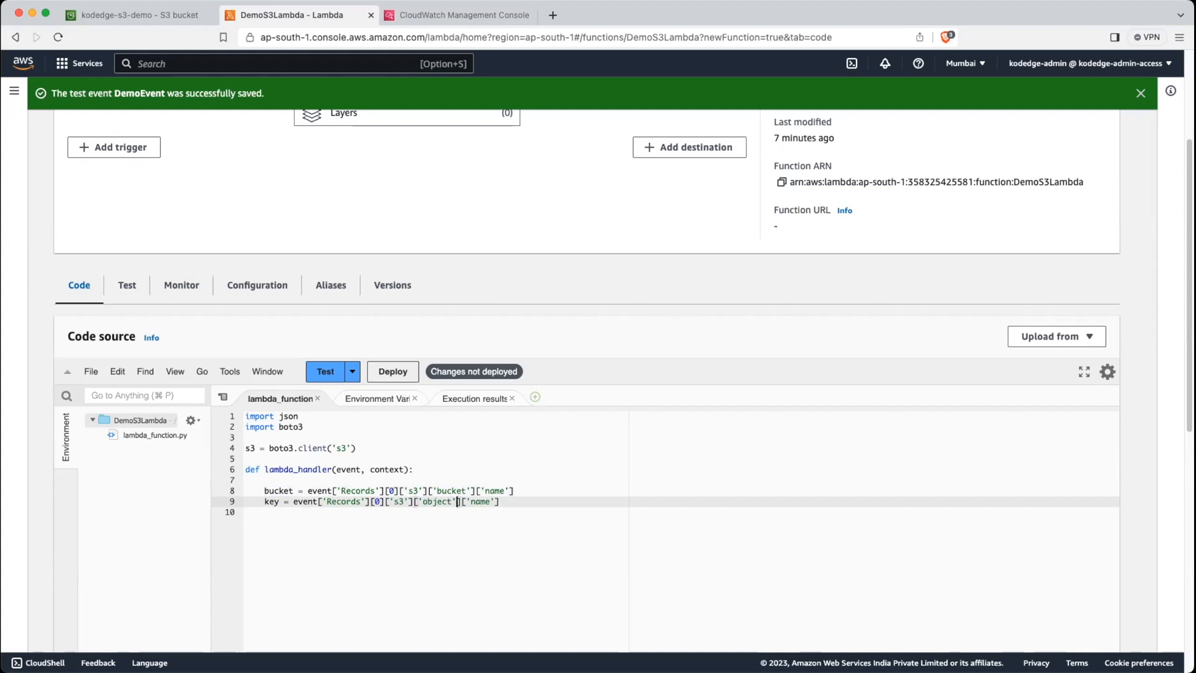
key("shift+Right")
key("shift+Right")
key("shift+Right")
key("shift+Right")
type("key")
key("Right")
key("Right")
key("Return")
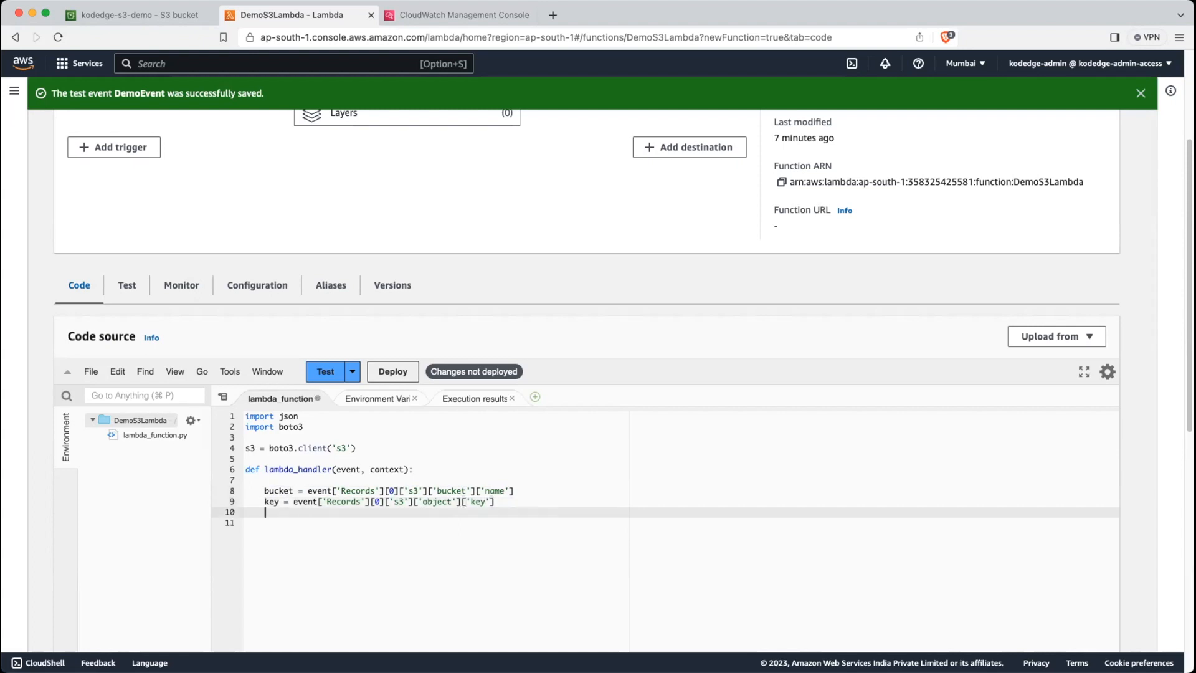
Step: Start a size assignment below the key line and copy the key line's event expression into it
type("size =")
key("Up")
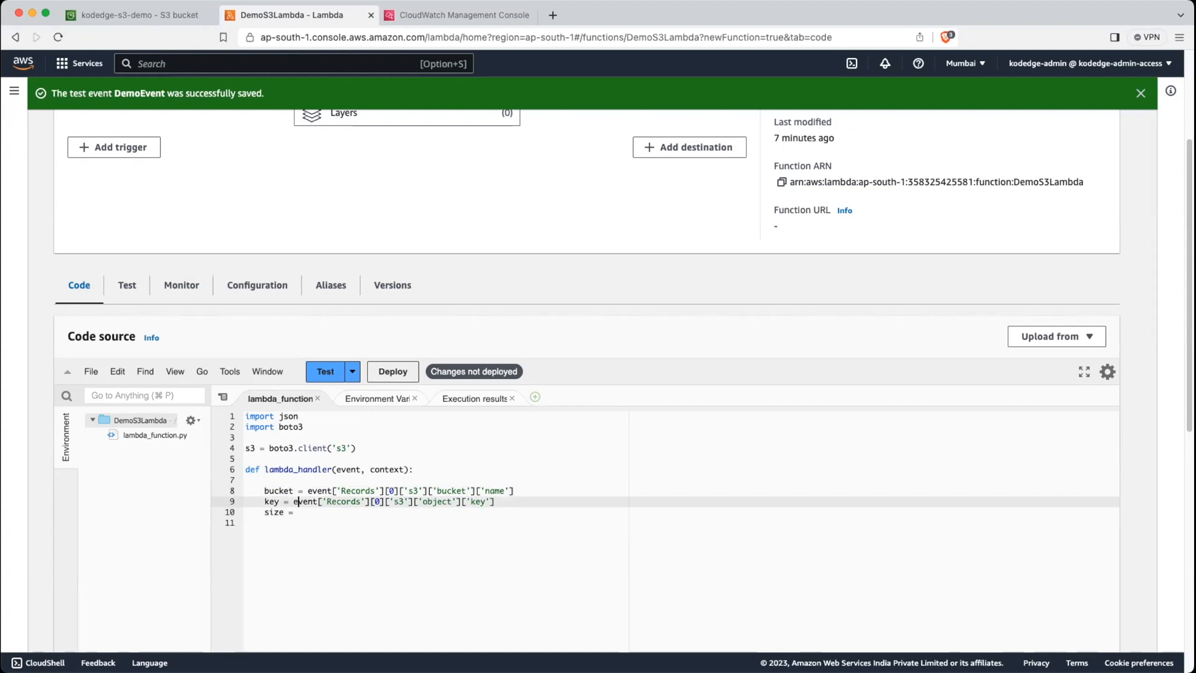
key("Left")
key("shift+End")
key("super+c")
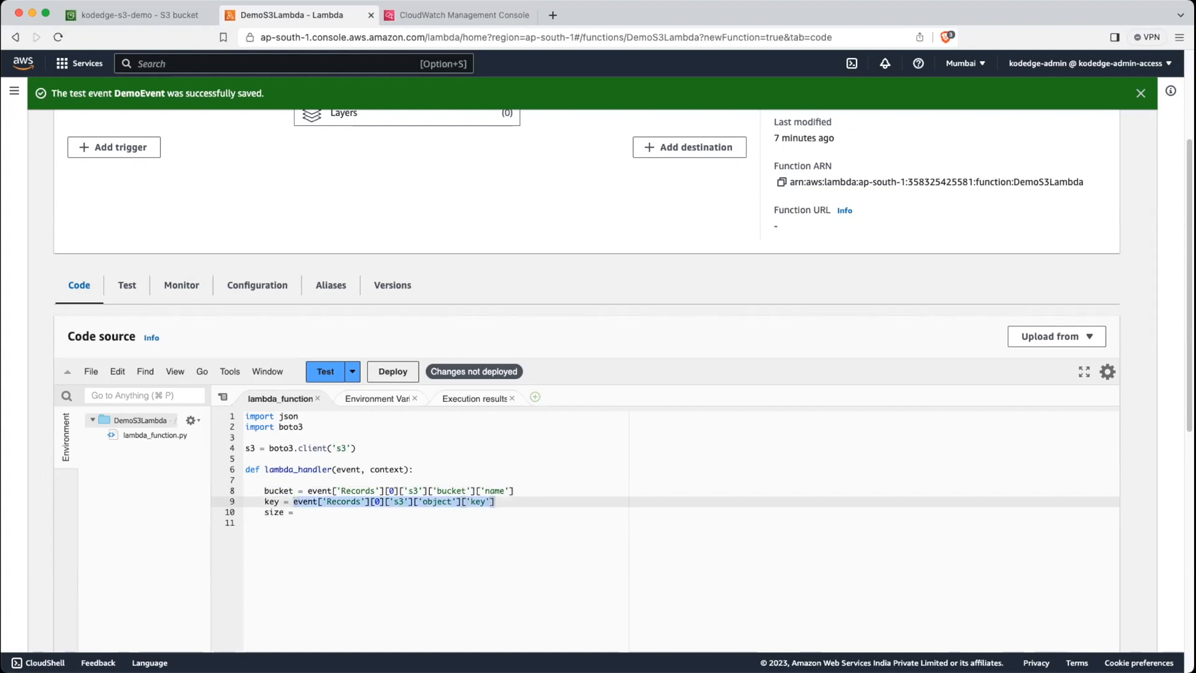
key("Down")
key("super+v")
Step: Replace the final 'key' index with 'size' in the size line and add a new line below it
key("Left")
key("Left")
key("shift+Left")
key("shift+Left")
key("shift+Left")
type("size")
key("End")
key("Return")
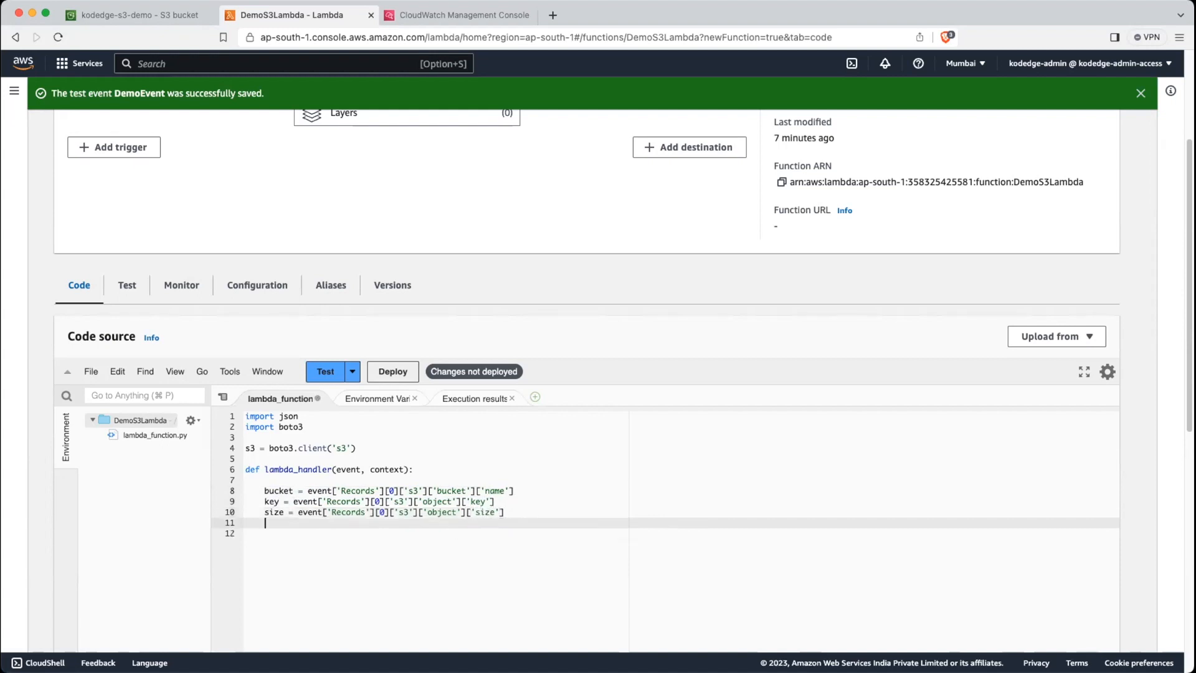
Step: Add print('bucket:' + bucket) below the three assignments, separated from them by a blank line
key("Return")
type("print(")
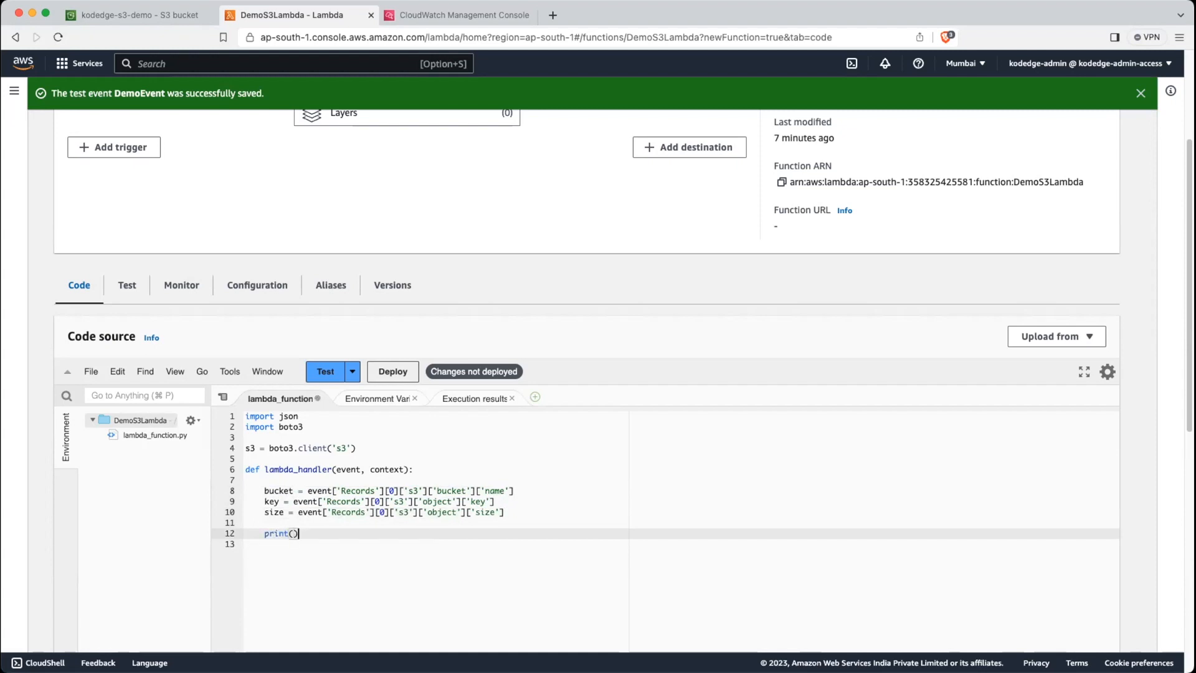
type("'bucket':")
key("BackSpace")
key("Left")
type(":' + ")
type("bucket")
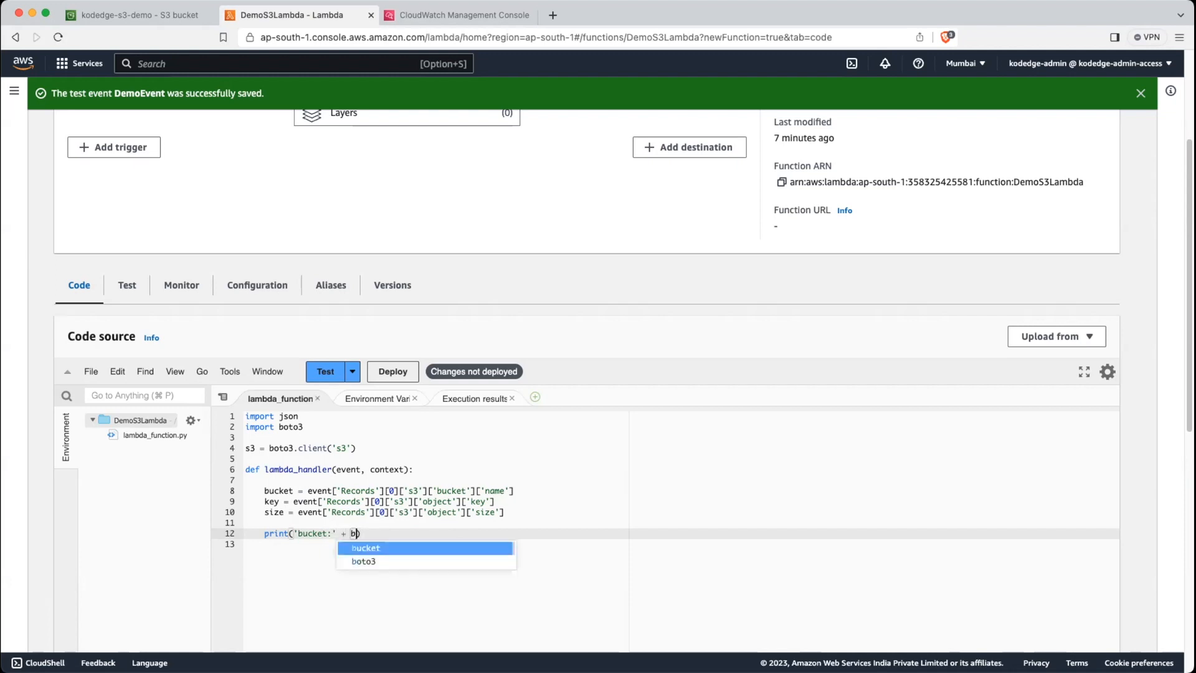
key("End")
key("Return")
Step: Add a statement below the bucket print that prints 'key:' followed by the key variable
type("p")
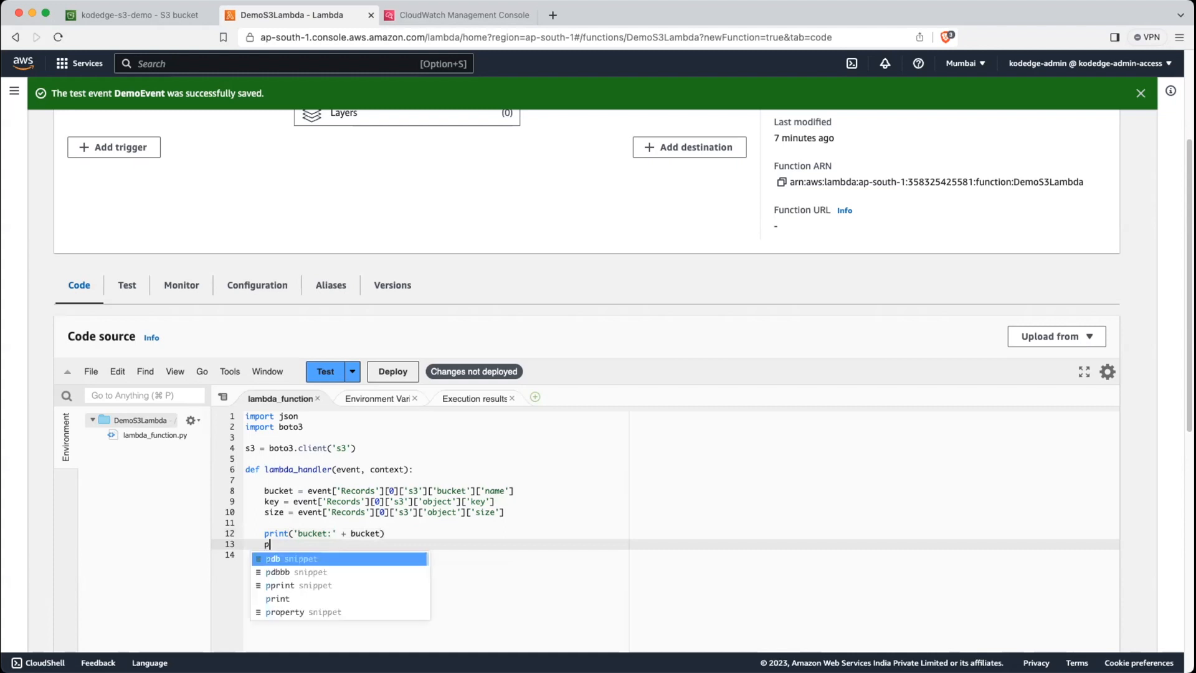
type("rint(")
type("'key'")
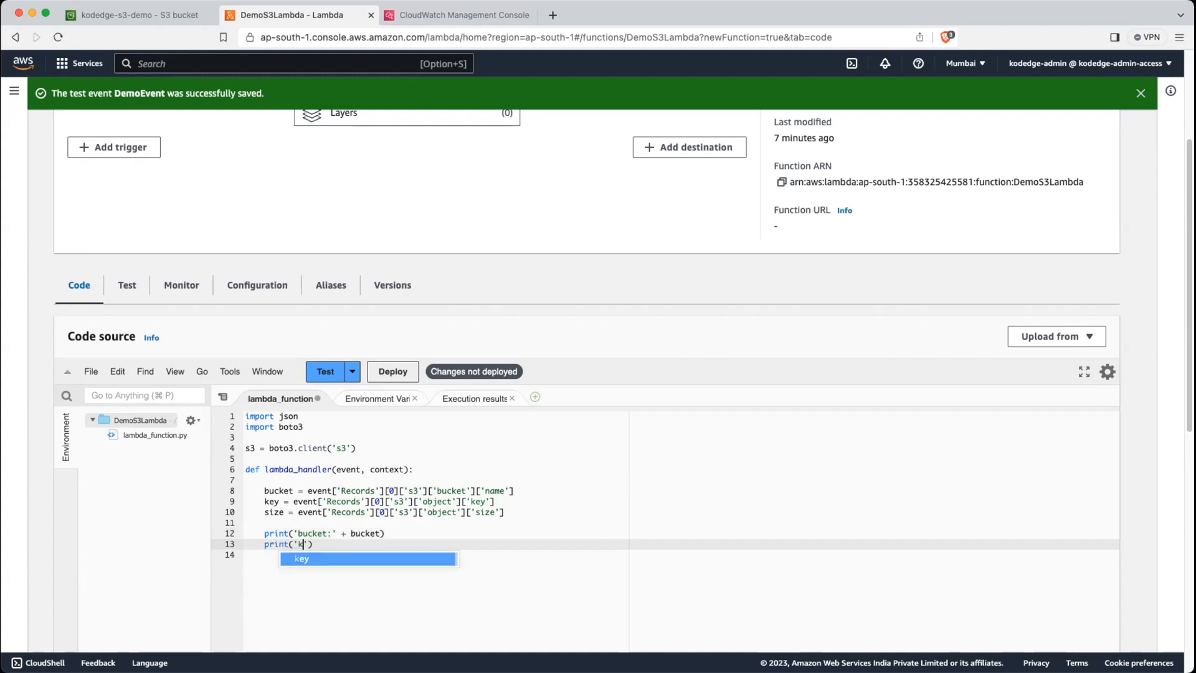
left_click(313, 544)
type(":' +")
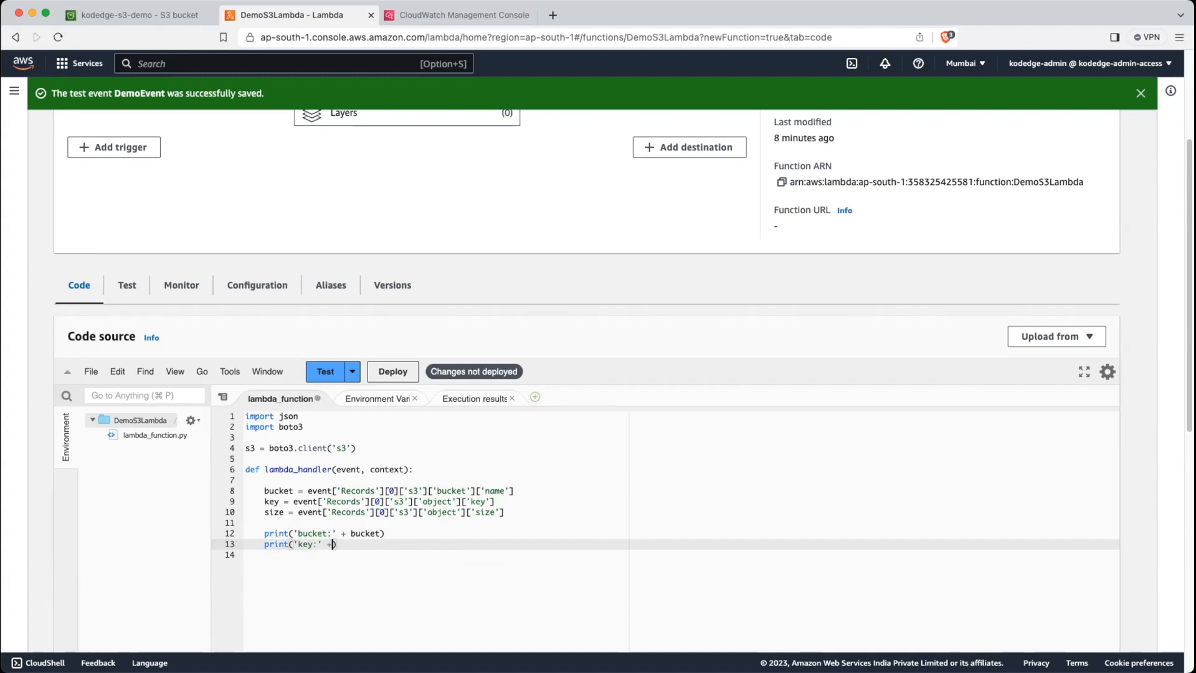
type("key")
key("End")
key("Return")
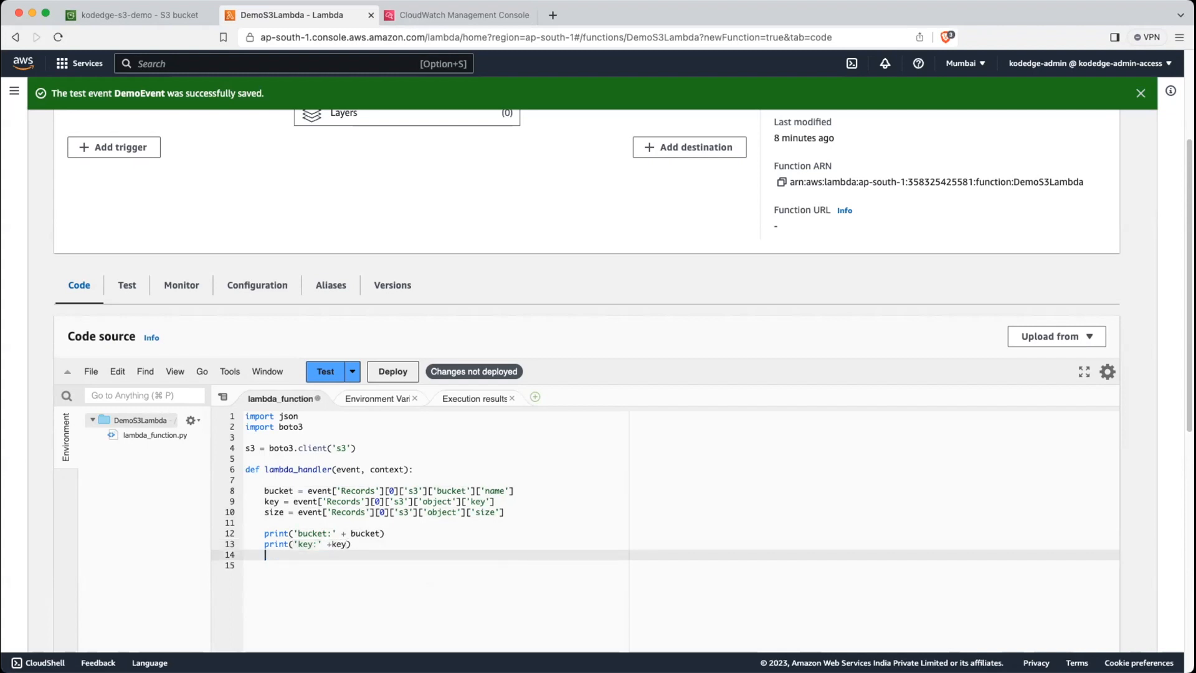
Step: Add print('size'+ size) below the key print statement
type("print(")
type("size")
key("Left")
key("Left")
key("Left")
type("'")
key("Right")
key("Right")
key("Right")
key("Right")
type("'")
type("+")
type(" size")
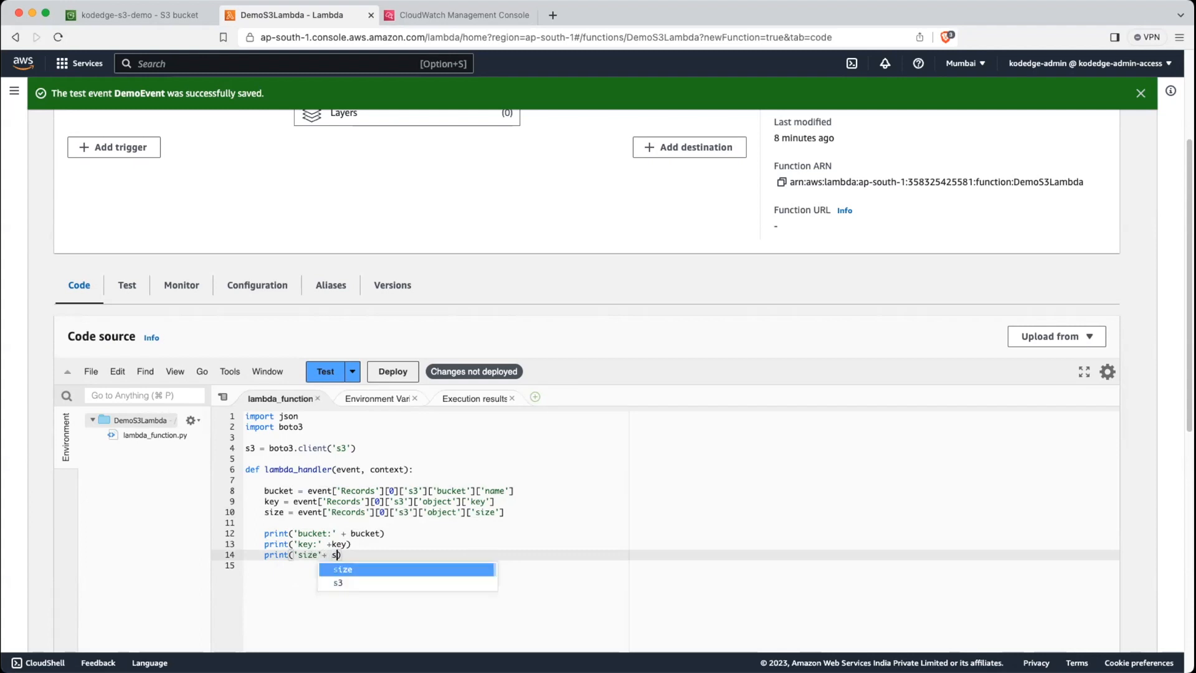
Step: Insert a space before the key variable so the statement reads print('key:' + key)
left_click(331, 544)
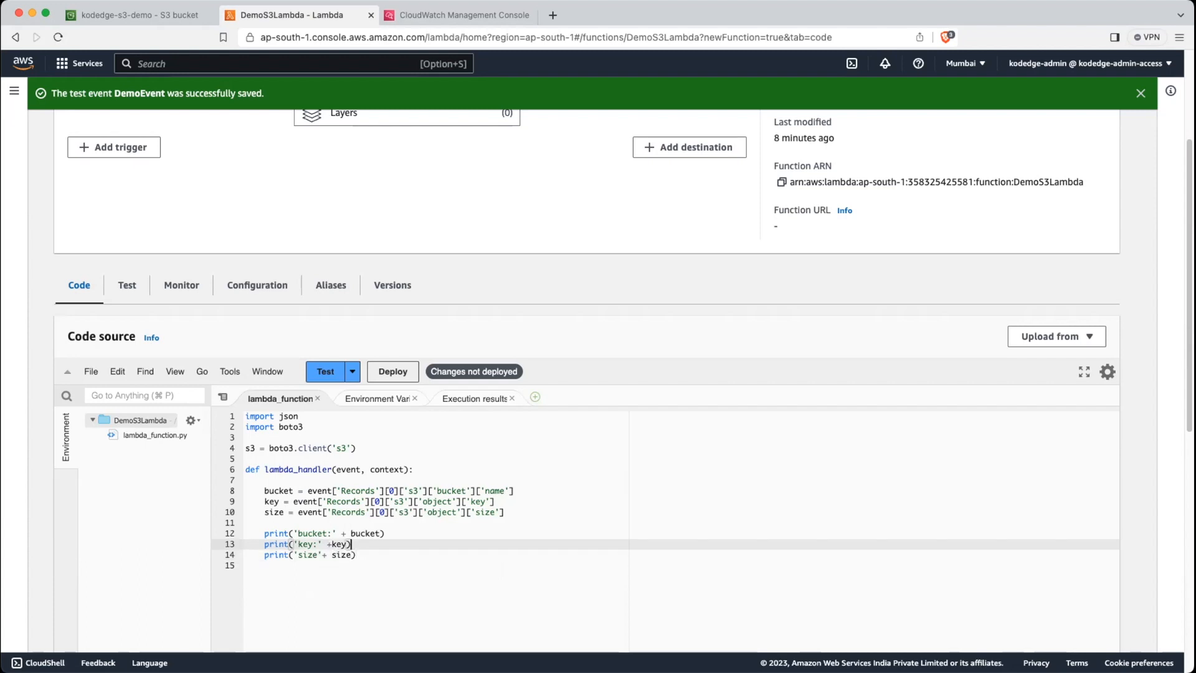
left_click(337, 555)
left_click(357, 554)
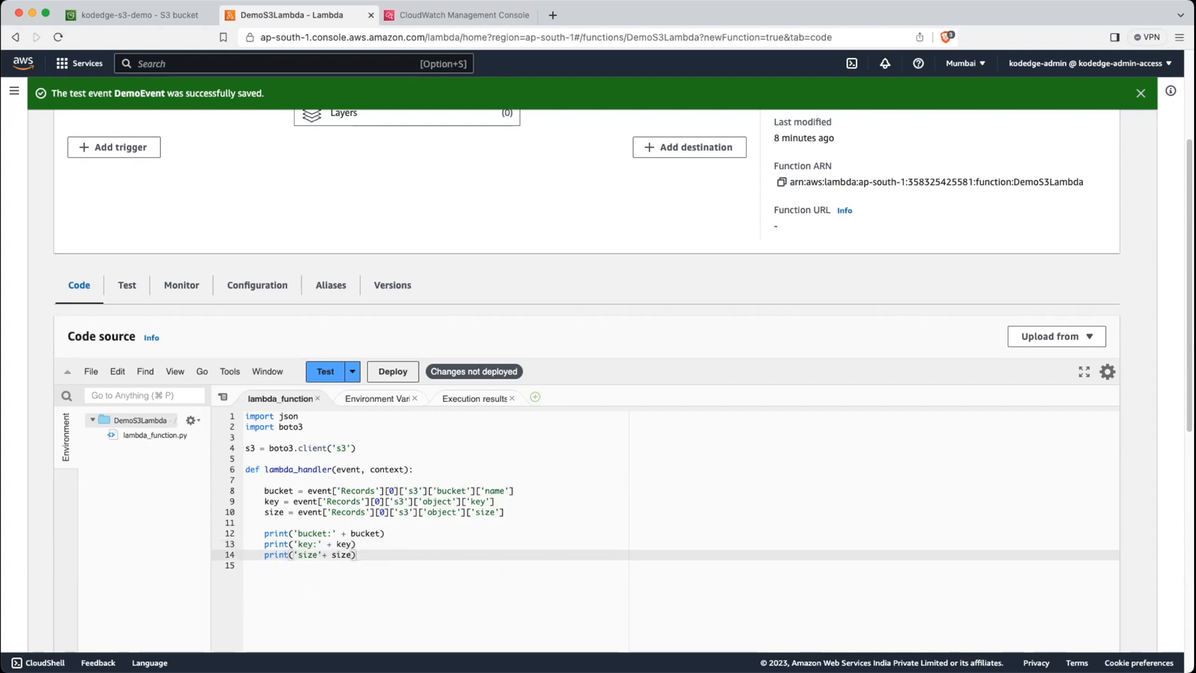
Step: End lambda_handler with return bucket, one blank line below the print statements
key("Return")
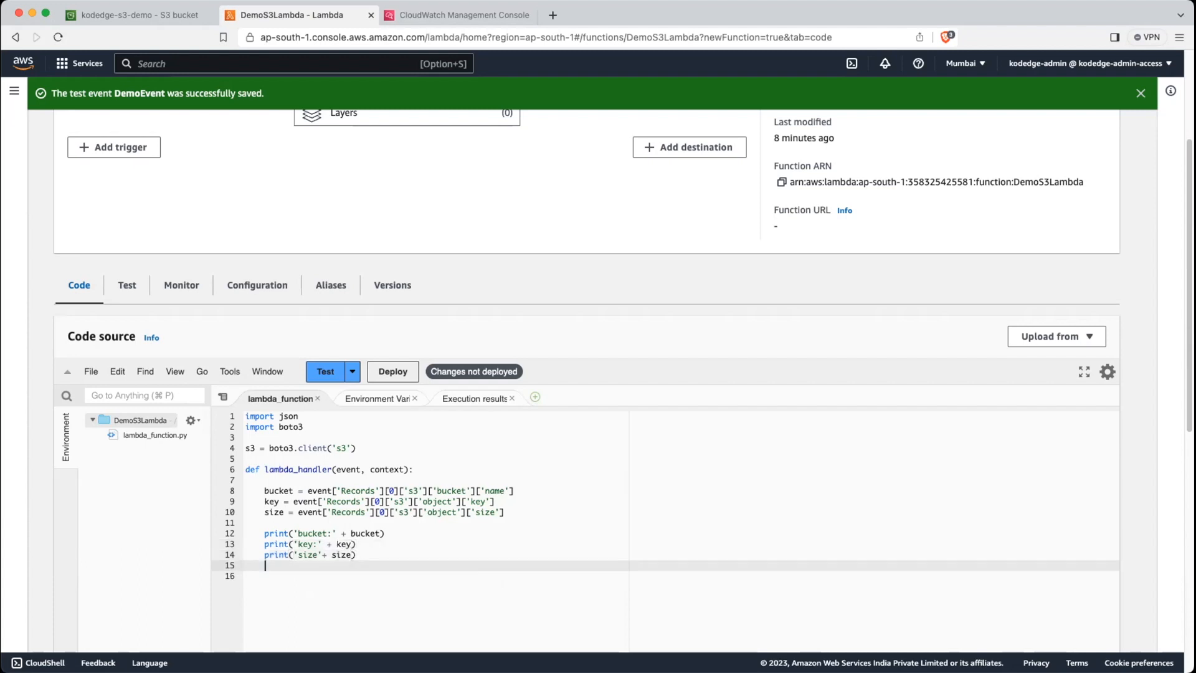
scroll(327, 519, "down", 1)
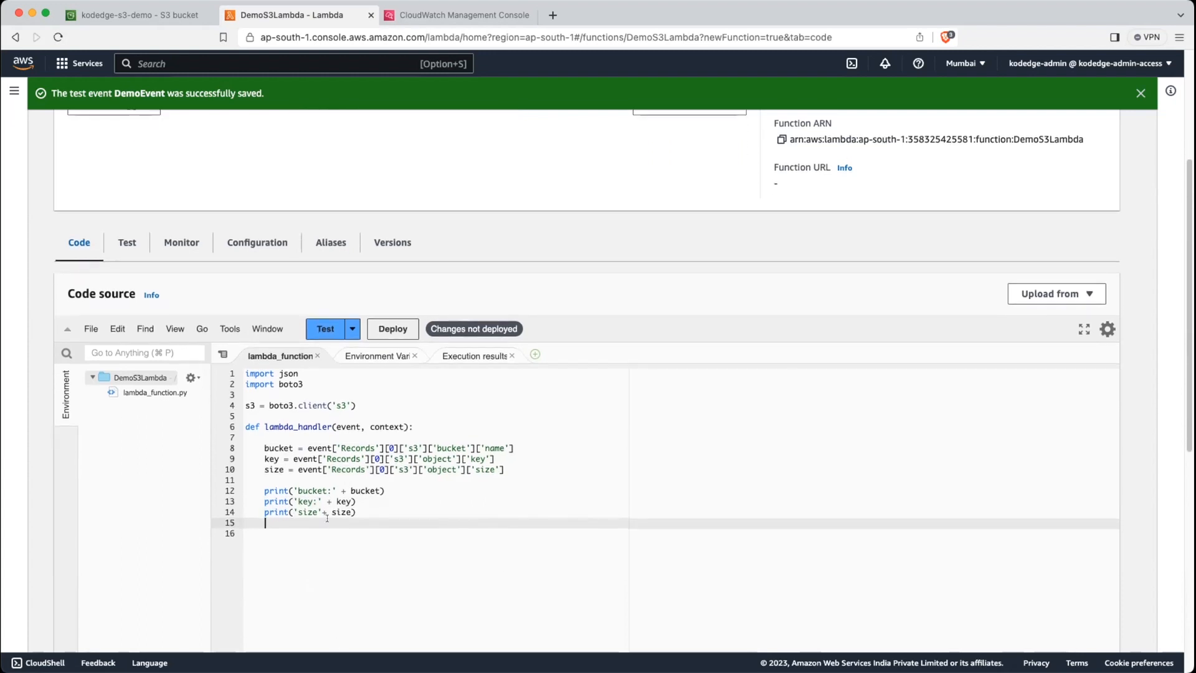
key("Return")
type("return")
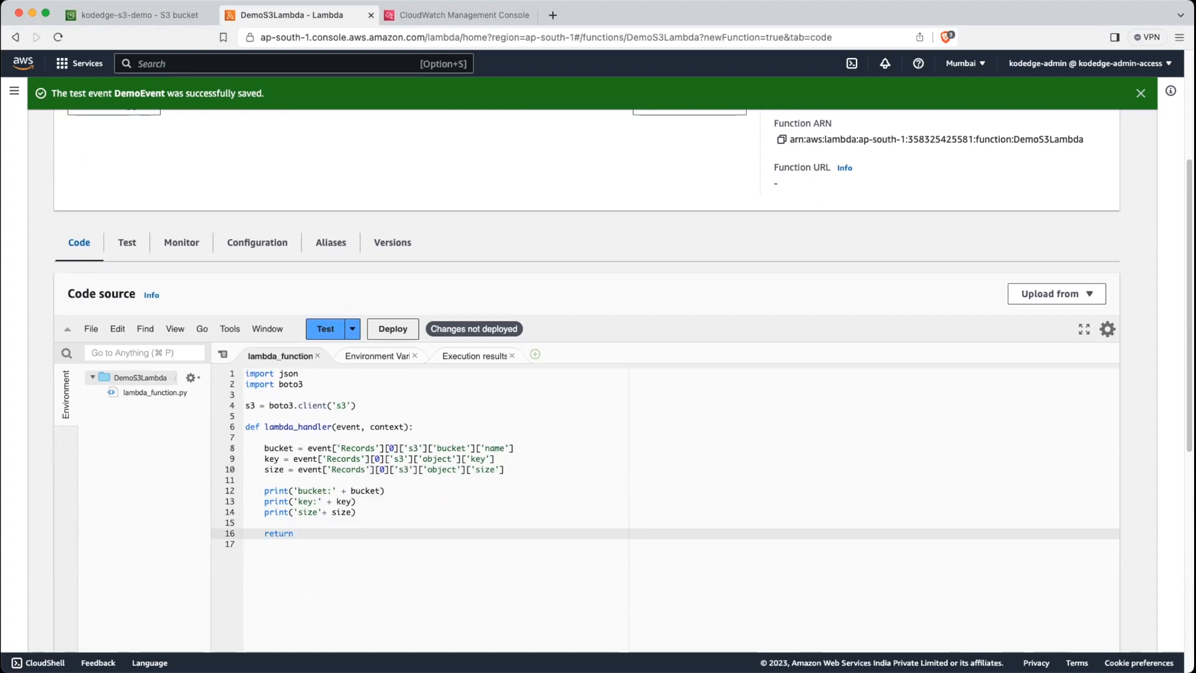
type(" bucket")
left_click(347, 423)
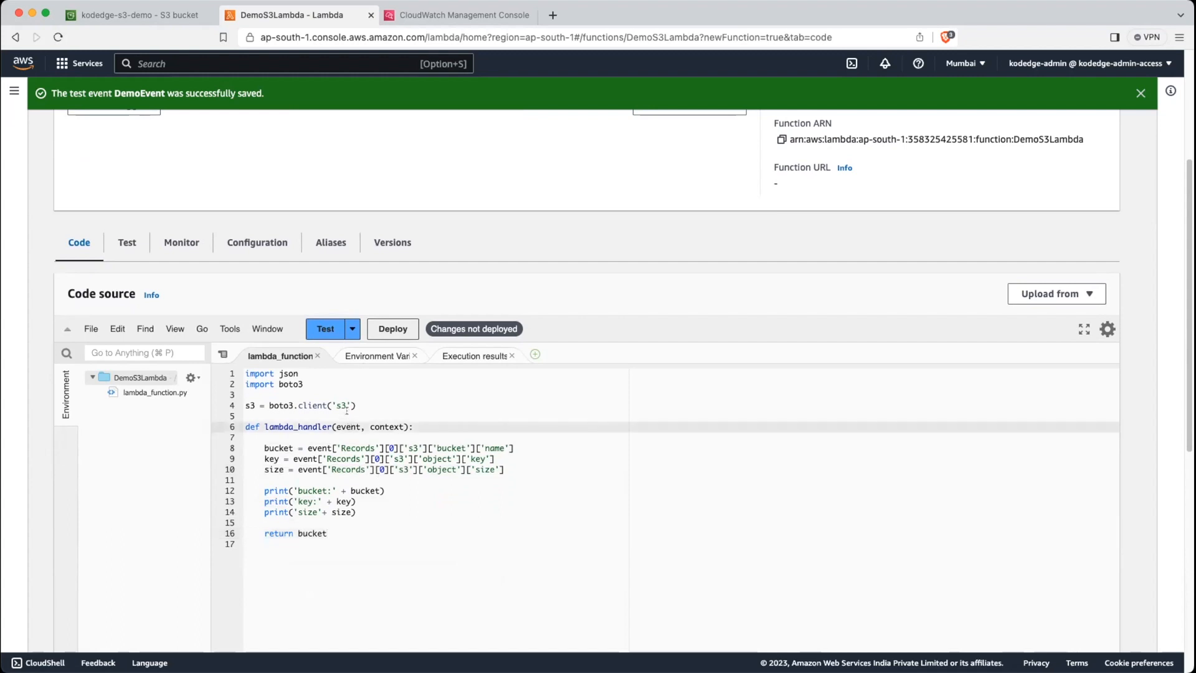
Step: Replace the DemoEvent test event's JSON with the copied S3 ObjectCreated:Put event for lambda_service.png in kodedge-s3-demo, and save it
left_click(351, 329)
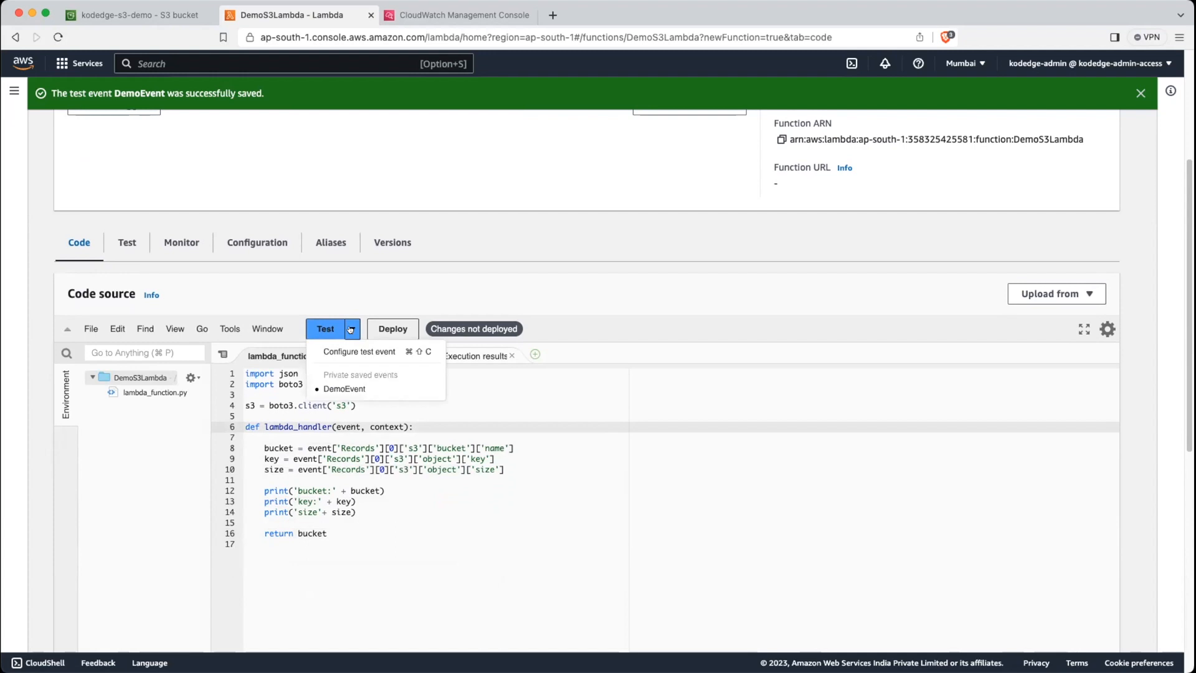
left_click(357, 351)
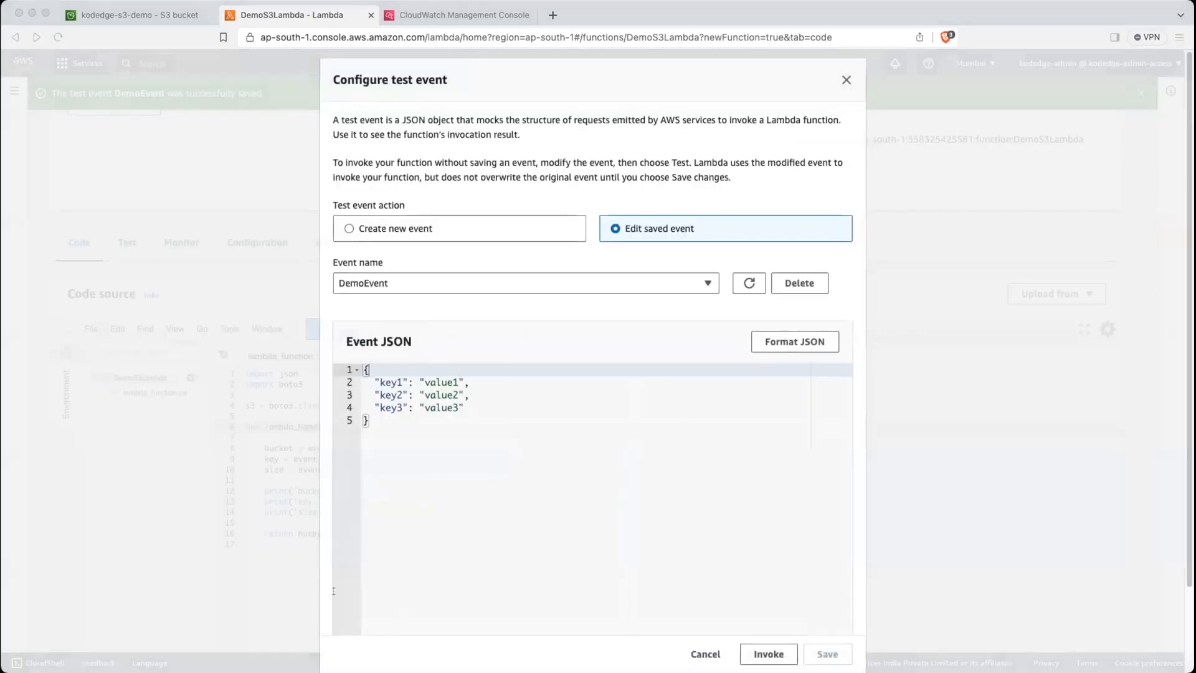
left_click(356, 590)
key("ctrl+a")
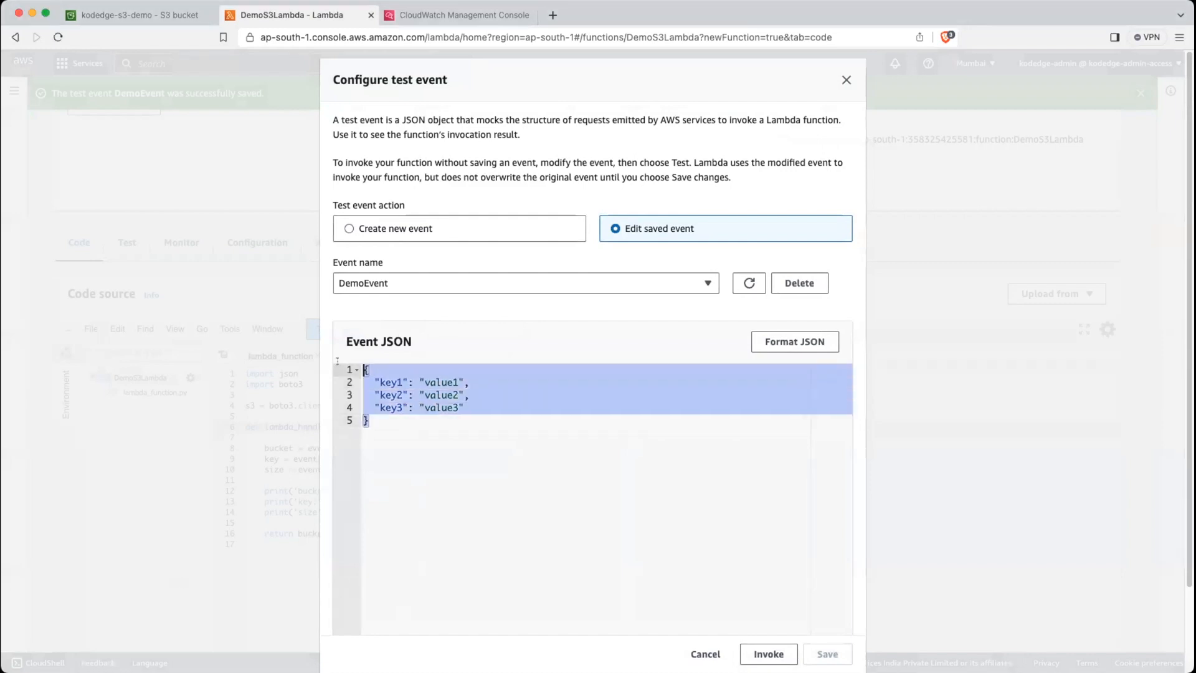
key("ctrl+v")
scroll(570, 495, "up", 5)
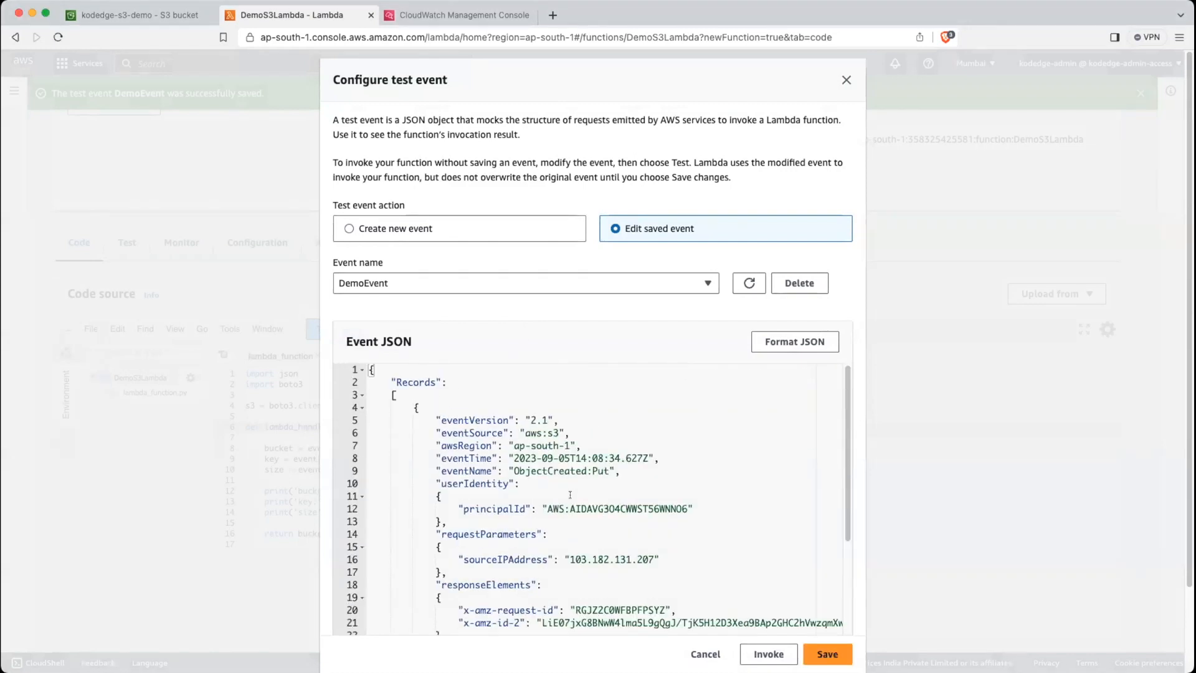
scroll(561, 496, "down", 5)
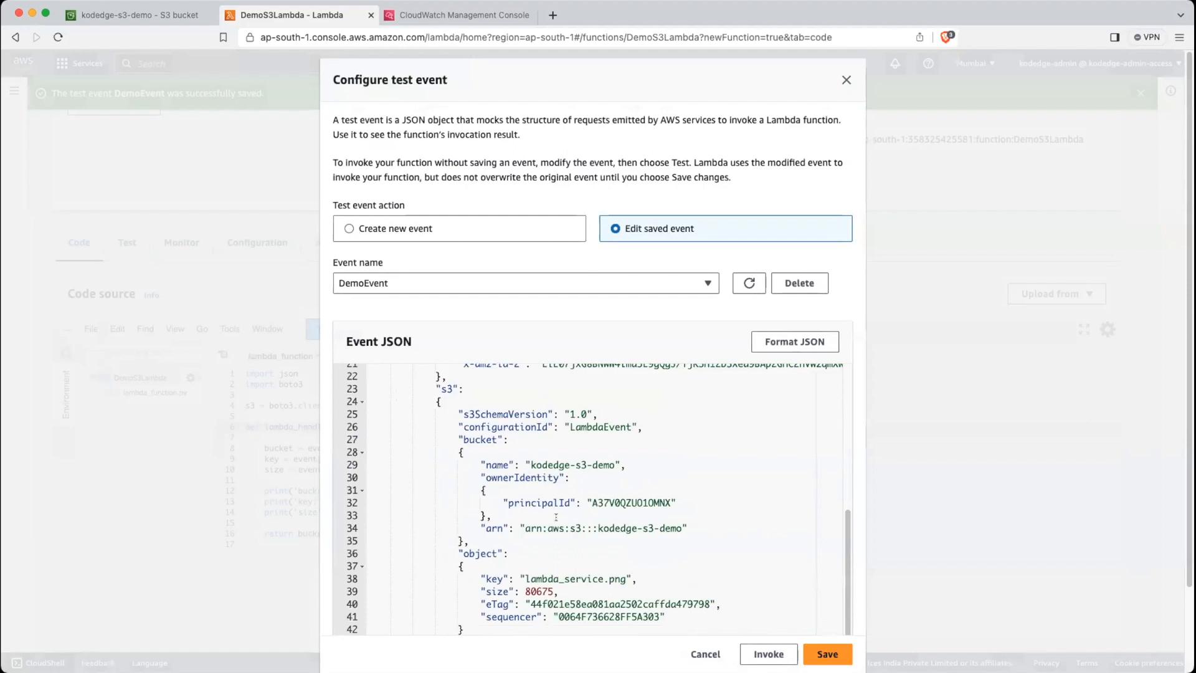
left_click(827, 653)
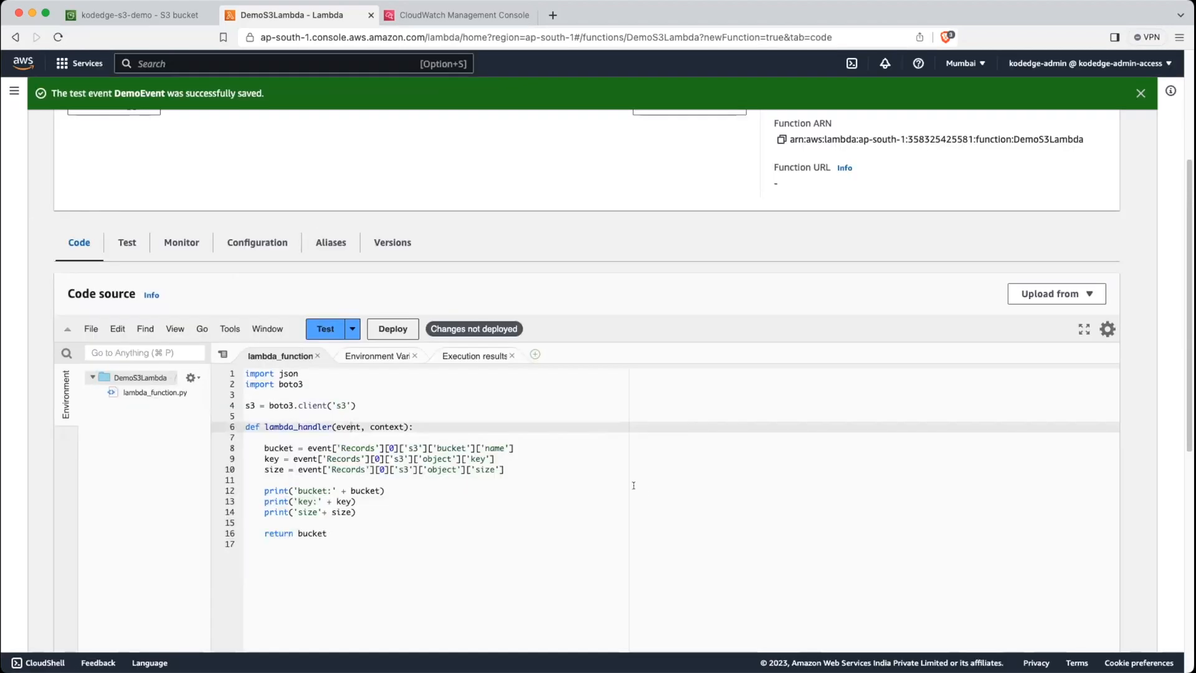
Step: Deploy the rewritten handler and run the DemoEvent test, checking the stack trace's reference to the size variable
left_click(393, 328)
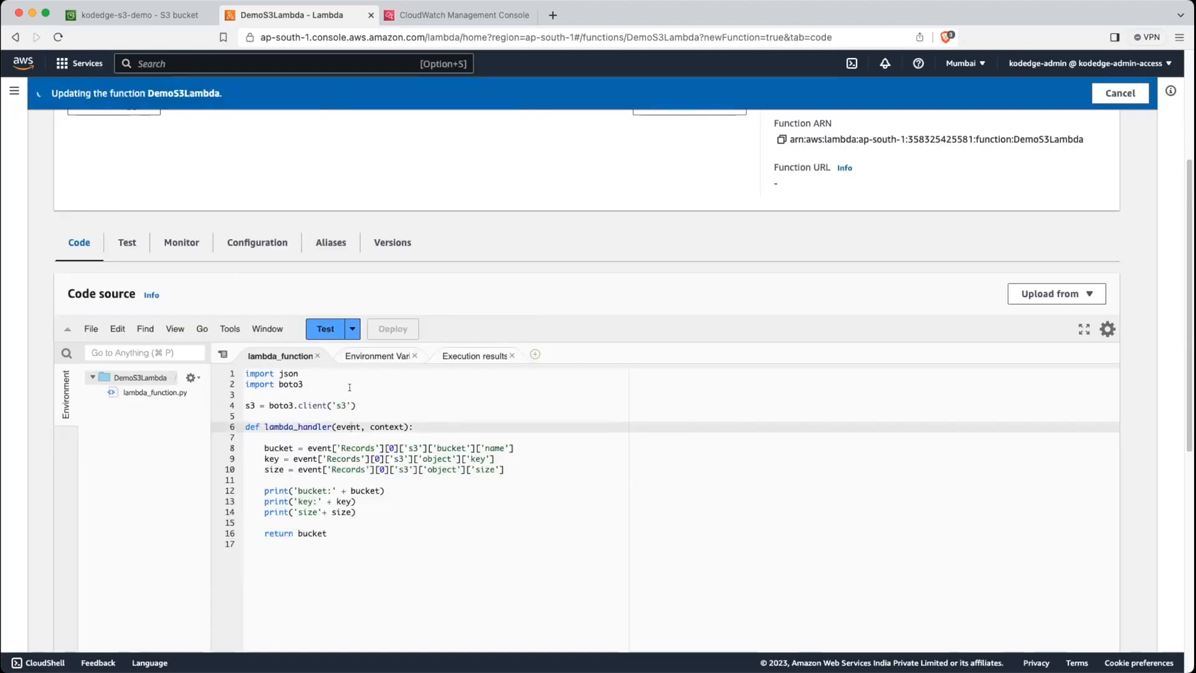
left_click(330, 331)
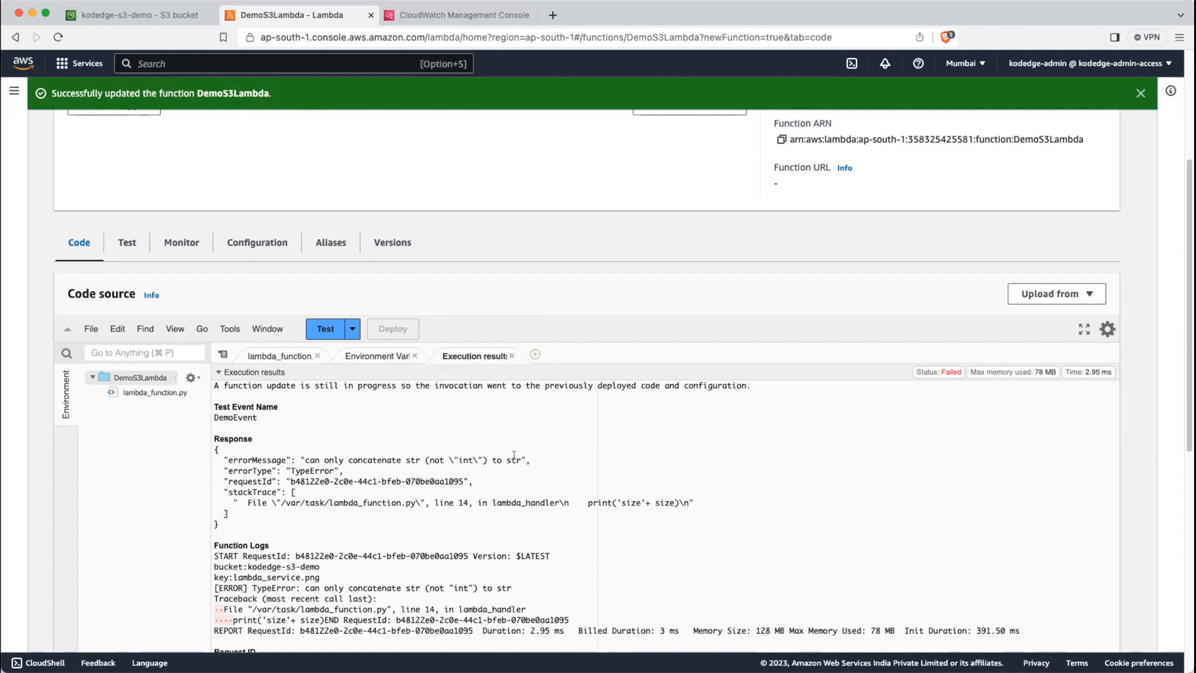
double_click(464, 502)
Step: In lambda_function, replace the plus sign in the size print with a comma so it reads print('size', size)
left_click(274, 356)
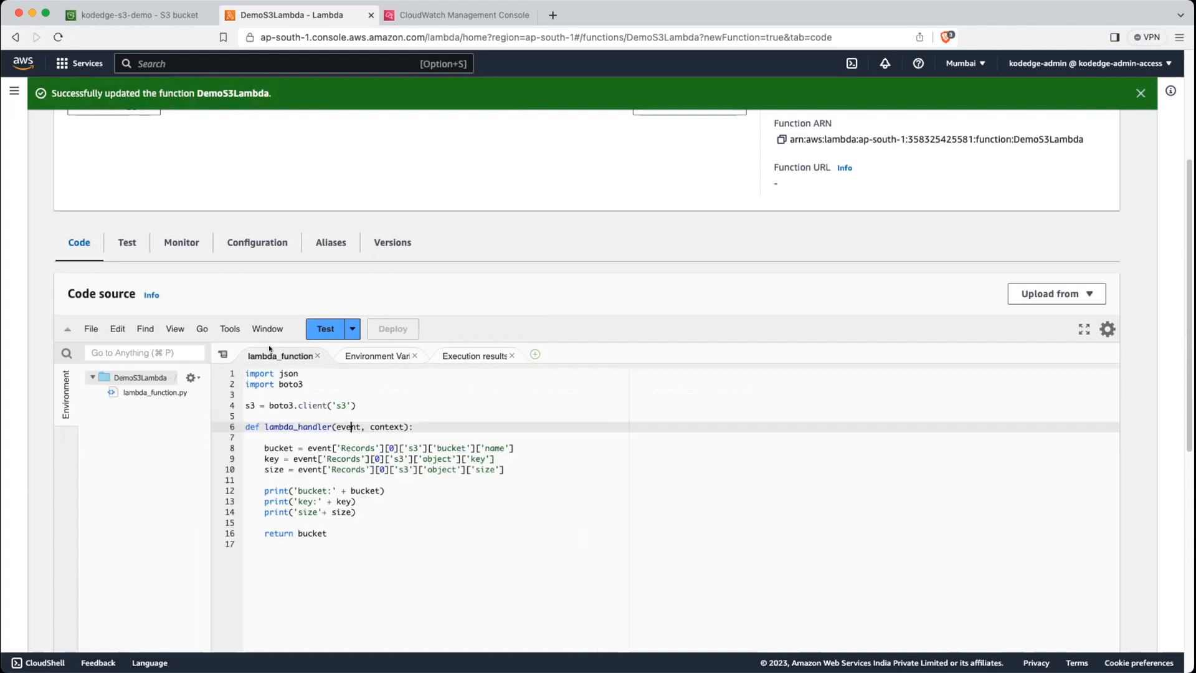
left_click(263, 511)
left_click(327, 512)
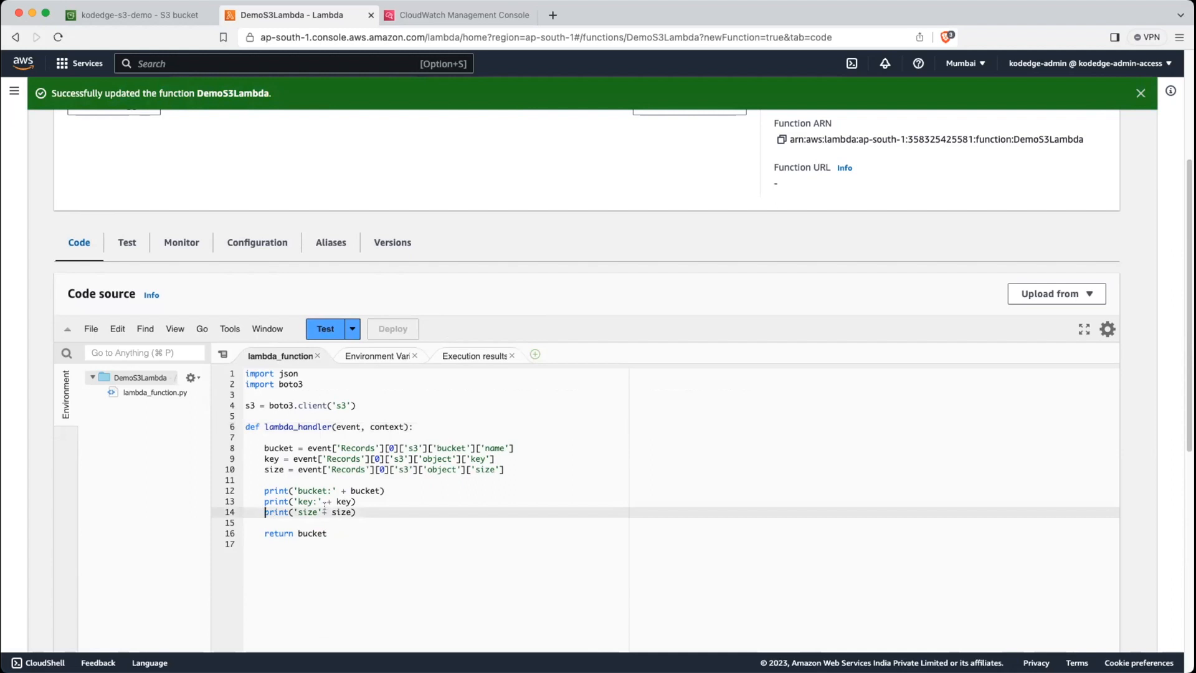
key("BackSpace")
type(",")
left_click(357, 517)
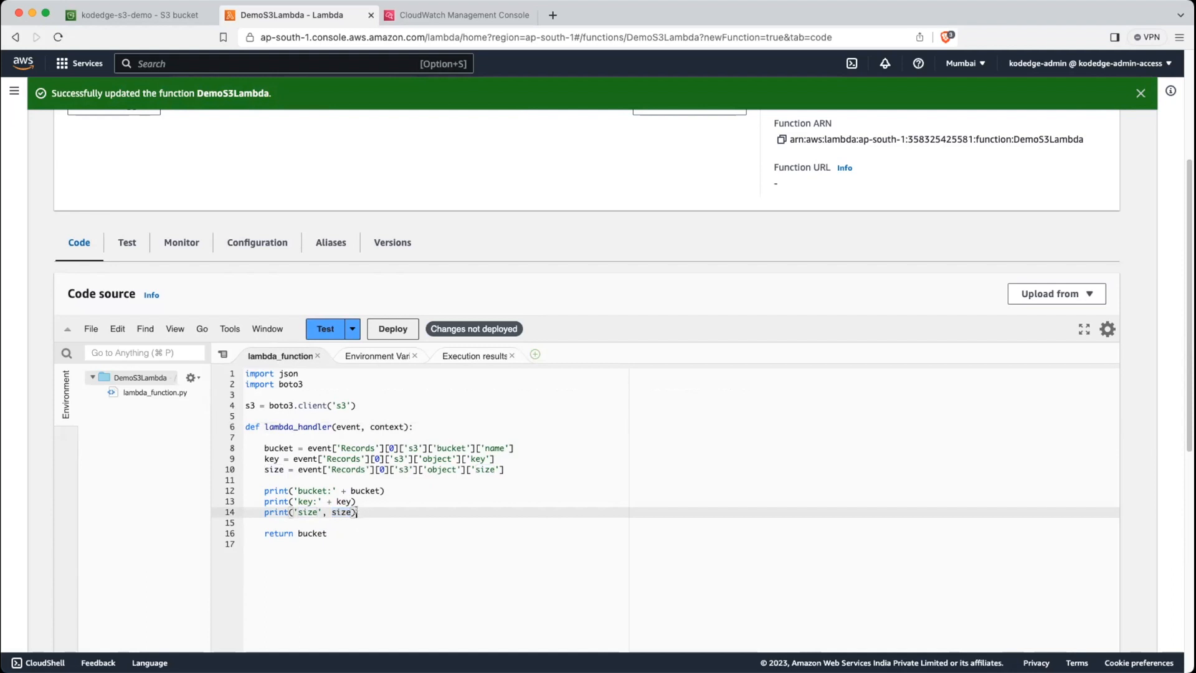
Step: Deploy the corrected size print and rerun the function with the DemoEvent test event
left_click(393, 328)
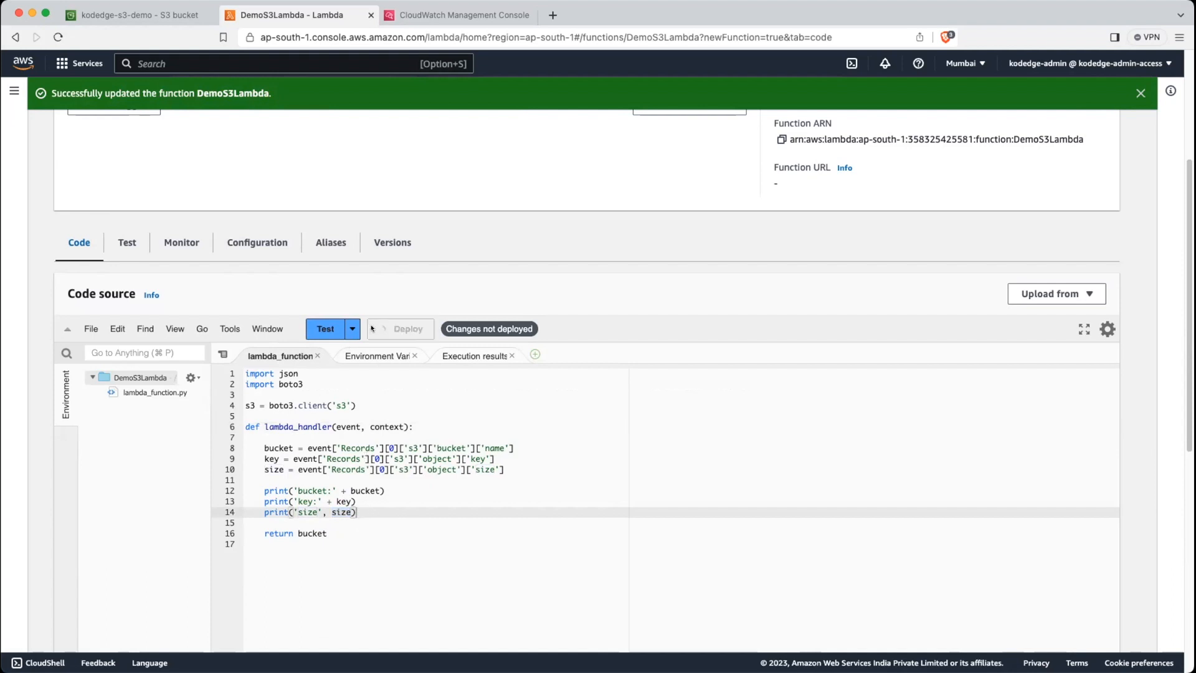
left_click(324, 326)
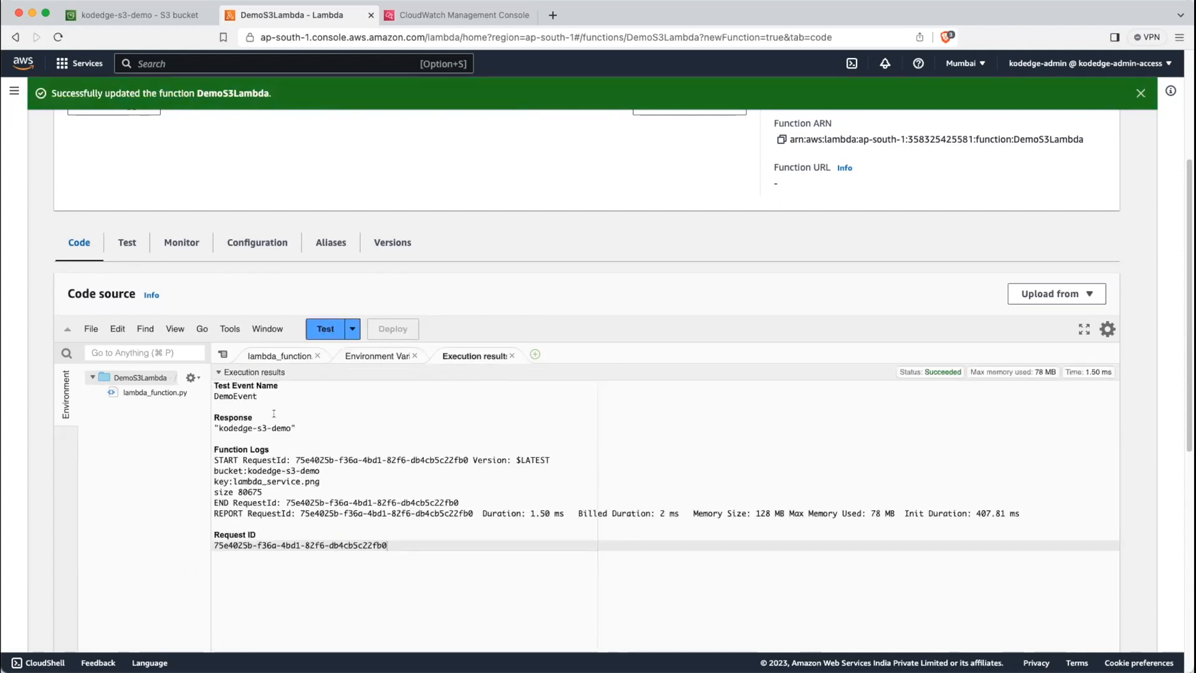
Step: Compare the handler's return statement with the execution results, examining the response, the logged key and the logged size
left_click(290, 356)
left_click(303, 534)
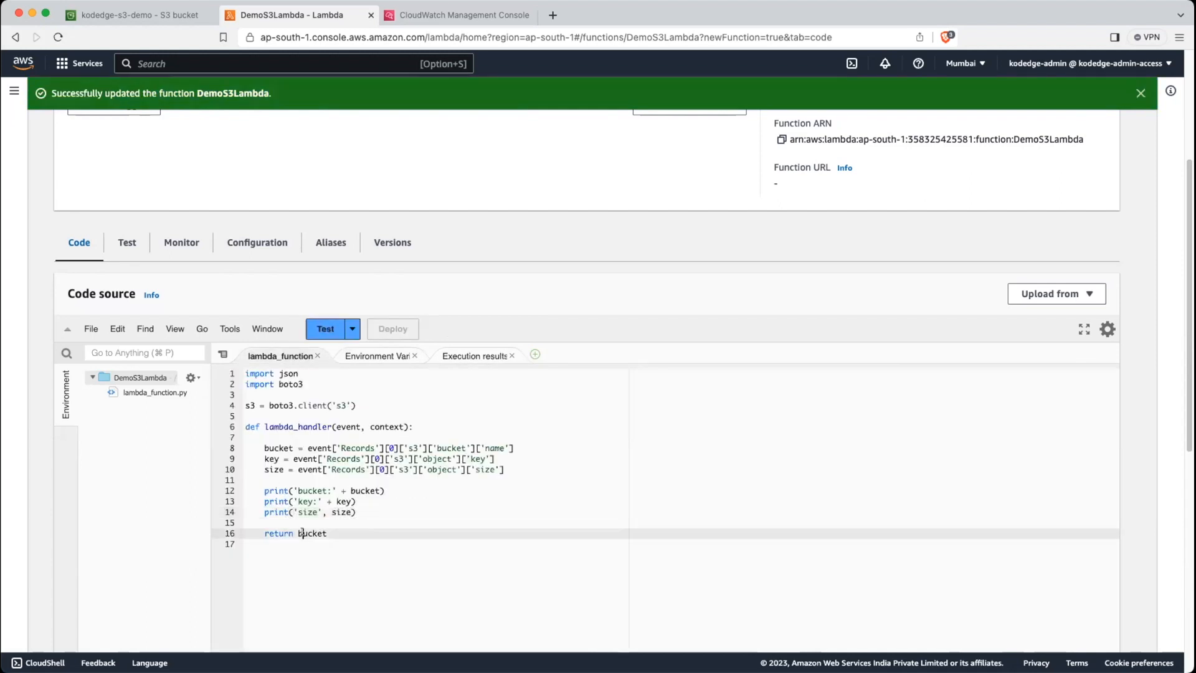
left_click(375, 355)
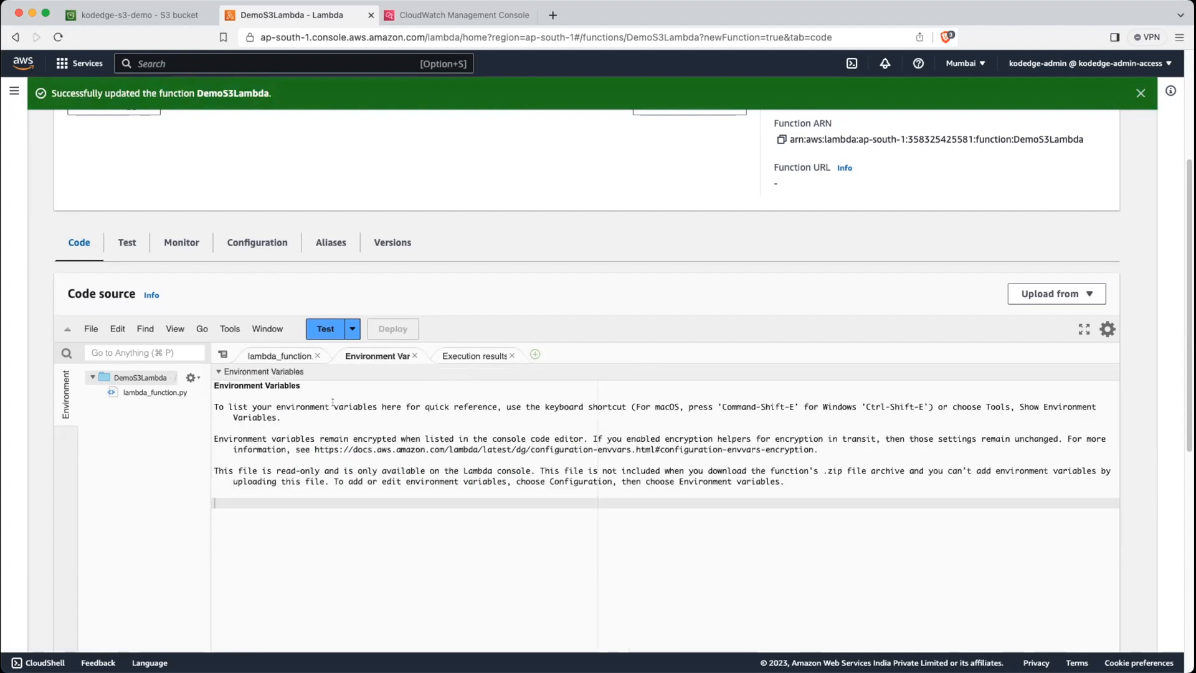
left_click(472, 357)
left_click_drag(219, 428, 291, 428)
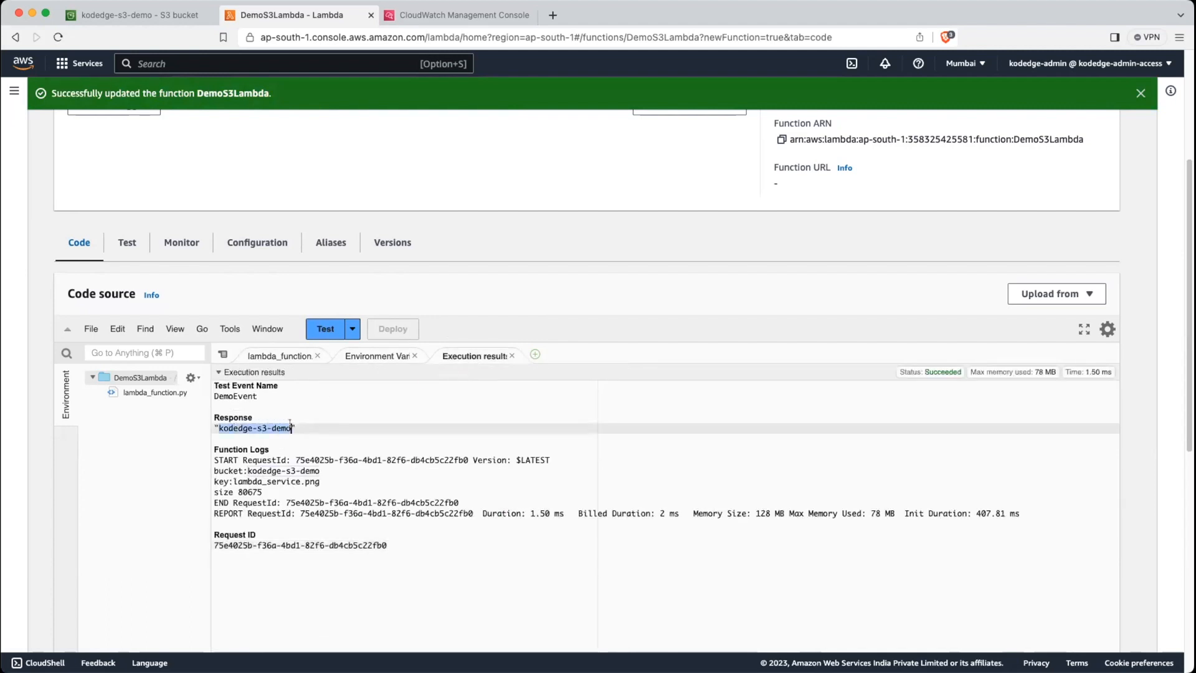
left_click(224, 481)
left_click_drag(232, 479, 321, 479)
double_click(294, 492)
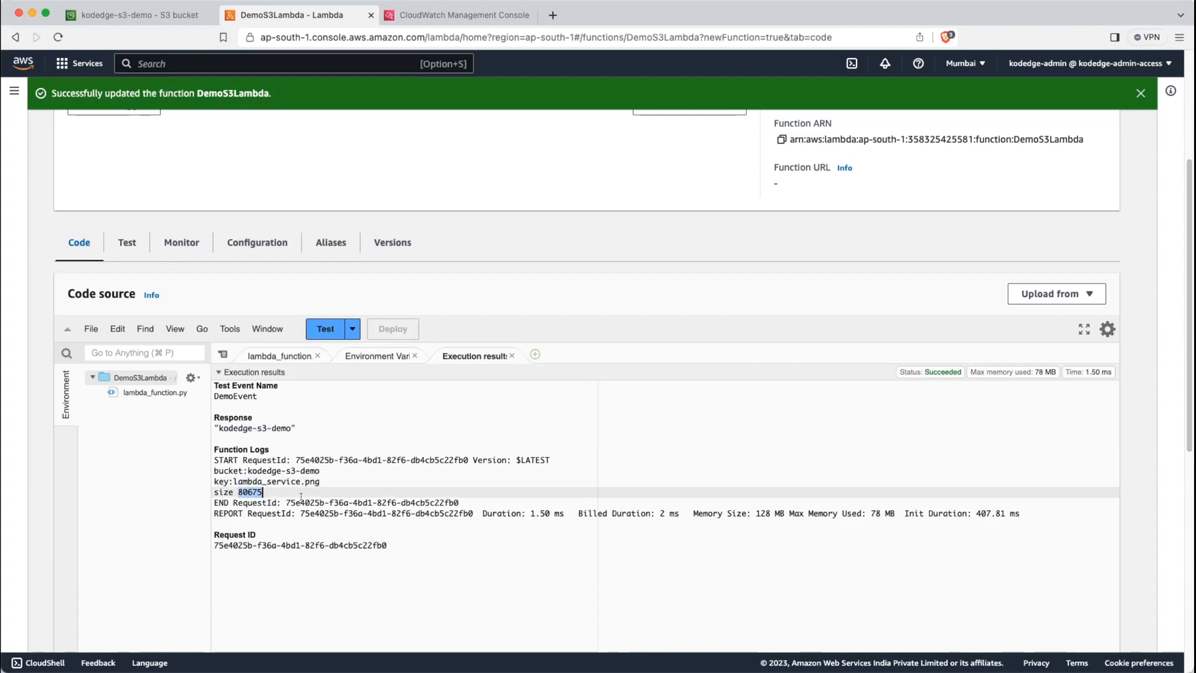
Step: Open a try: block in lambda_handler, one blank line below the size print statement
left_click(294, 359)
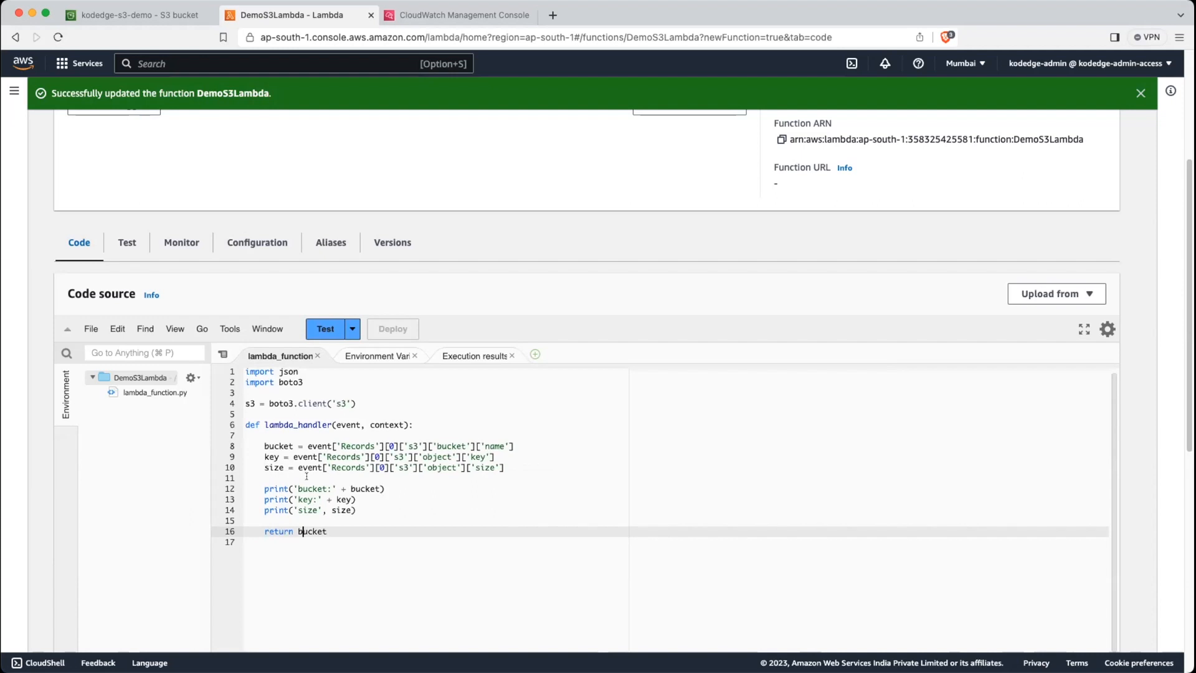
scroll(306, 476, "down", 1)
scroll(307, 476, "down", 2)
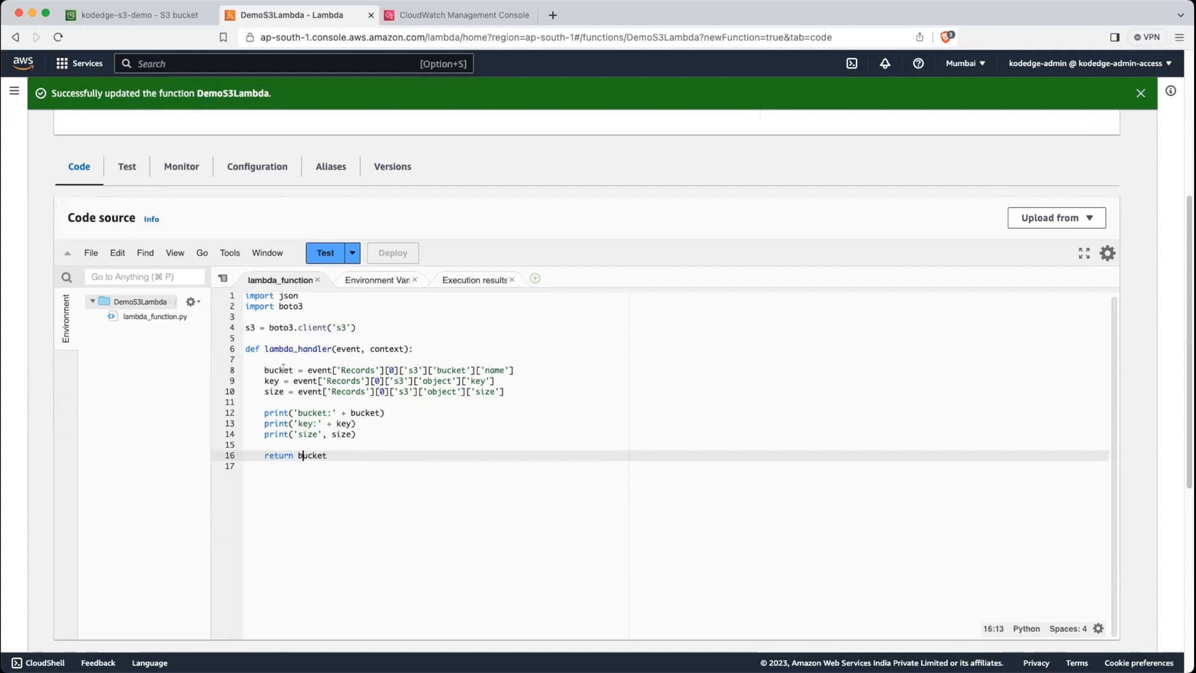
left_click(269, 381)
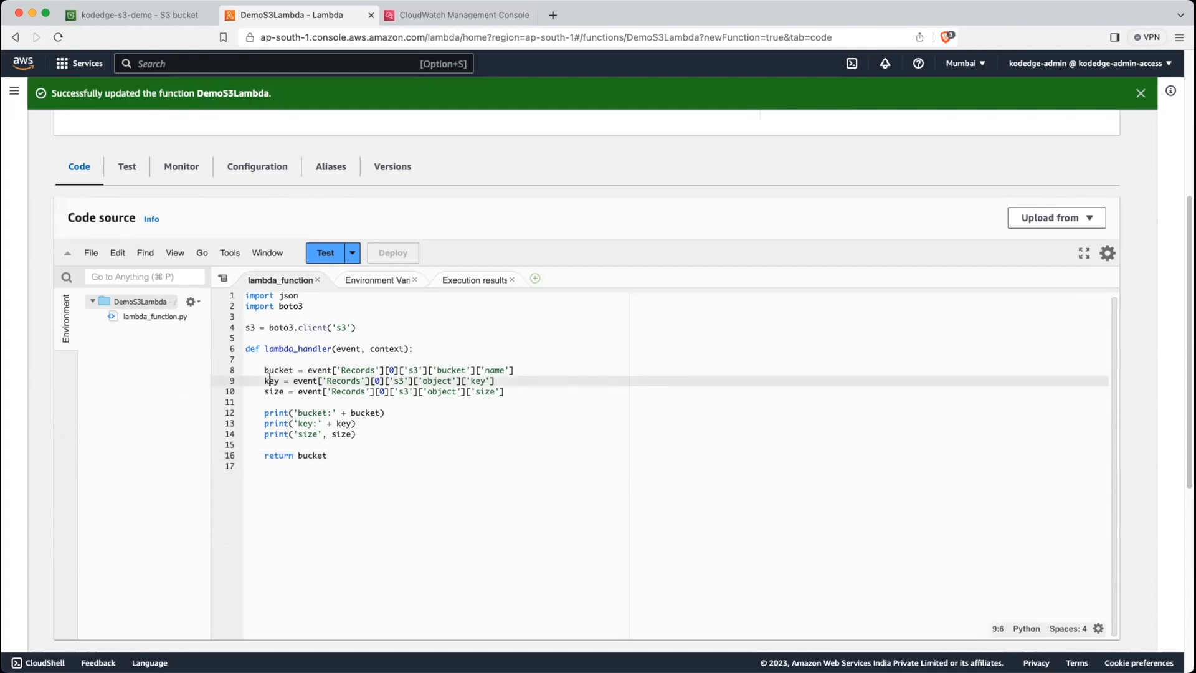
left_click(408, 433)
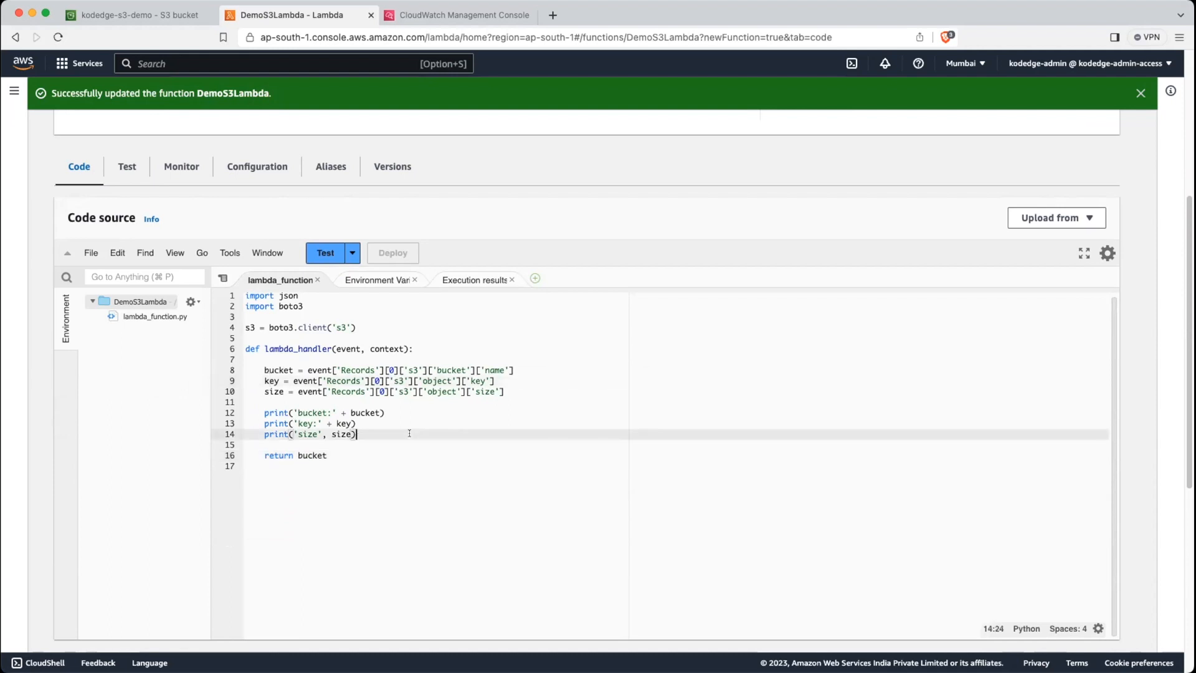
key("Return")
key("Return")
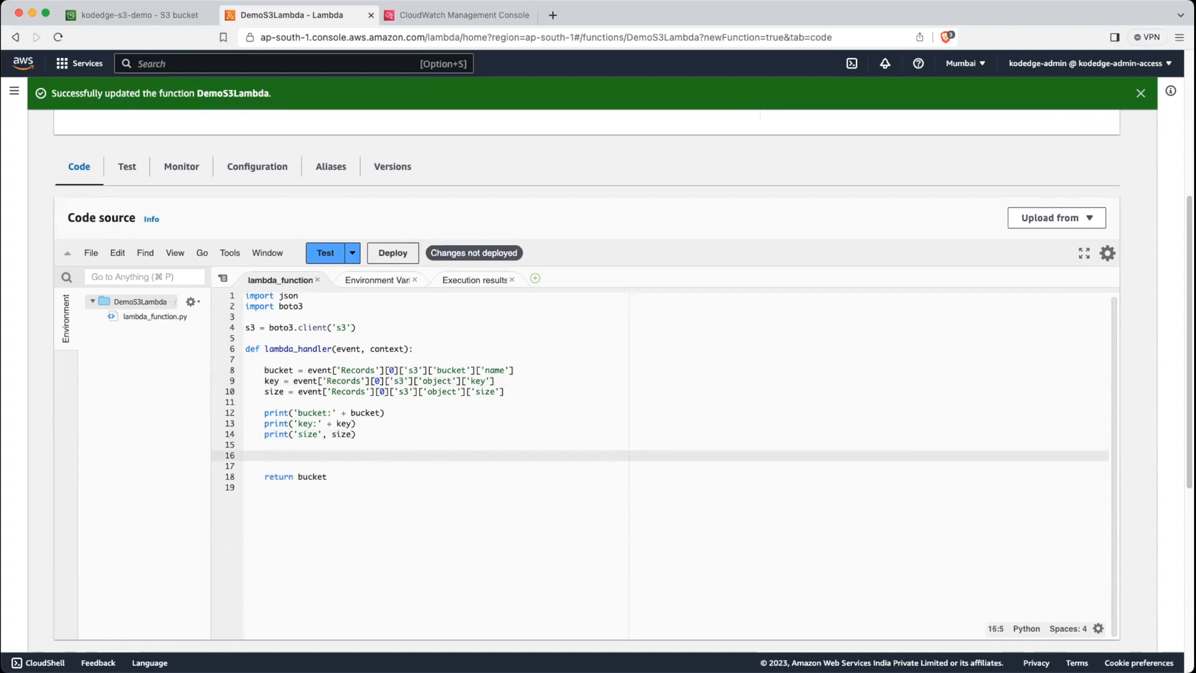
type("try")
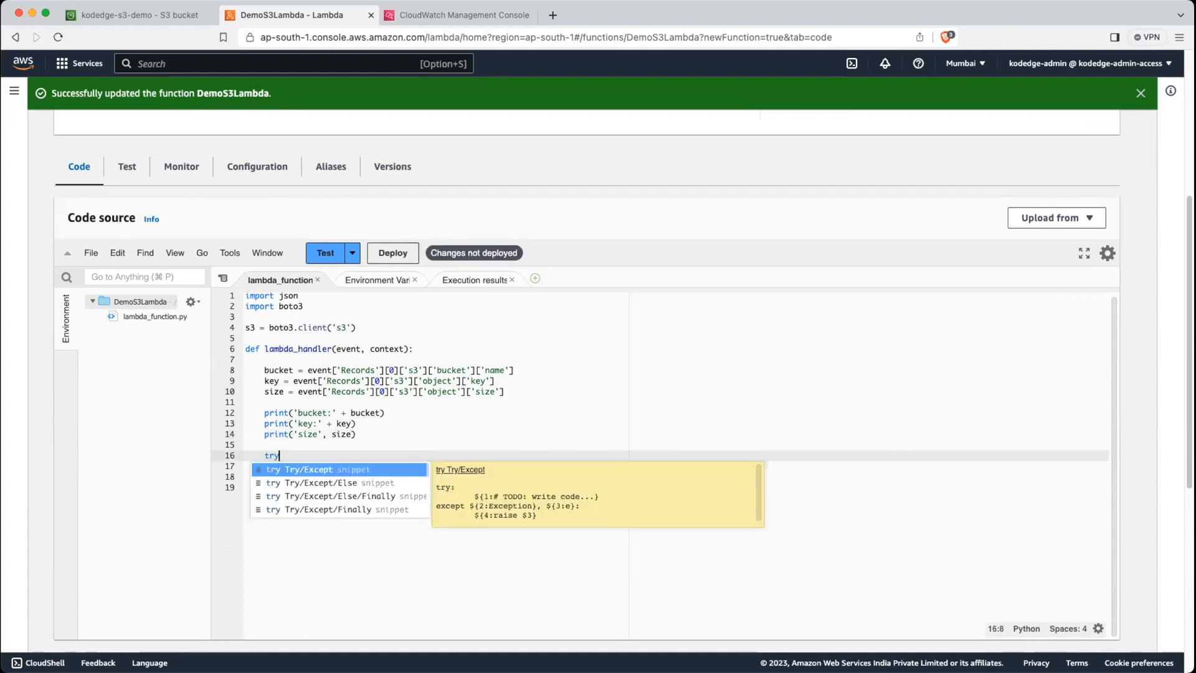
type(":")
key("Return")
Step: Inside the try block, add response = s3.get_object(Bucket=bucket, Key=key)
type("resp")
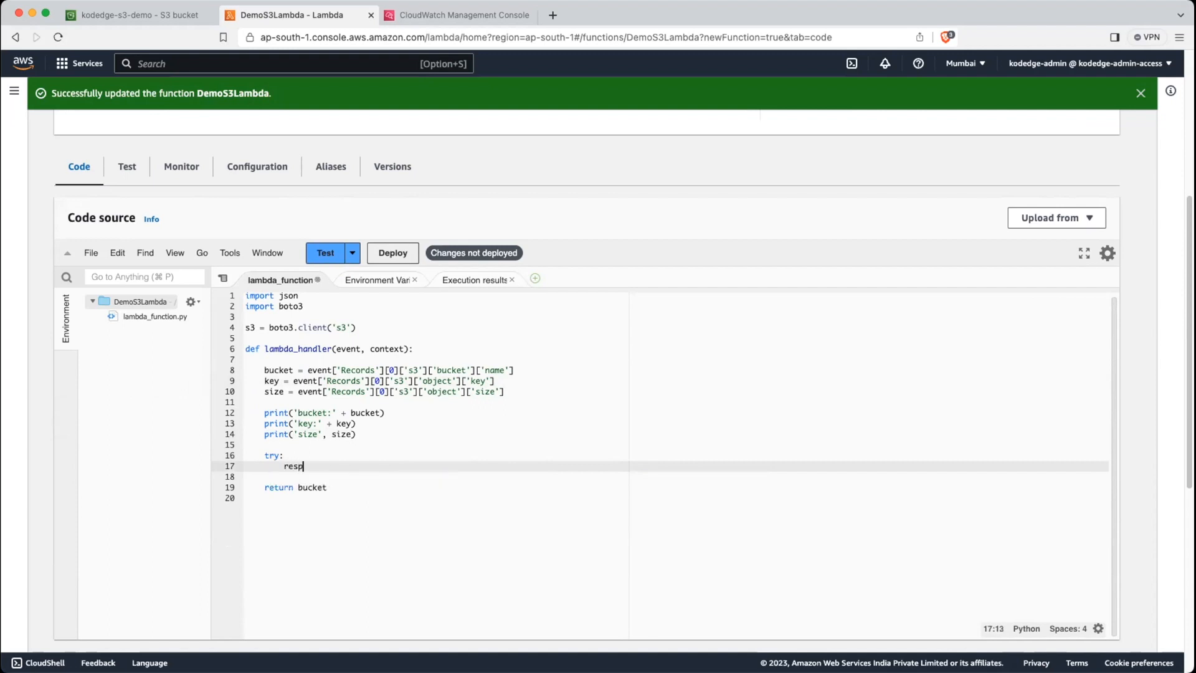
type("onse = s3.get_object(Bucket=bucket")
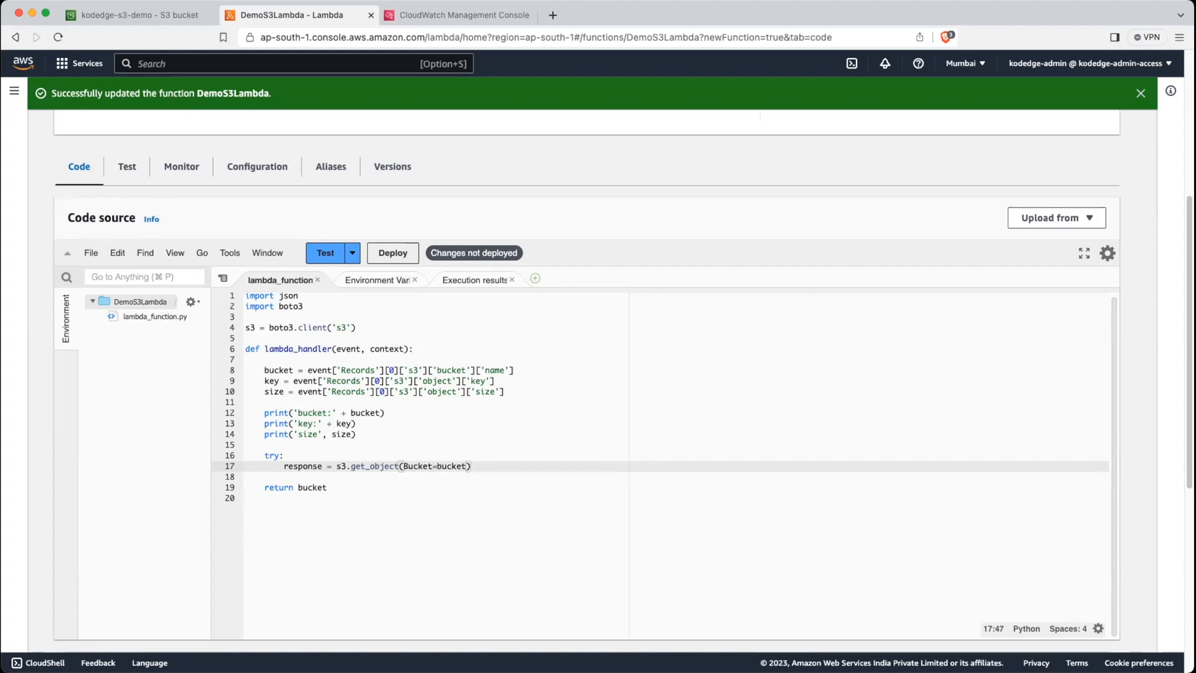
type(", Key=k")
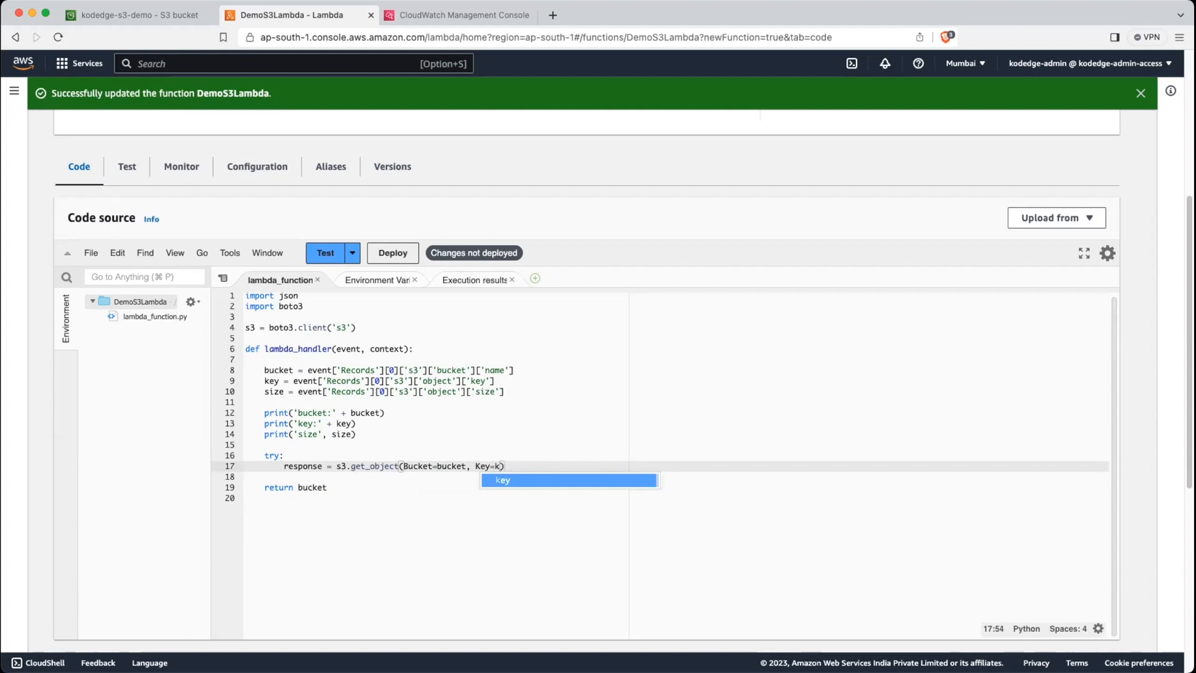
type("ey")
Step: Add print(response) on the line below the get_object call, reusing the copied variable name
key("Return")
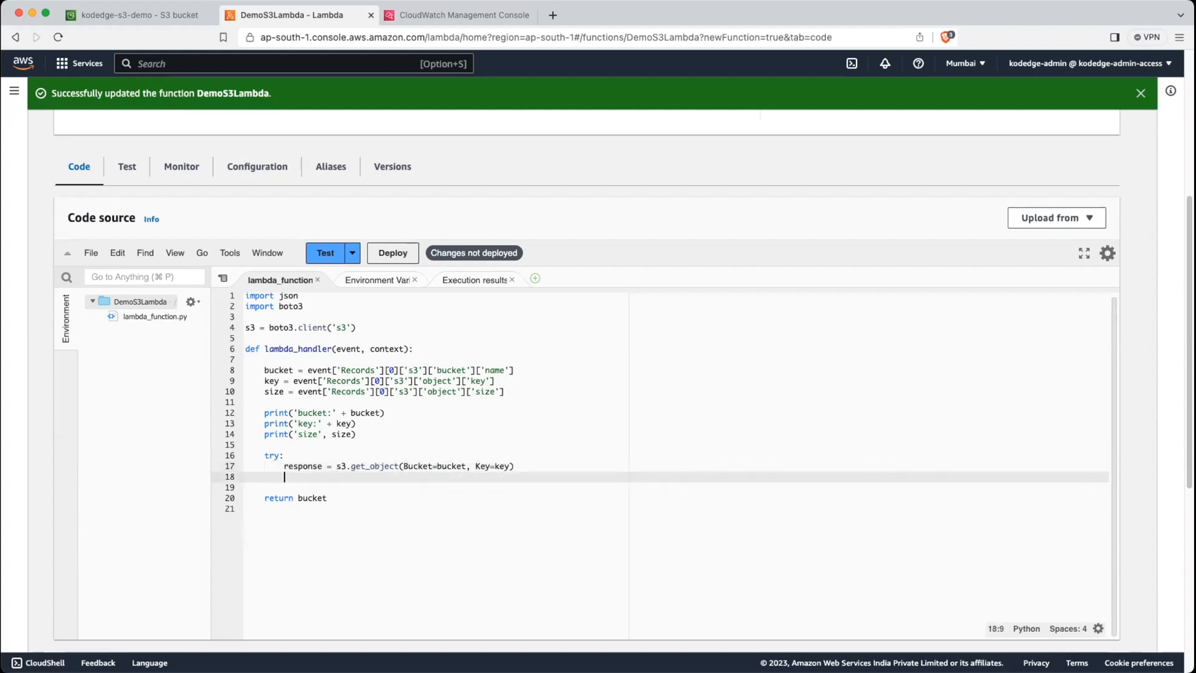
type("print")
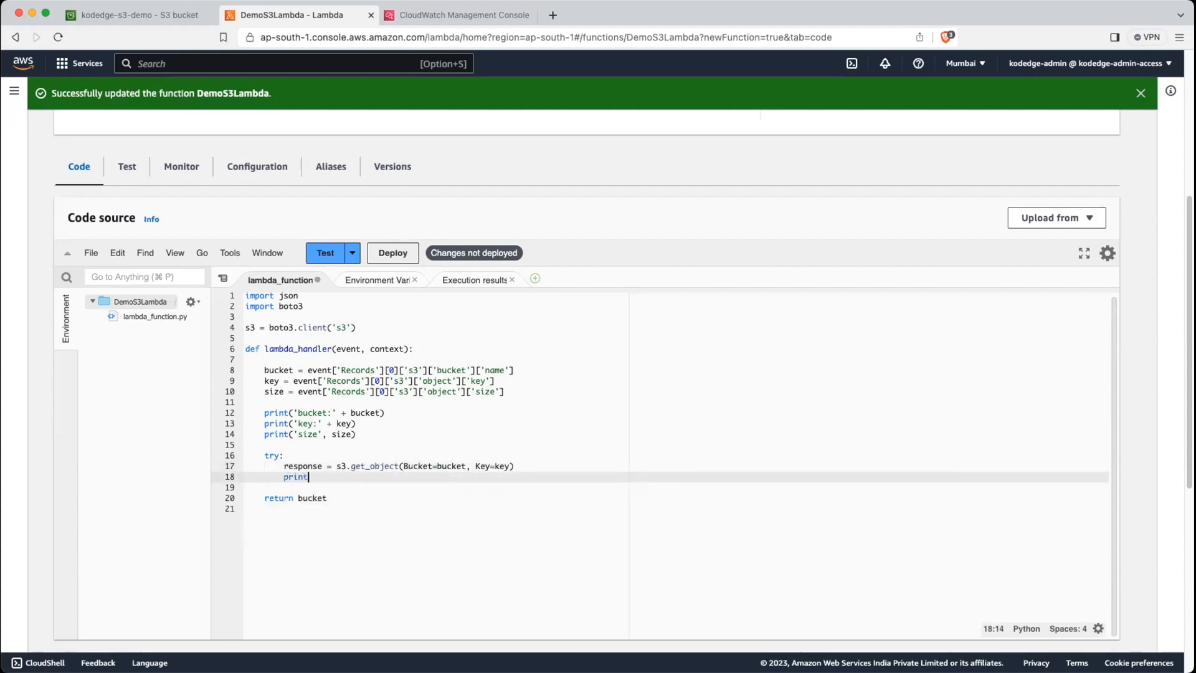
type("(")
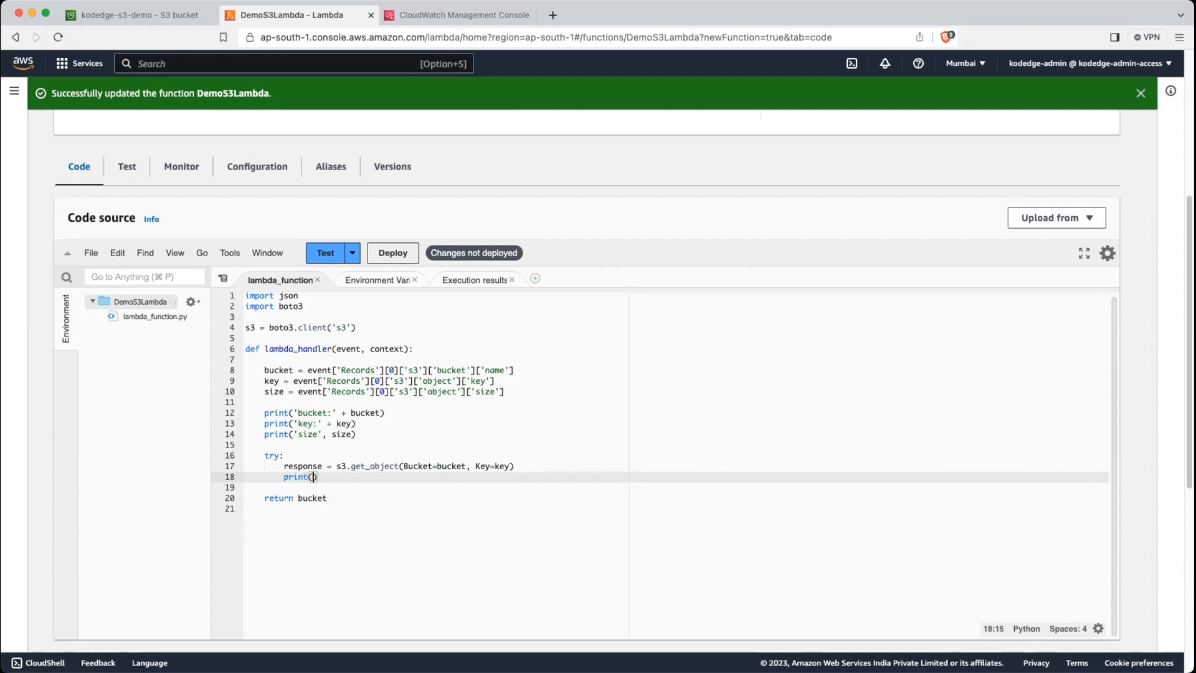
double_click(303, 466)
key("super+c")
left_click(311, 476)
key("super+v")
Step: Add an except Exception as e: clause one blank line below the try body, with print(e) inside it
key("Return")
key("Return")
key("BackSpace")
type("exce")
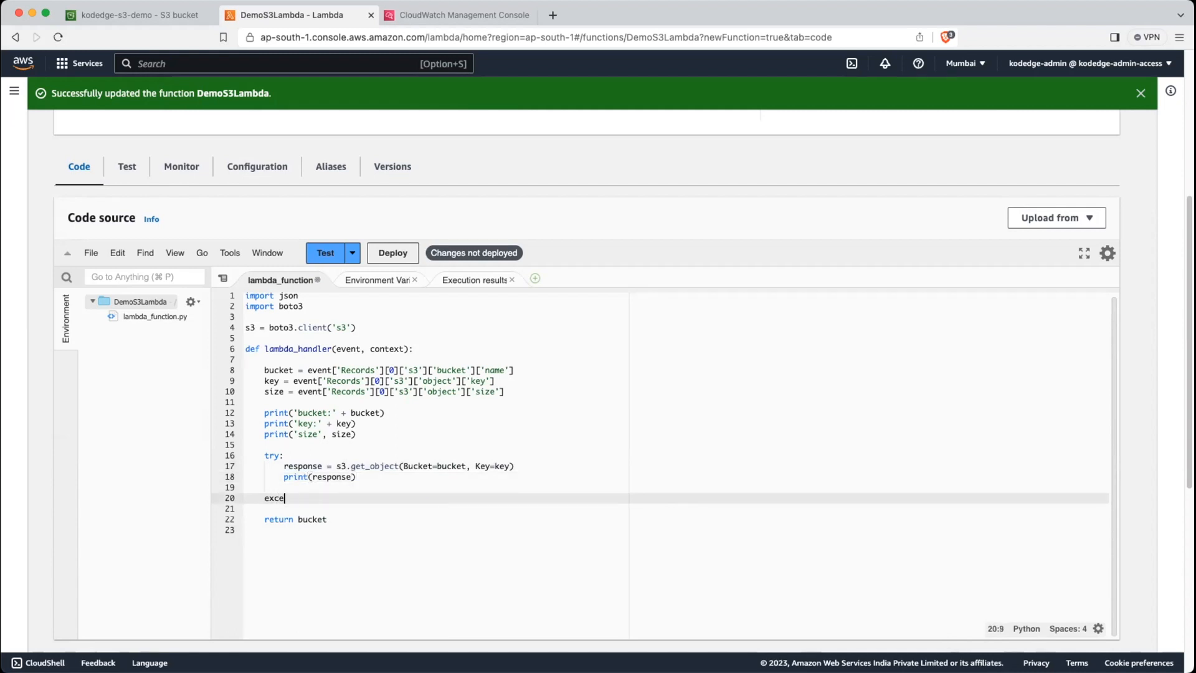
type("pt Exception as e")
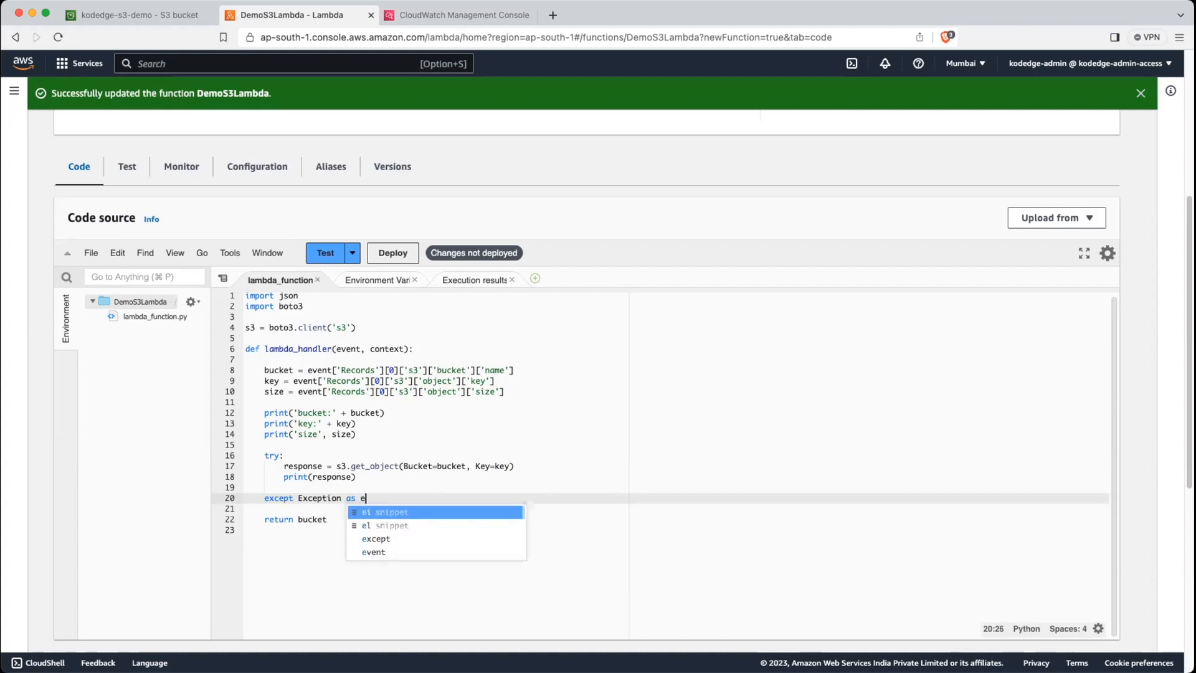
type(":")
key("Return")
type("print(e)e")
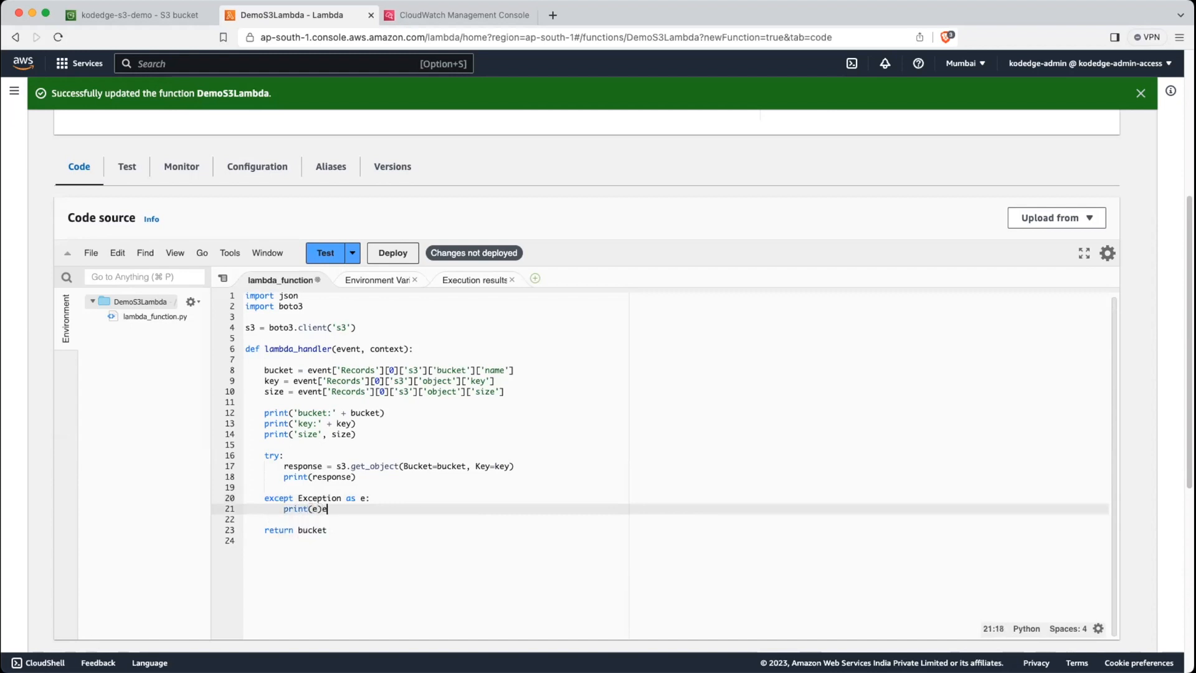
key("BackSpace")
Step: Add print("Error while getting s3 object") below print(e) in the except block
key("Return")
type("prin")
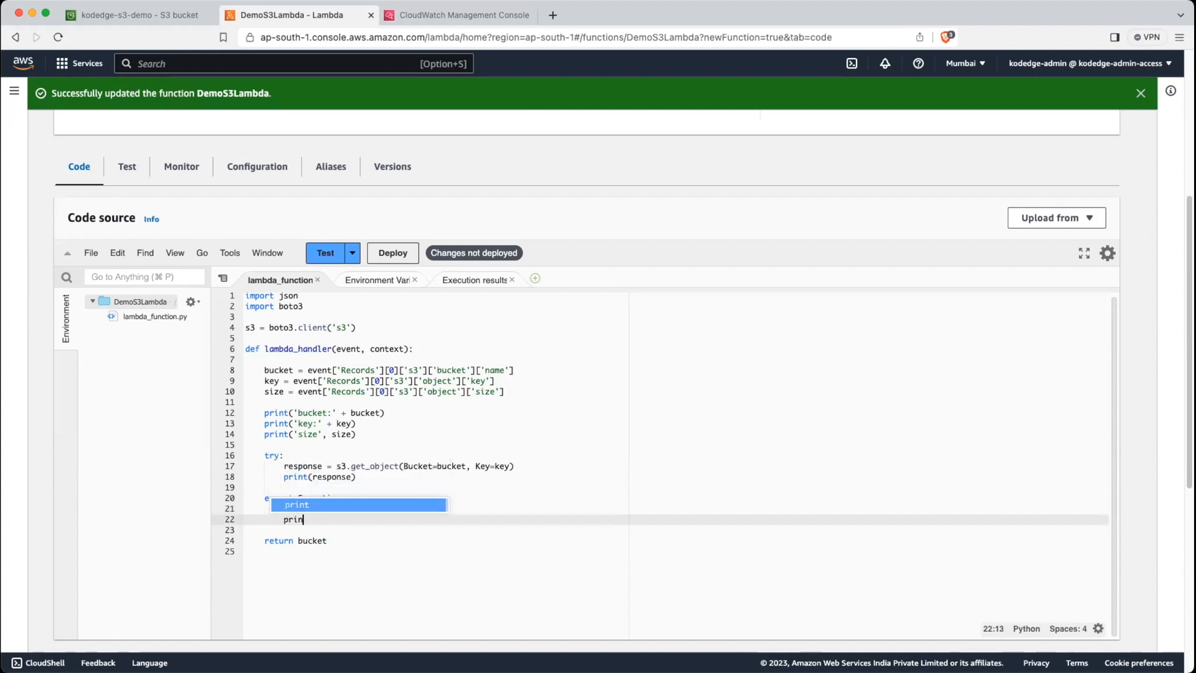
type("t(\"Error wh")
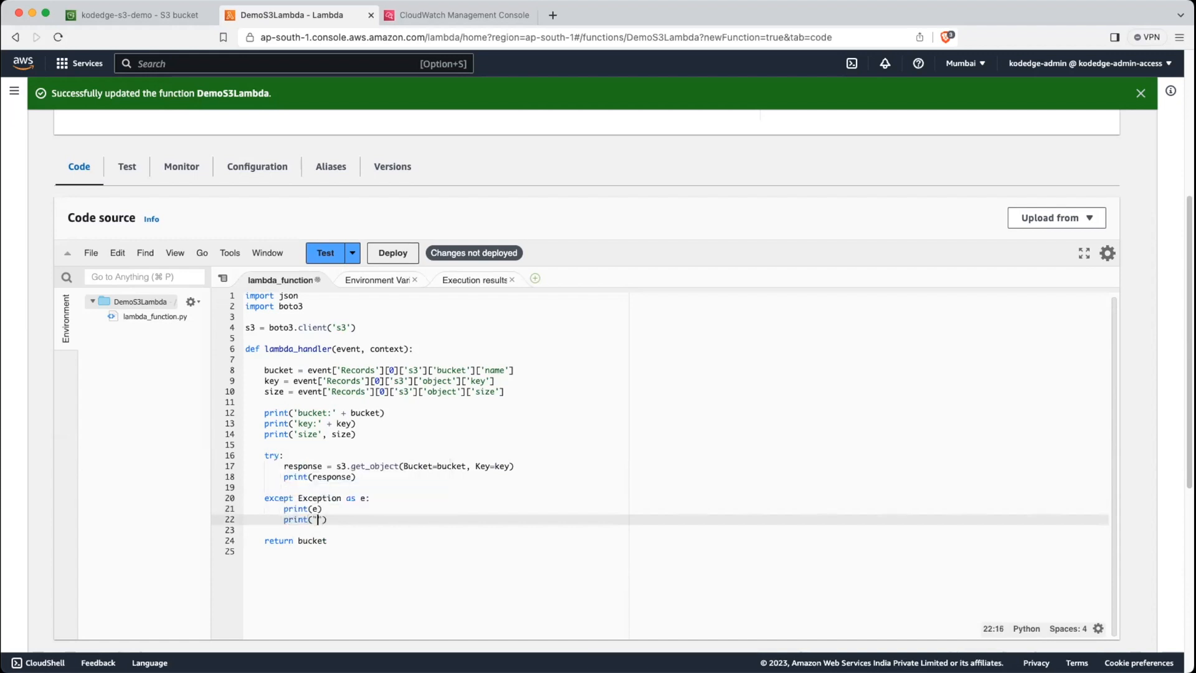
type("ile gettin")
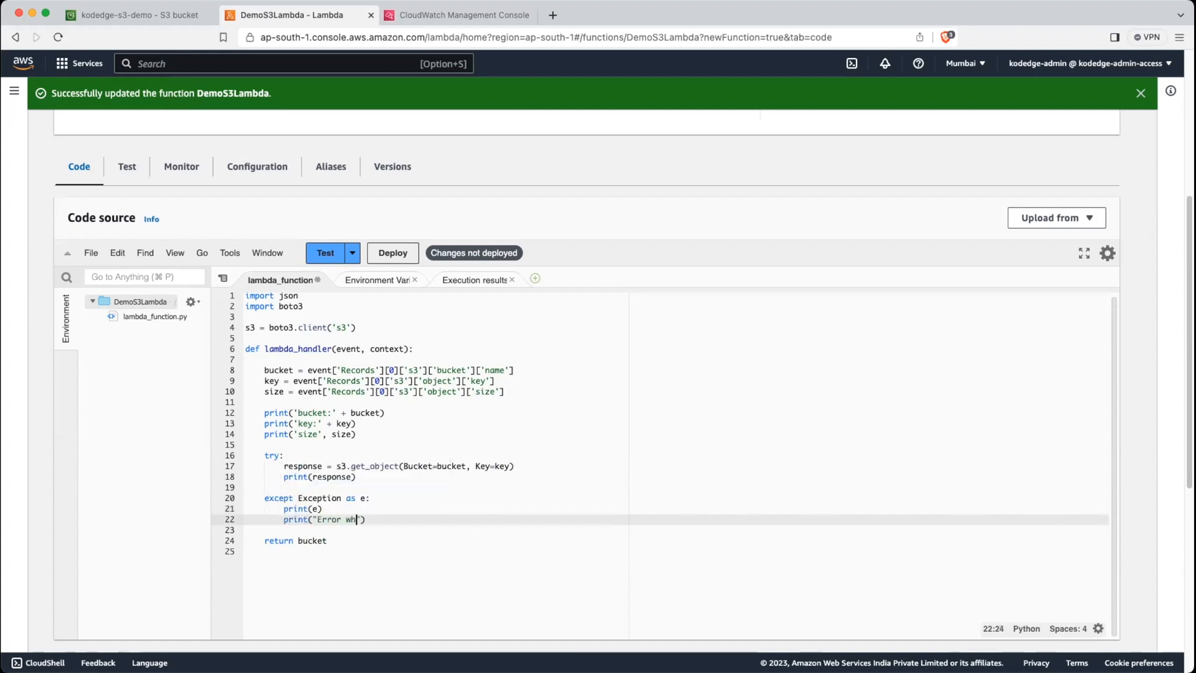
type("g s")
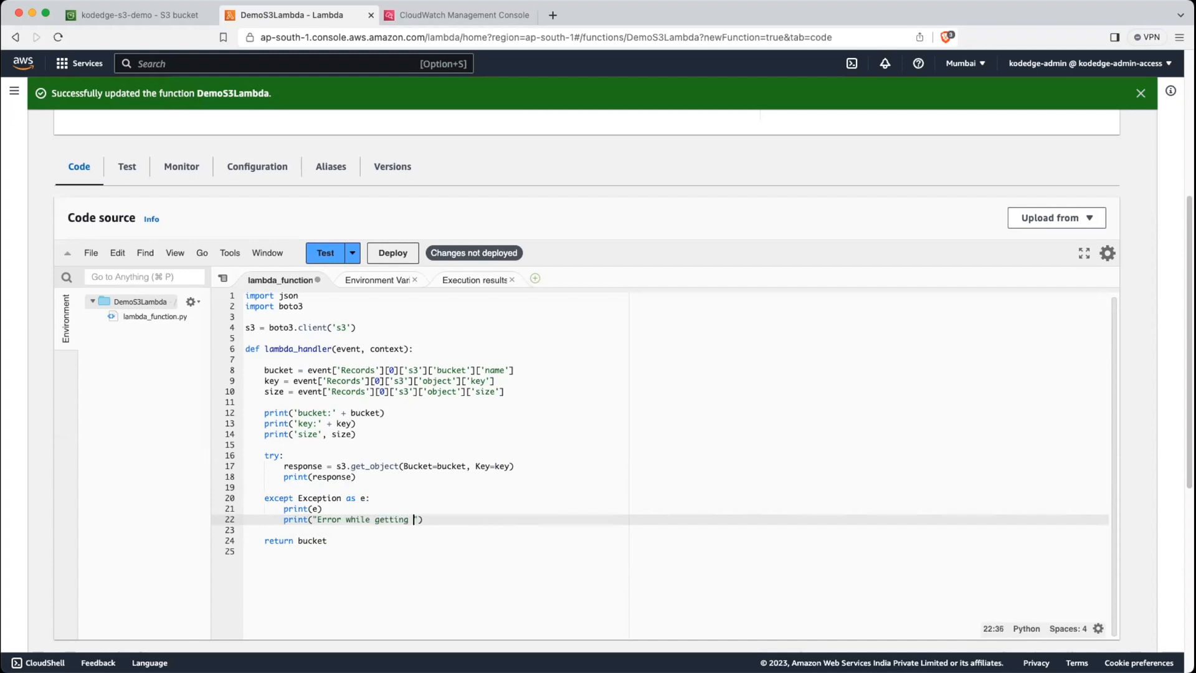
type("3 object")
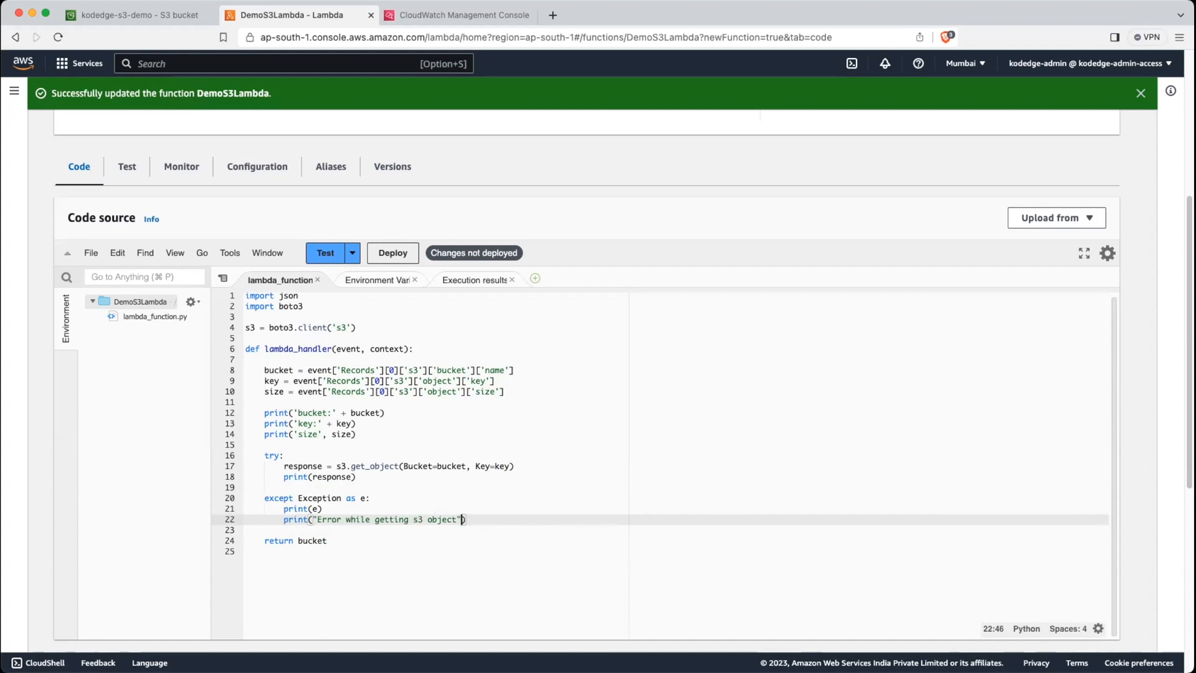
Step: End the except block with raise e on the line below the error message print
key("Return")
type("raise")
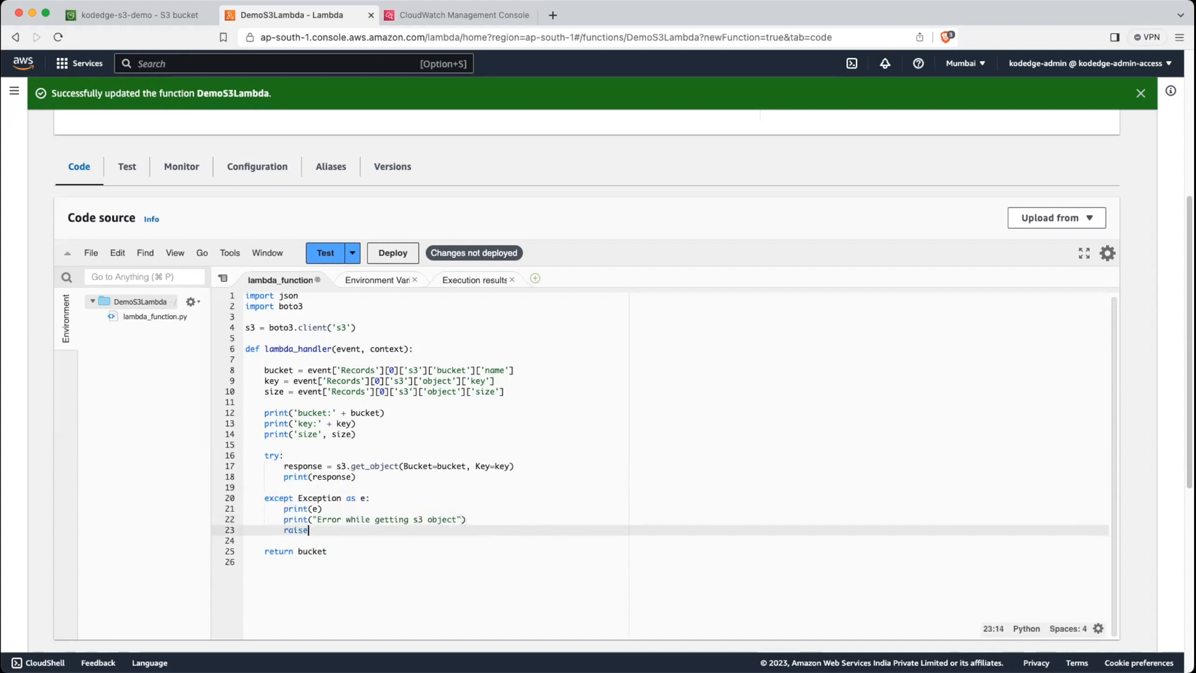
type(" e")
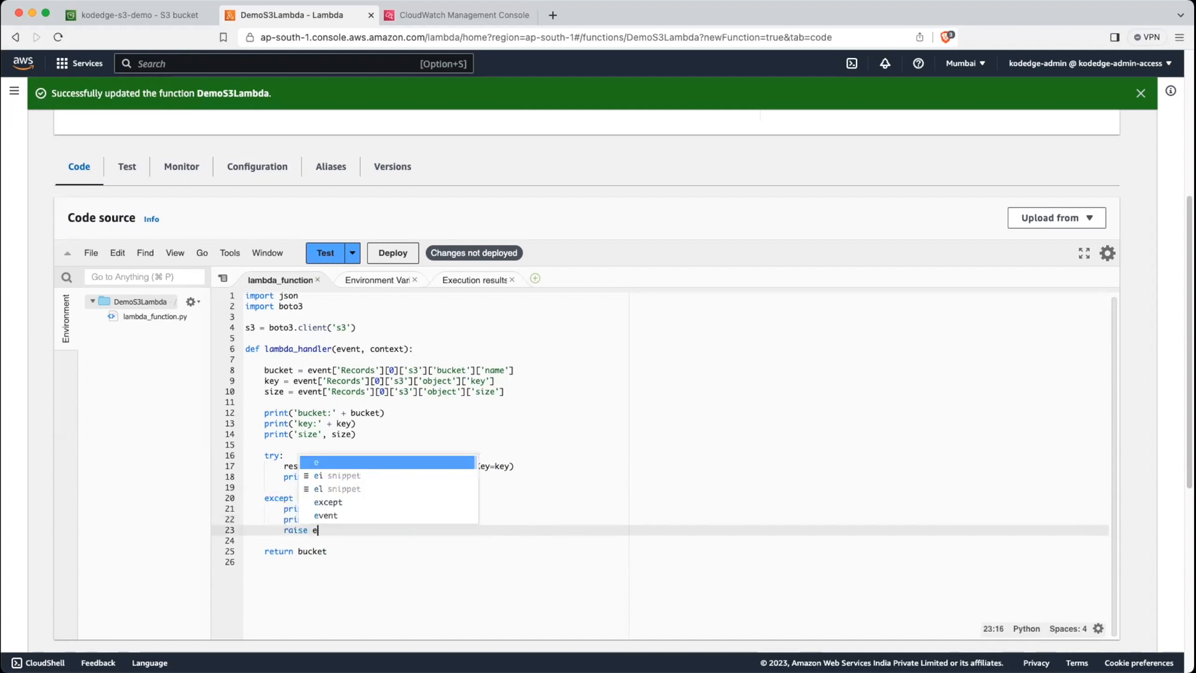
key("Escape")
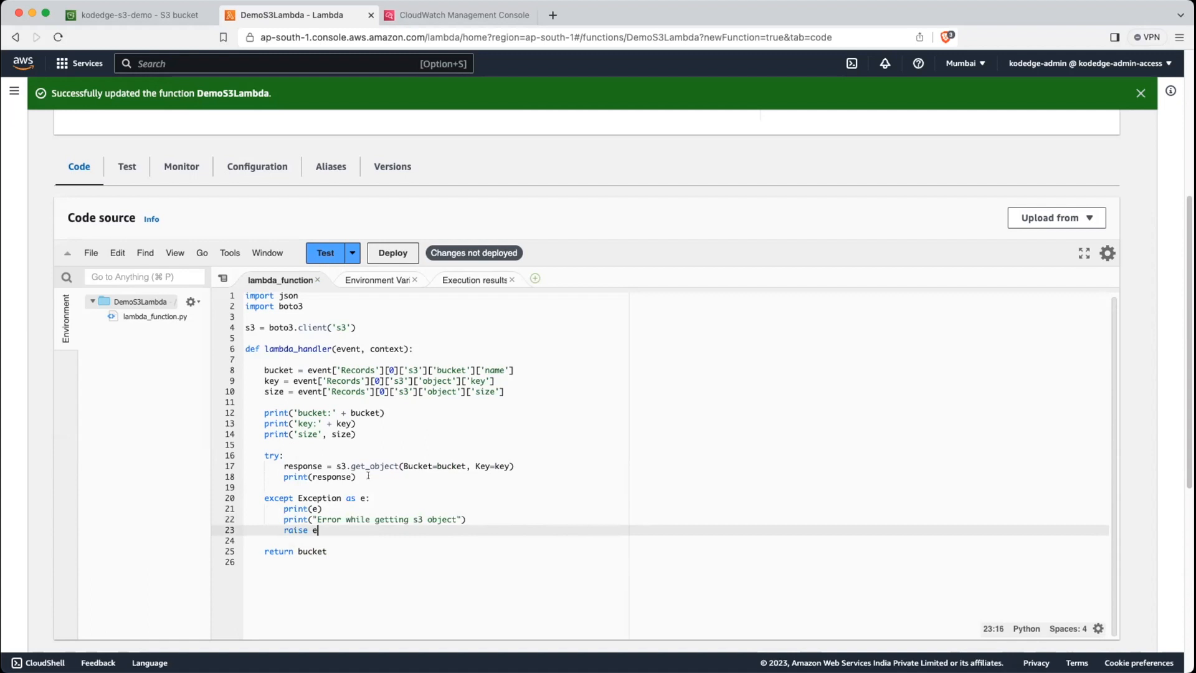
Step: Deploy the updated function, run the DemoEvent test and examine the errorMessage in the execution results
left_click(393, 253)
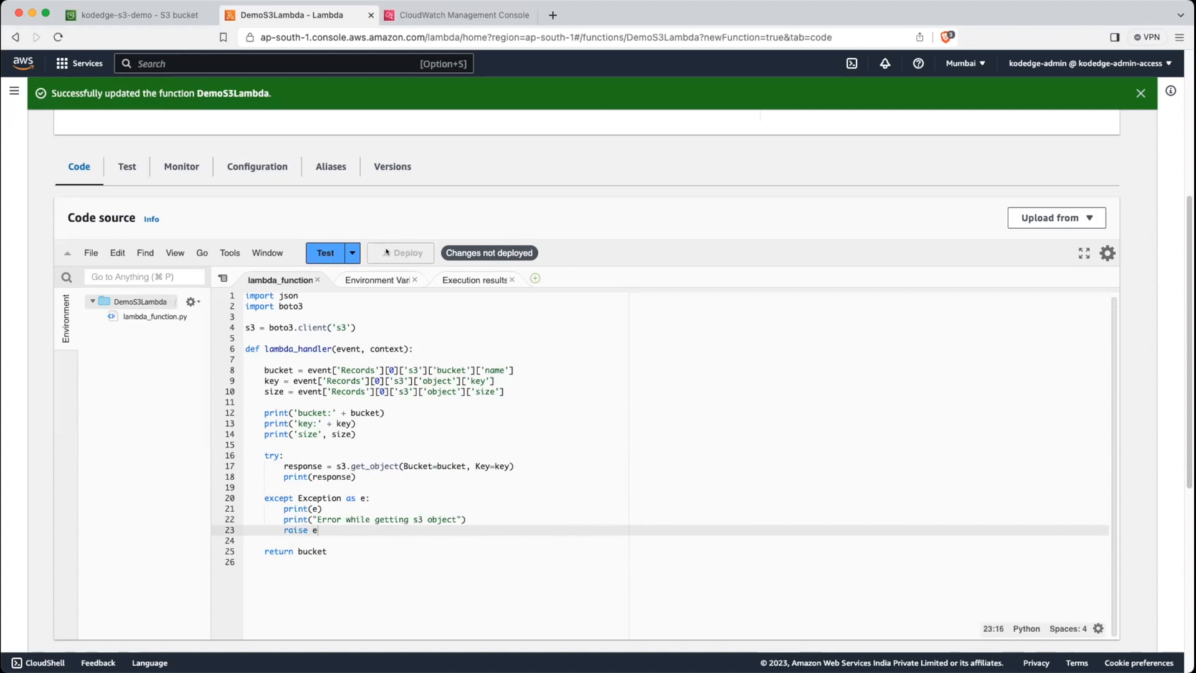
left_click(325, 252)
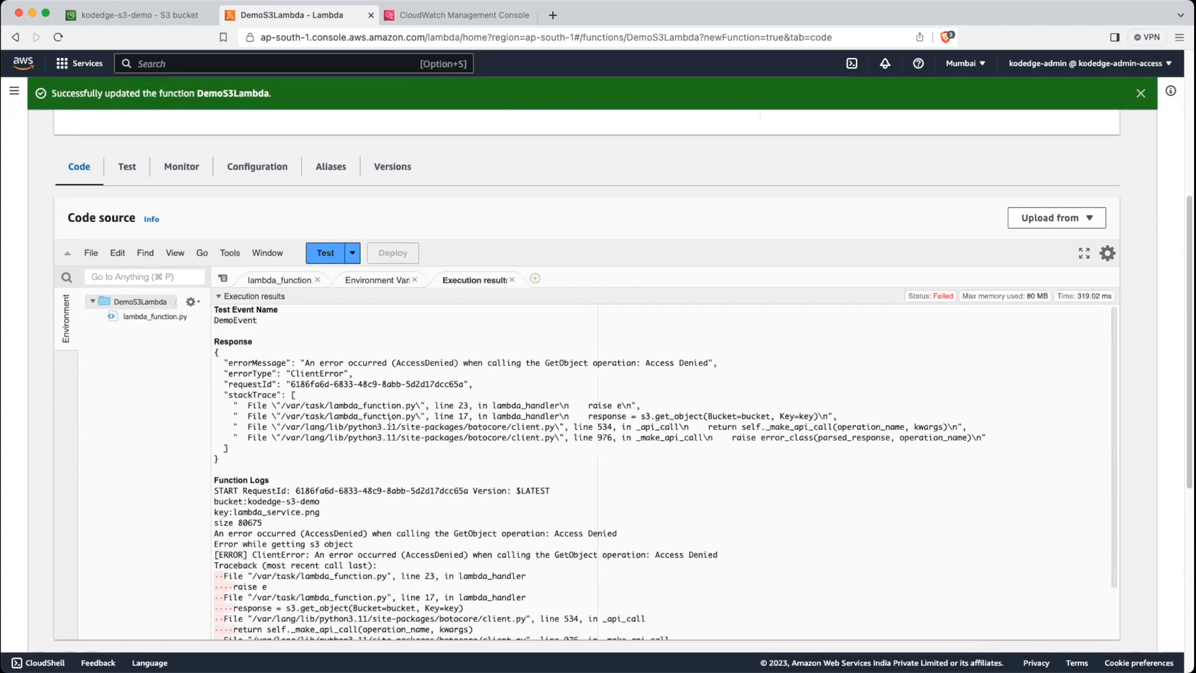
scroll(388, 425, "up", 1)
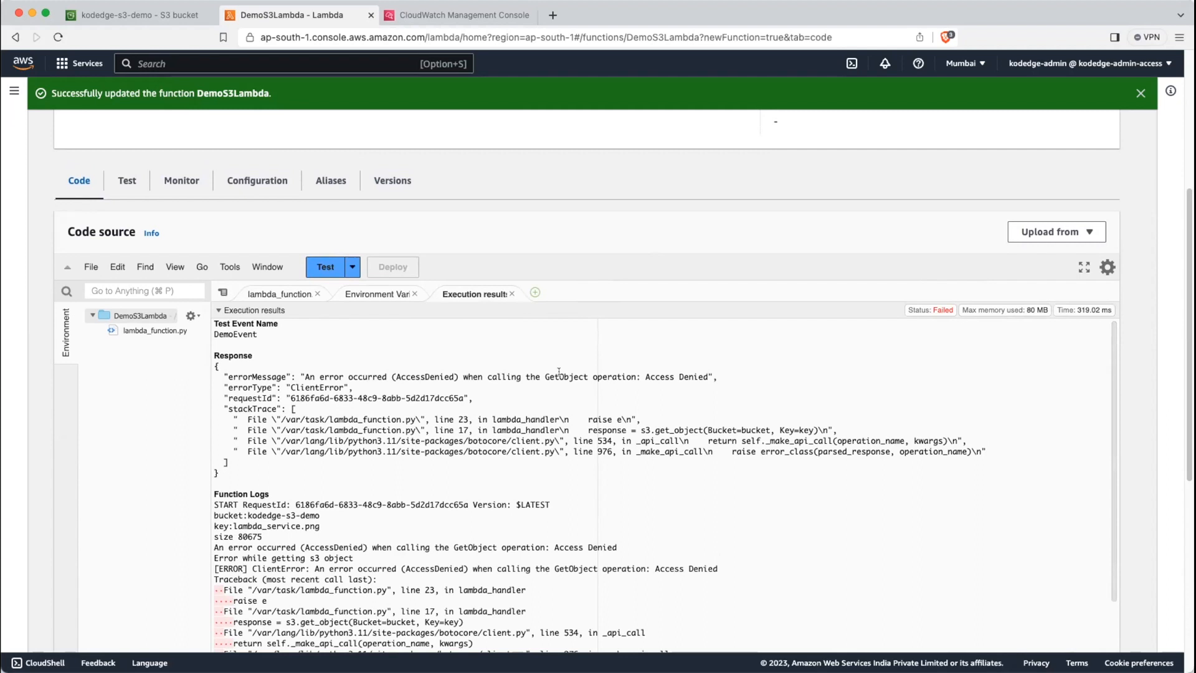
double_click(609, 375)
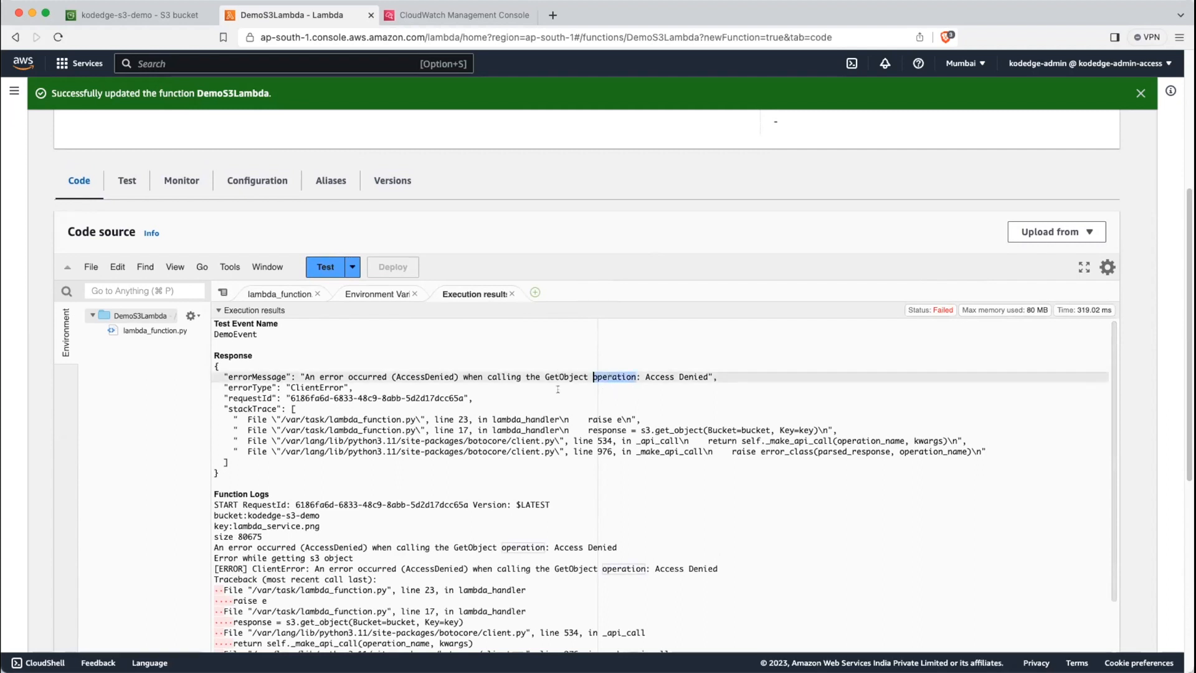
left_click(472, 395)
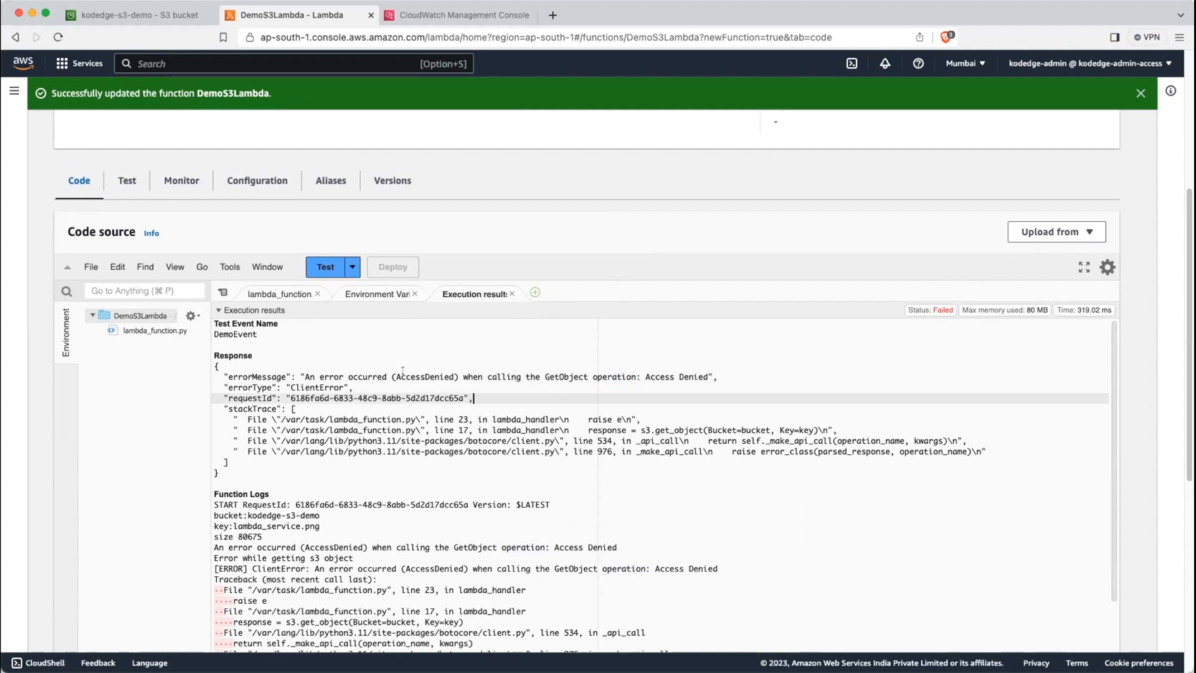
double_click(550, 377)
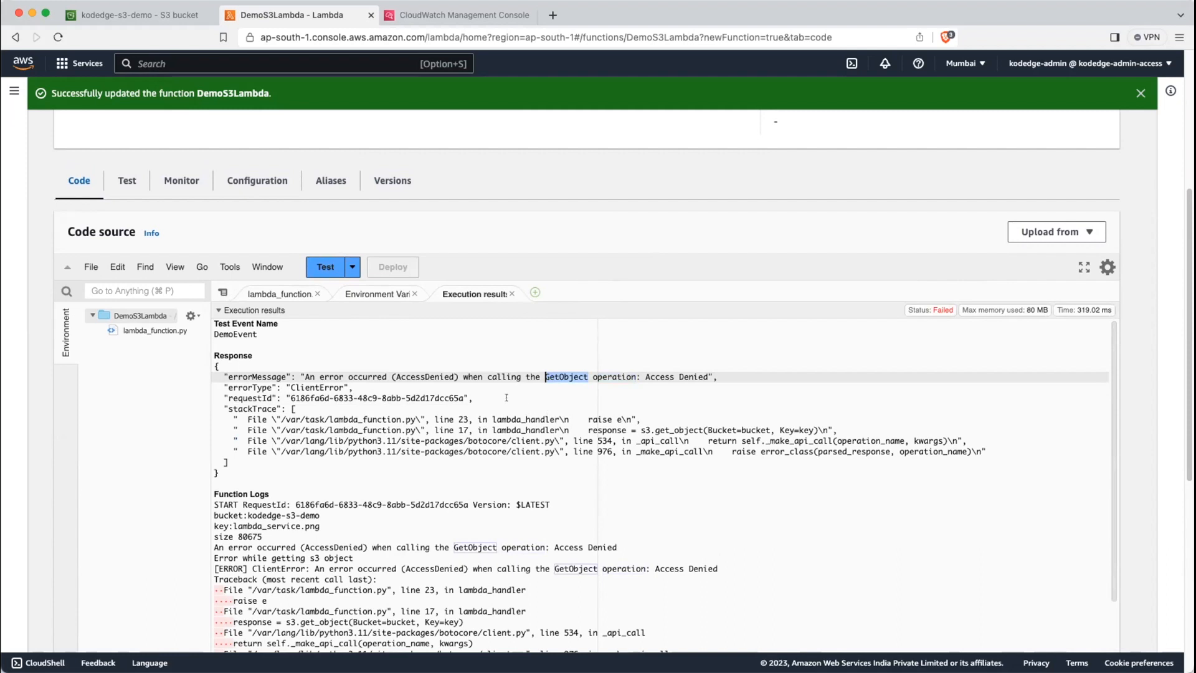
Step: Examine the function's execution role permissions and the services listed in its resource summary
left_click(280, 294)
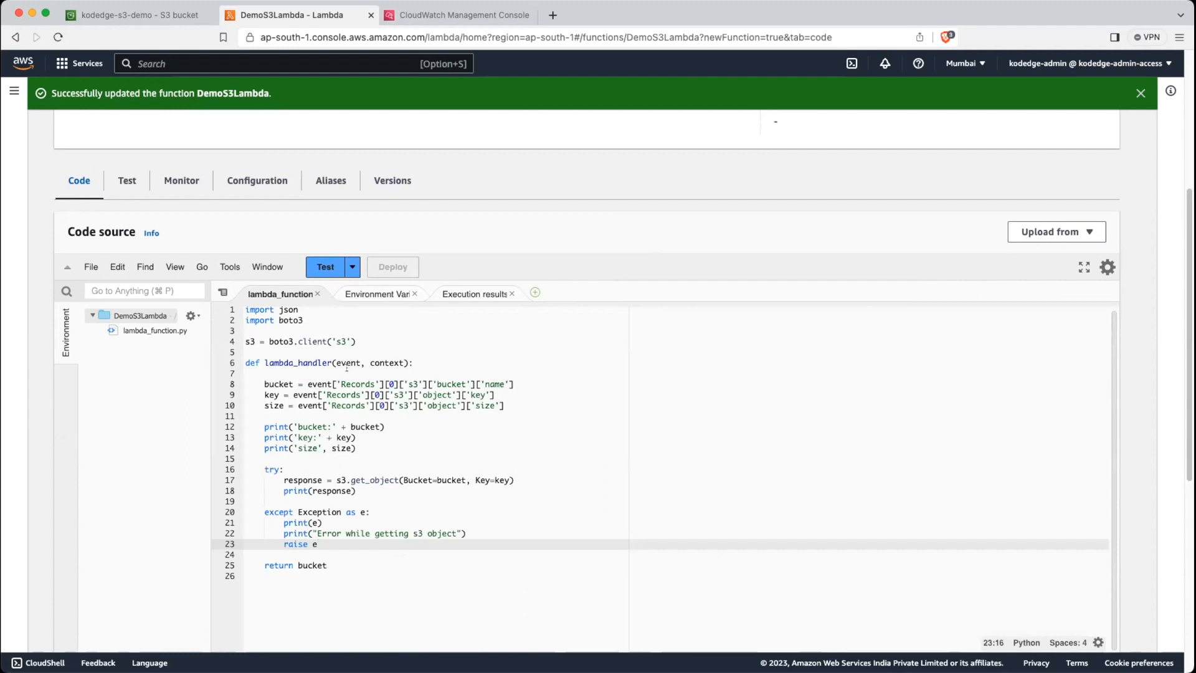
scroll(268, 316, "up", 2)
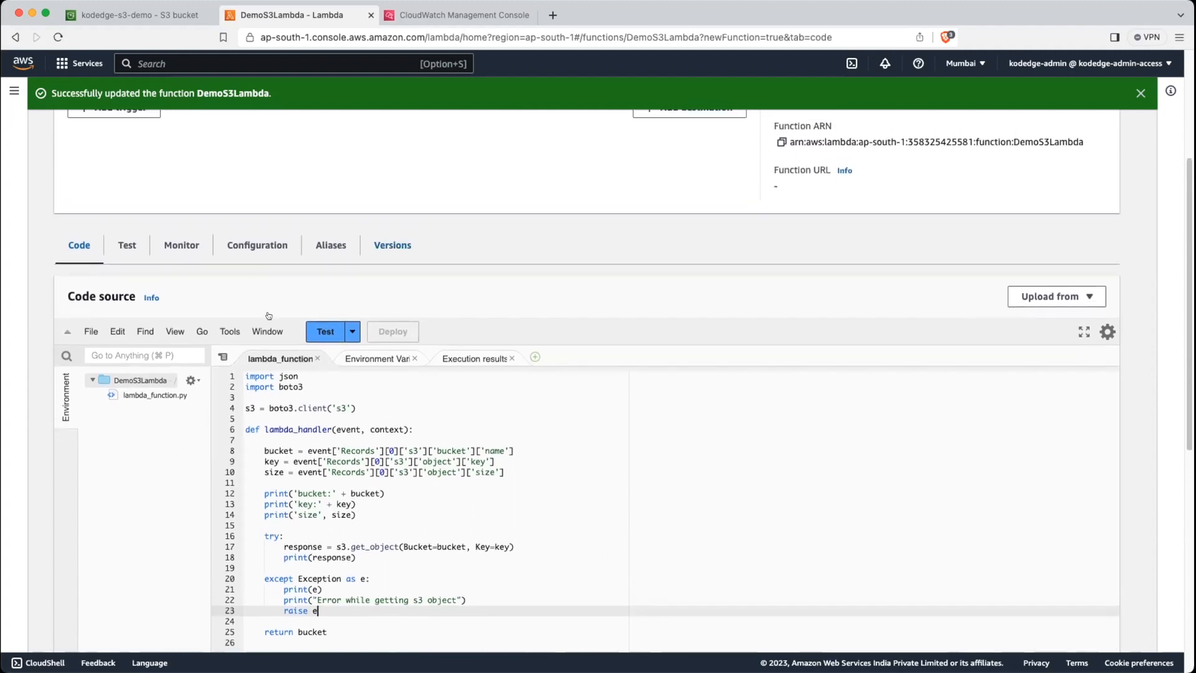
left_click(254, 247)
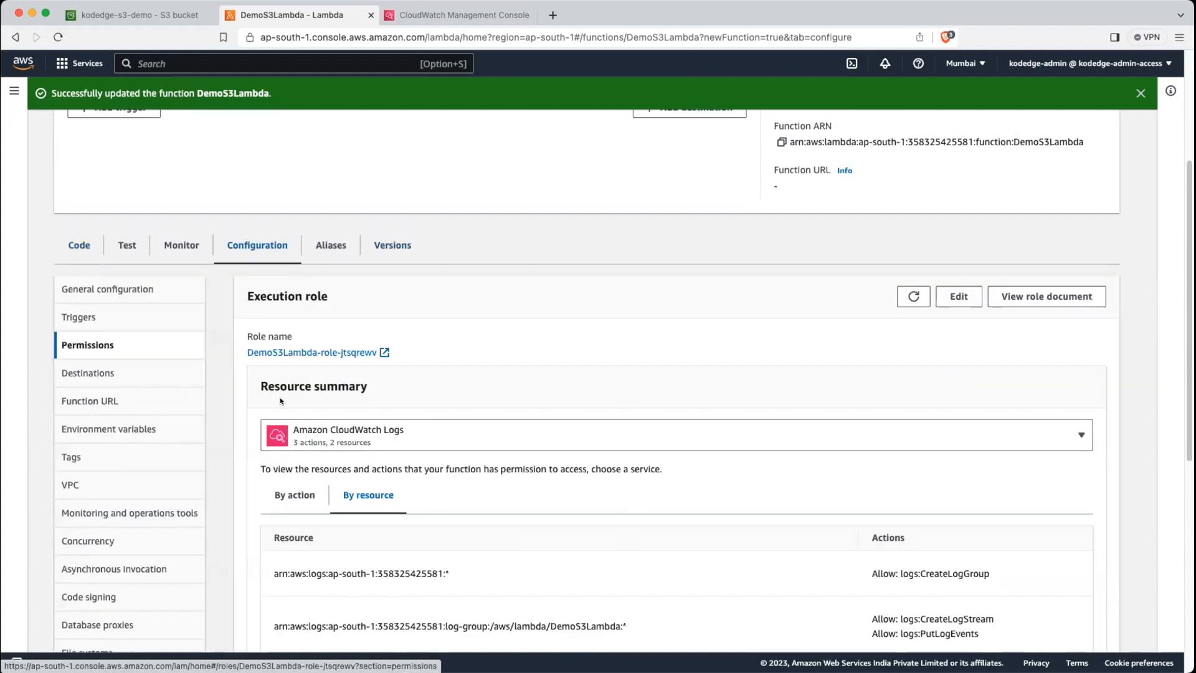
scroll(280, 401, "down", 1)
left_click(1028, 424)
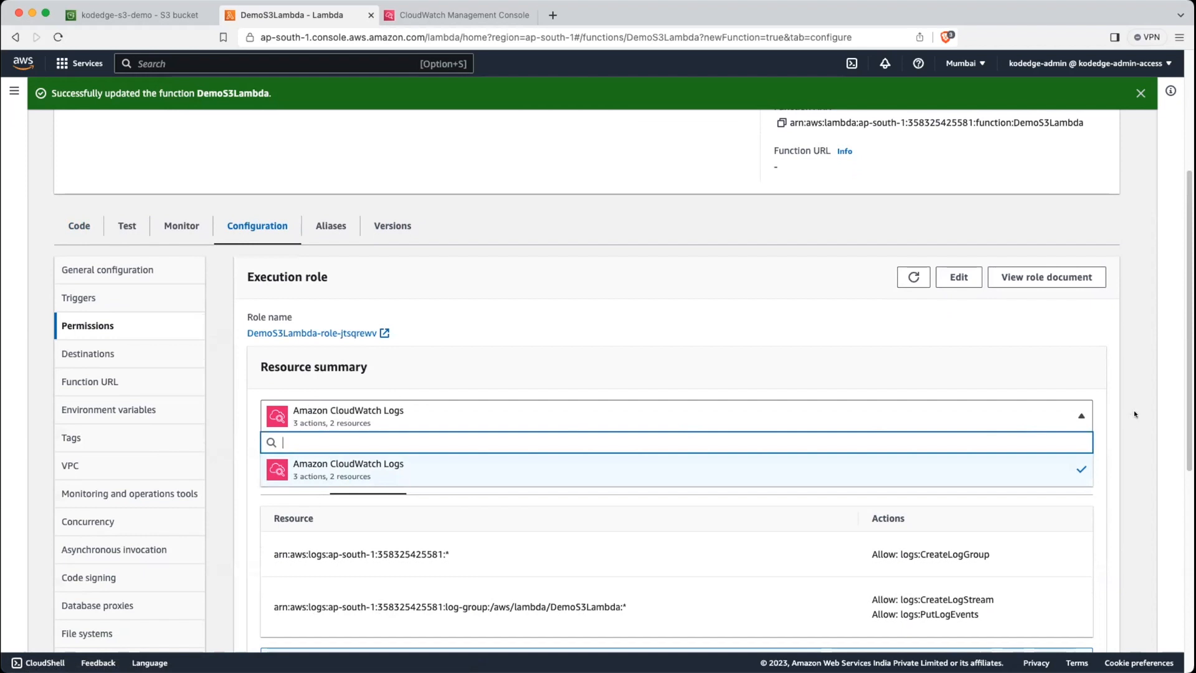
left_click(1103, 403)
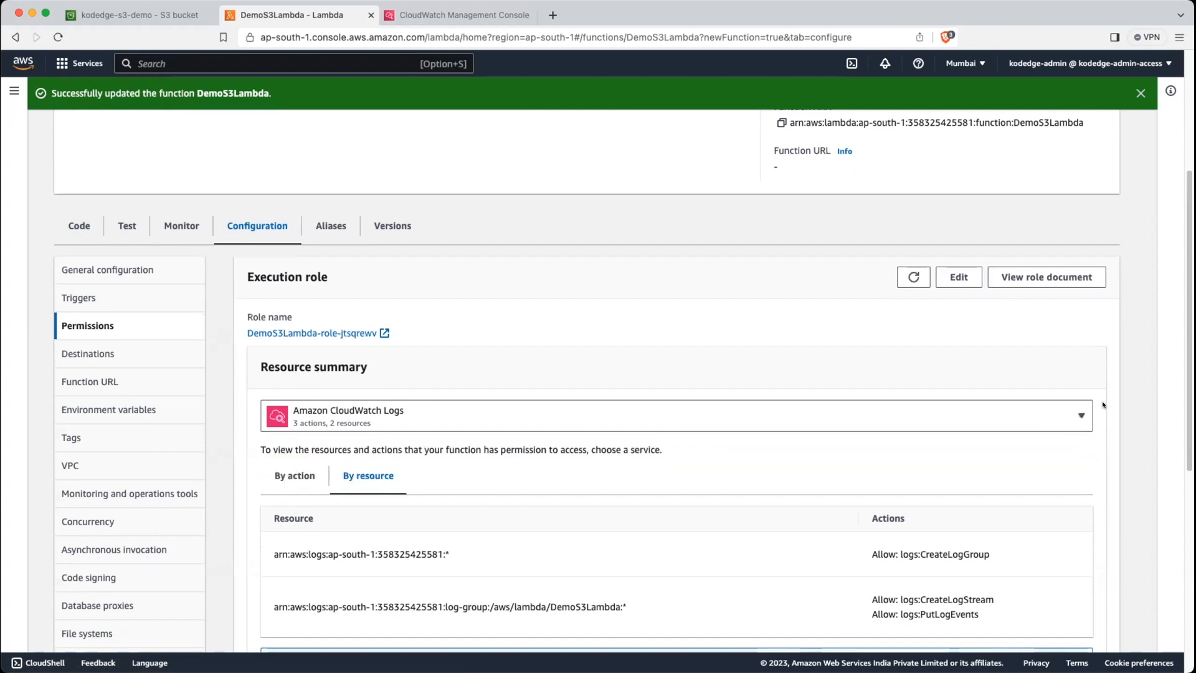
Step: Open the DemoS3Lambda execution role in IAM and start creating an inline policy for it
left_click(304, 334)
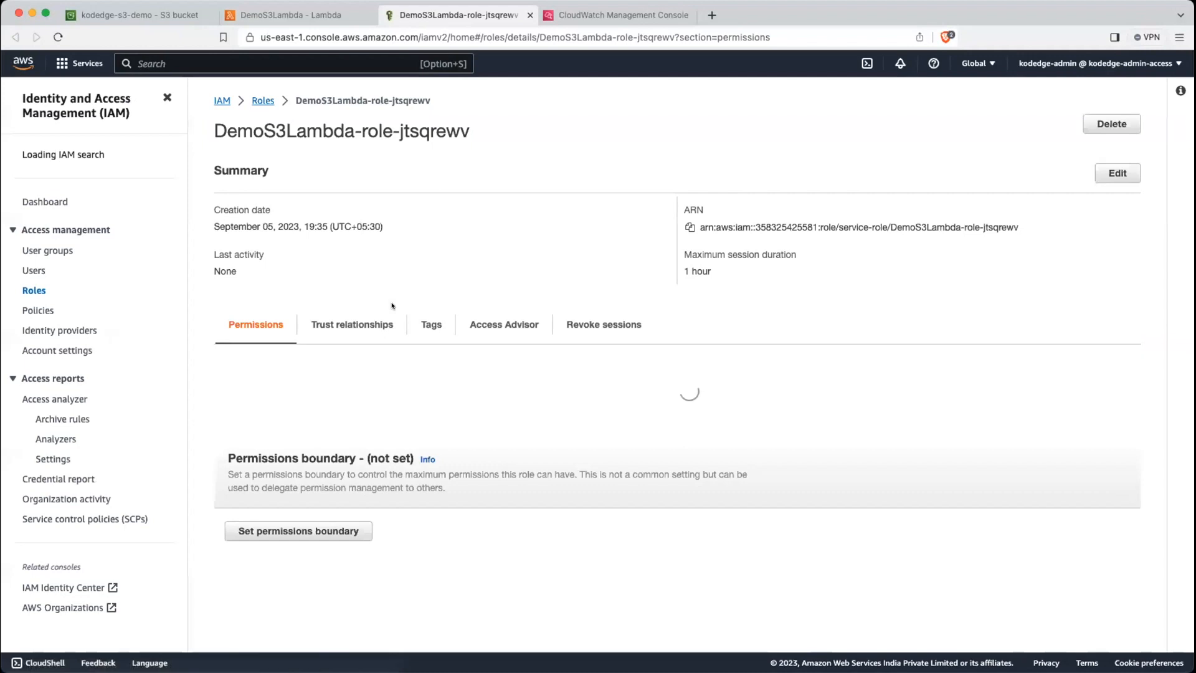
scroll(635, 394, "down", 3)
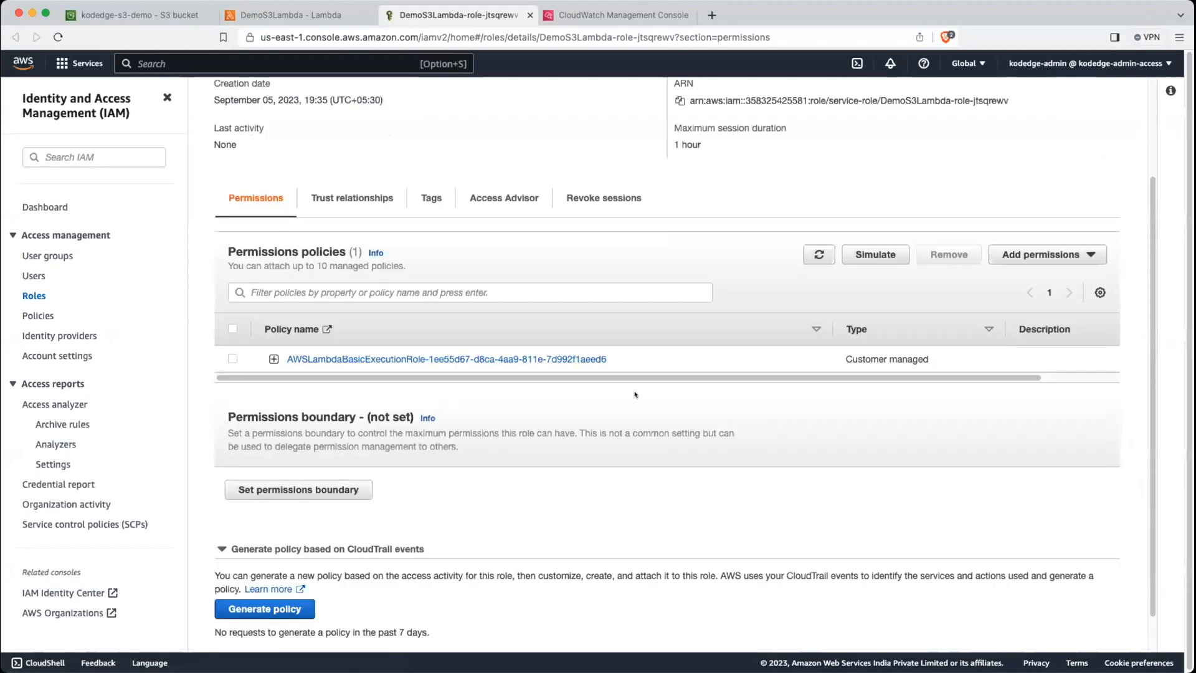
left_click(1079, 252)
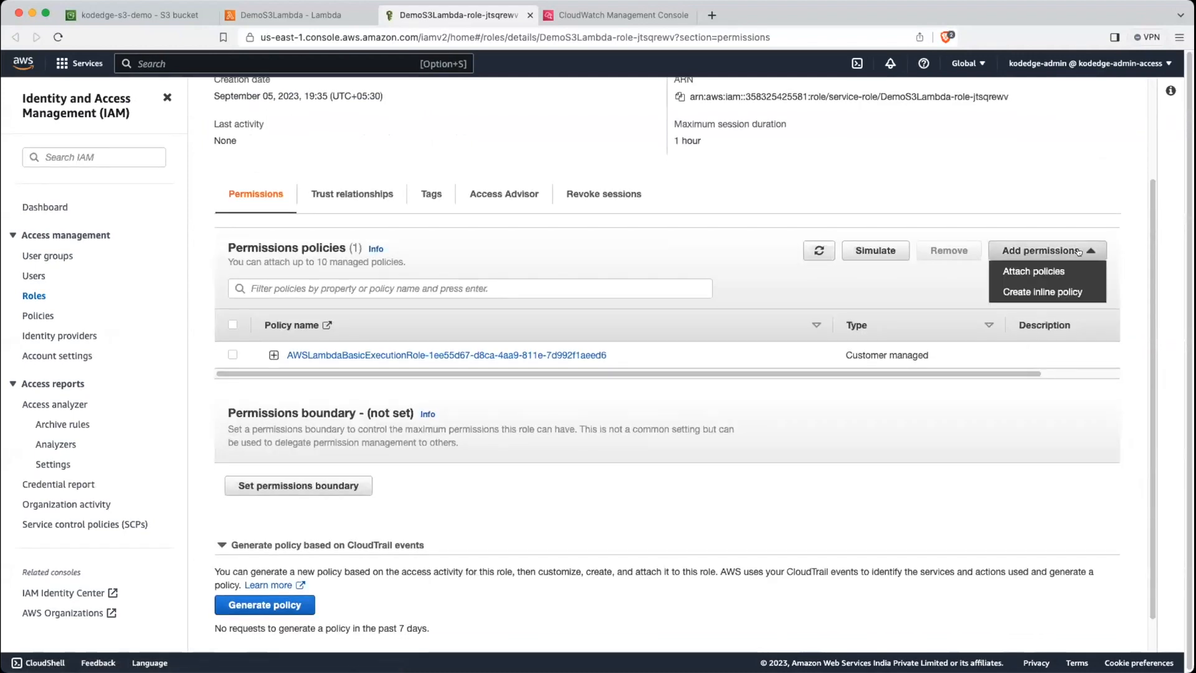
left_click(1044, 290)
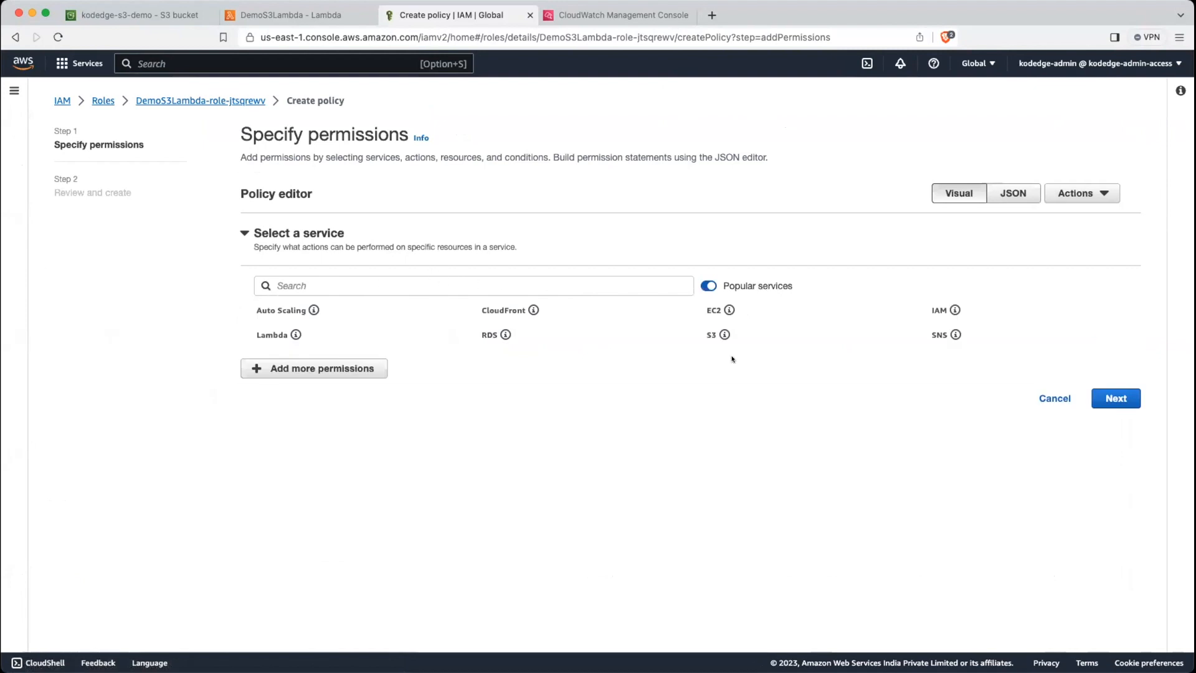
Step: Choose S3 as the policy's service and allow the GetObject read action
left_click(711, 336)
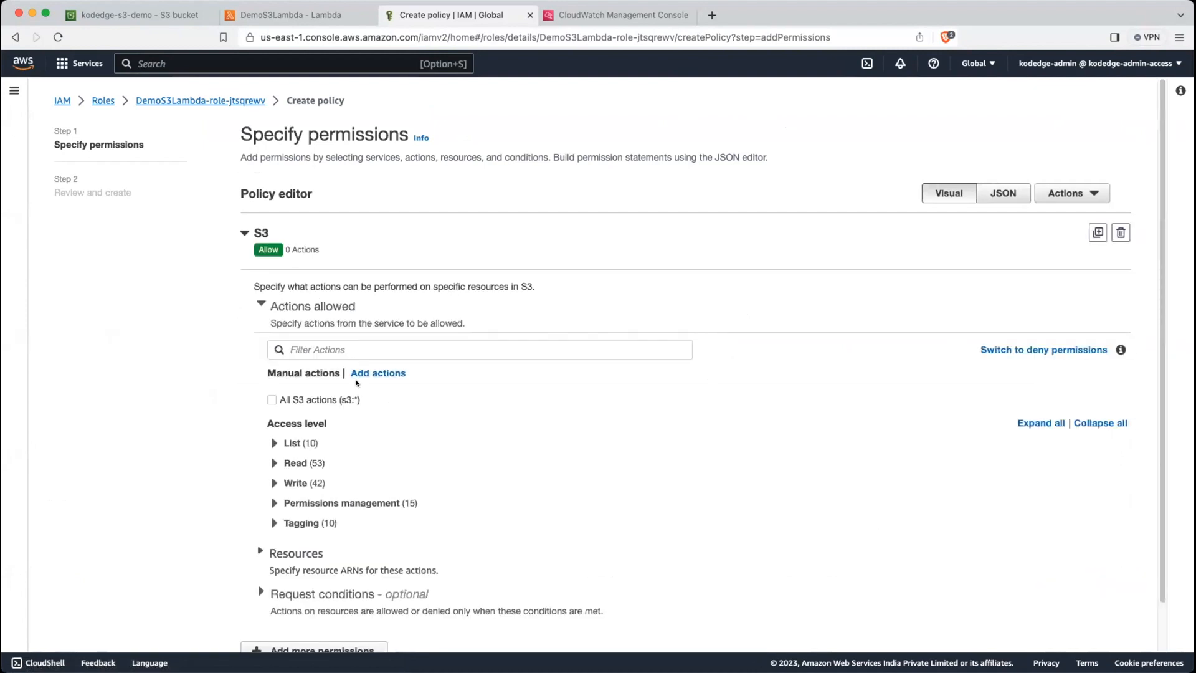
scroll(446, 406, "down", 2)
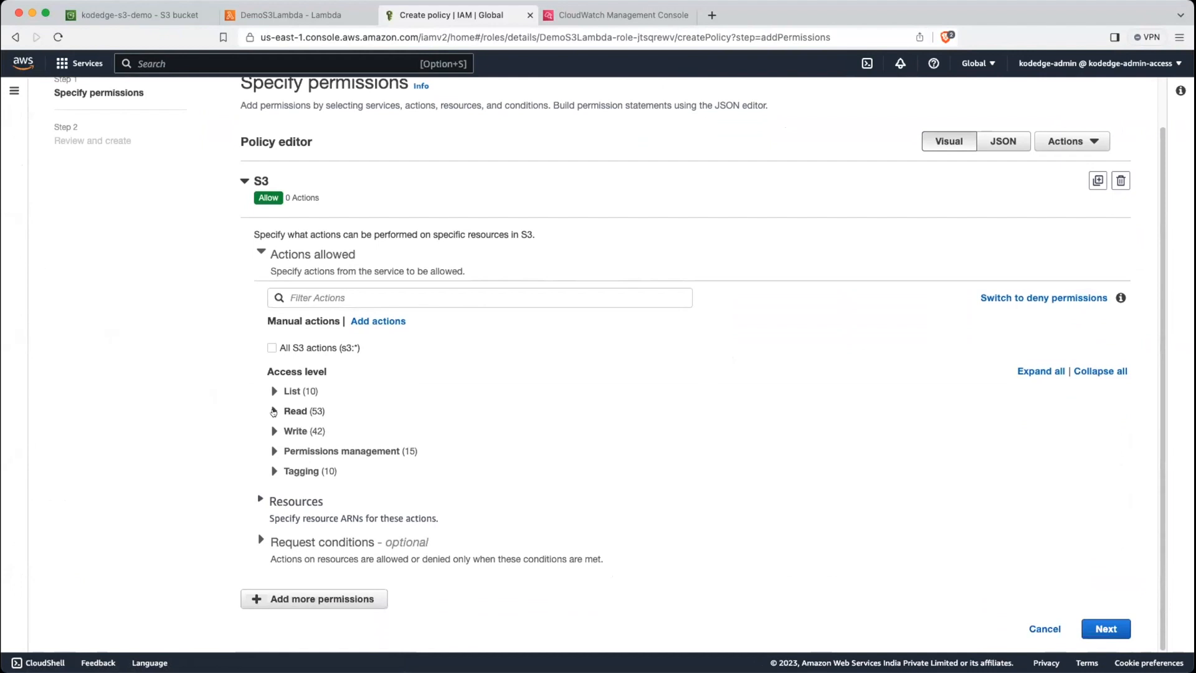
left_click(274, 411)
scroll(433, 454, "down", 1)
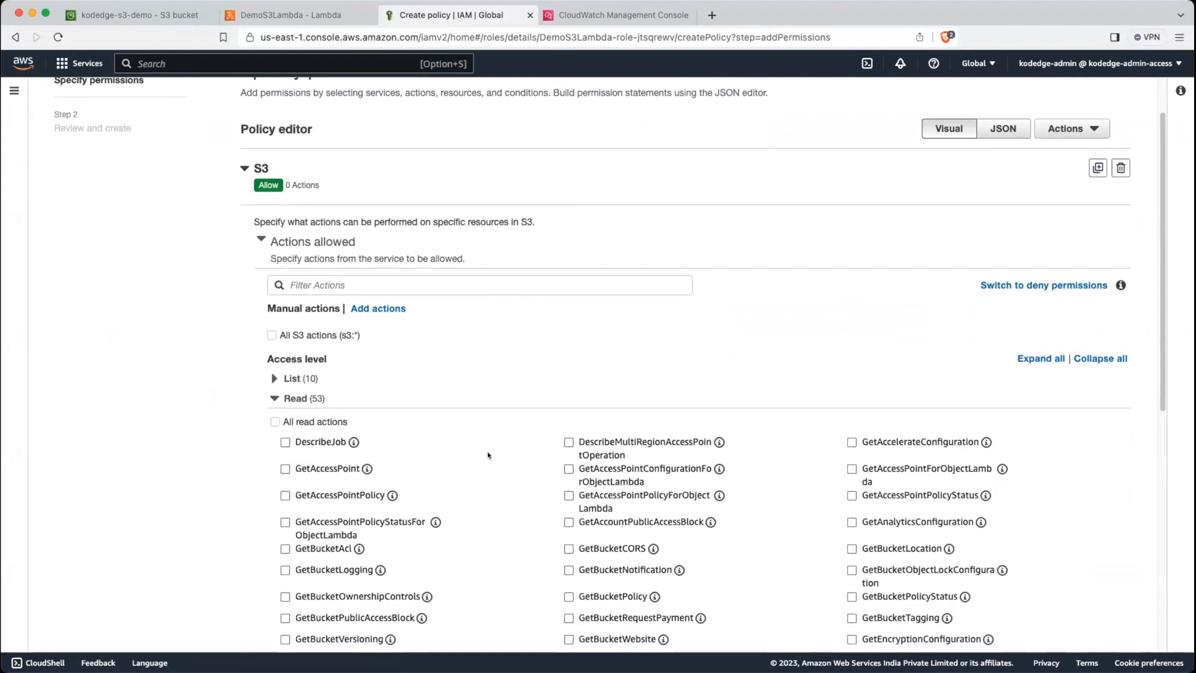
scroll(487, 451, "down", 8)
scroll(488, 454, "down", 2)
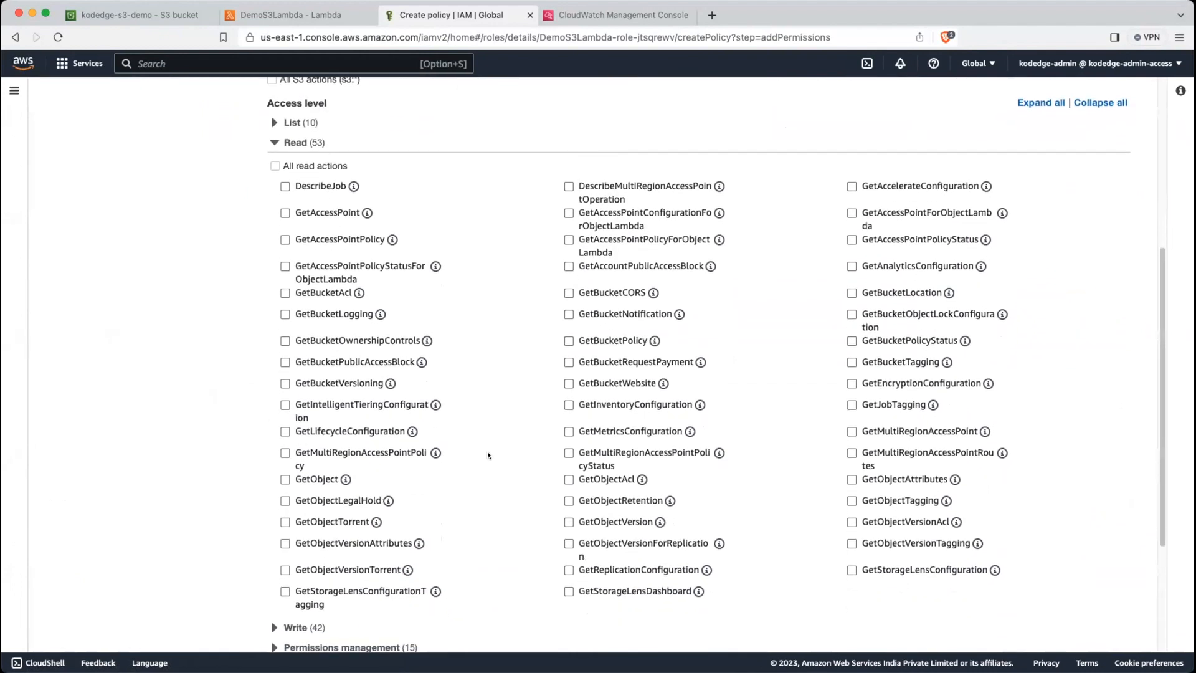
left_click(284, 444)
scroll(488, 455, "down", 9)
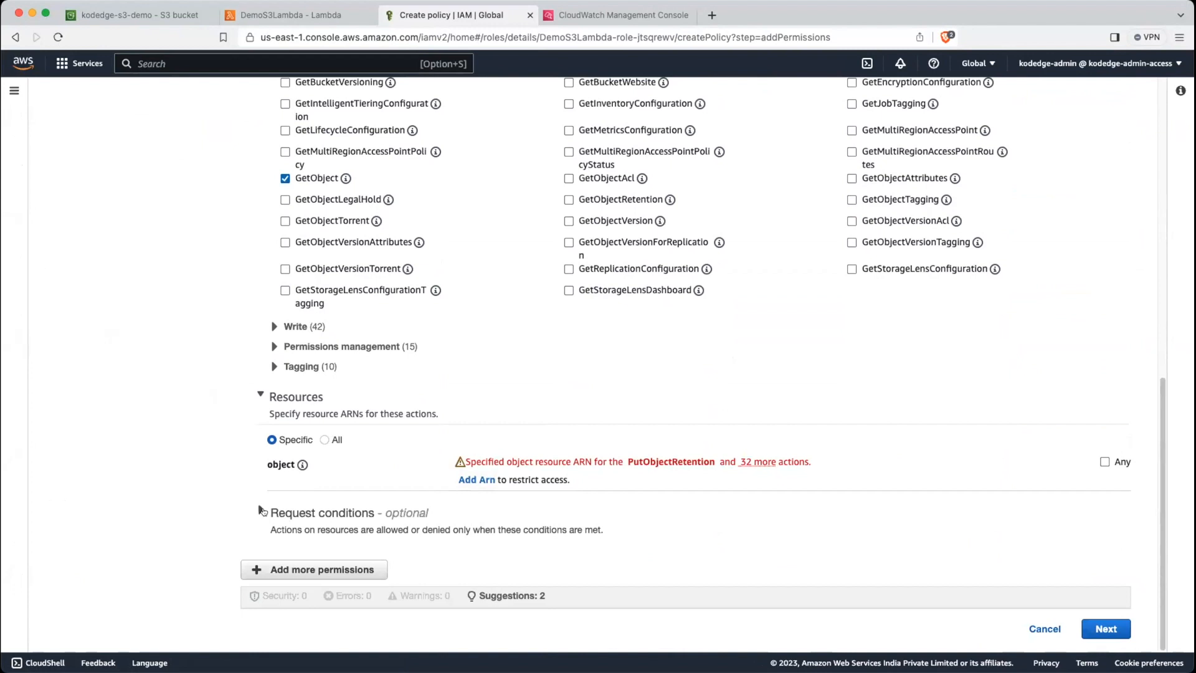
Step: Start adding a specific object ARN to the policy, and copy the kodedge-s3-demo bucket's ARN from its bucket policy editor in S3
left_click(477, 480)
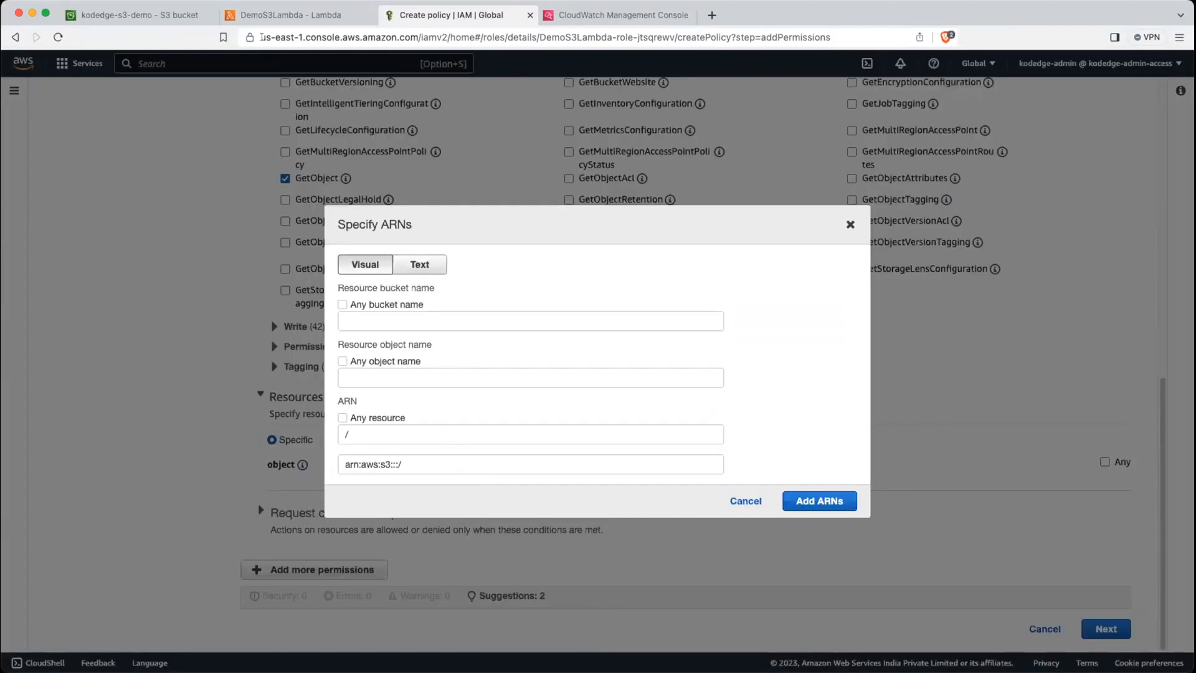
left_click(164, 15)
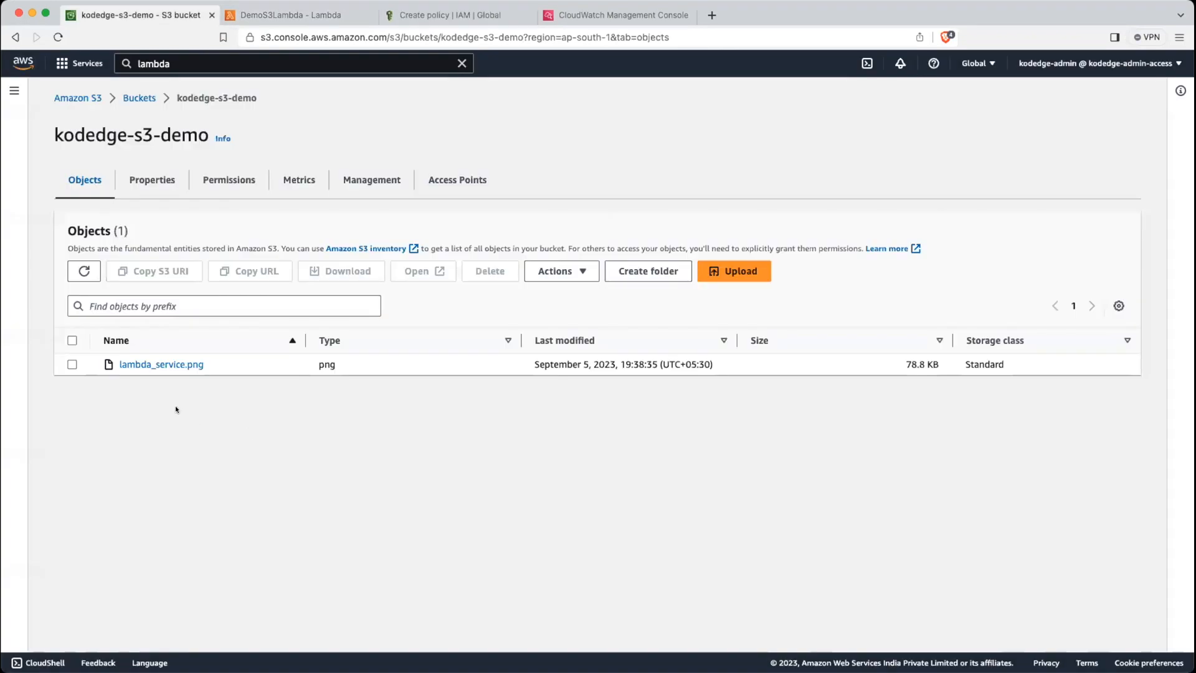
left_click(208, 180)
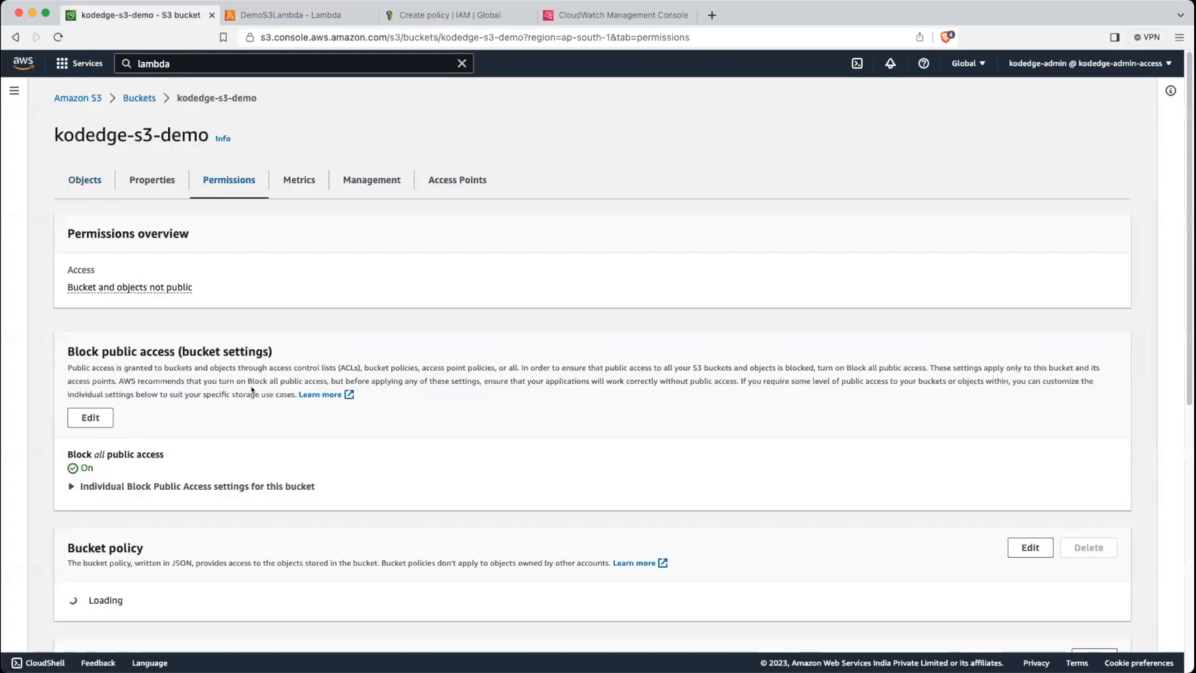
scroll(705, 419, "down", 10)
scroll(1030, 267, "up", 1)
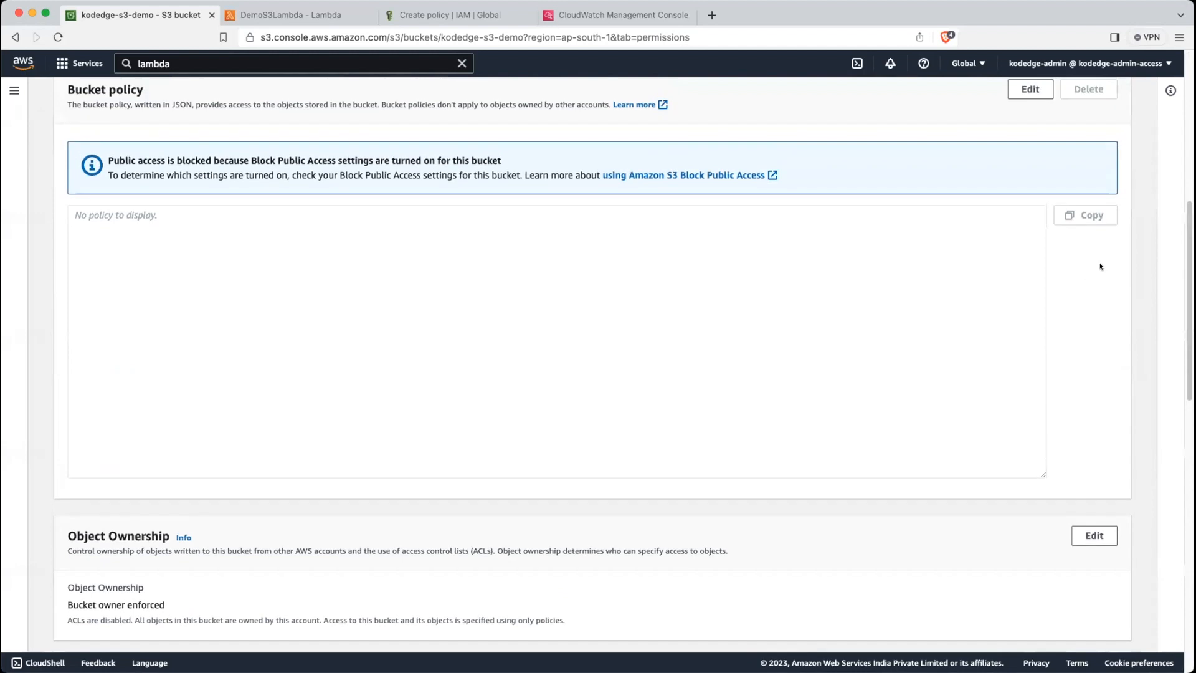
left_click(1037, 112)
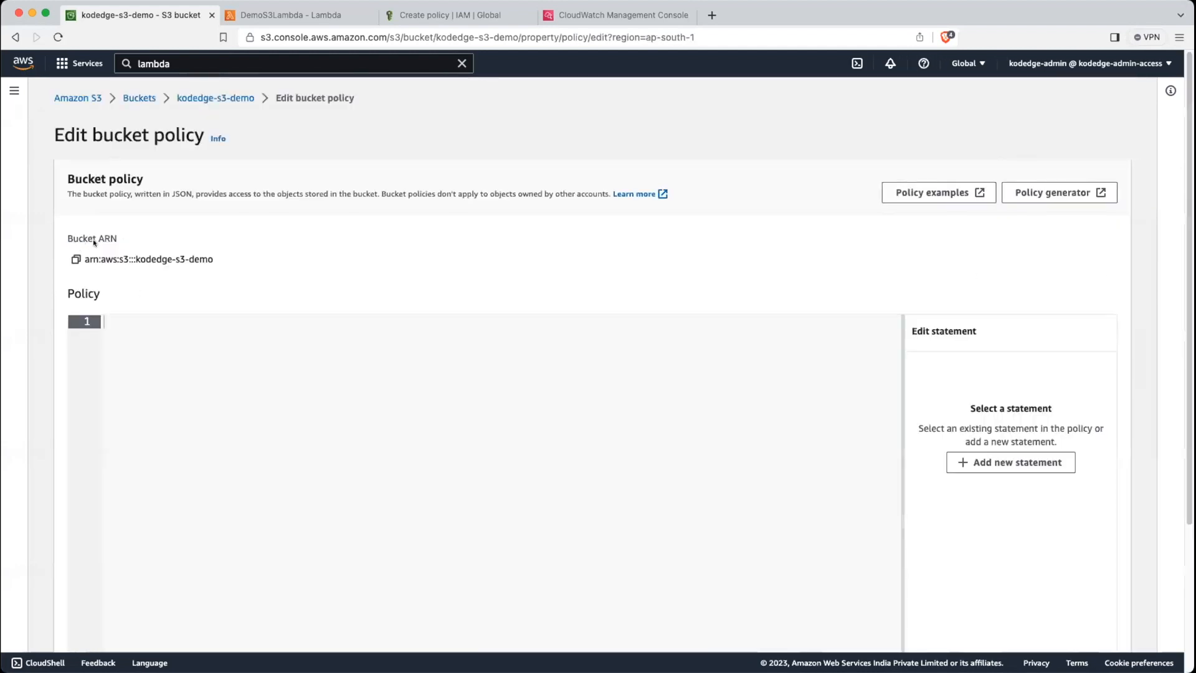
left_click(74, 258)
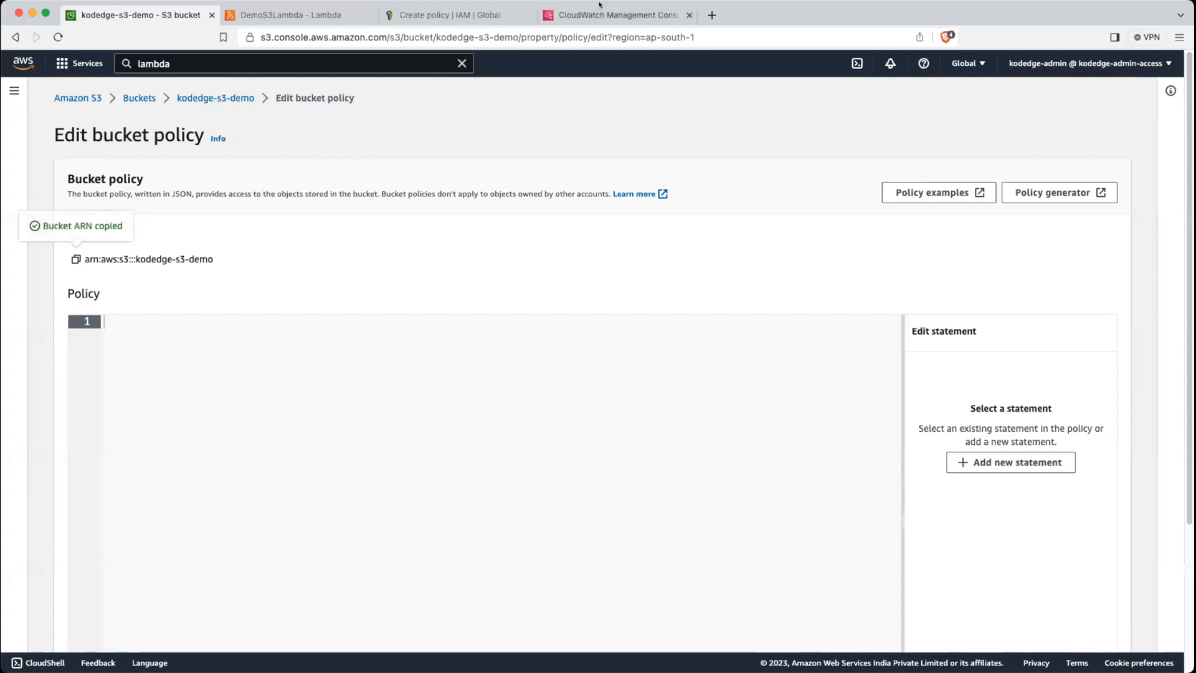
Step: Back in the IAM policy, scope the S3 object ARN to any bucket name and any object name, and continue to the review
left_click(483, 19)
left_click_drag(440, 457, 333, 457)
key("super+v")
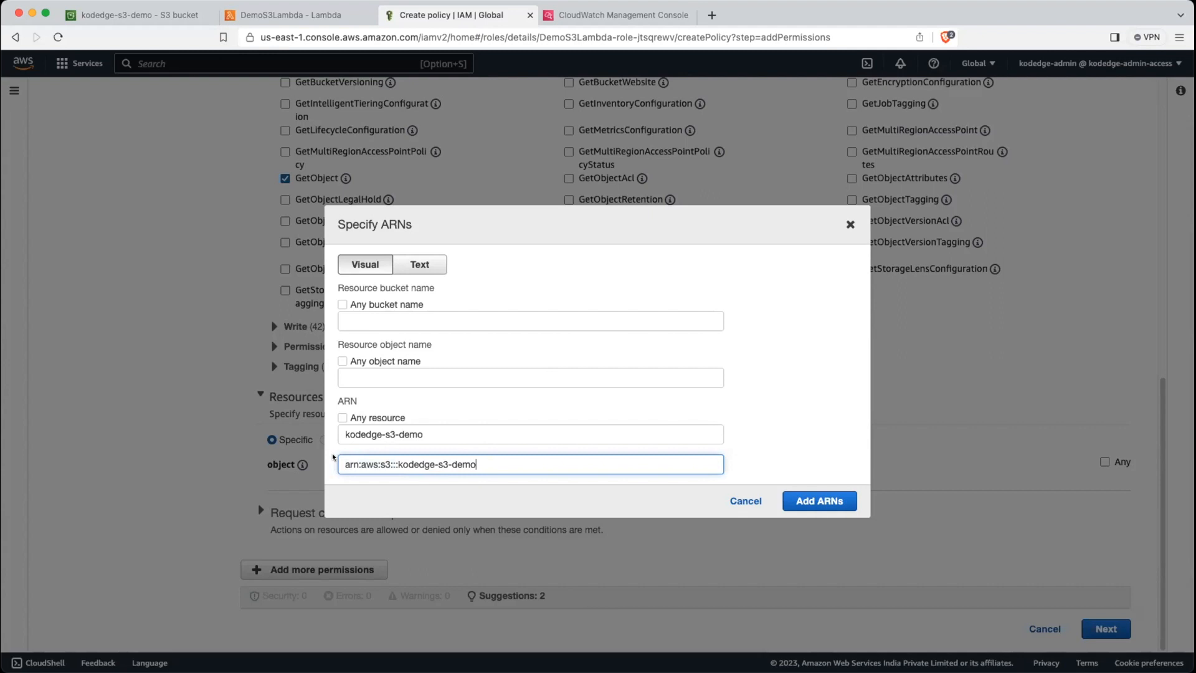
left_click(342, 304)
left_click(342, 360)
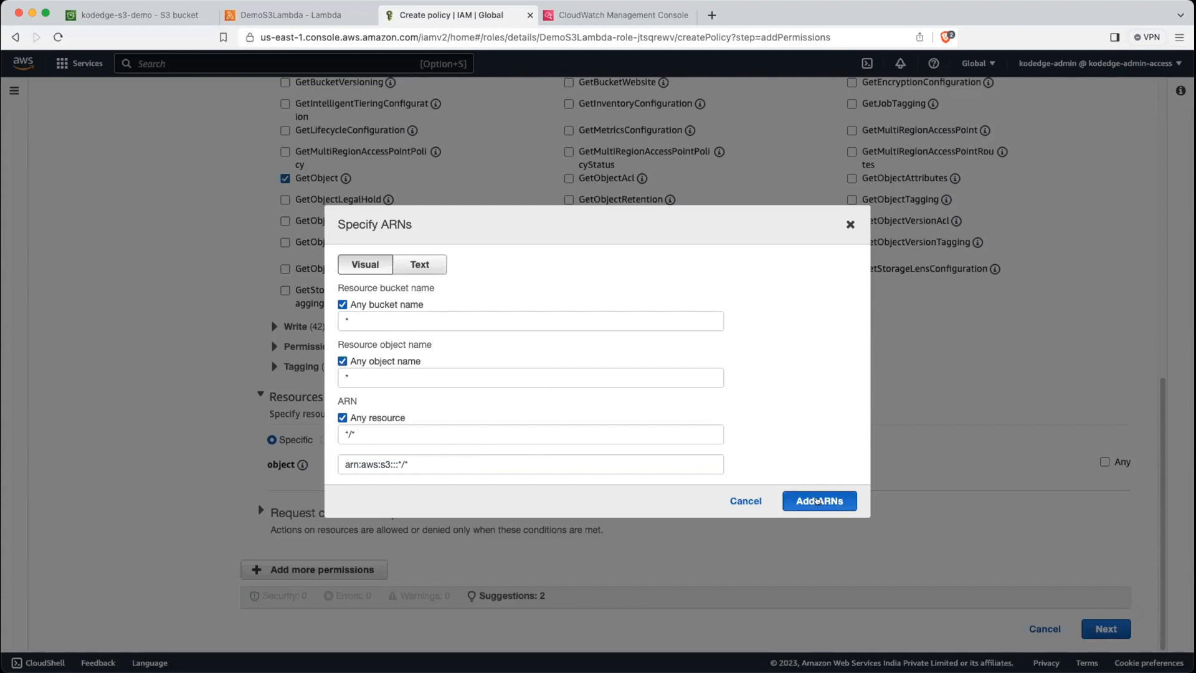
left_click(816, 501)
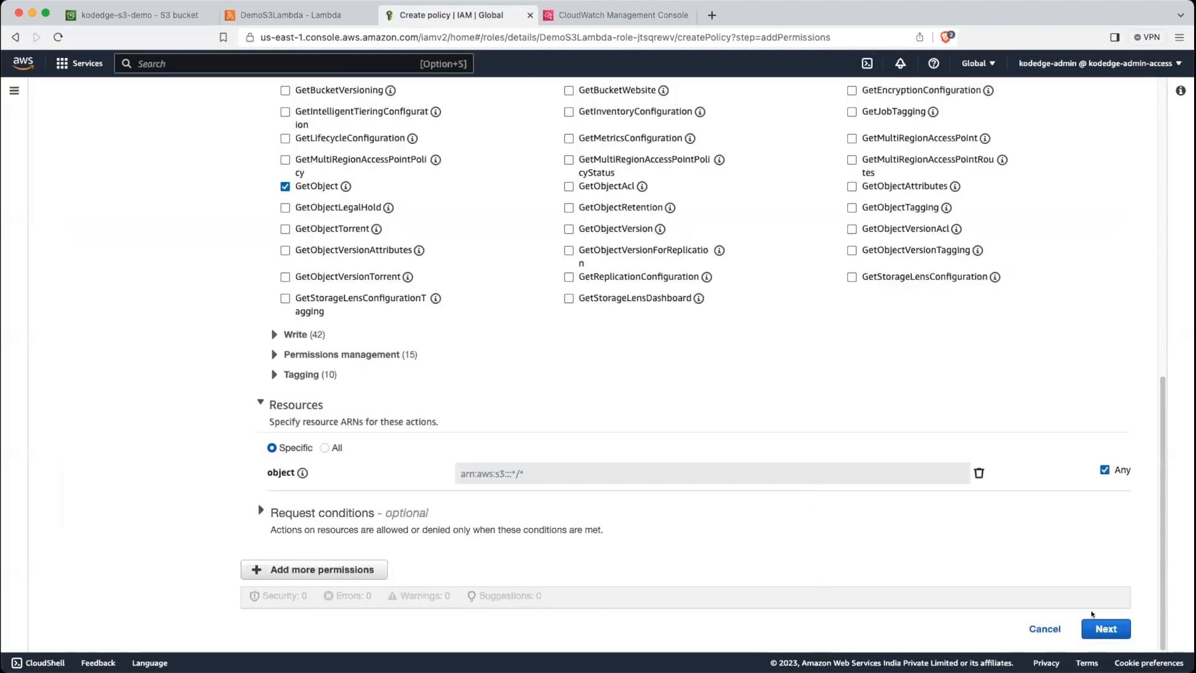
left_click(1099, 628)
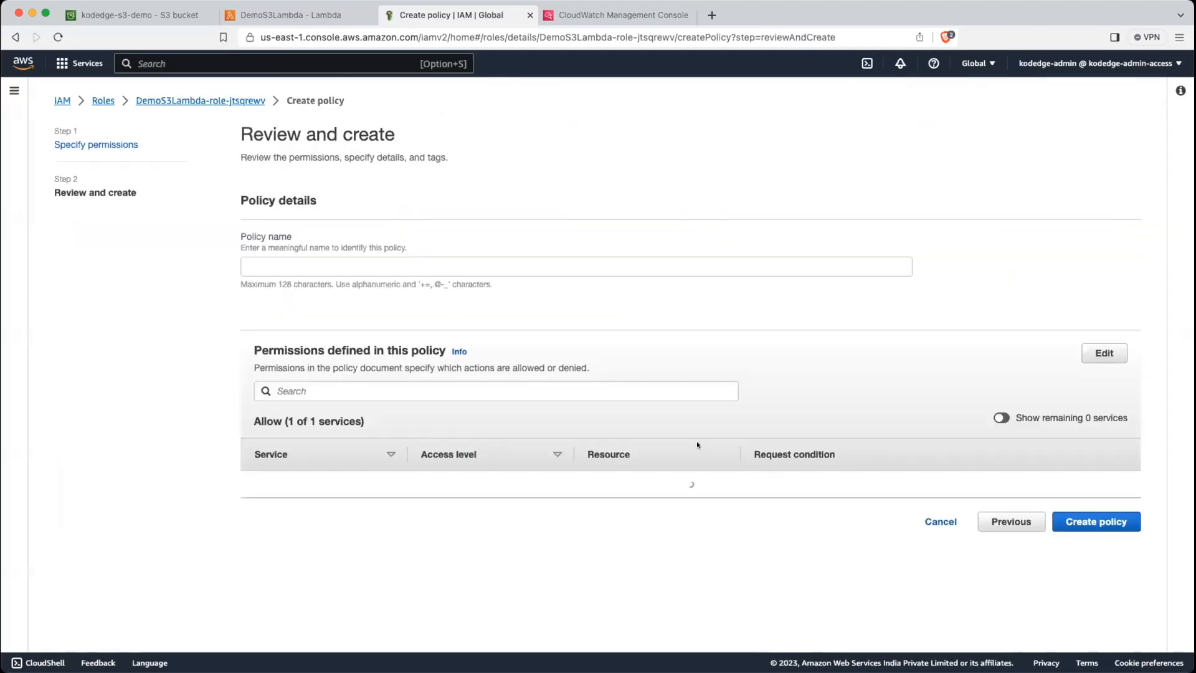
Step: Name the inline policy LambdaS3RoleDemo and create it
left_click(327, 261)
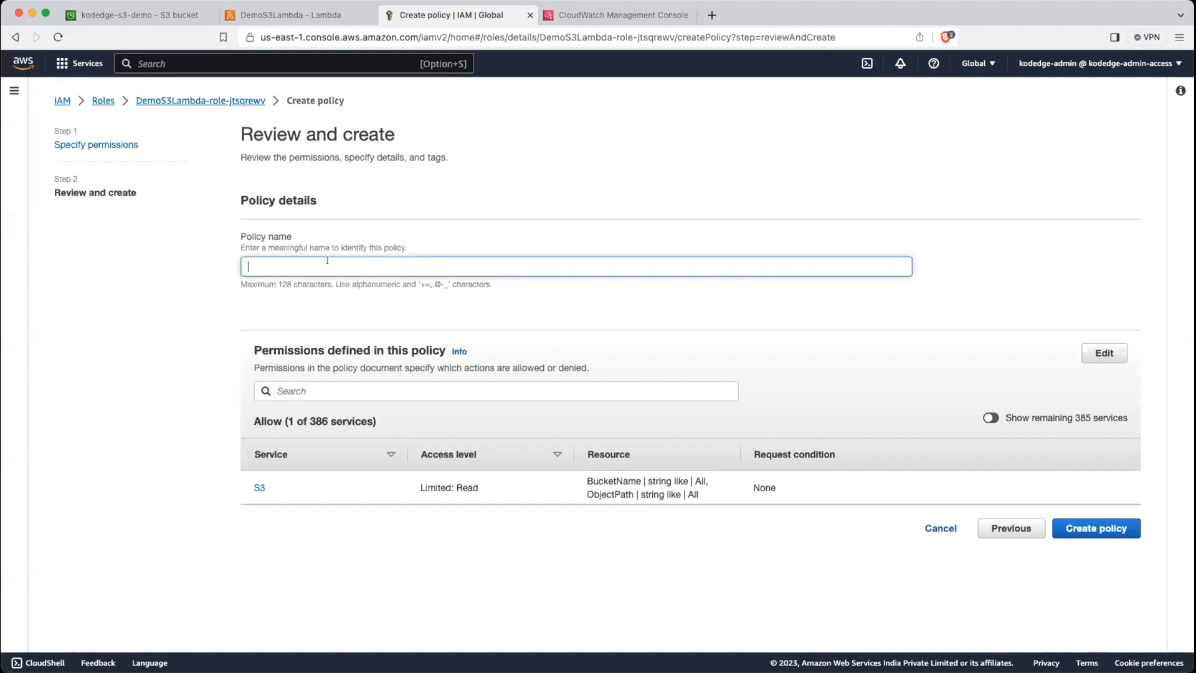
type("LambdaS3RoleDemp")
key("BackSpace")
type("o")
left_click(1012, 592)
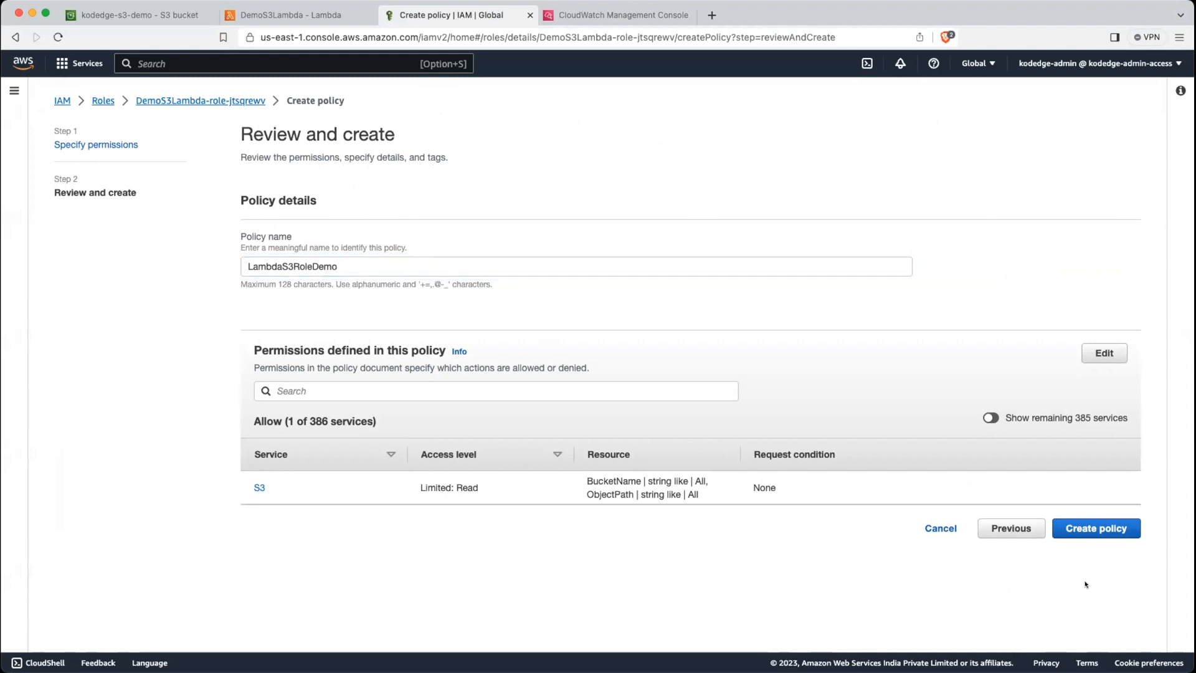
left_click(1104, 531)
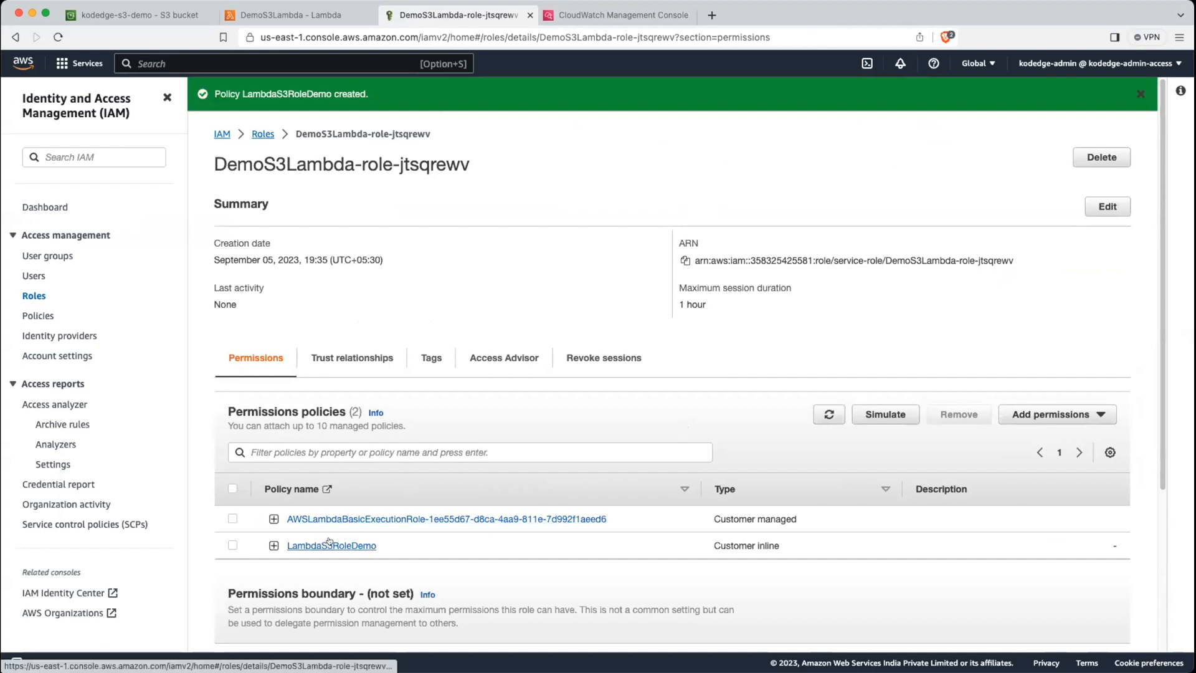
Step: Return to the DemoS3Lambda function, reload it and examine the Amazon S3 permissions in its execution role's resource summary
left_click(292, 14)
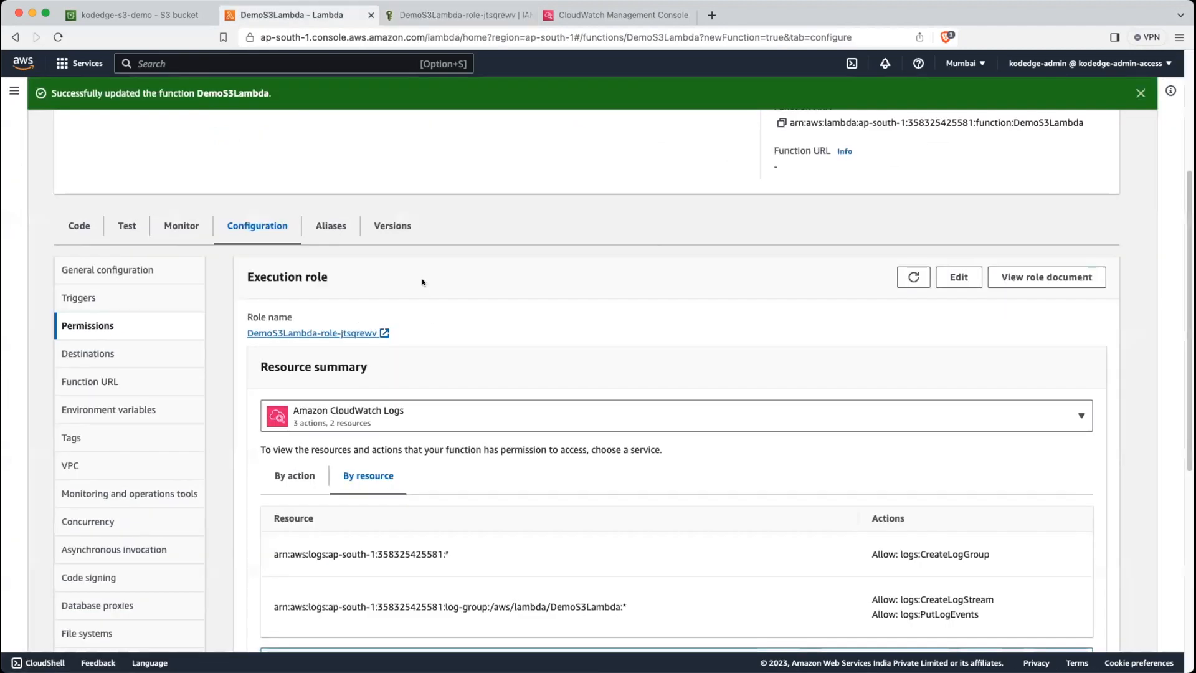
scroll(422, 282, "up", 4)
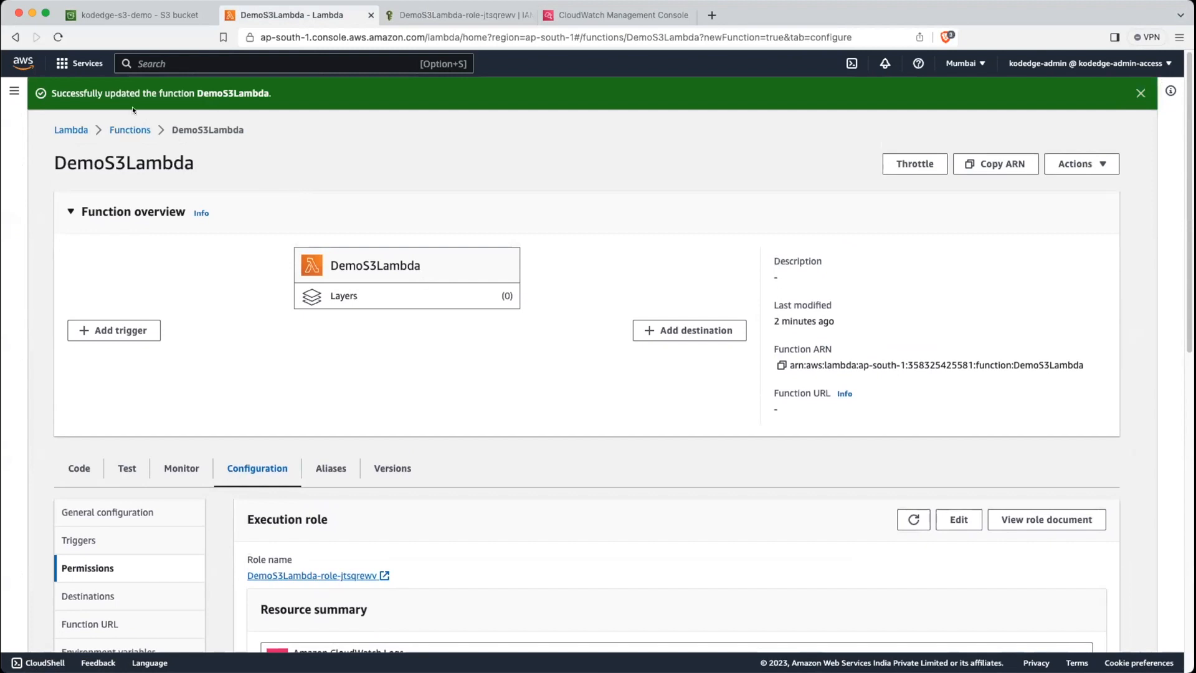
left_click(58, 37)
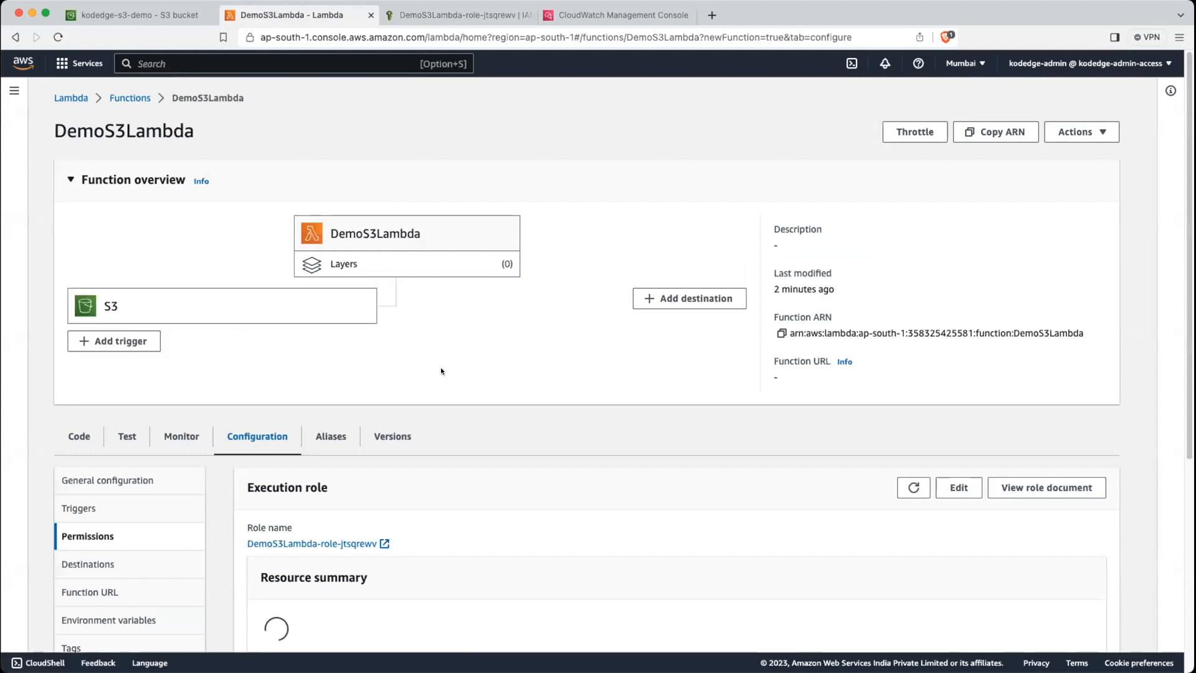
scroll(441, 371, "down", 5)
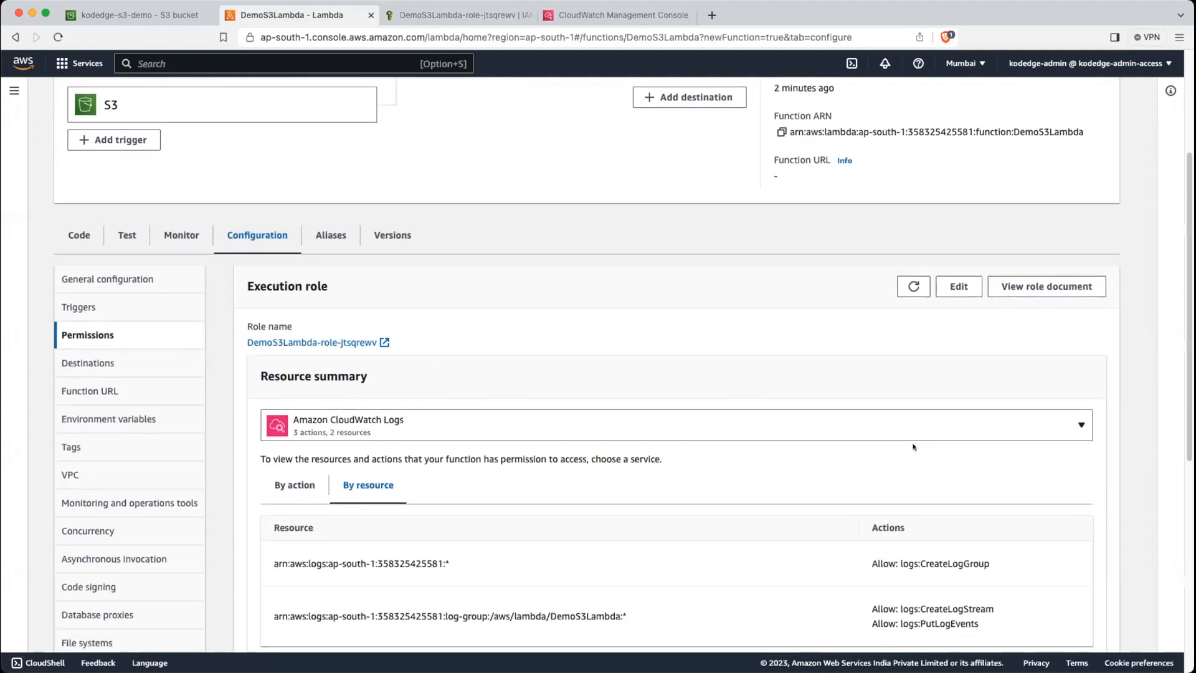
left_click(1064, 421)
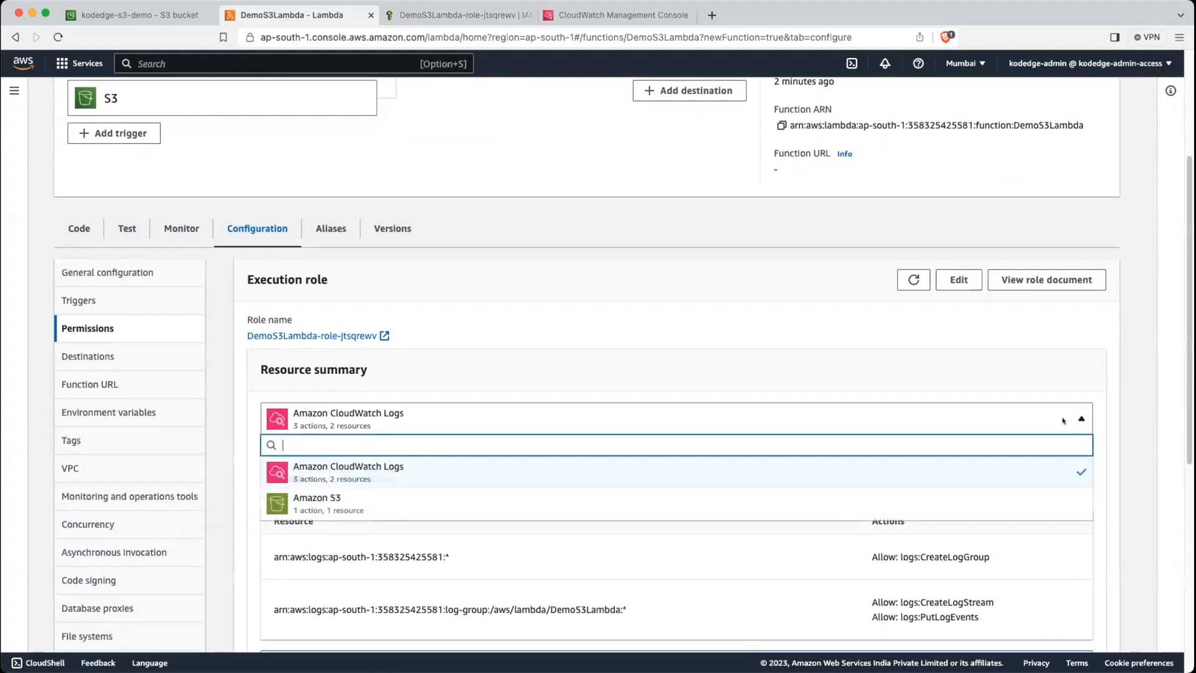
left_click(342, 502)
scroll(430, 528, "down", 3)
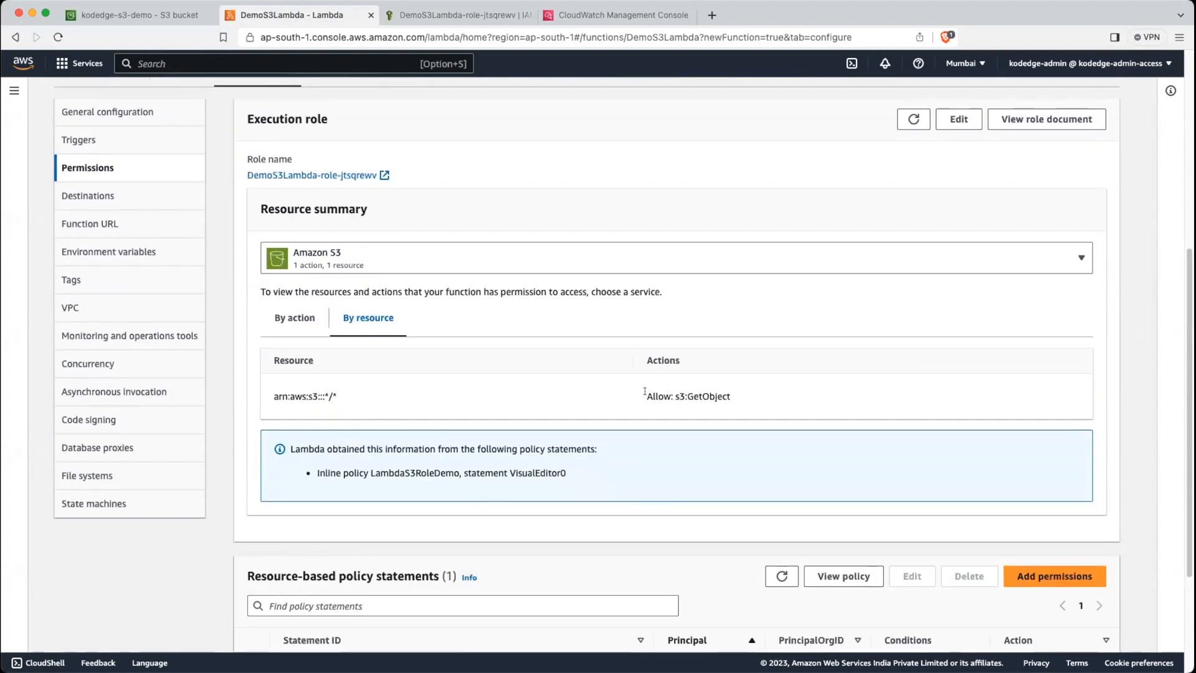
left_click_drag(645, 391, 730, 397)
left_click(462, 399)
Step: Go back to the function's code and run its test event with the updated role permissions
scroll(349, 399, "up", 7)
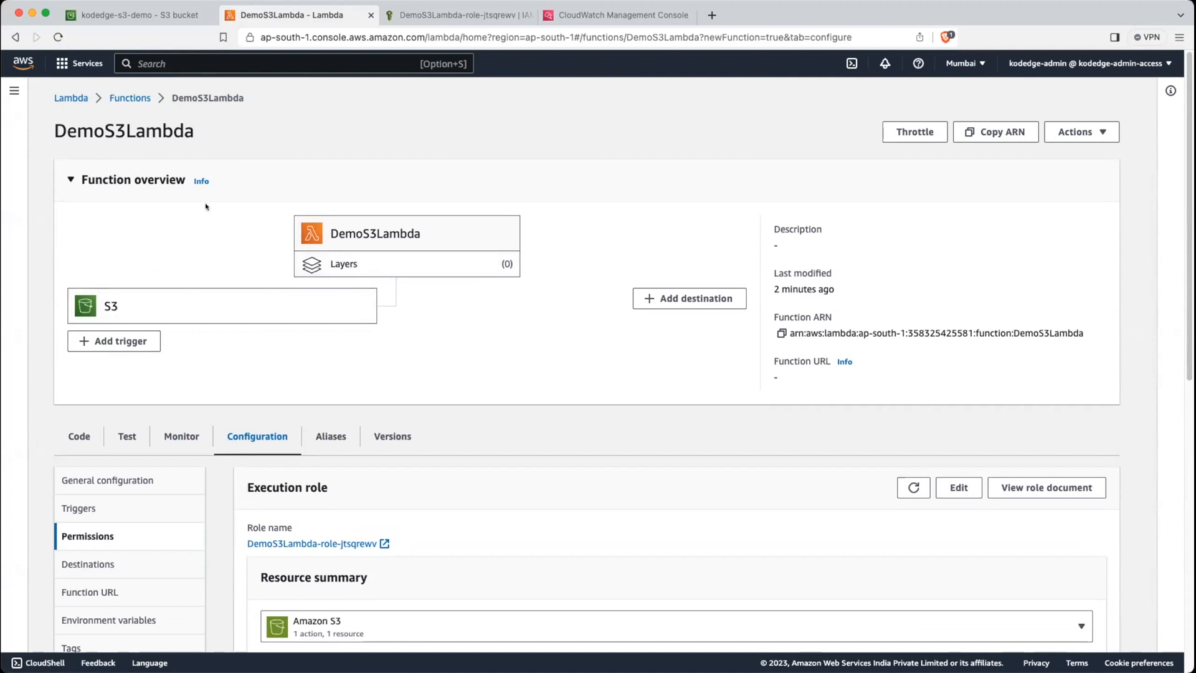
left_click(79, 436)
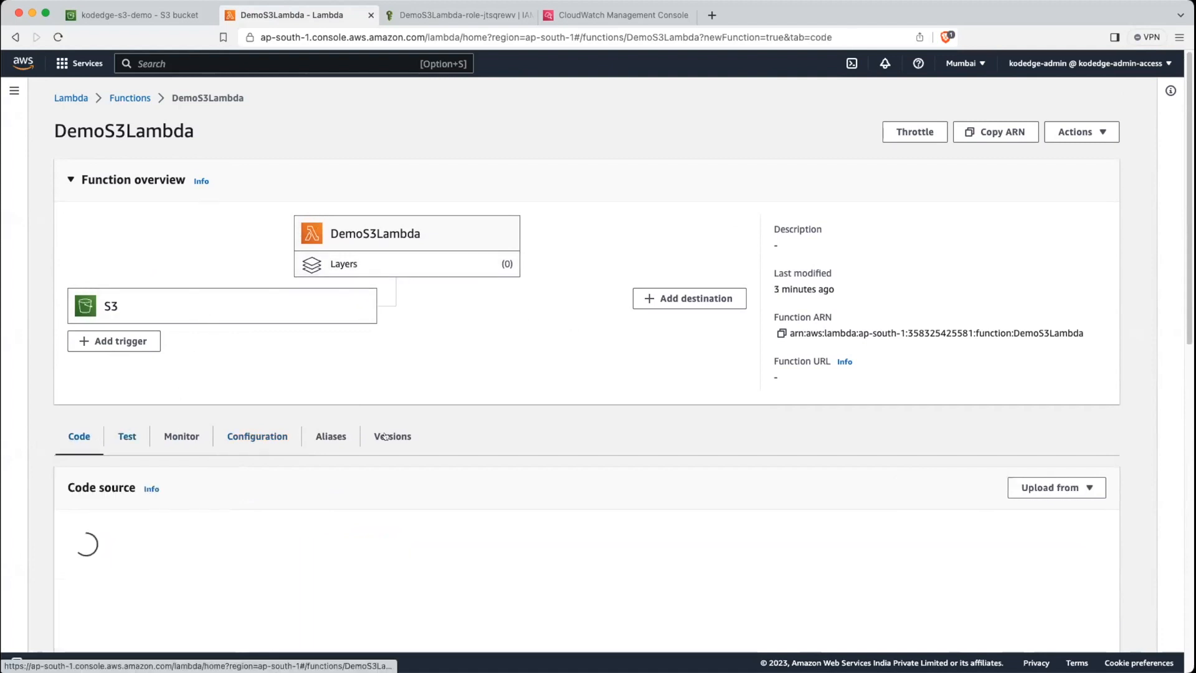
scroll(483, 382, "down", 2)
scroll(483, 382, "down", 5)
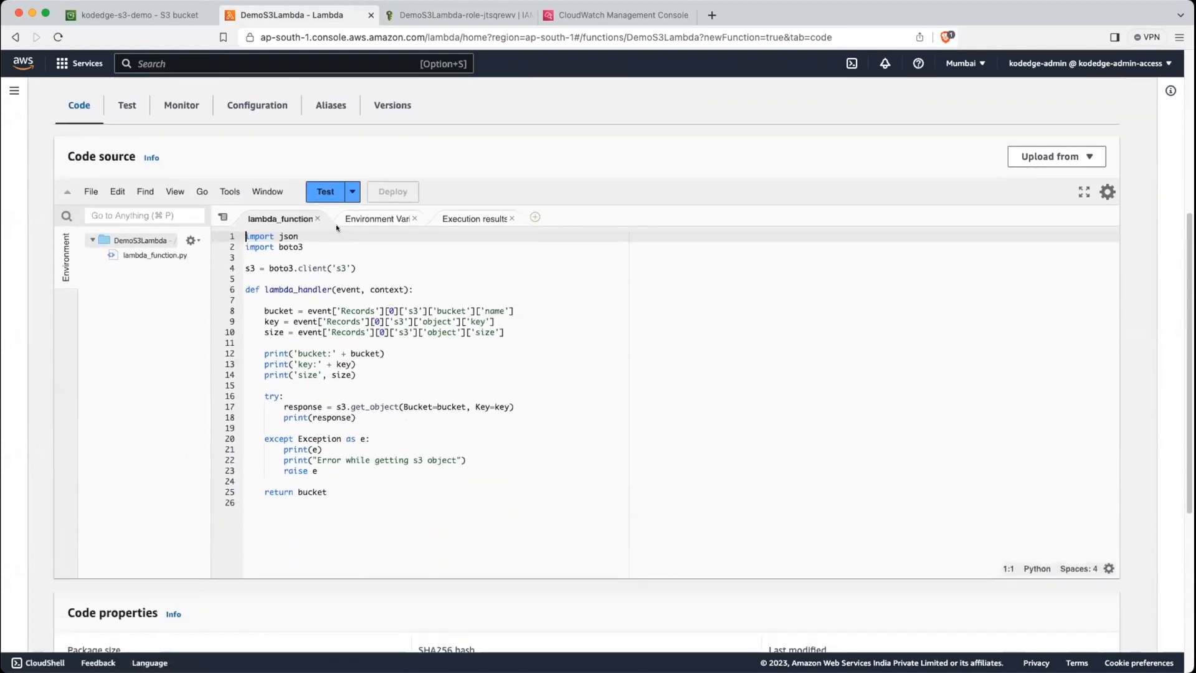
left_click(326, 192)
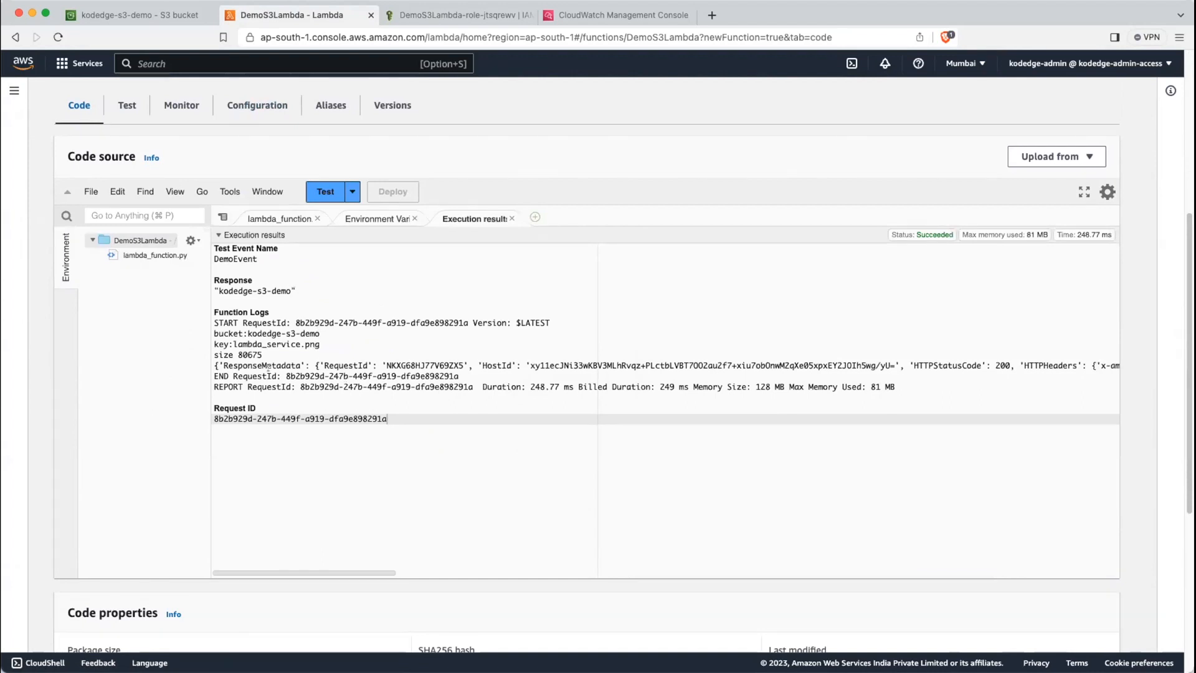
Step: Examine the logged get_object response in the execution results, including the metadata, server, content length and content type fields
left_click(272, 218)
double_click(304, 406)
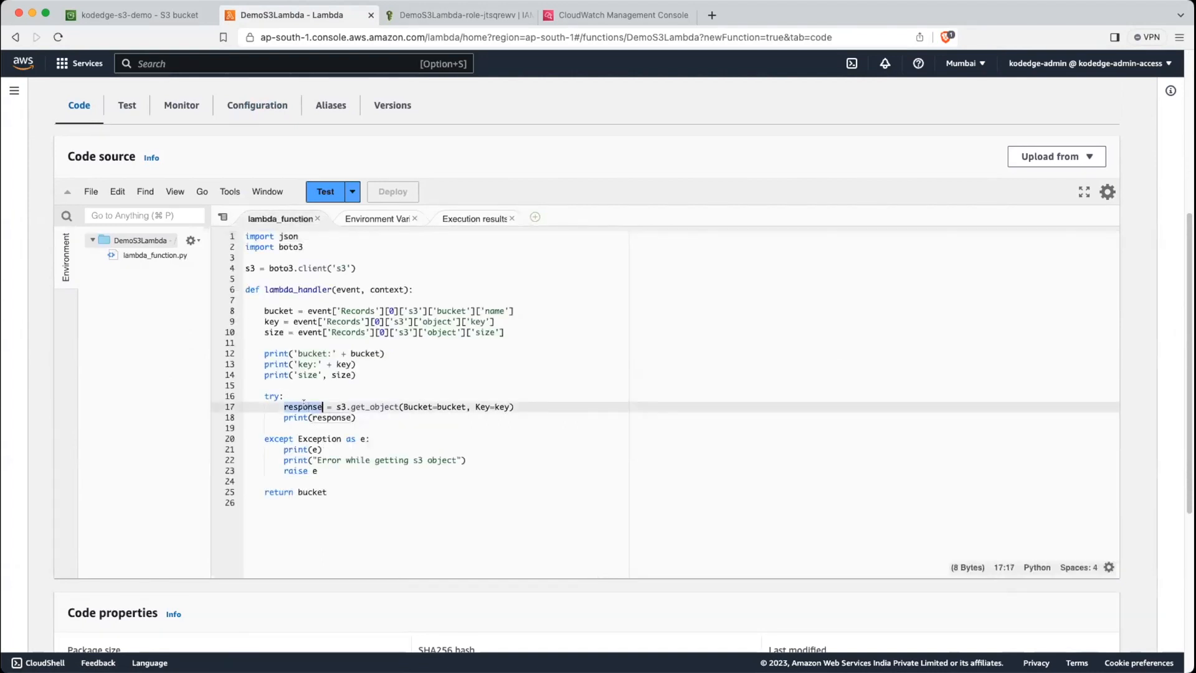
left_click(376, 218)
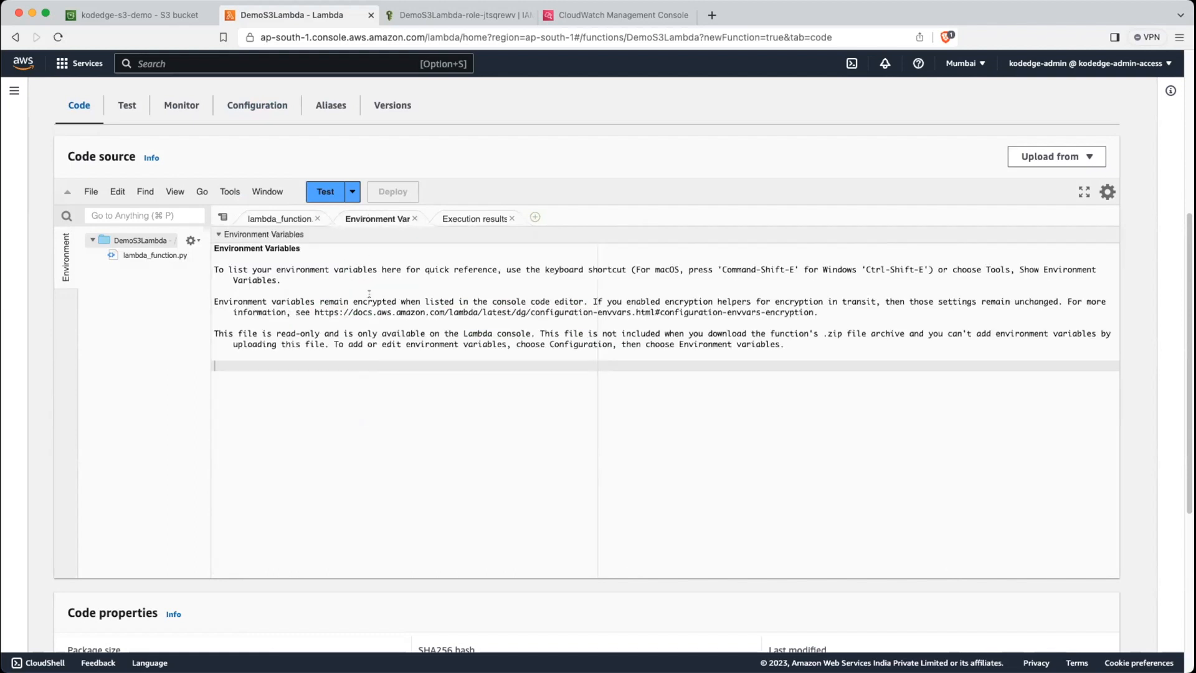
left_click(473, 218)
left_click(266, 366)
double_click(424, 365)
left_click_drag(366, 571, 794, 592)
double_click(537, 365)
left_click_drag(779, 362, 846, 361)
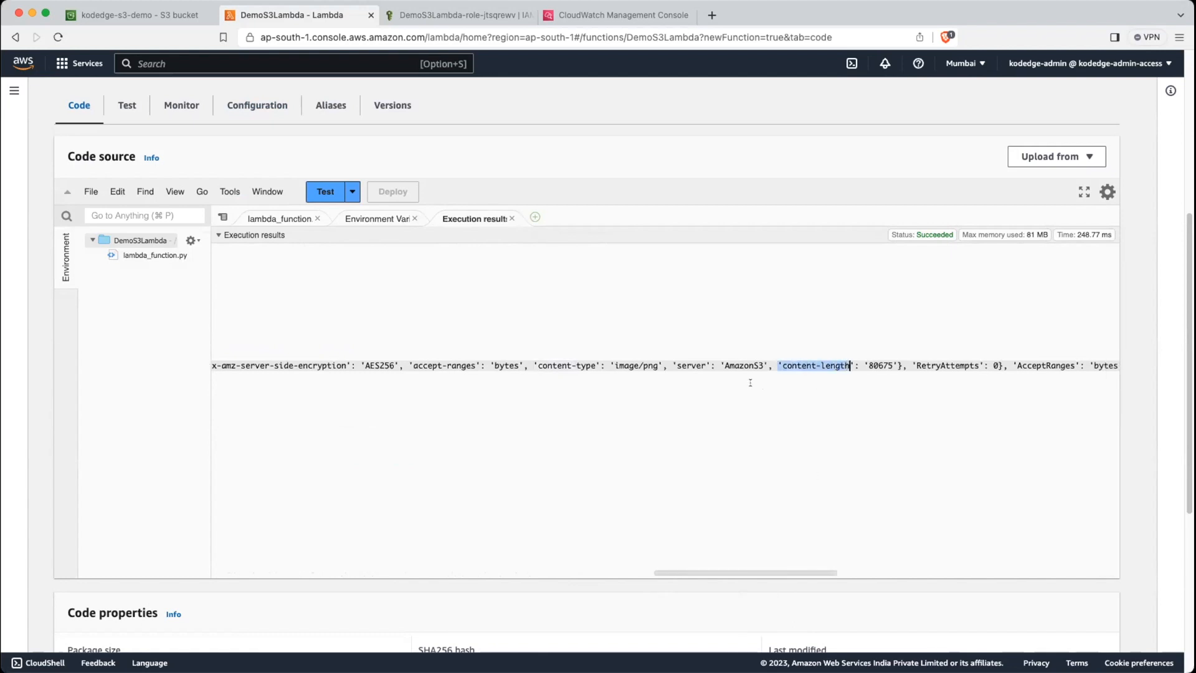
double_click(740, 363)
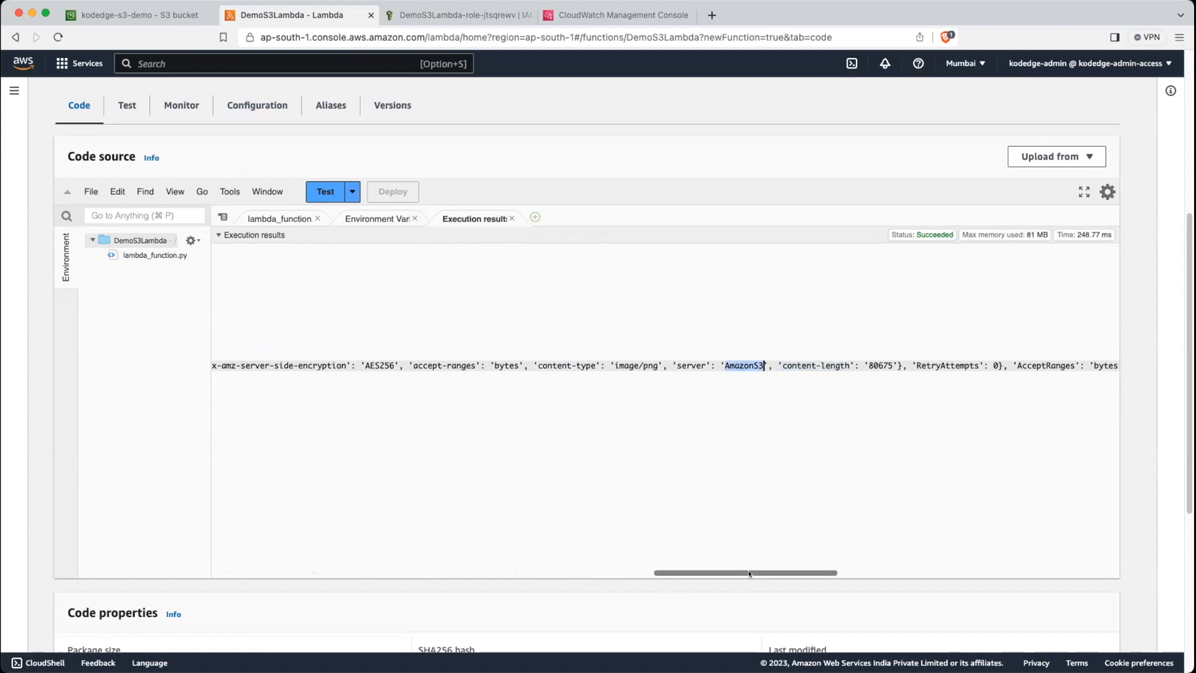
left_click_drag(529, 364, 663, 364)
left_click_drag(719, 570, 972, 582)
double_click(610, 364)
left_click_drag(658, 365, 698, 366)
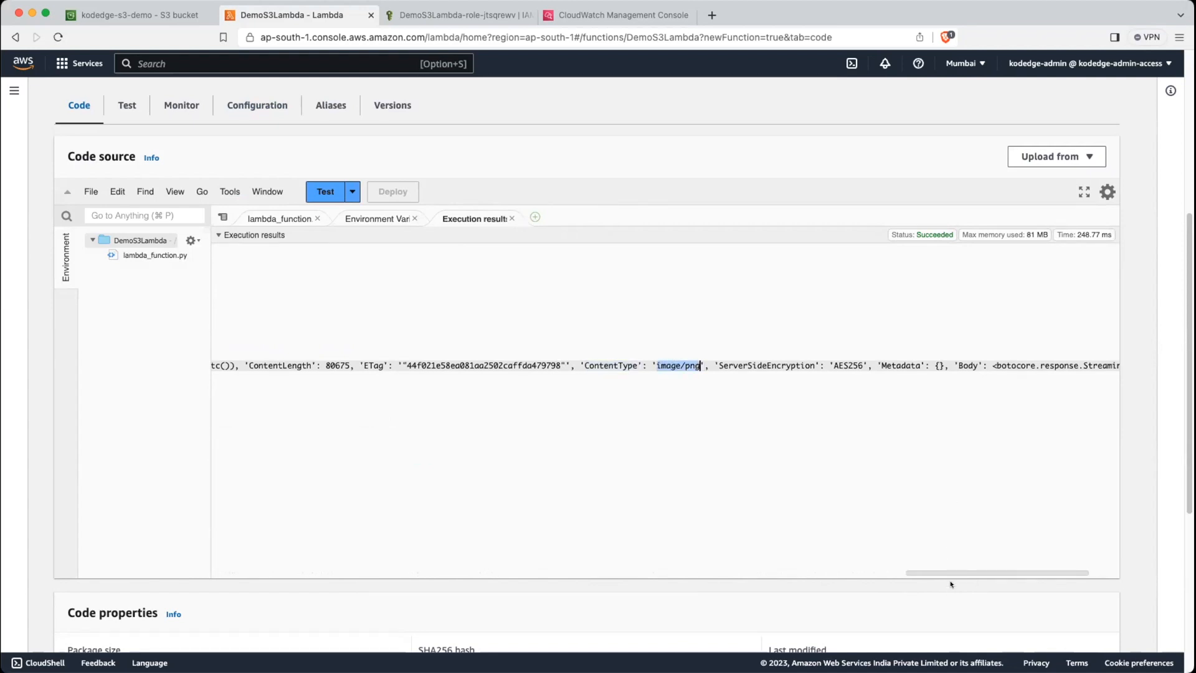
double_click(610, 366)
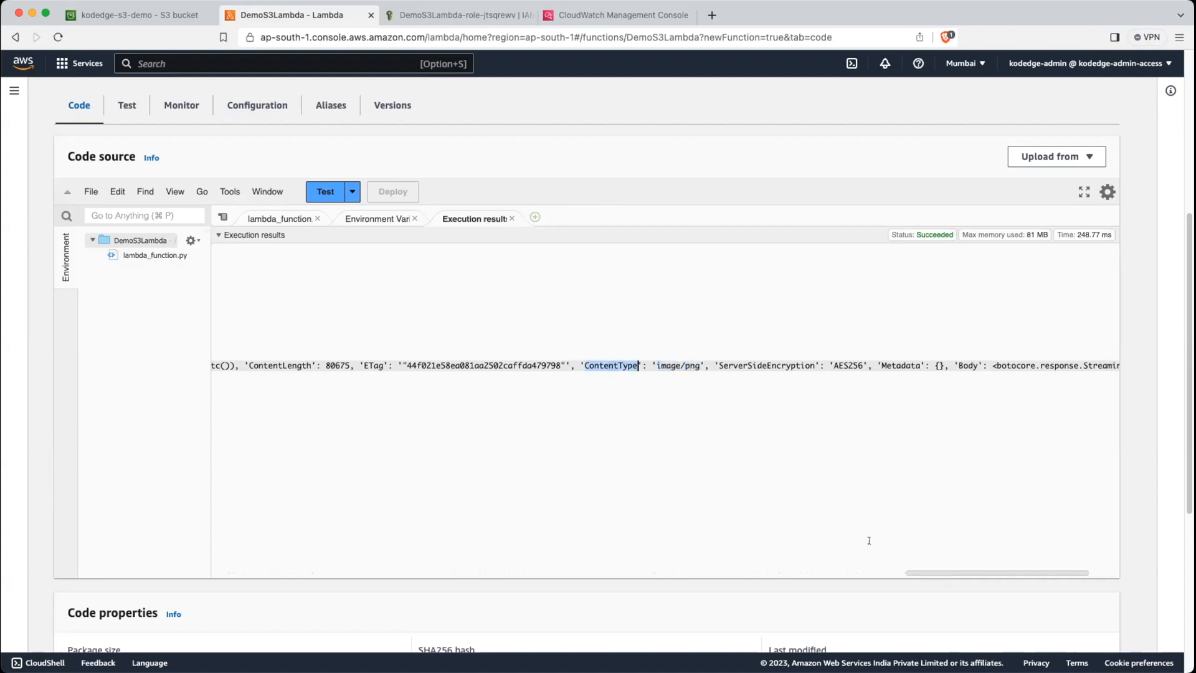
Step: In lambda_function, replace the response argument of the try block's print statement with the label "ContentType: " followed by a plus sign
left_click(286, 219)
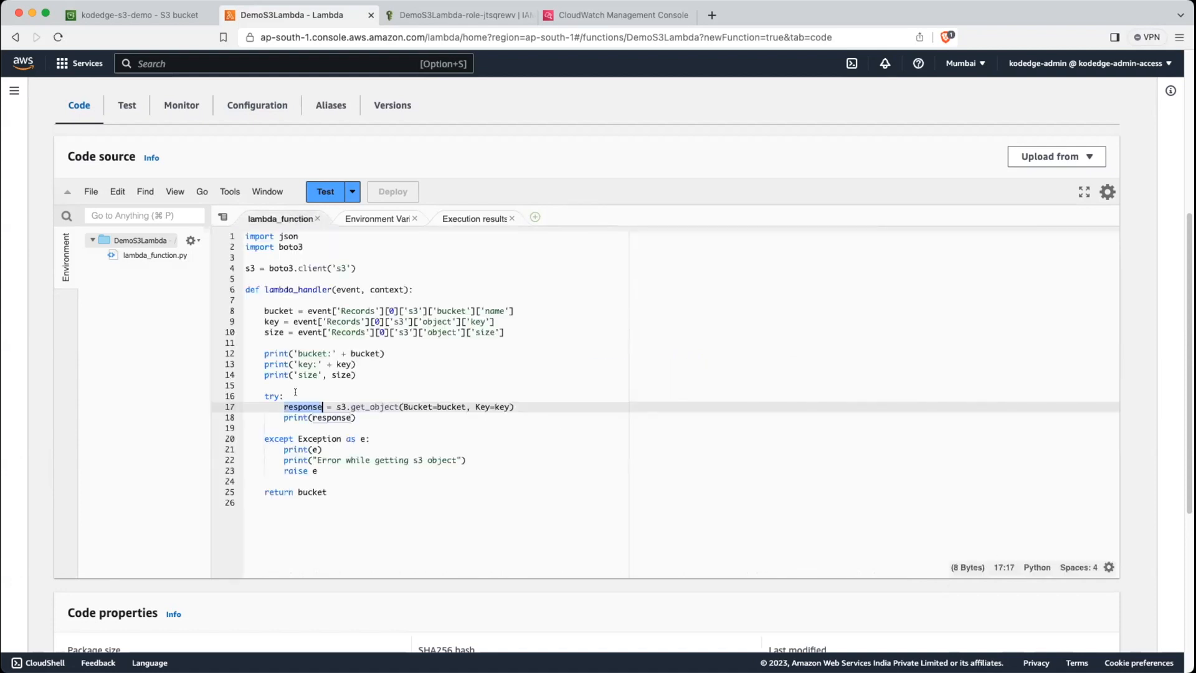
left_click(366, 419)
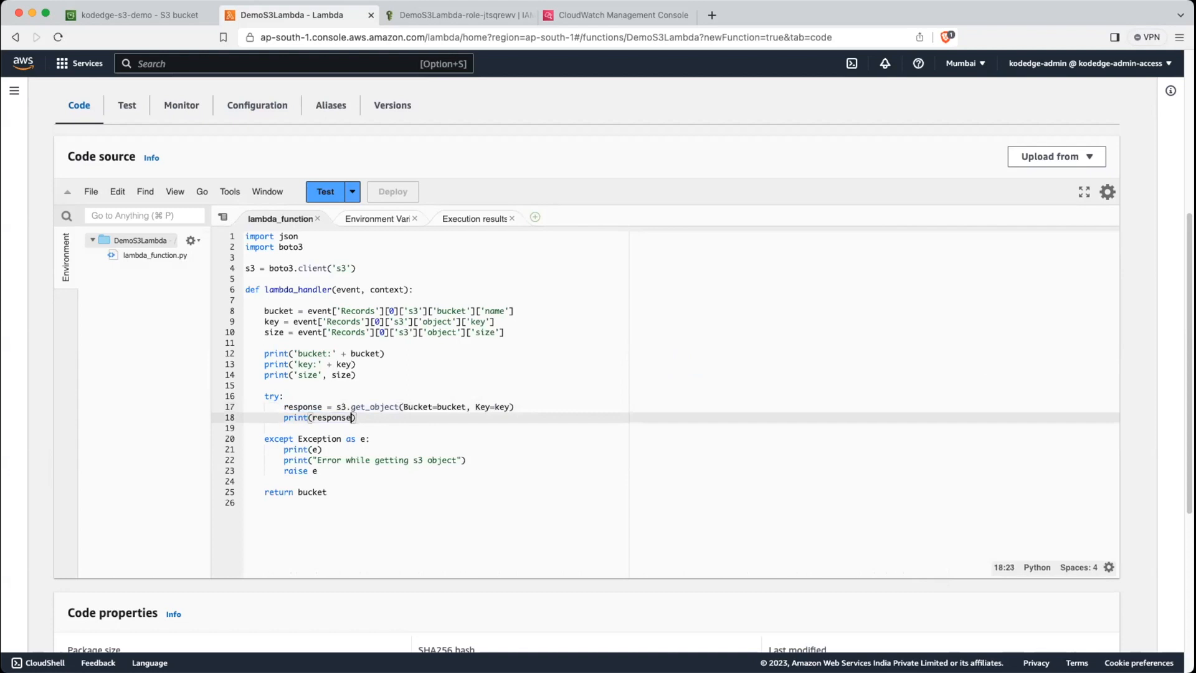
key("BackSpace")
key("BackSpace")
key("BackSpace")
key("BackSpace")
key("BackSpace")
key("BackSpace")
key("BackSpace")
key("BackSpace")
type("\"")
type("Content")
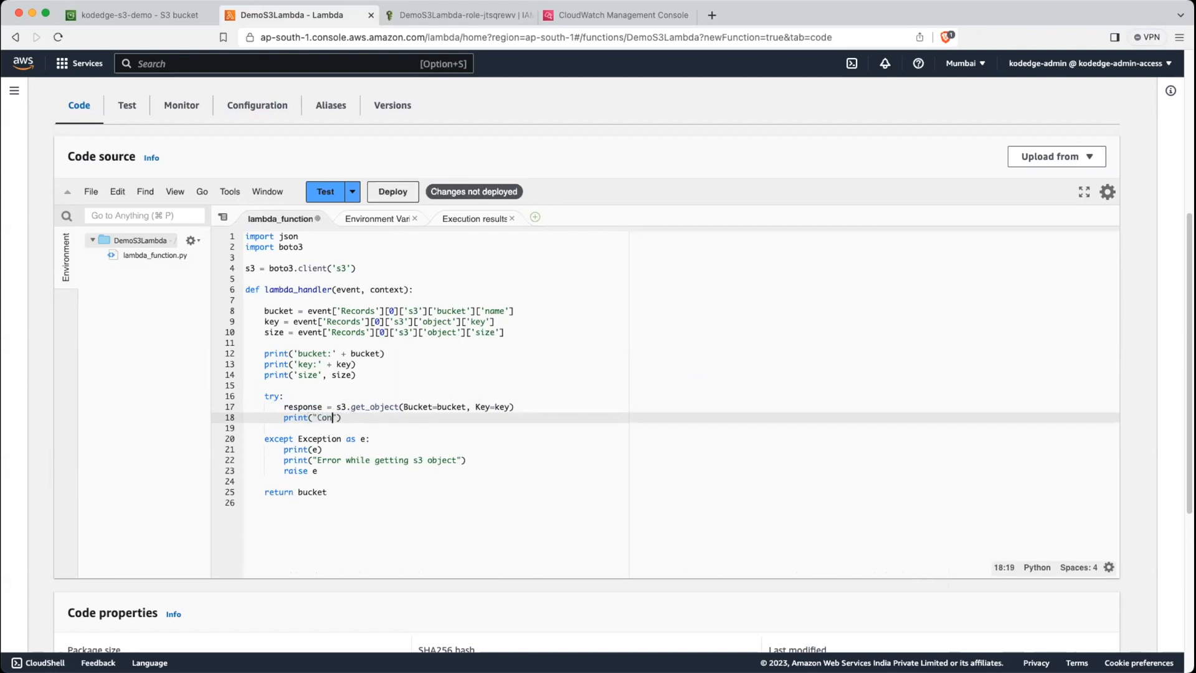
type("Type: \"+")
key("super+s")
Step: Complete the ContentType print statement by appending response['ContentType'] after the label
double_click(303, 407)
key("super+c")
left_click(391, 417)
key("super+v")
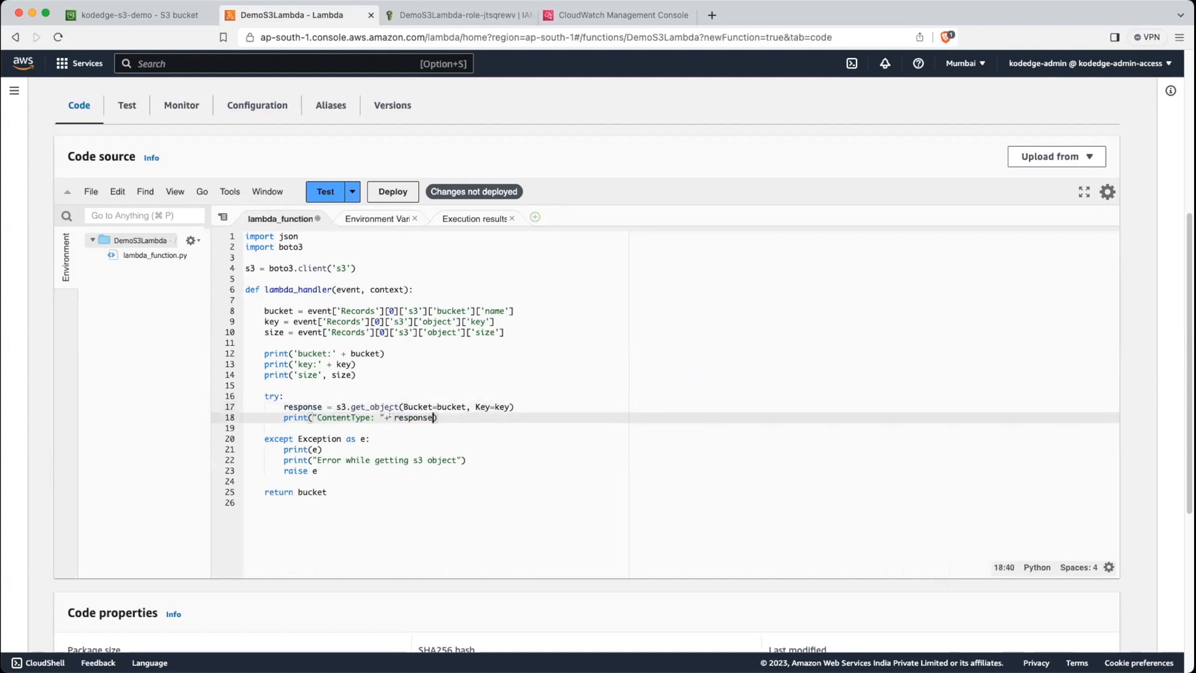
type("['Content")
key("Return")
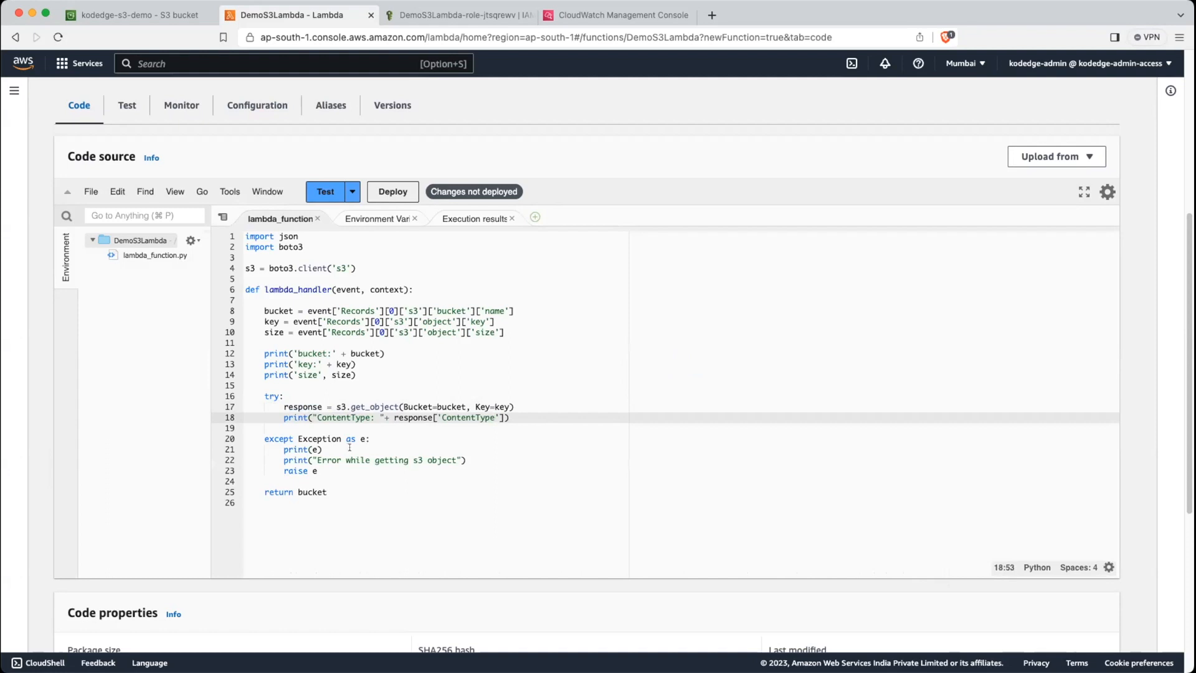
Step: Add a line below the ContentType print statement that returns response['ContentType']
left_click_drag(387, 414, 500, 413)
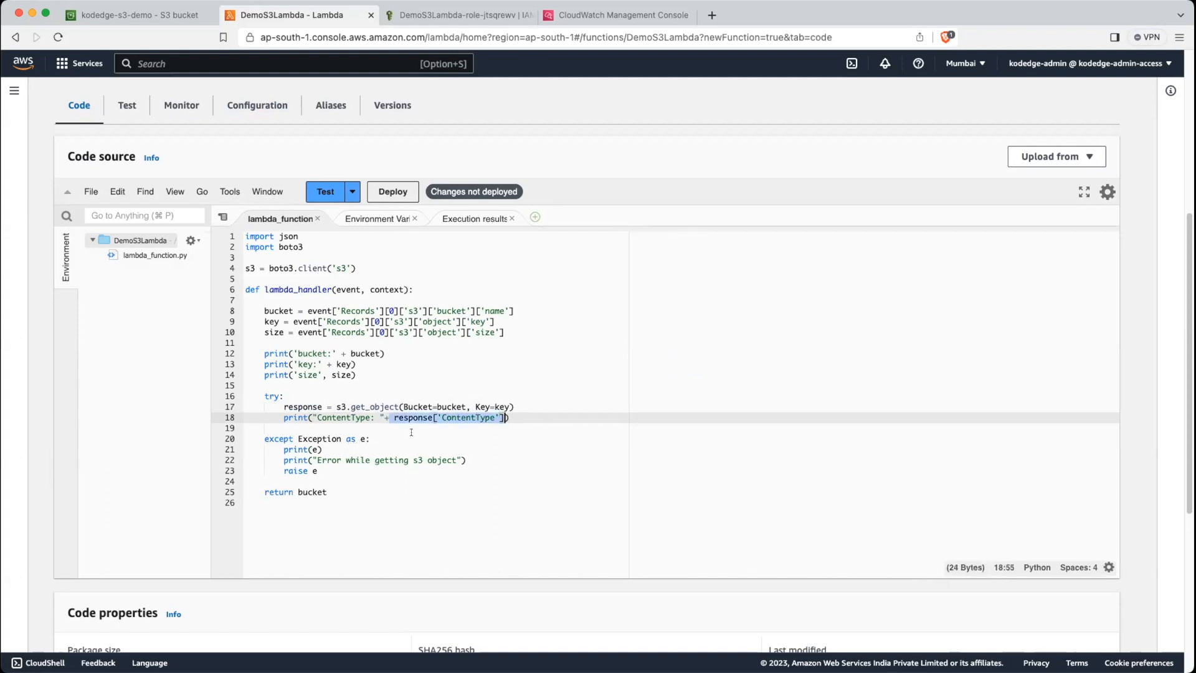
left_click(560, 423)
key("Return")
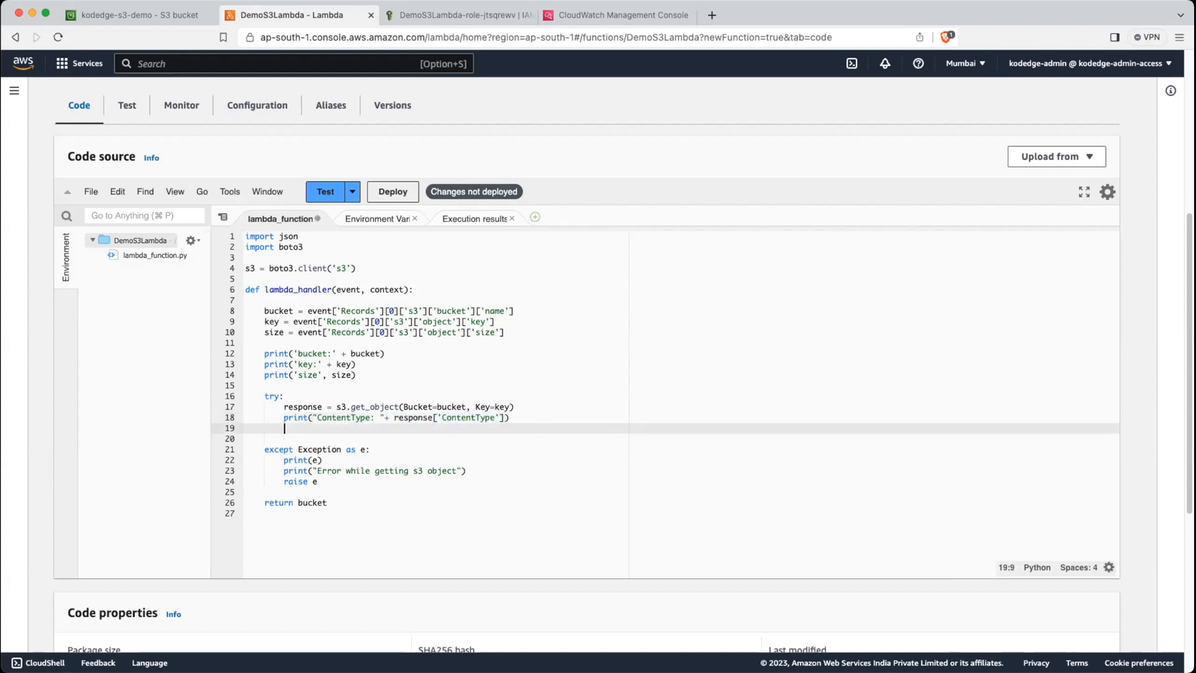
type("re")
key("Down")
key("Return")
key("super+v")
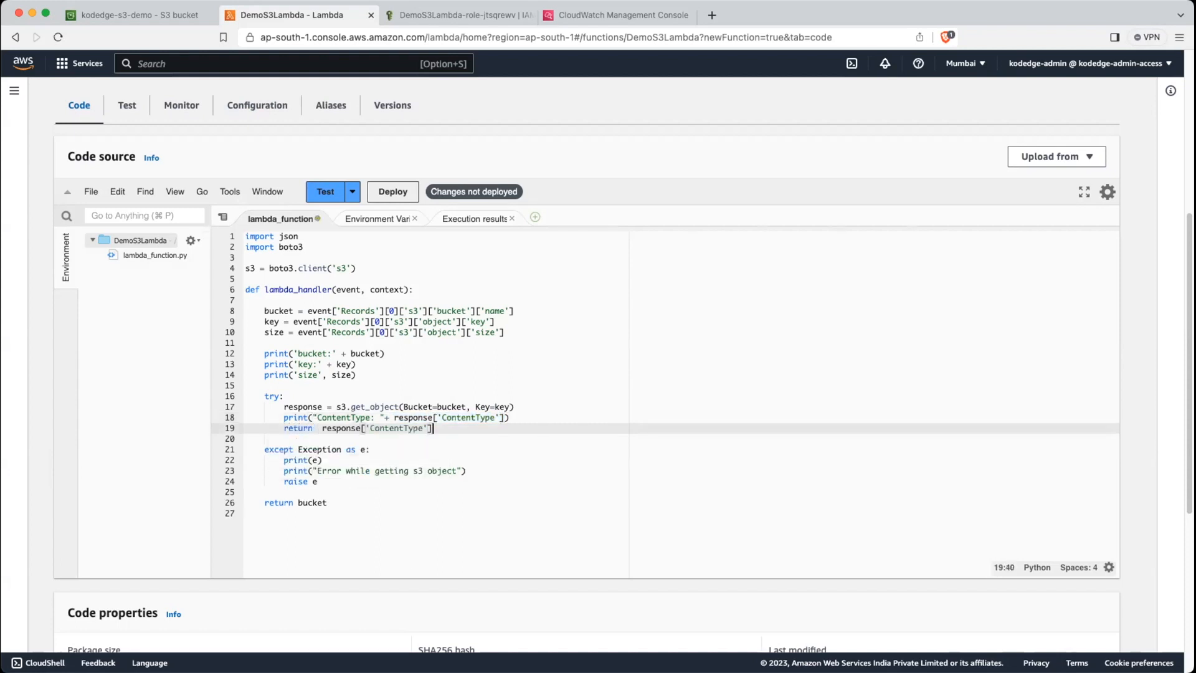
Step: Delete the return bucket statement at the end of the handler
key("Down")
key("Down")
key("Down")
key("Down")
key("Down")
key("Down")
key("Down")
key("shift+End")
key("BackSpace")
key("BackSpace")
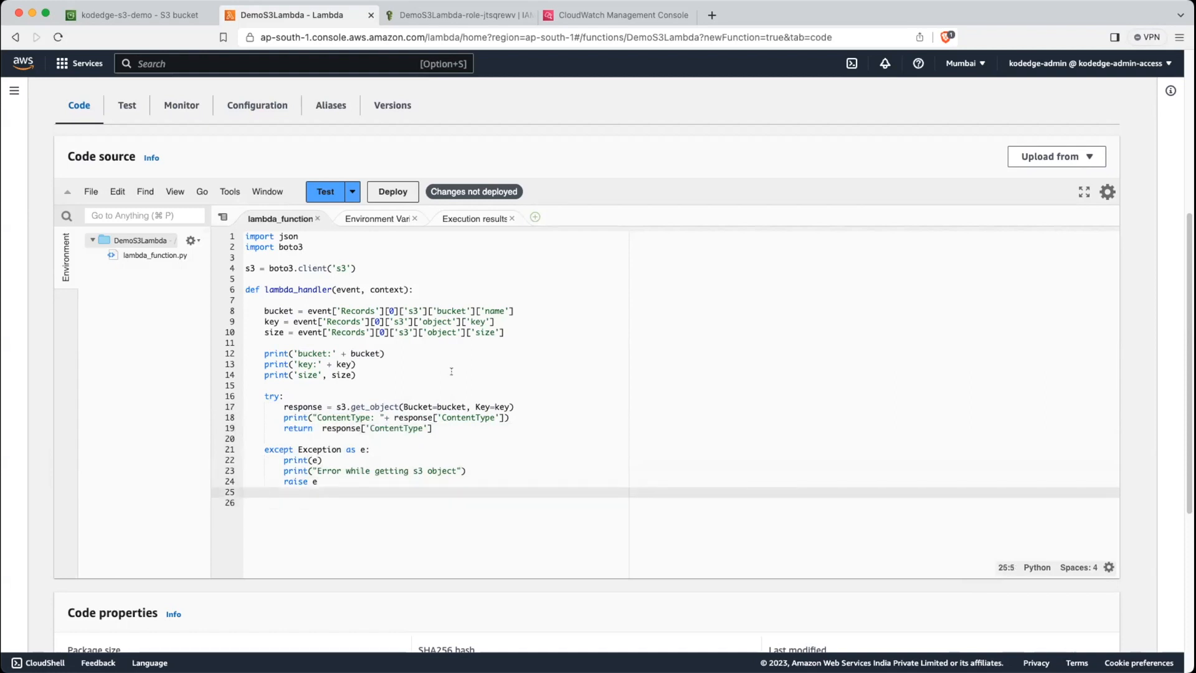
Step: Deploy the updated DemoS3Lambda code and run its test event
left_click(368, 271)
left_click(393, 192)
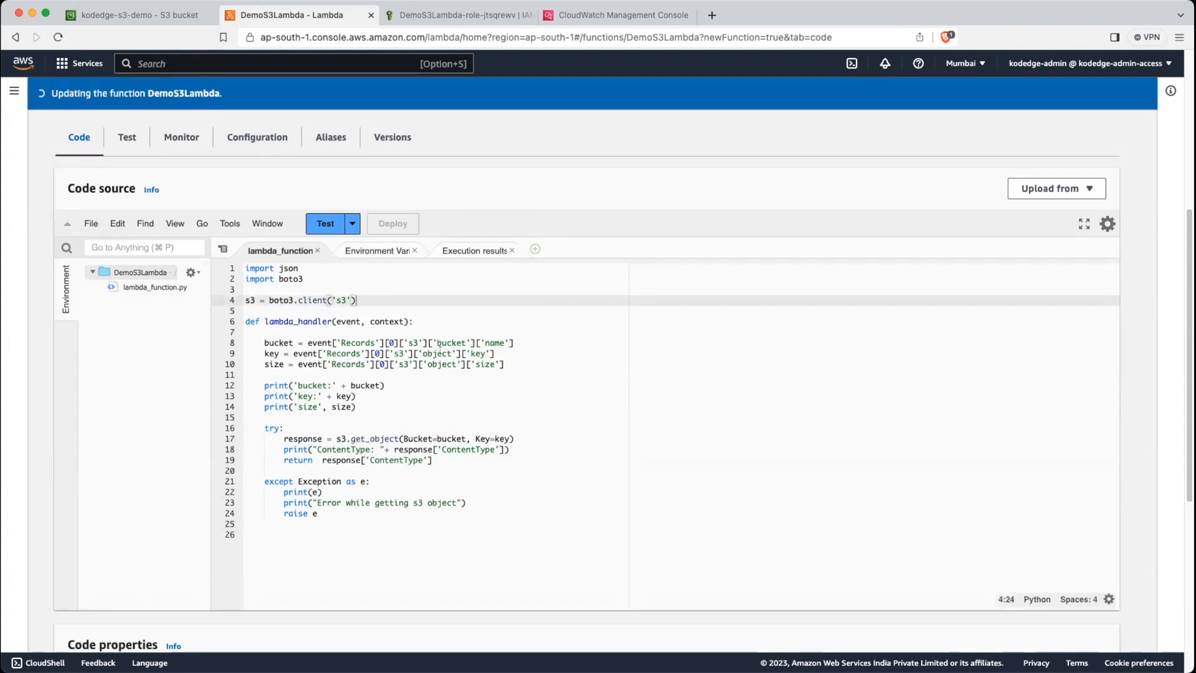
left_click(396, 381)
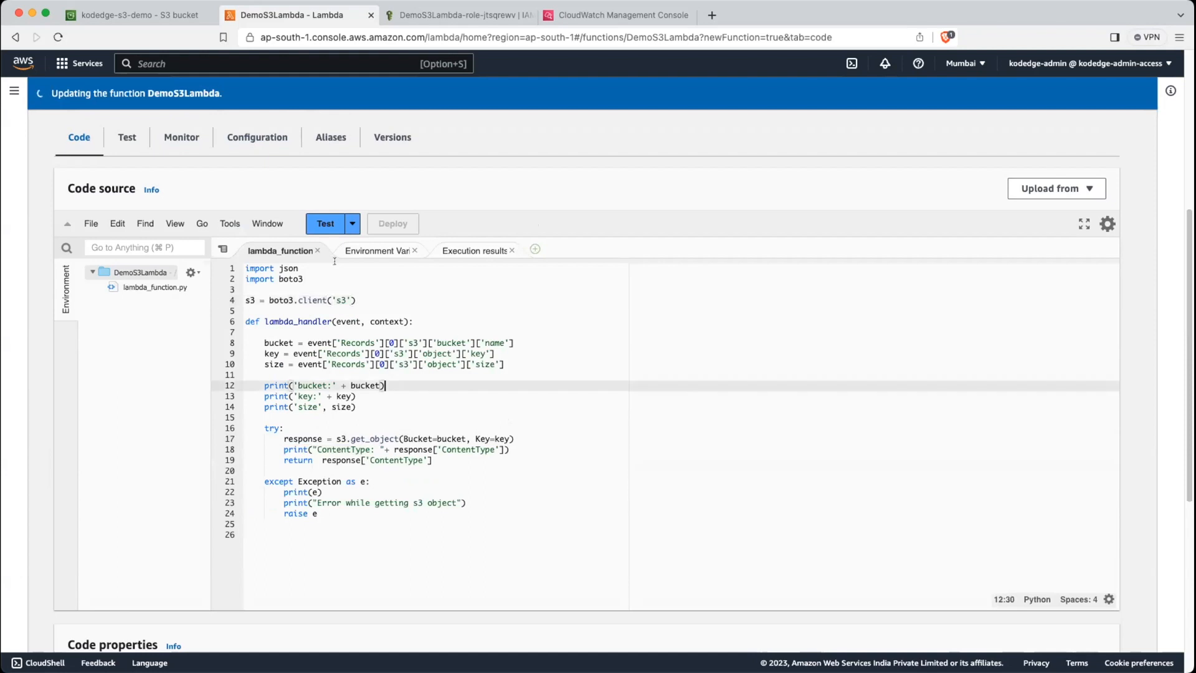
left_click(327, 225)
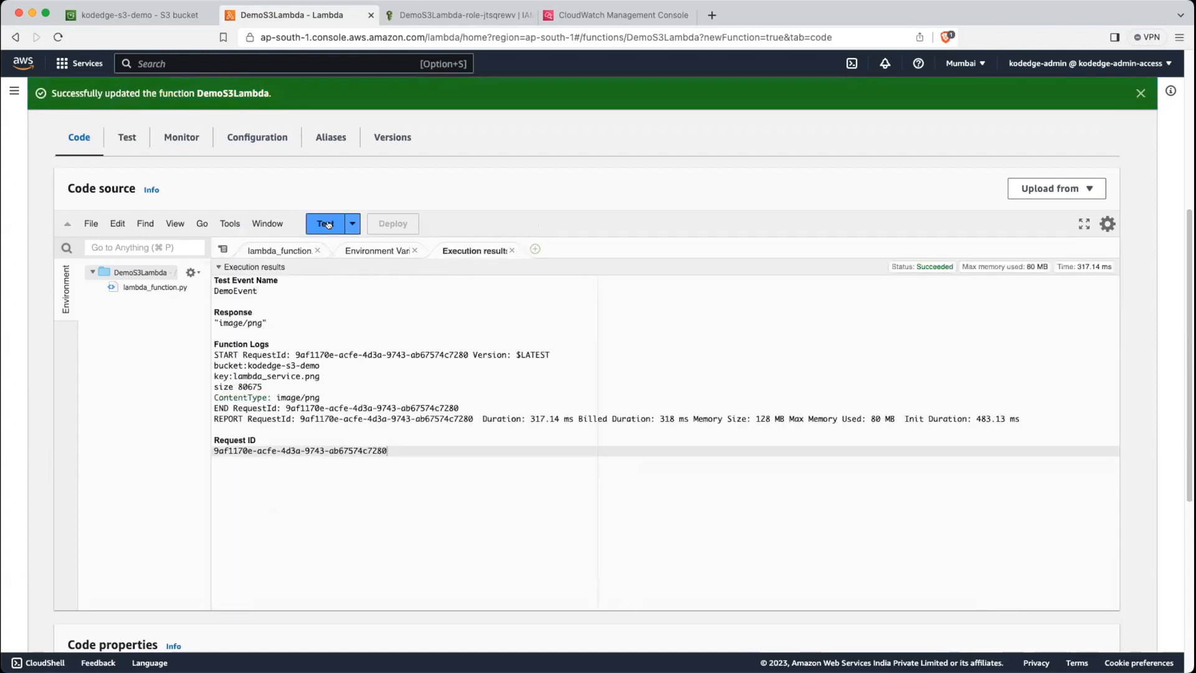
Step: Check the response in the DemoEvent execution results, then return to the lambda_function code
left_click_drag(266, 323, 210, 319)
scroll(270, 335, "up", 5)
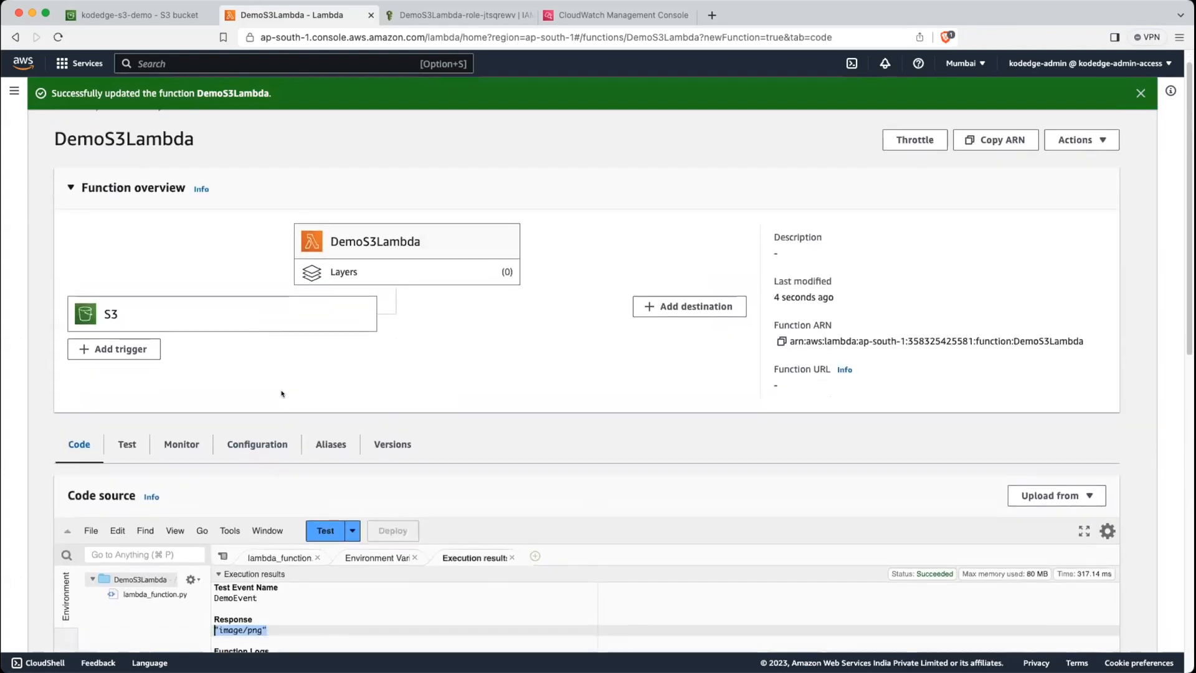
scroll(281, 394, "down", 3)
left_click(280, 467)
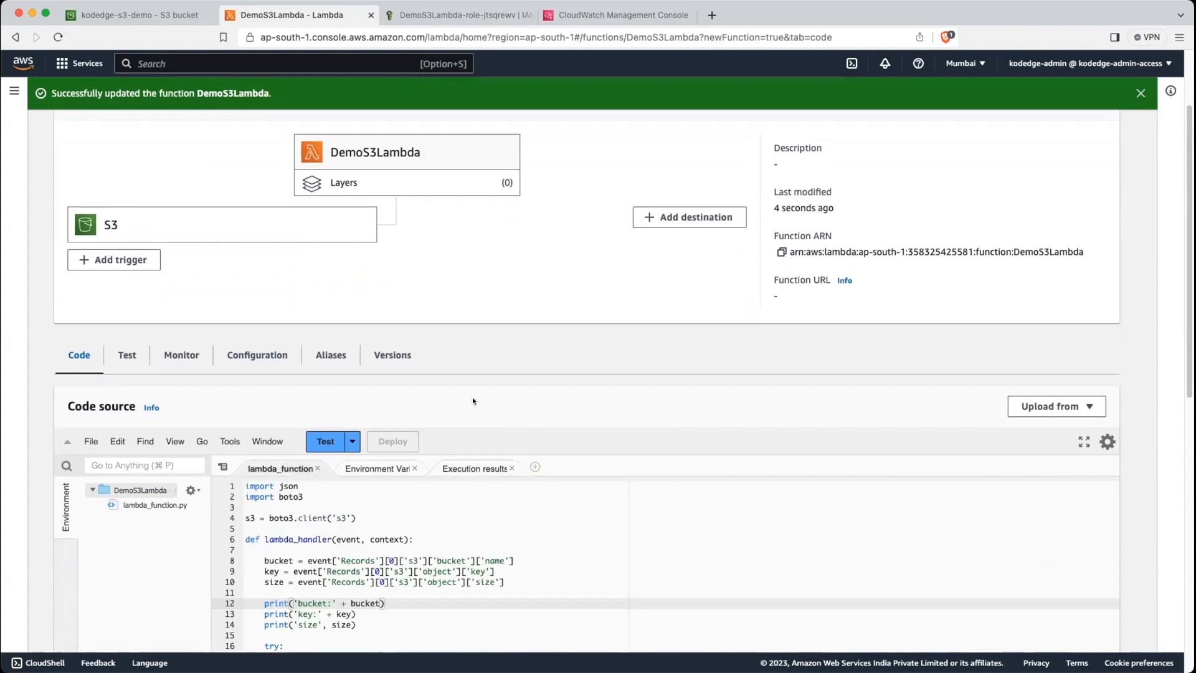
scroll(473, 400, "down", 2)
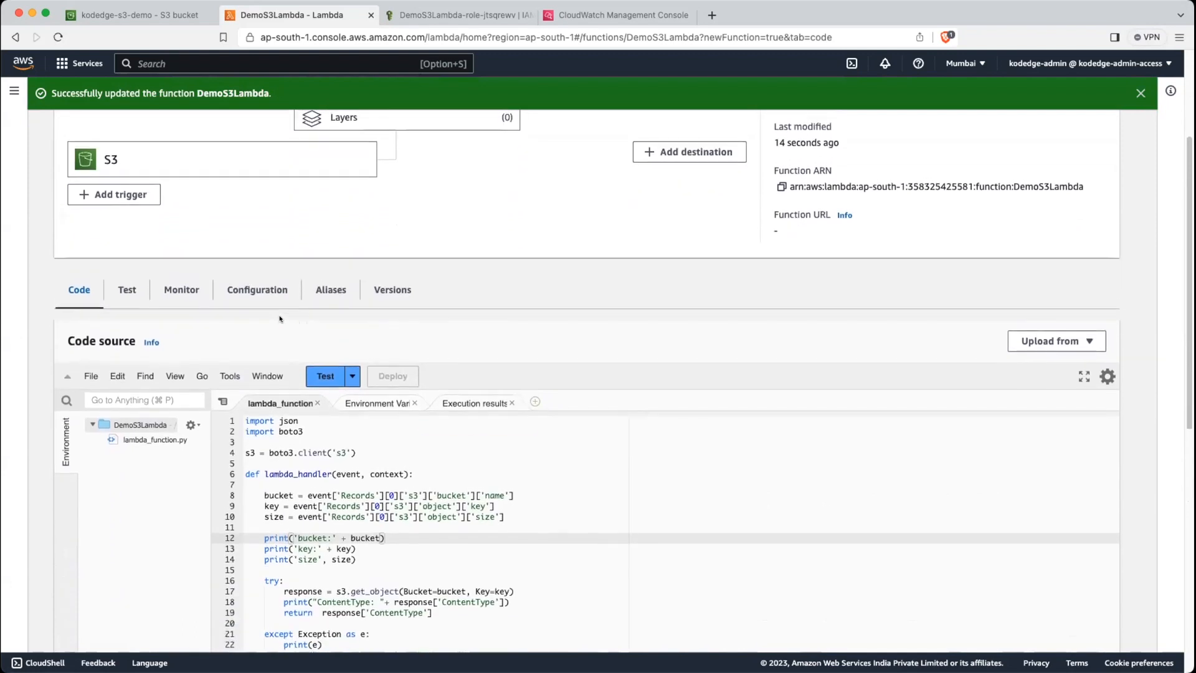
Step: Open the kodedge-s3-demo bucket in S3 and review its permissions, including the bucket policy and CORS configuration
key("ctrl+shift+Tab")
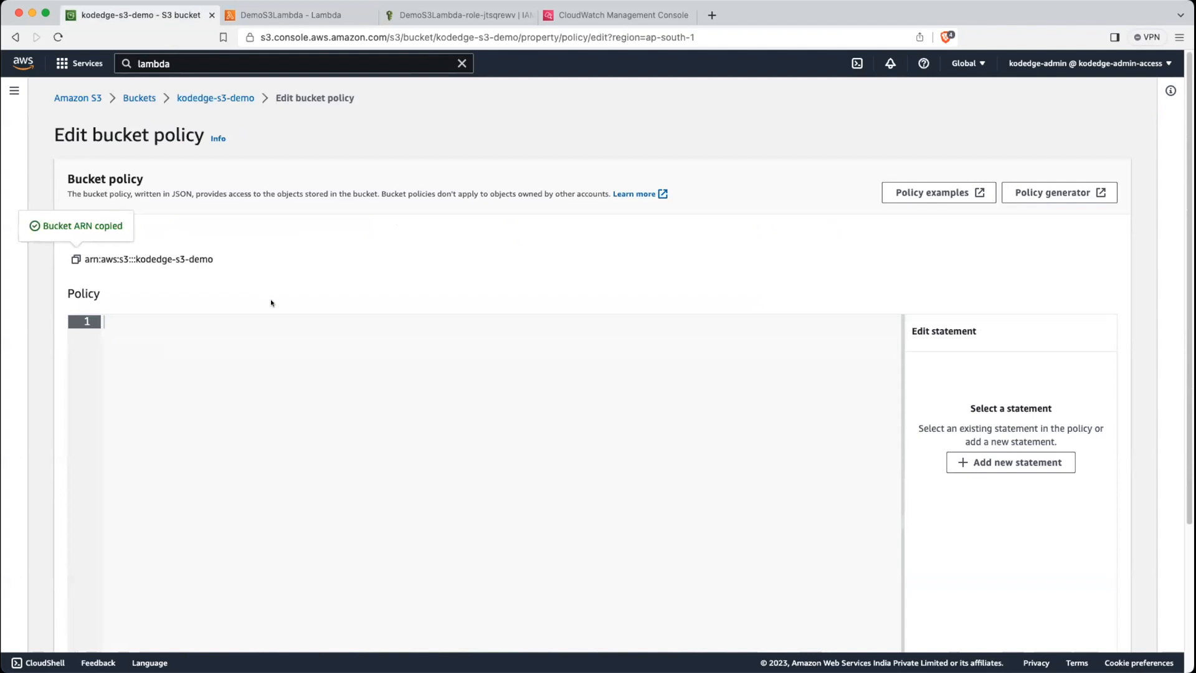
left_click(144, 101)
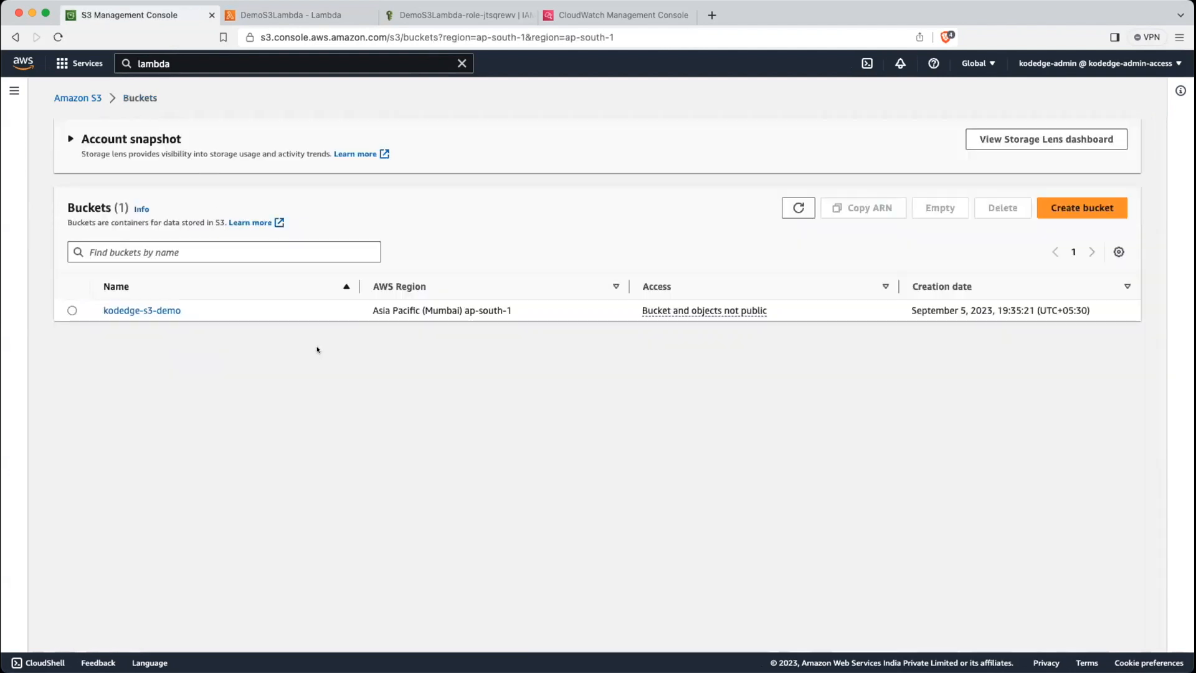
left_click(156, 311)
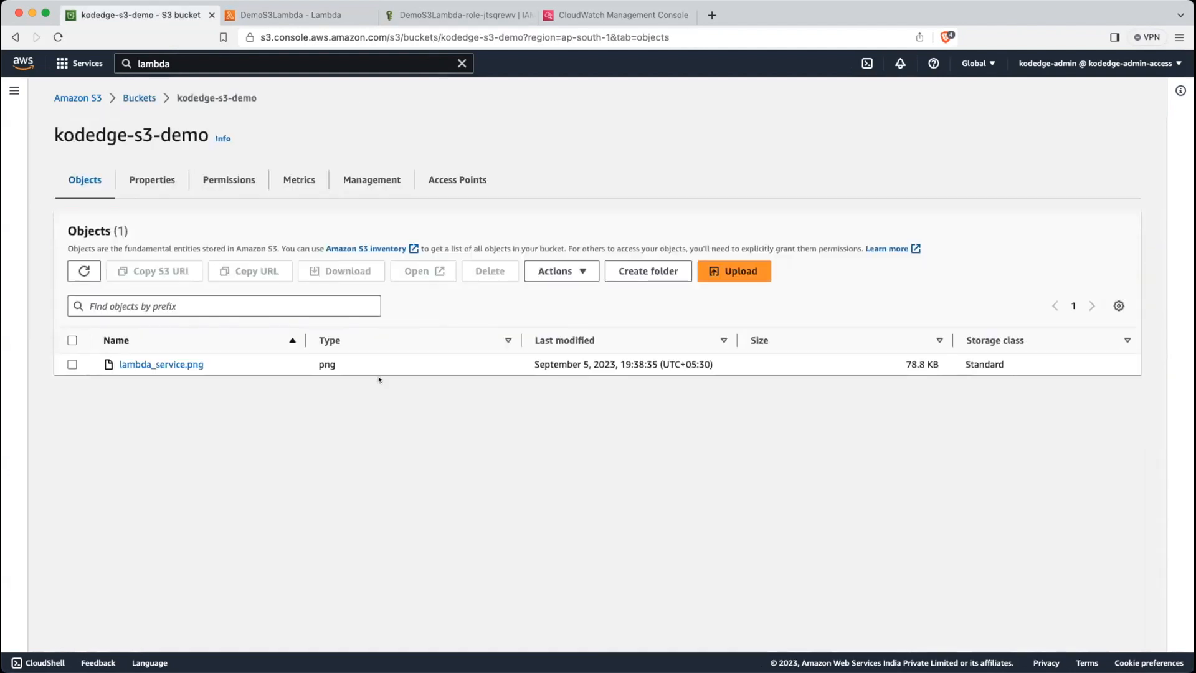
left_click(226, 180)
scroll(263, 506, "down", 10)
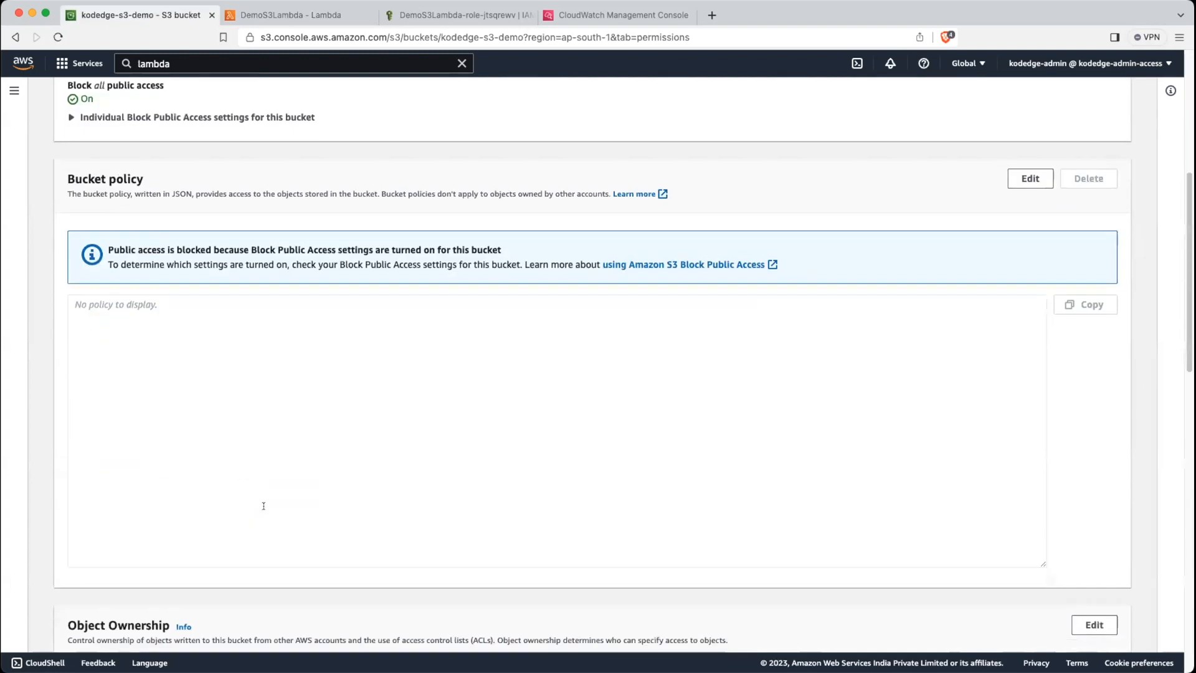
scroll(263, 506, "down", 8)
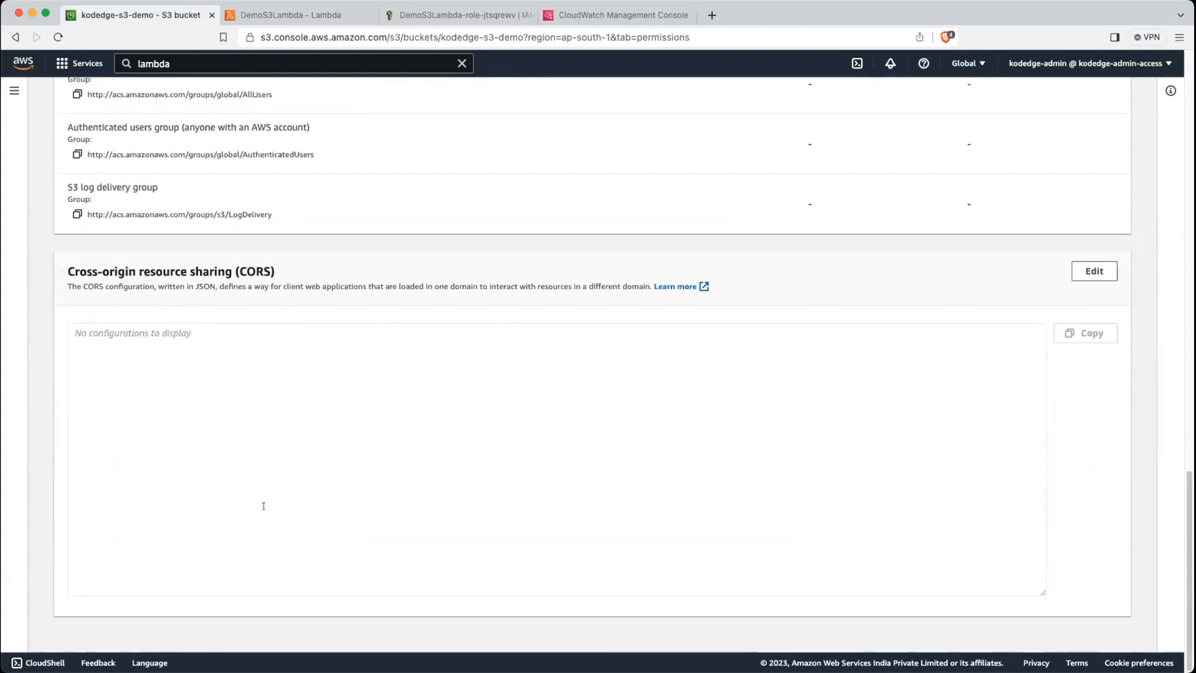
Step: Check the name and destination type of the event notification in the kodedge-s3-demo bucket's properties
scroll(263, 506, "up", 18)
left_click(151, 180)
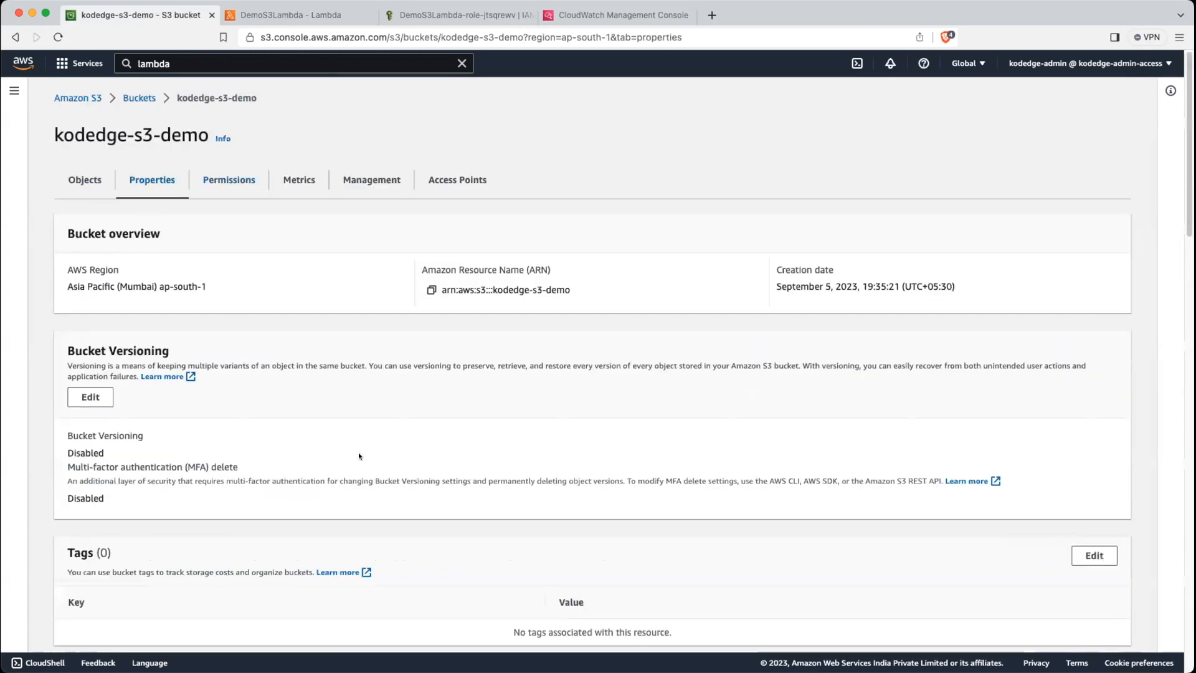
scroll(368, 489, "down", 12)
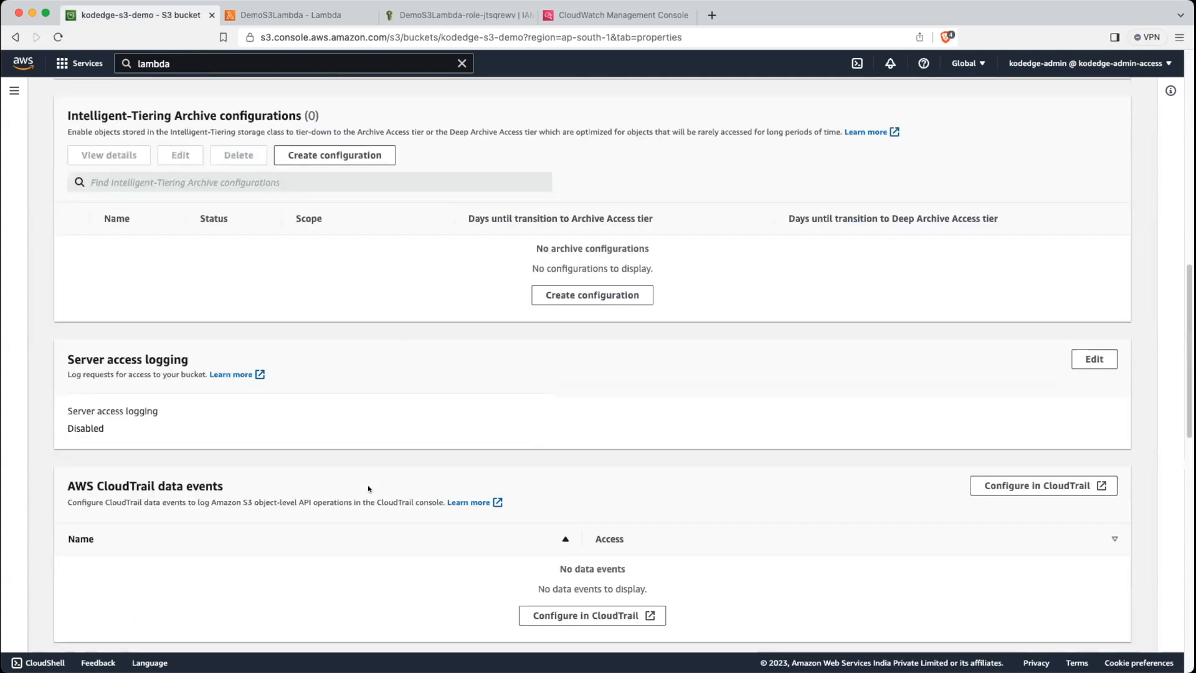
scroll(368, 485, "down", 10)
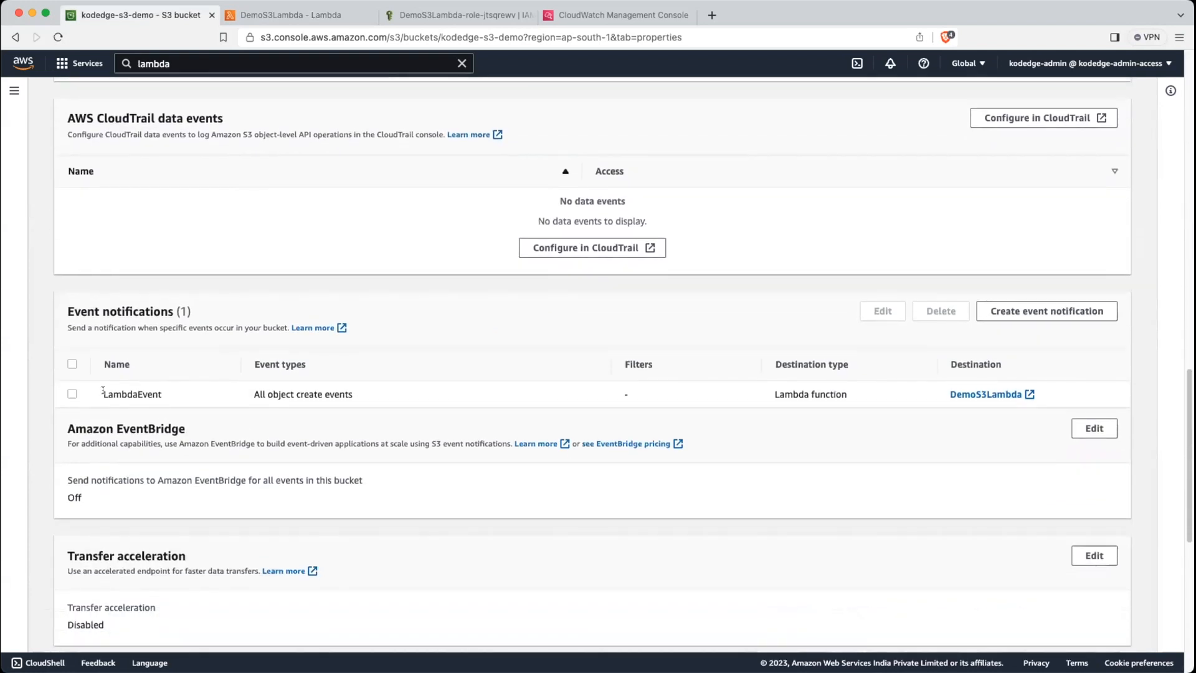
left_click_drag(102, 393, 163, 394)
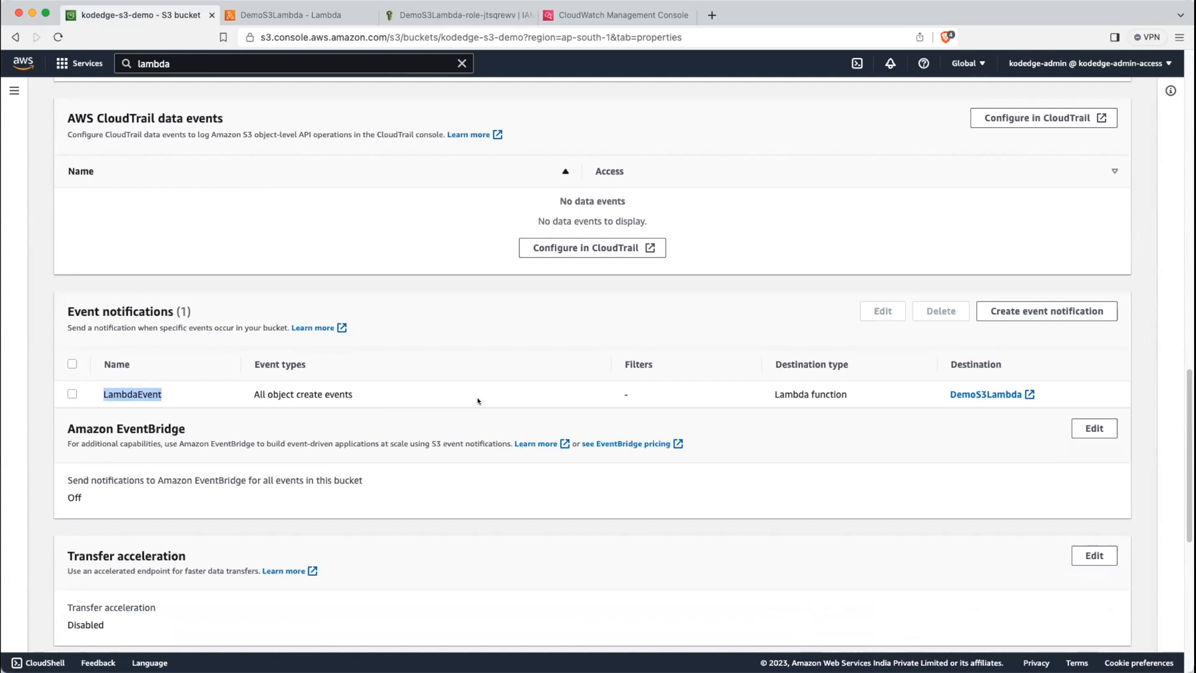
left_click_drag(770, 394, 868, 393)
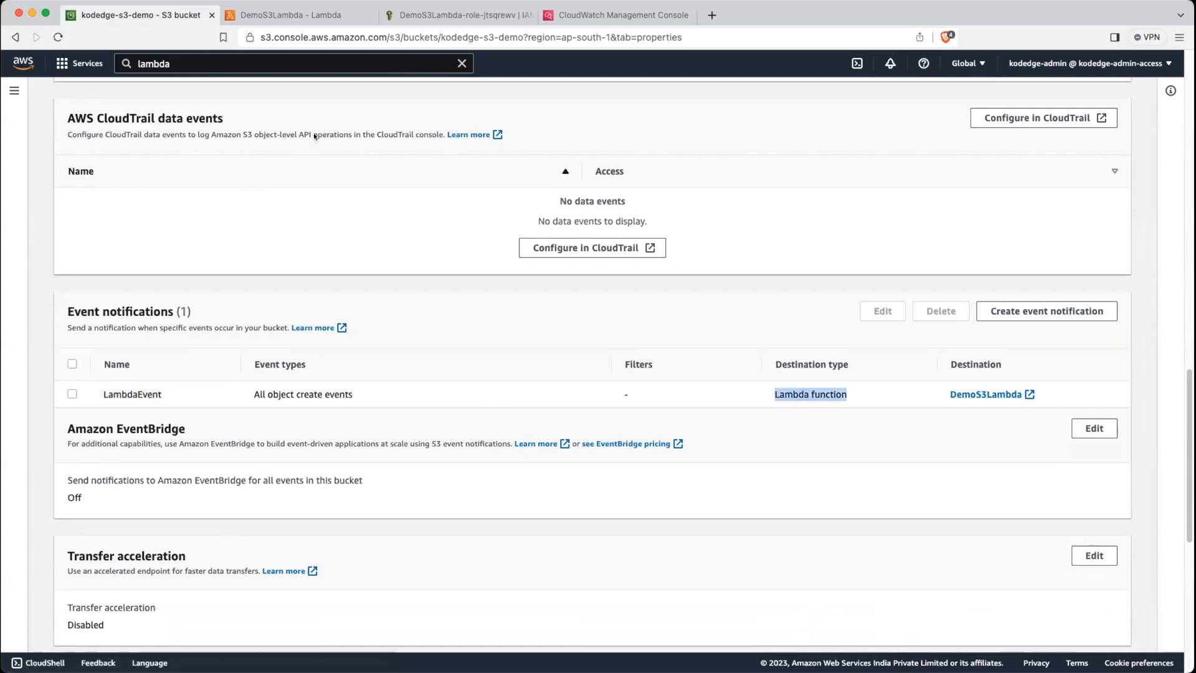
Step: Return to the DemoS3Lambda function and review its handler code
left_click(303, 15)
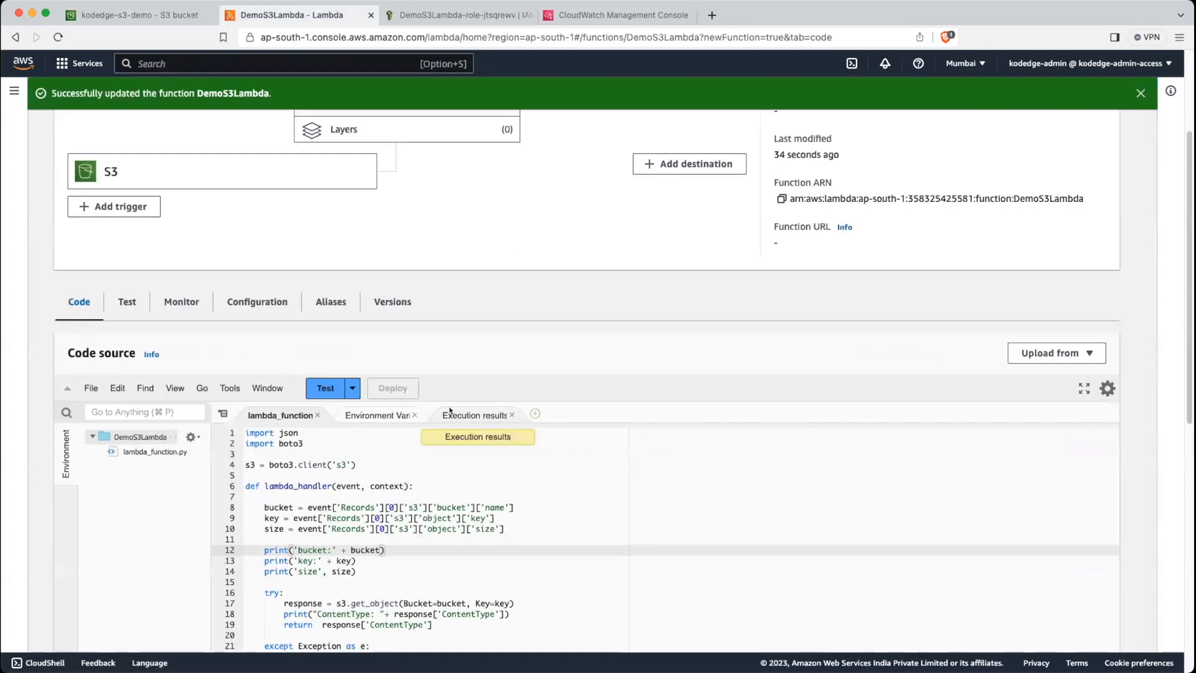
scroll(443, 433, "down", 5)
scroll(443, 432, "up", 1)
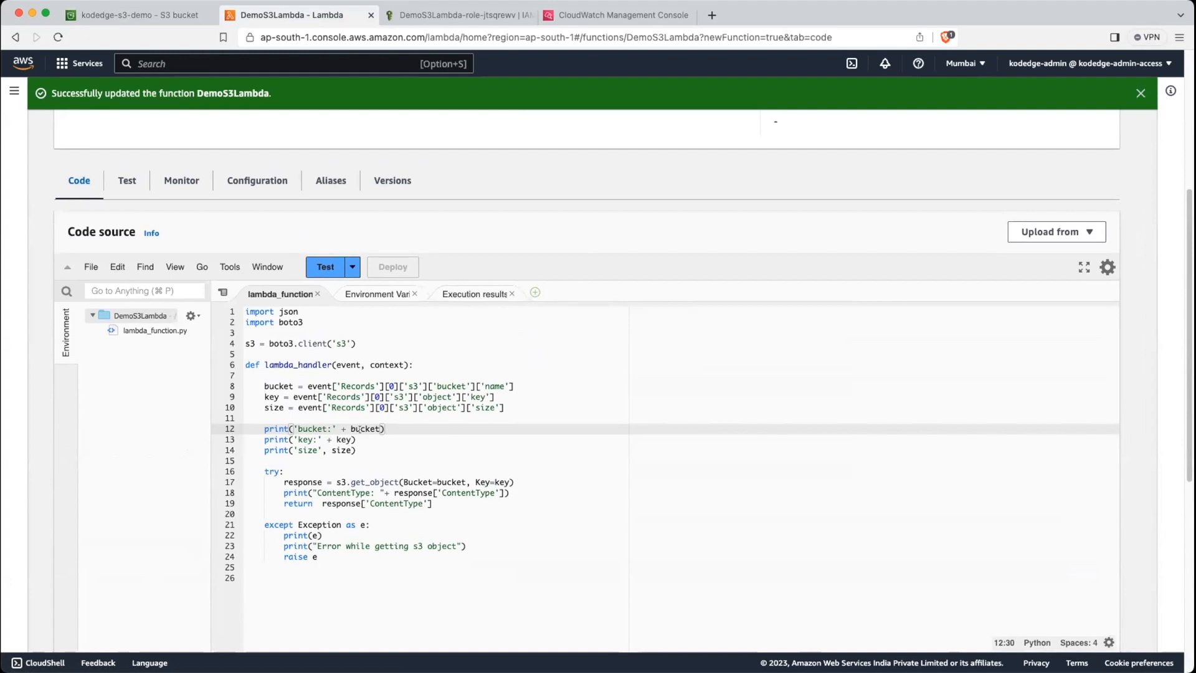
scroll(398, 436, "up", 4)
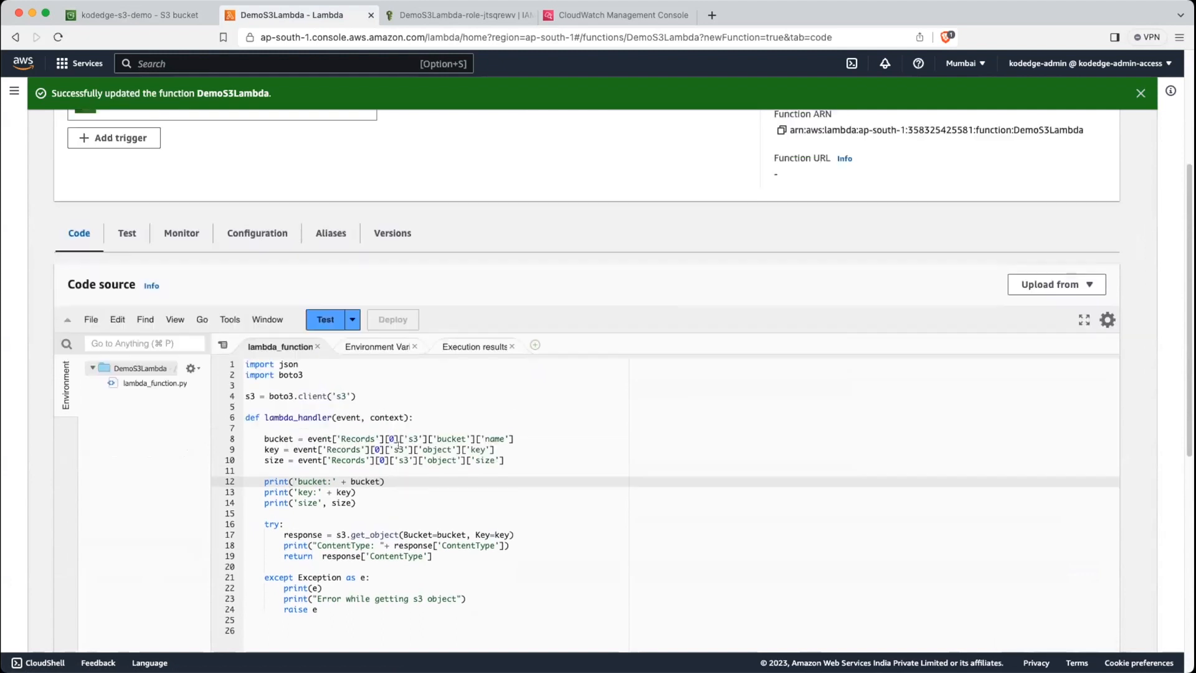
Step: View the Amazon S3 permissions by resource for the DemoS3Lambda execution role, then return to the function overview
left_click(257, 382)
scroll(382, 487, "down", 5)
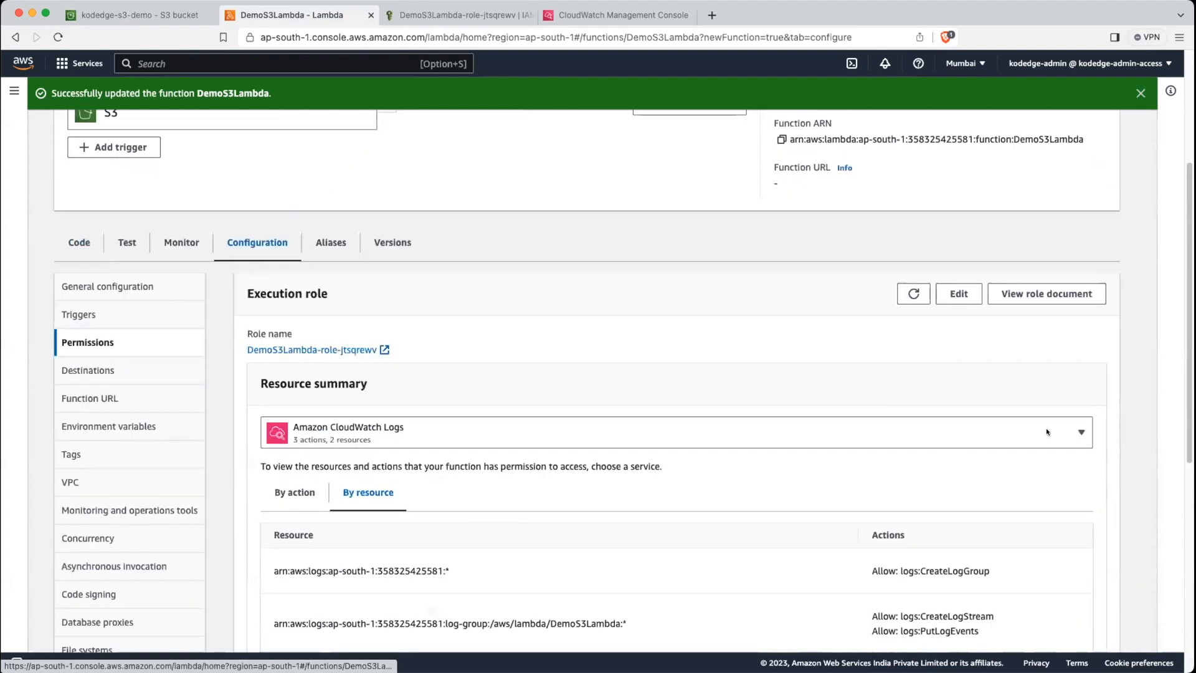
left_click(1041, 421)
left_click(542, 513)
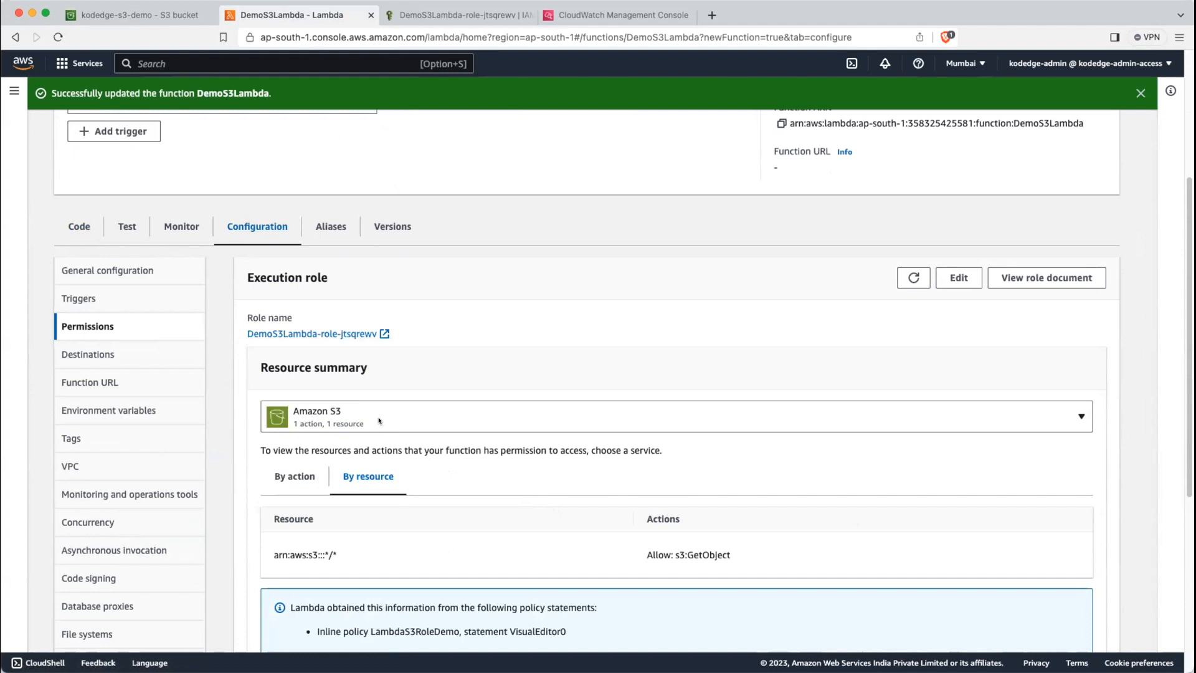
scroll(663, 374, "up", 4)
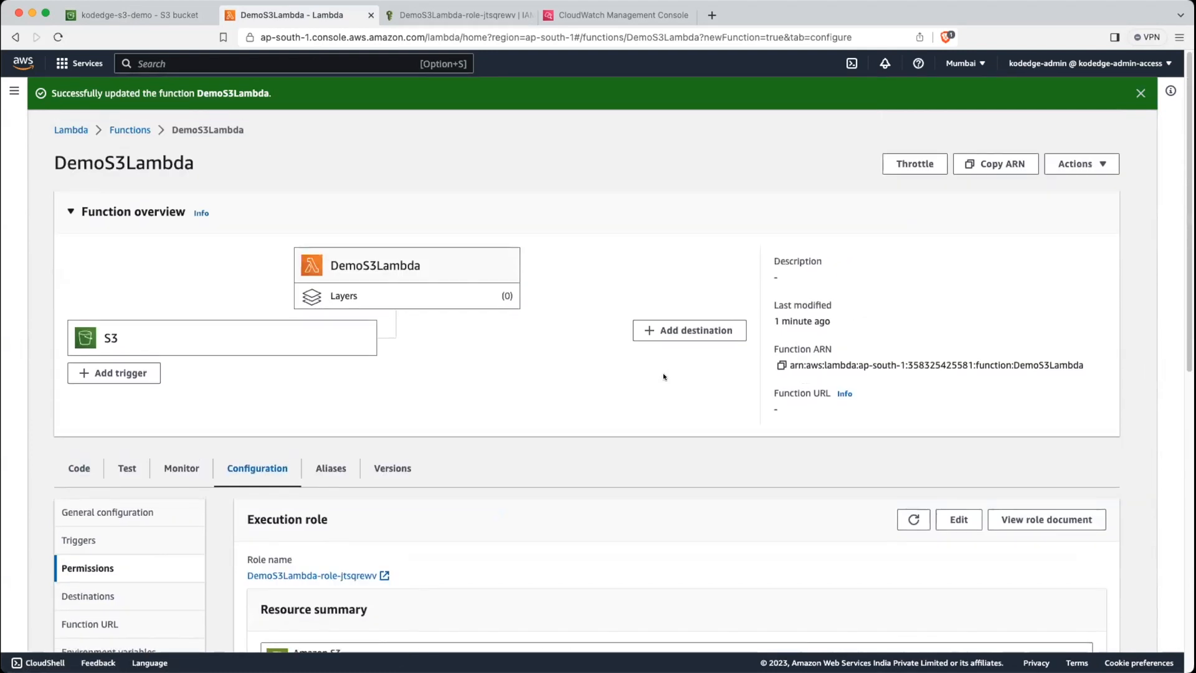